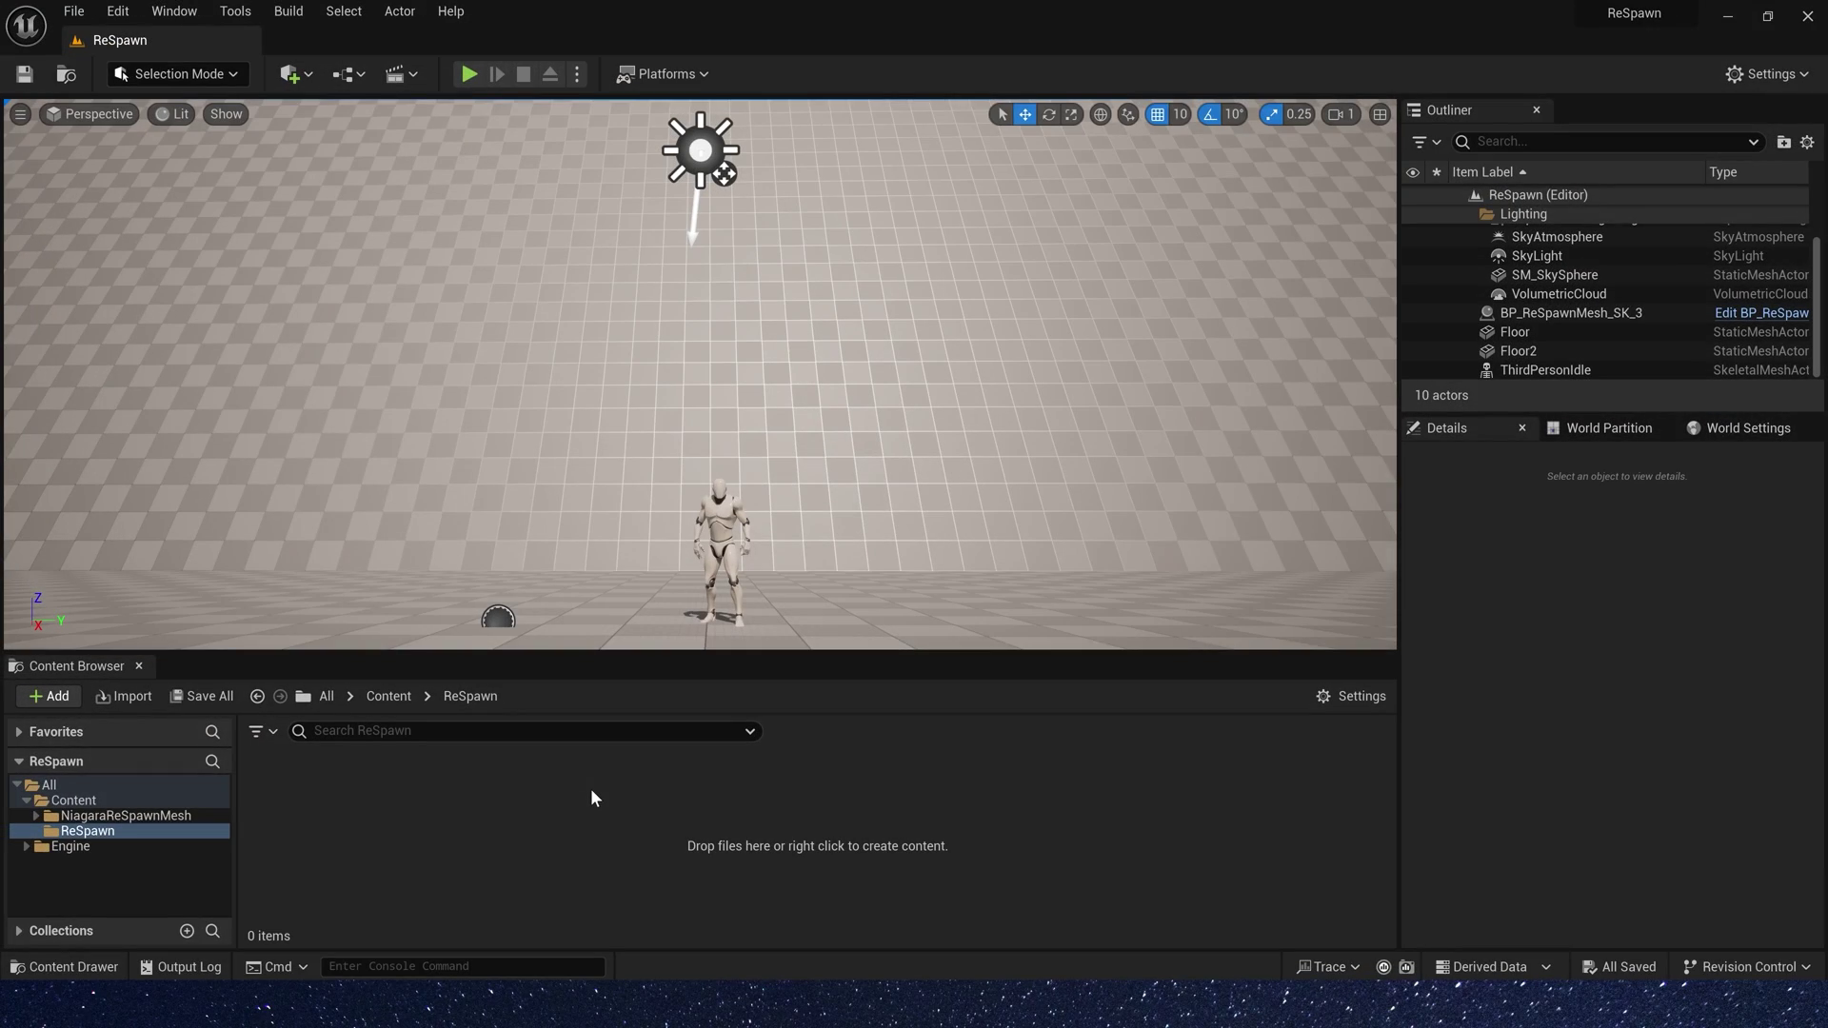
Create the NS_ReSpawn Niagara system and set its emitter to GPUCompute Sim.
{"action": "right_click", "coordinate": [318, 806]}
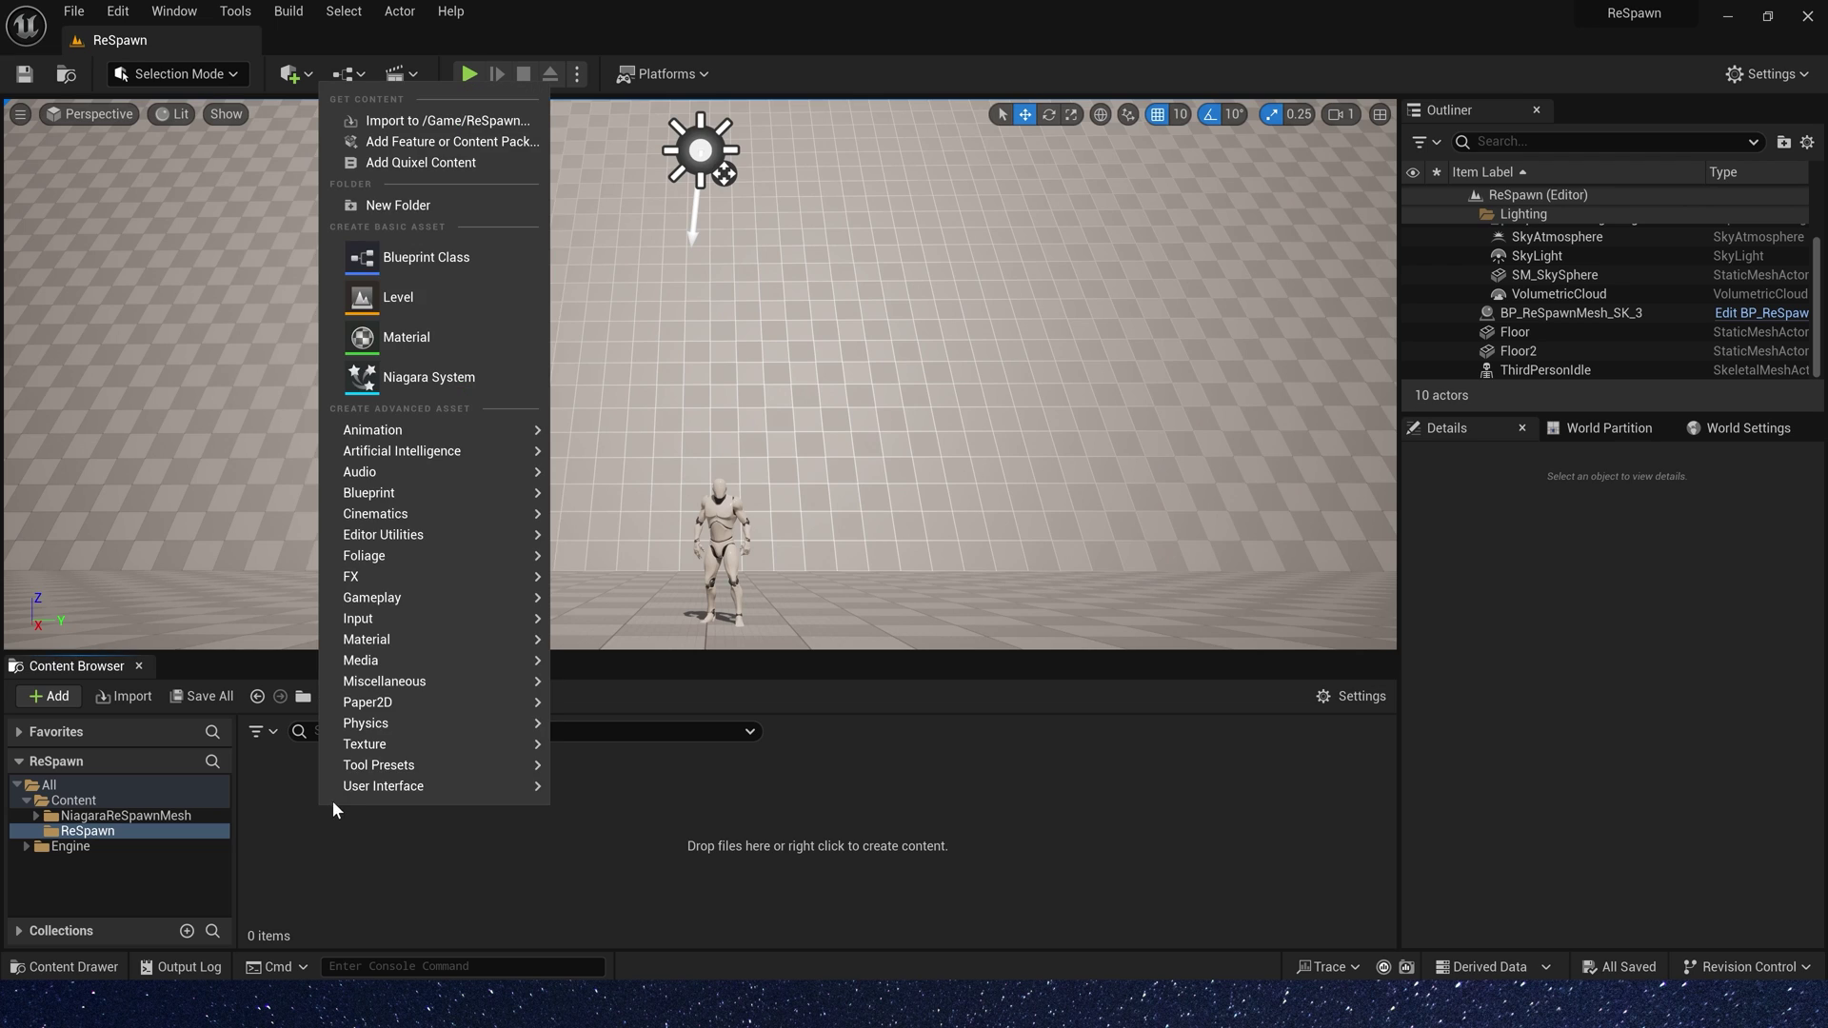
{"action": "left_click", "coordinate": [424, 391]}
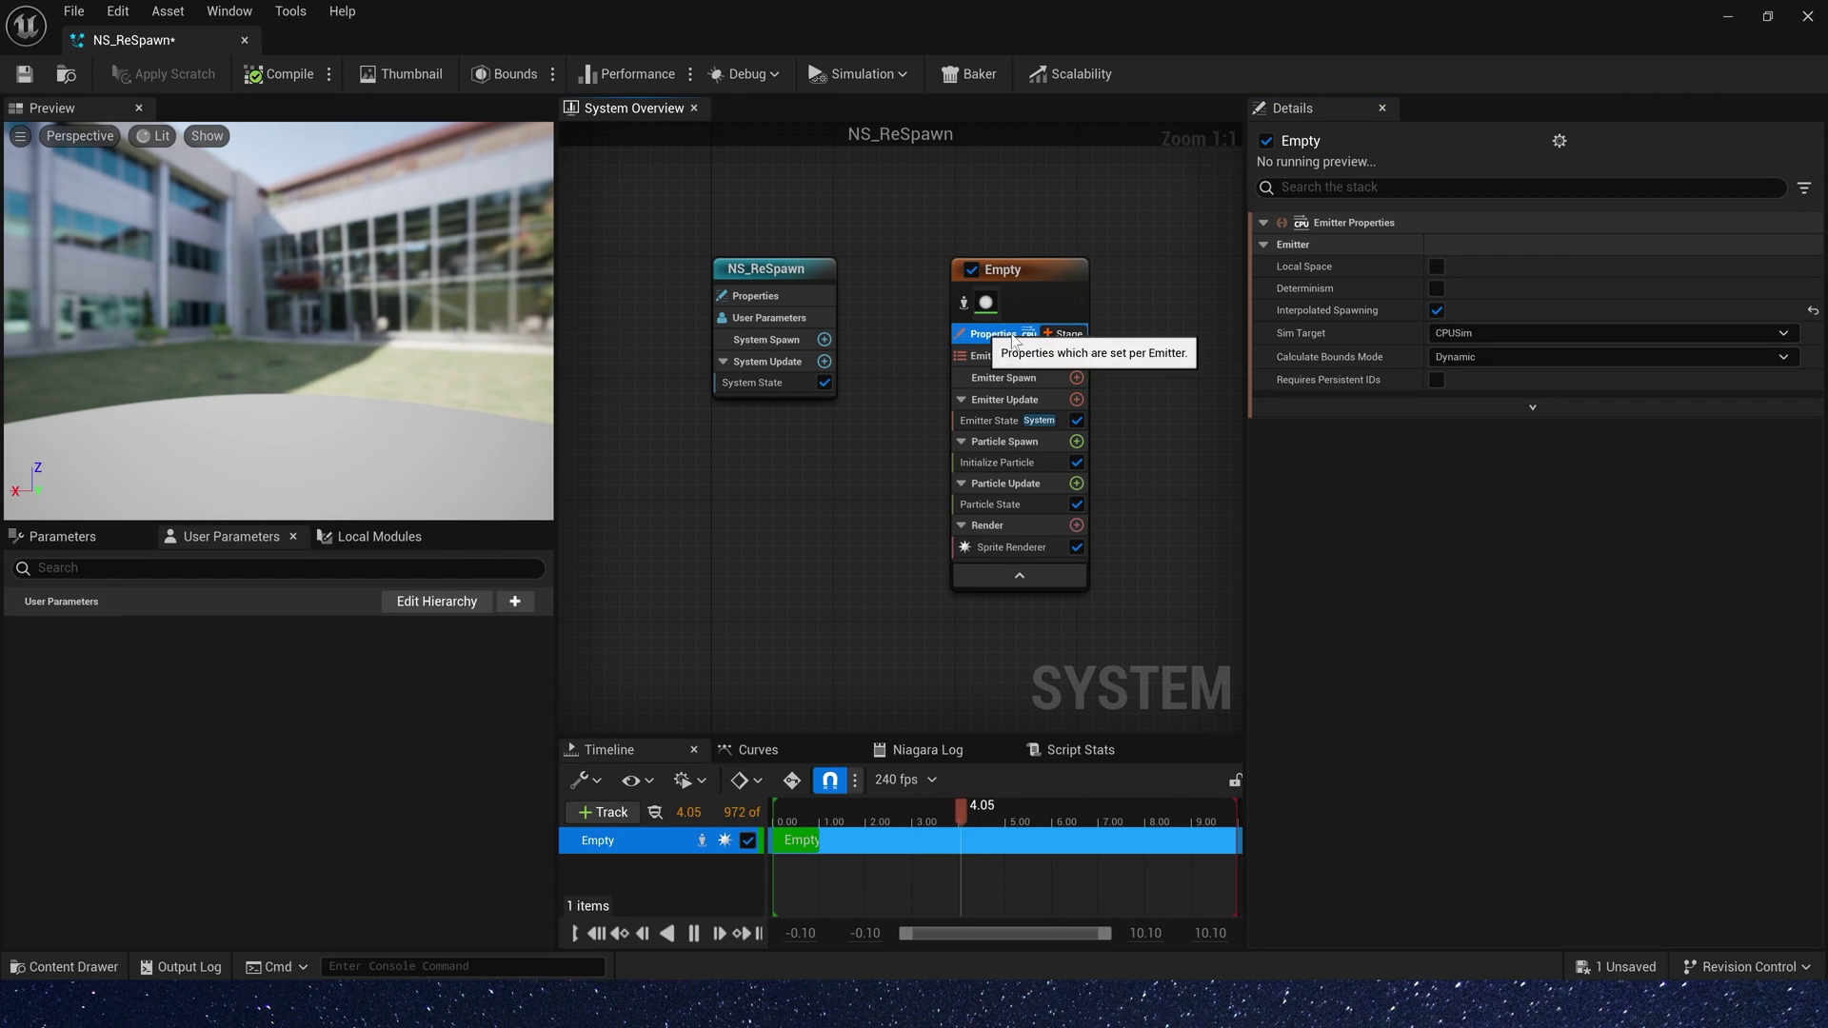
{"action": "left_click", "coordinate": [1481, 343]}
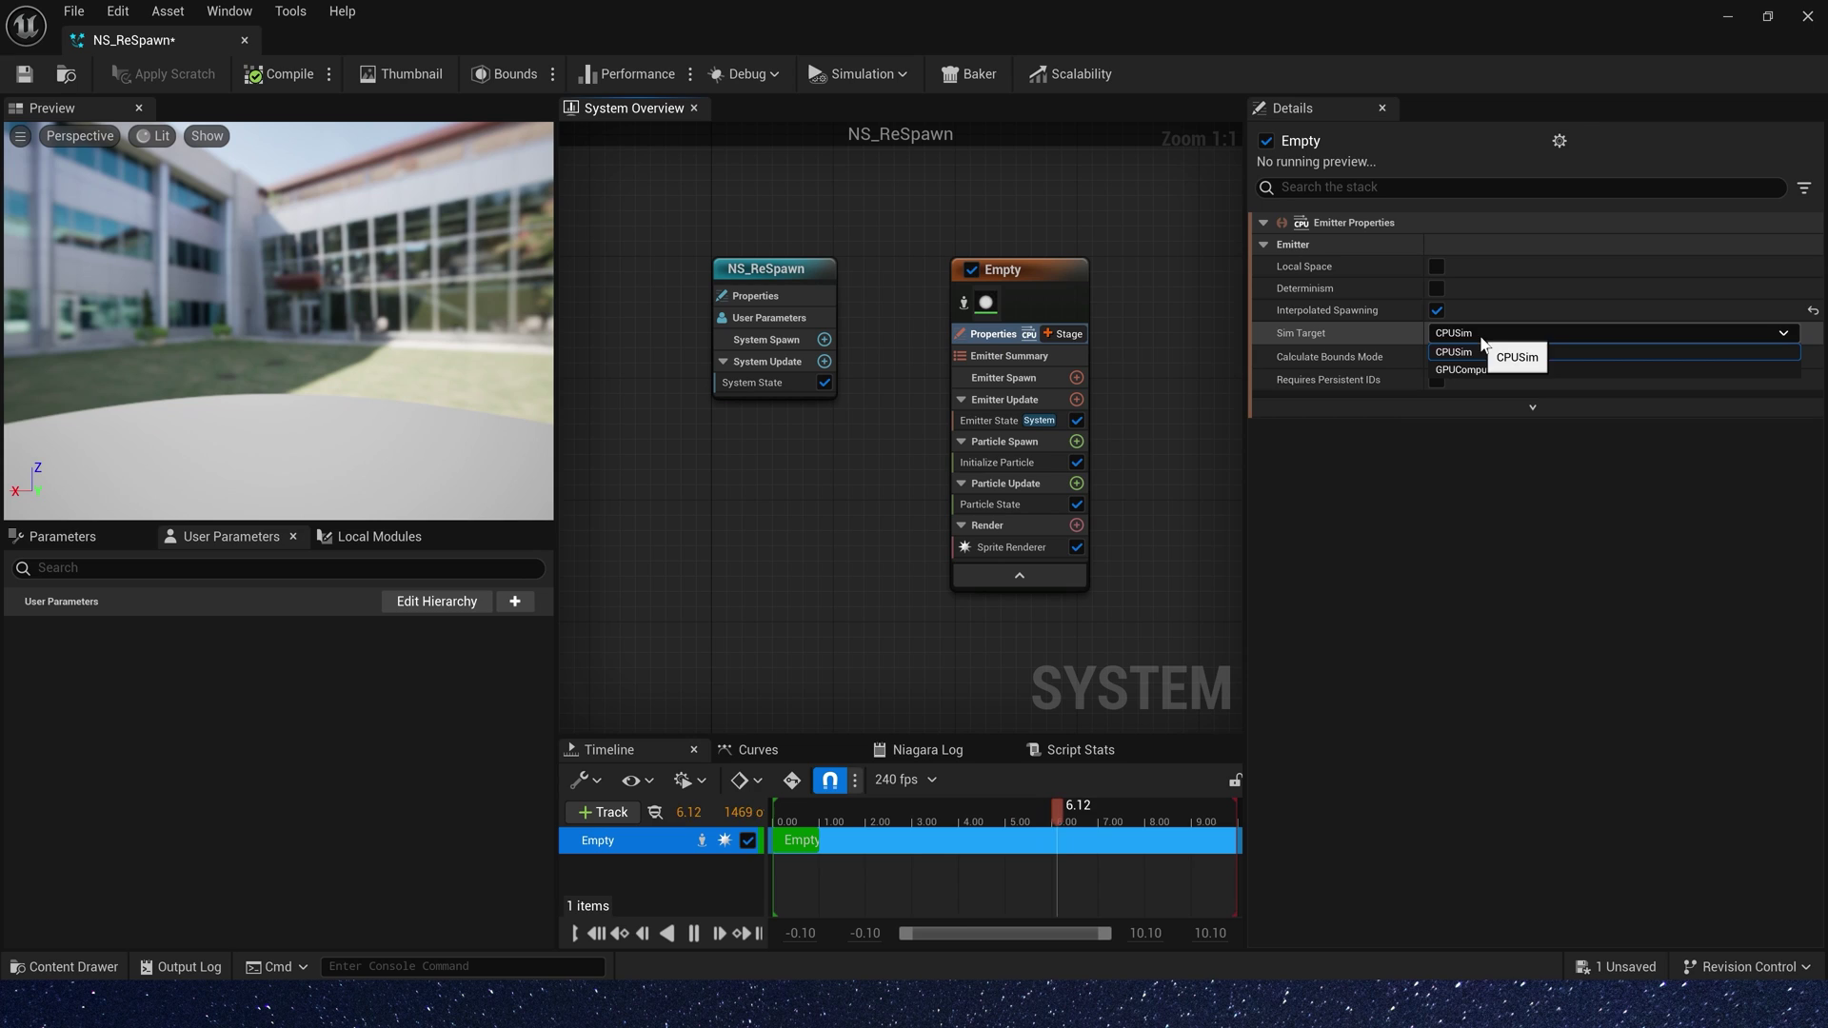
{"action": "left_click", "coordinate": [1468, 369]}
Add a Spawn Rate module to emitter update with a rate of 50000.
{"action": "left_click", "coordinate": [1077, 400]}
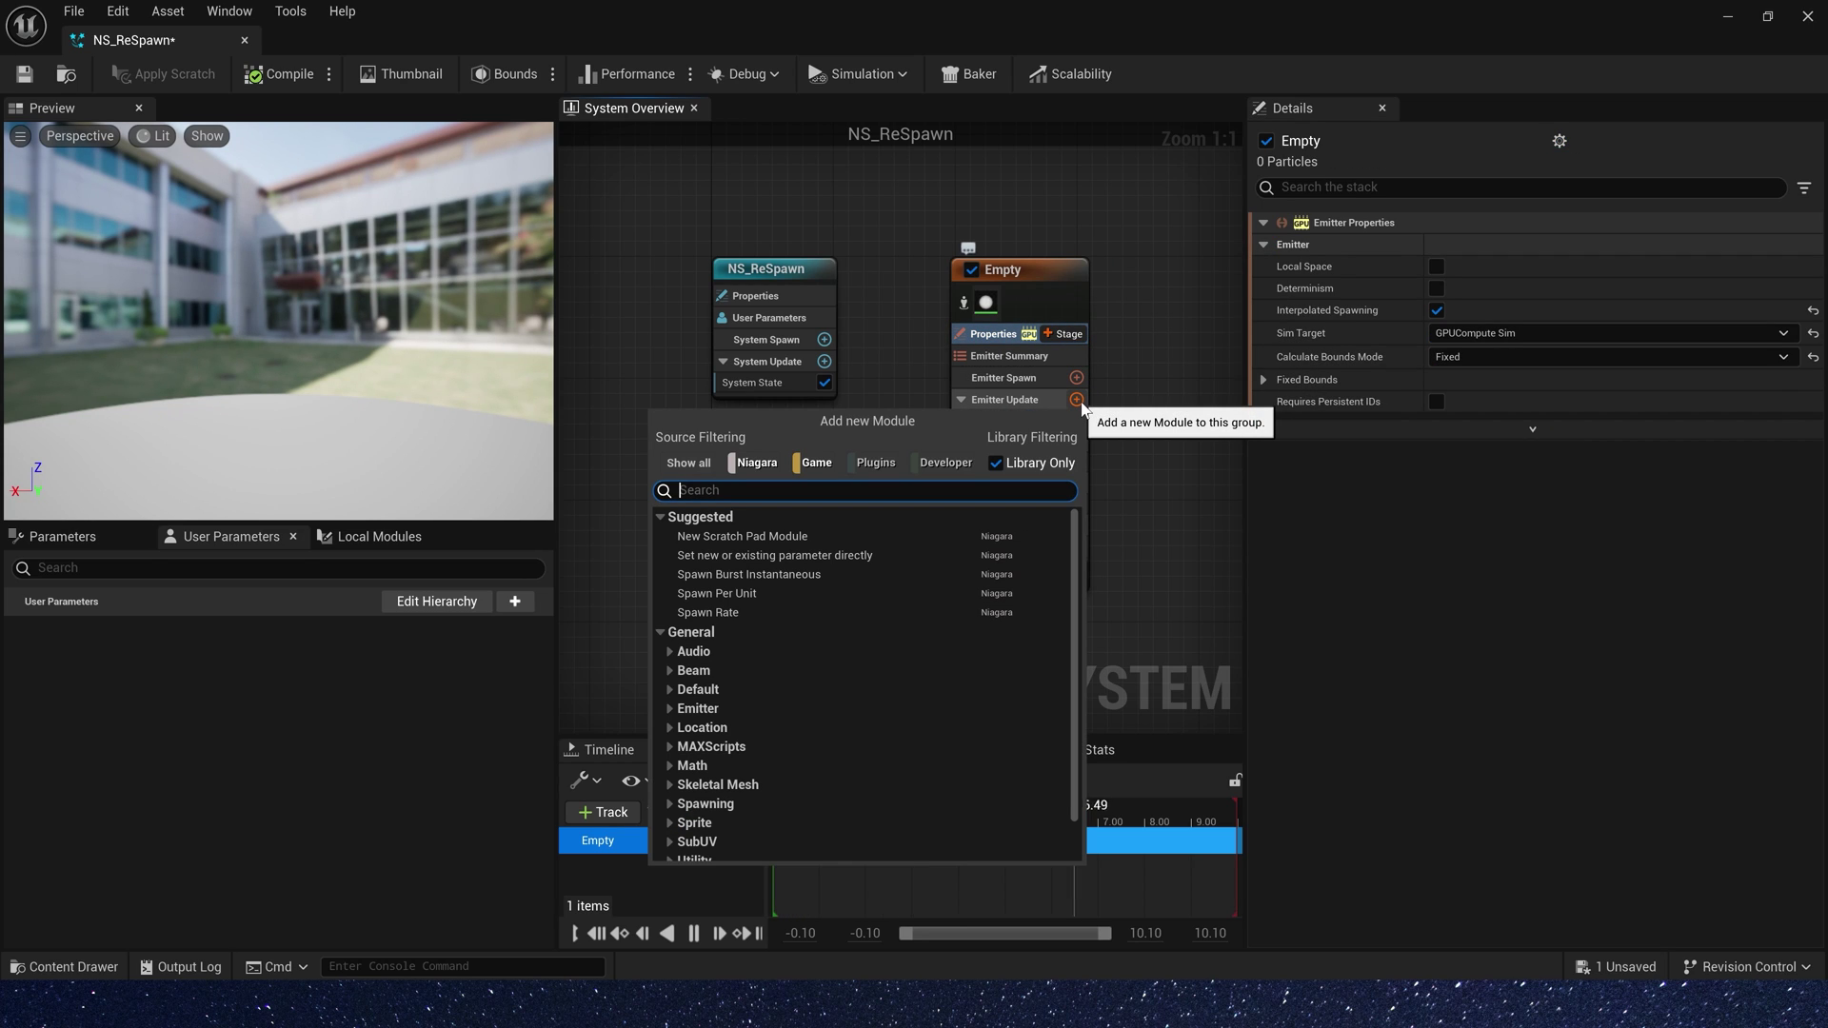
{"action": "left_click", "coordinate": [707, 613]}
{"action": "left_click", "coordinate": [1483, 250]}
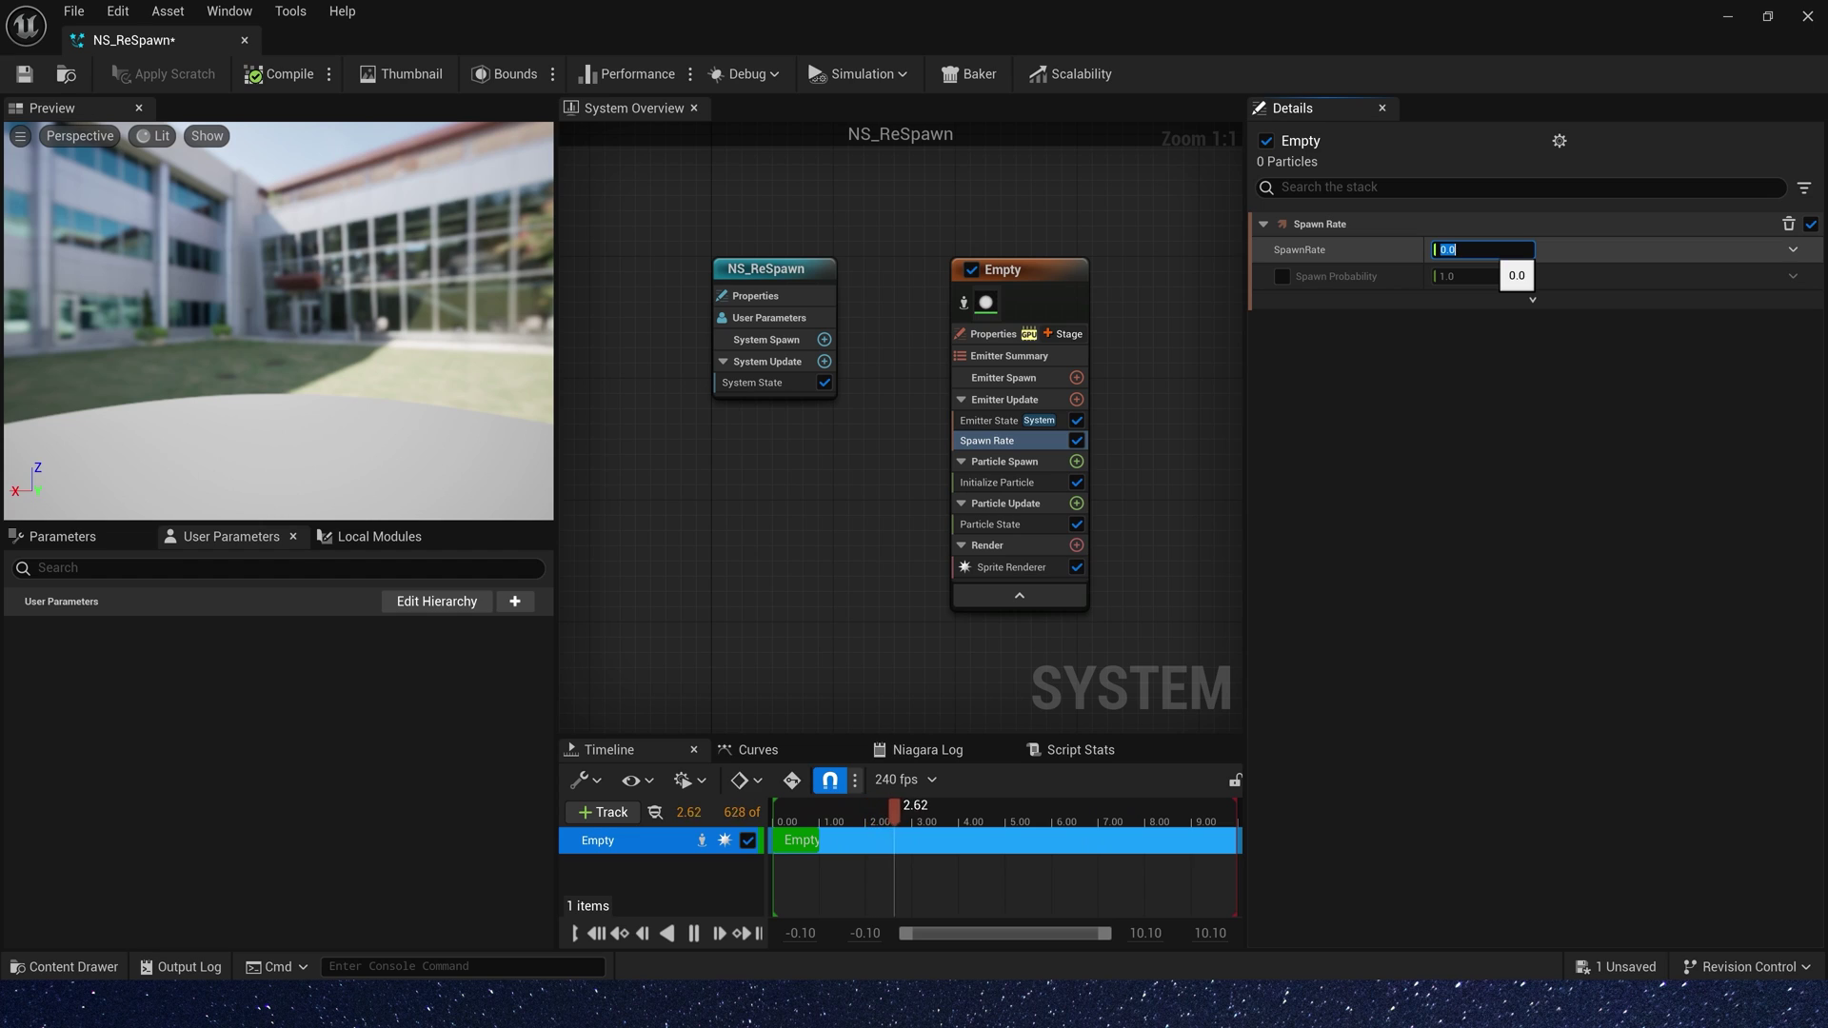
{"action": "type", "text": "50000"}
{"action": "key", "text": "Return"}
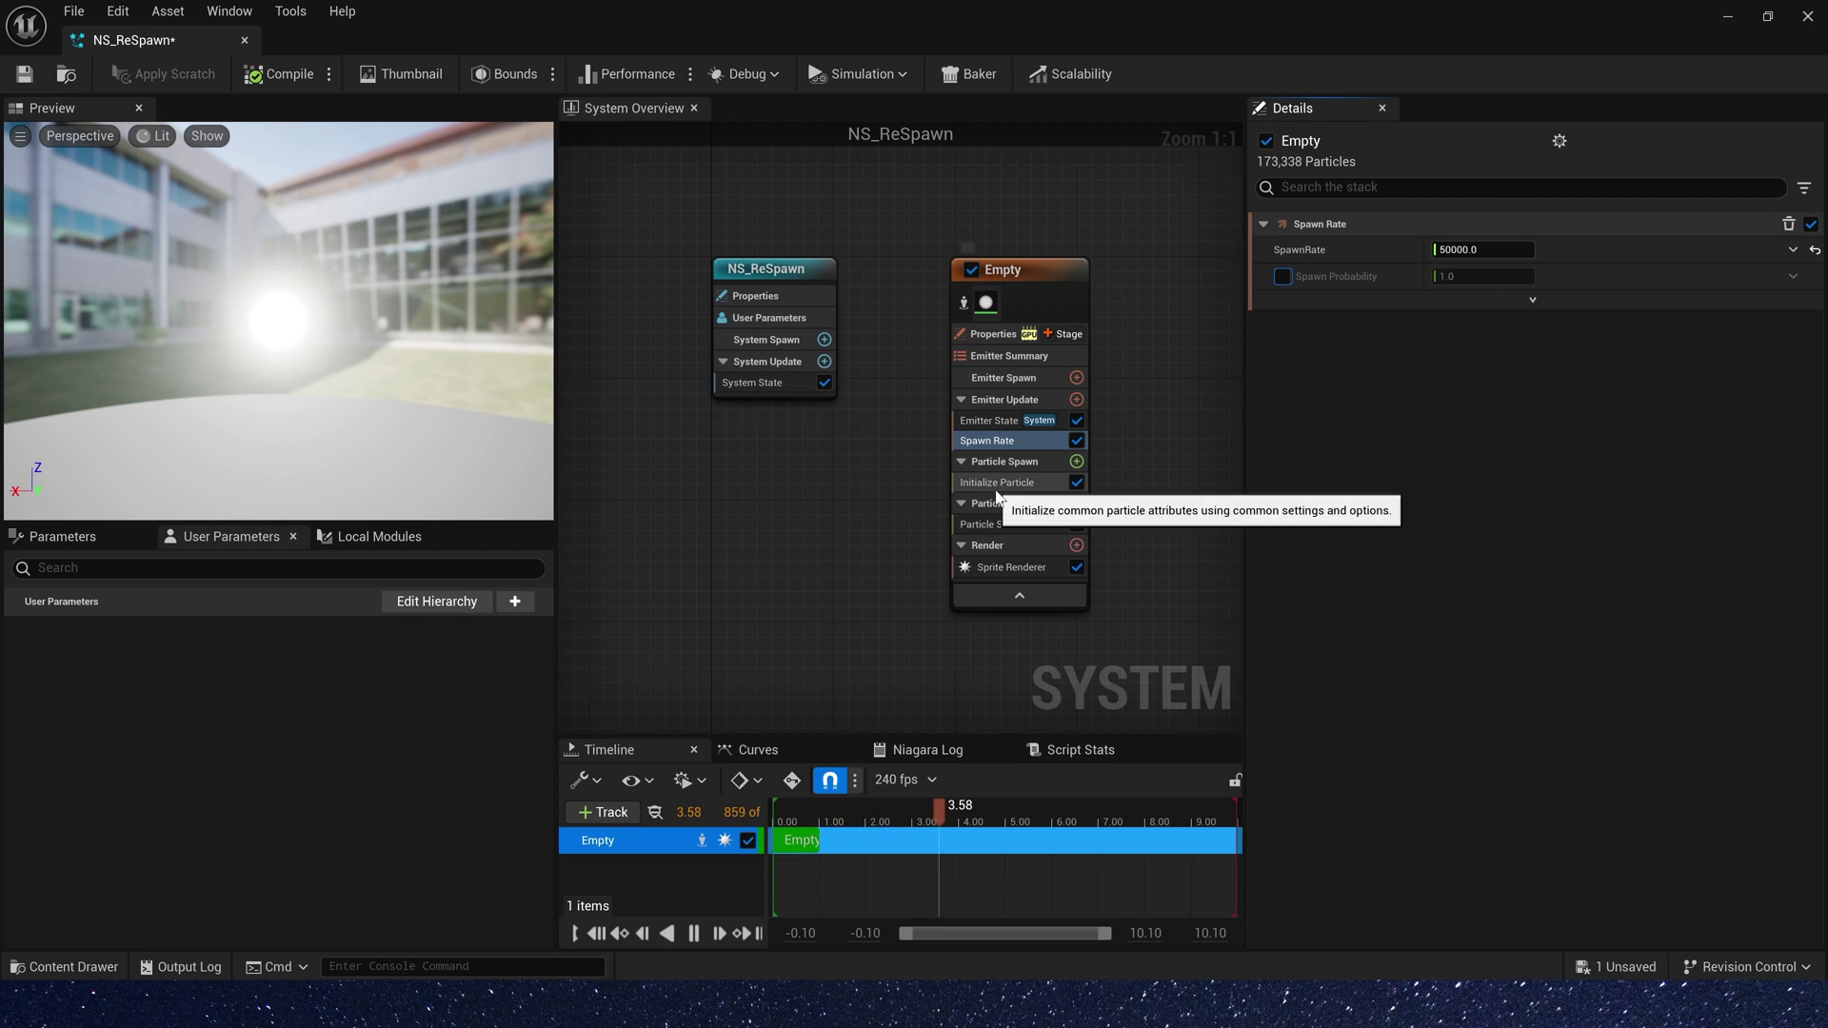
Set Initialize Particle's sprite size mode to Uniform.
{"action": "left_click", "coordinate": [1006, 484]}
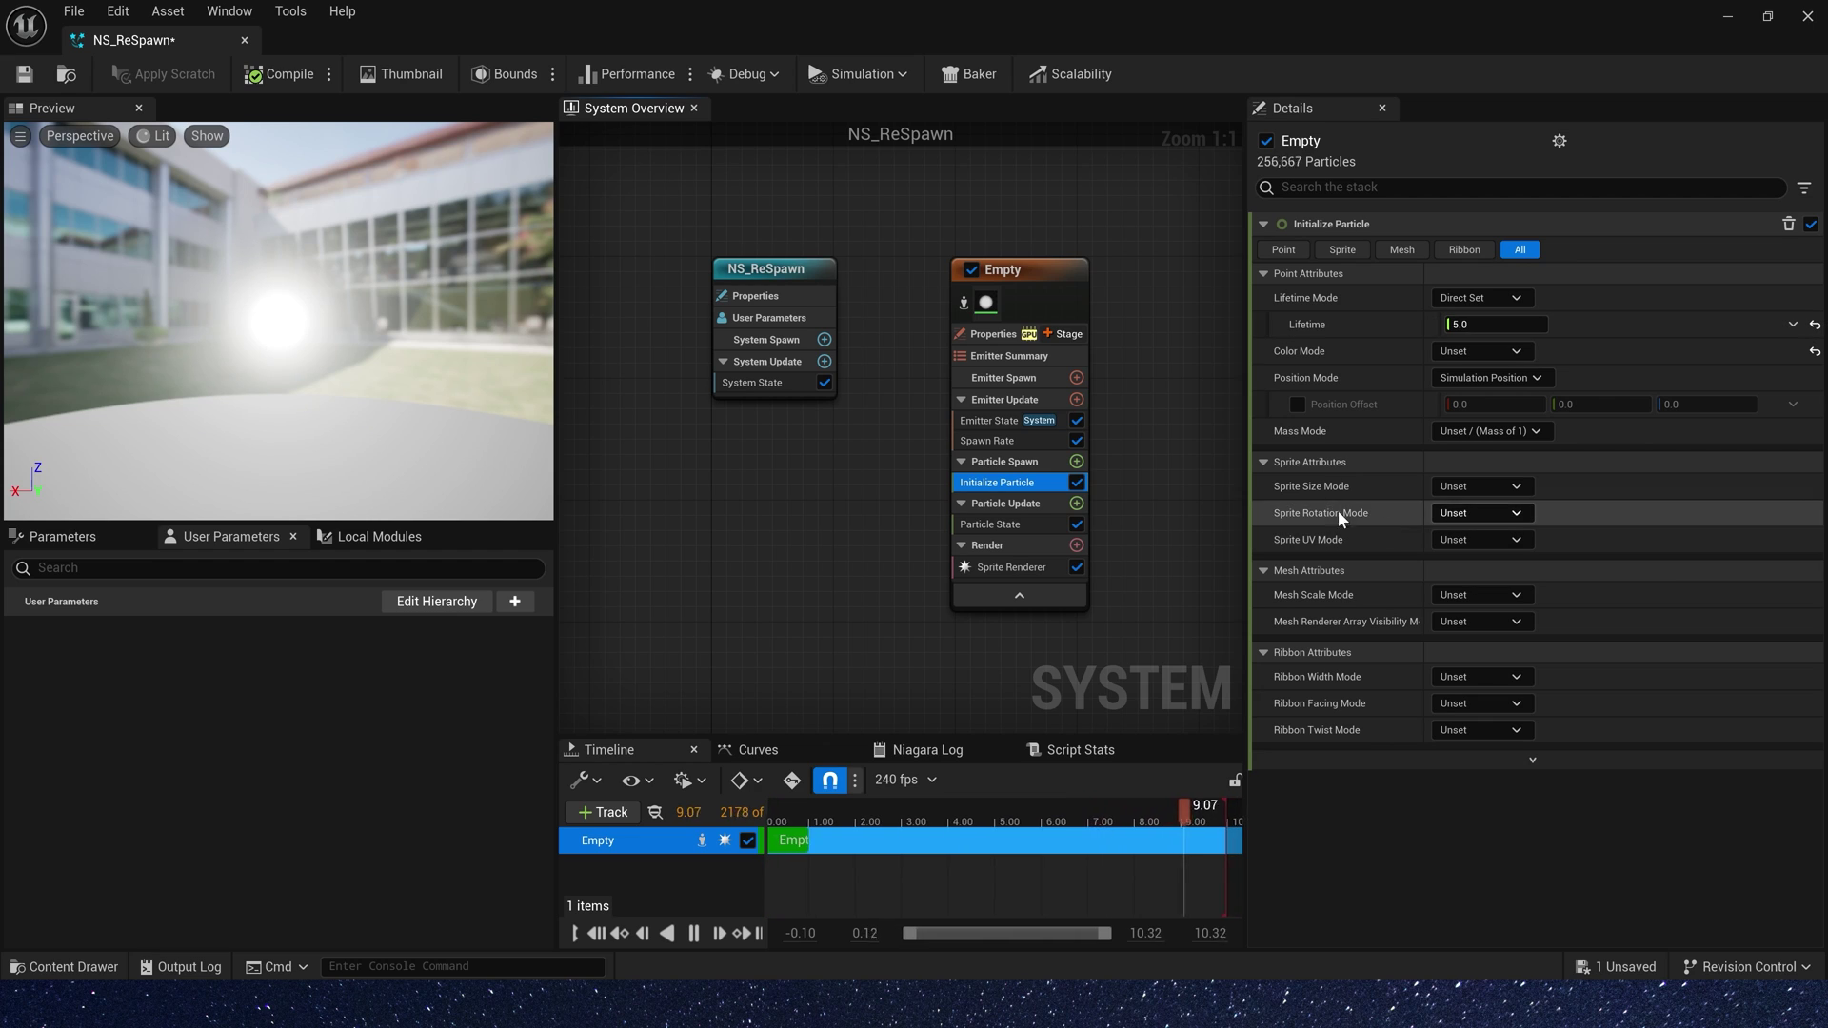
{"action": "left_click", "coordinate": [1471, 486]}
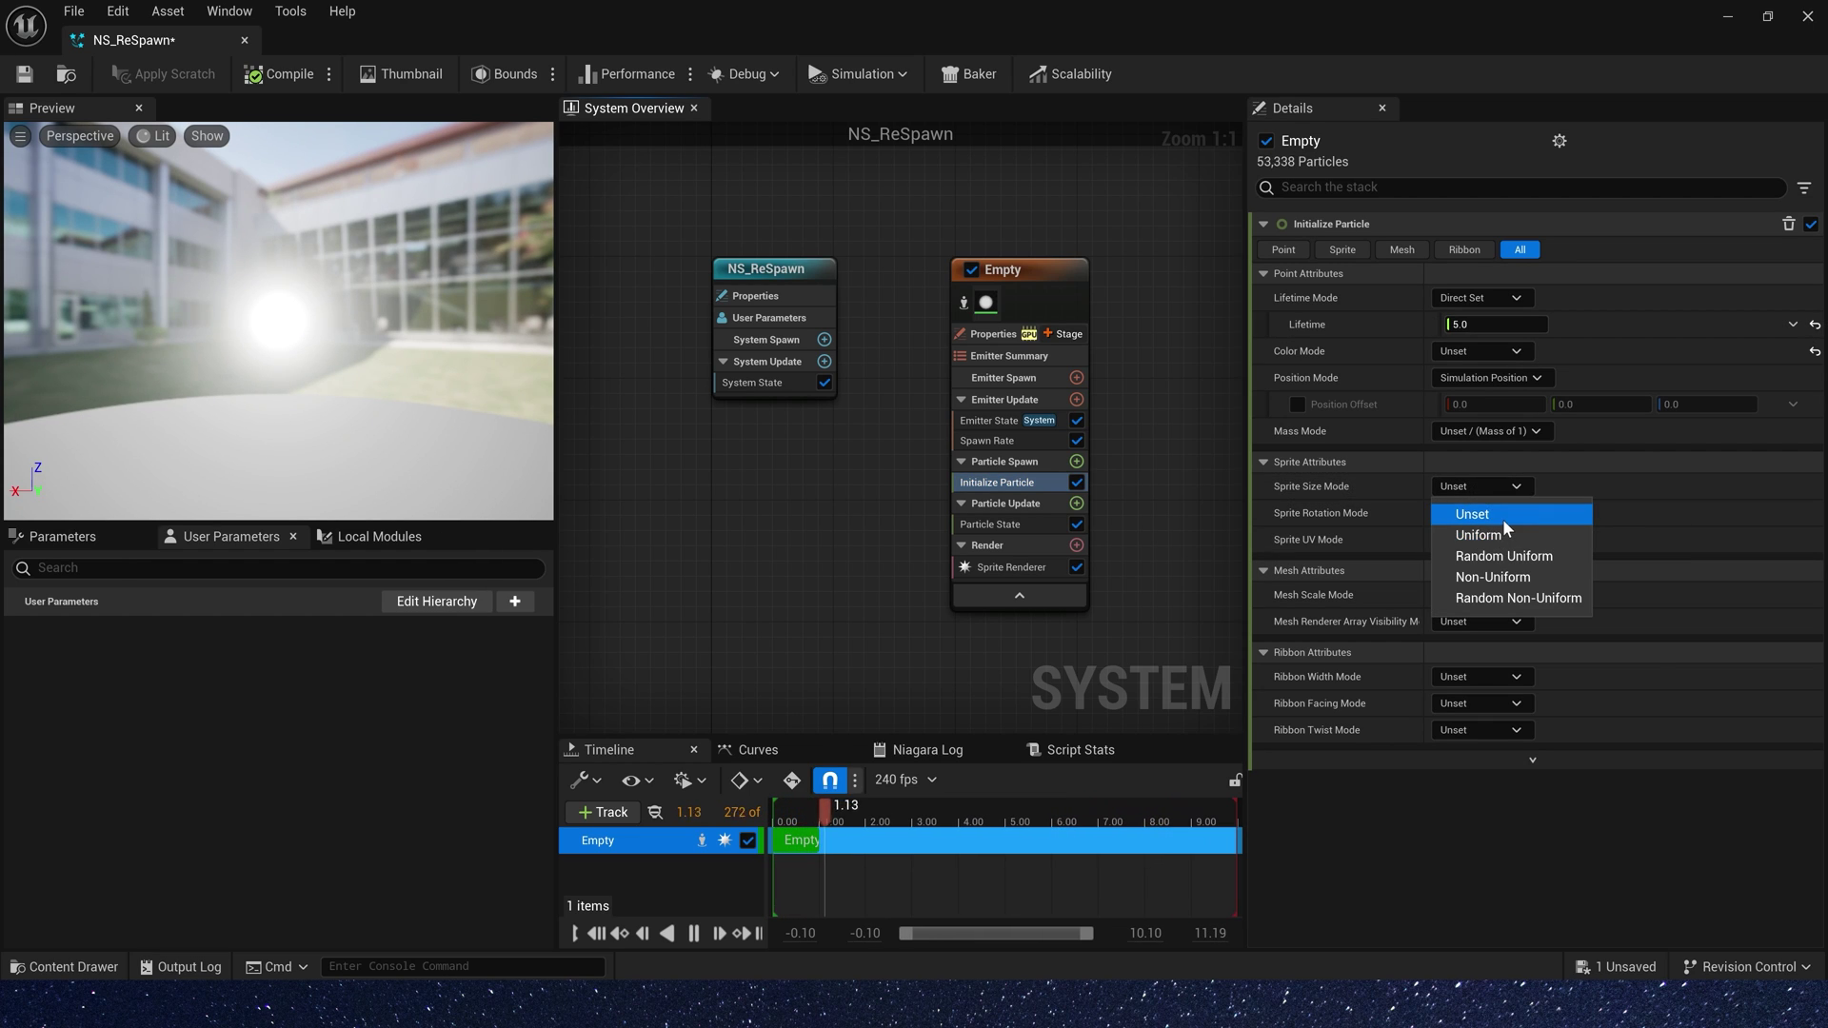
{"action": "left_click", "coordinate": [1500, 533]}
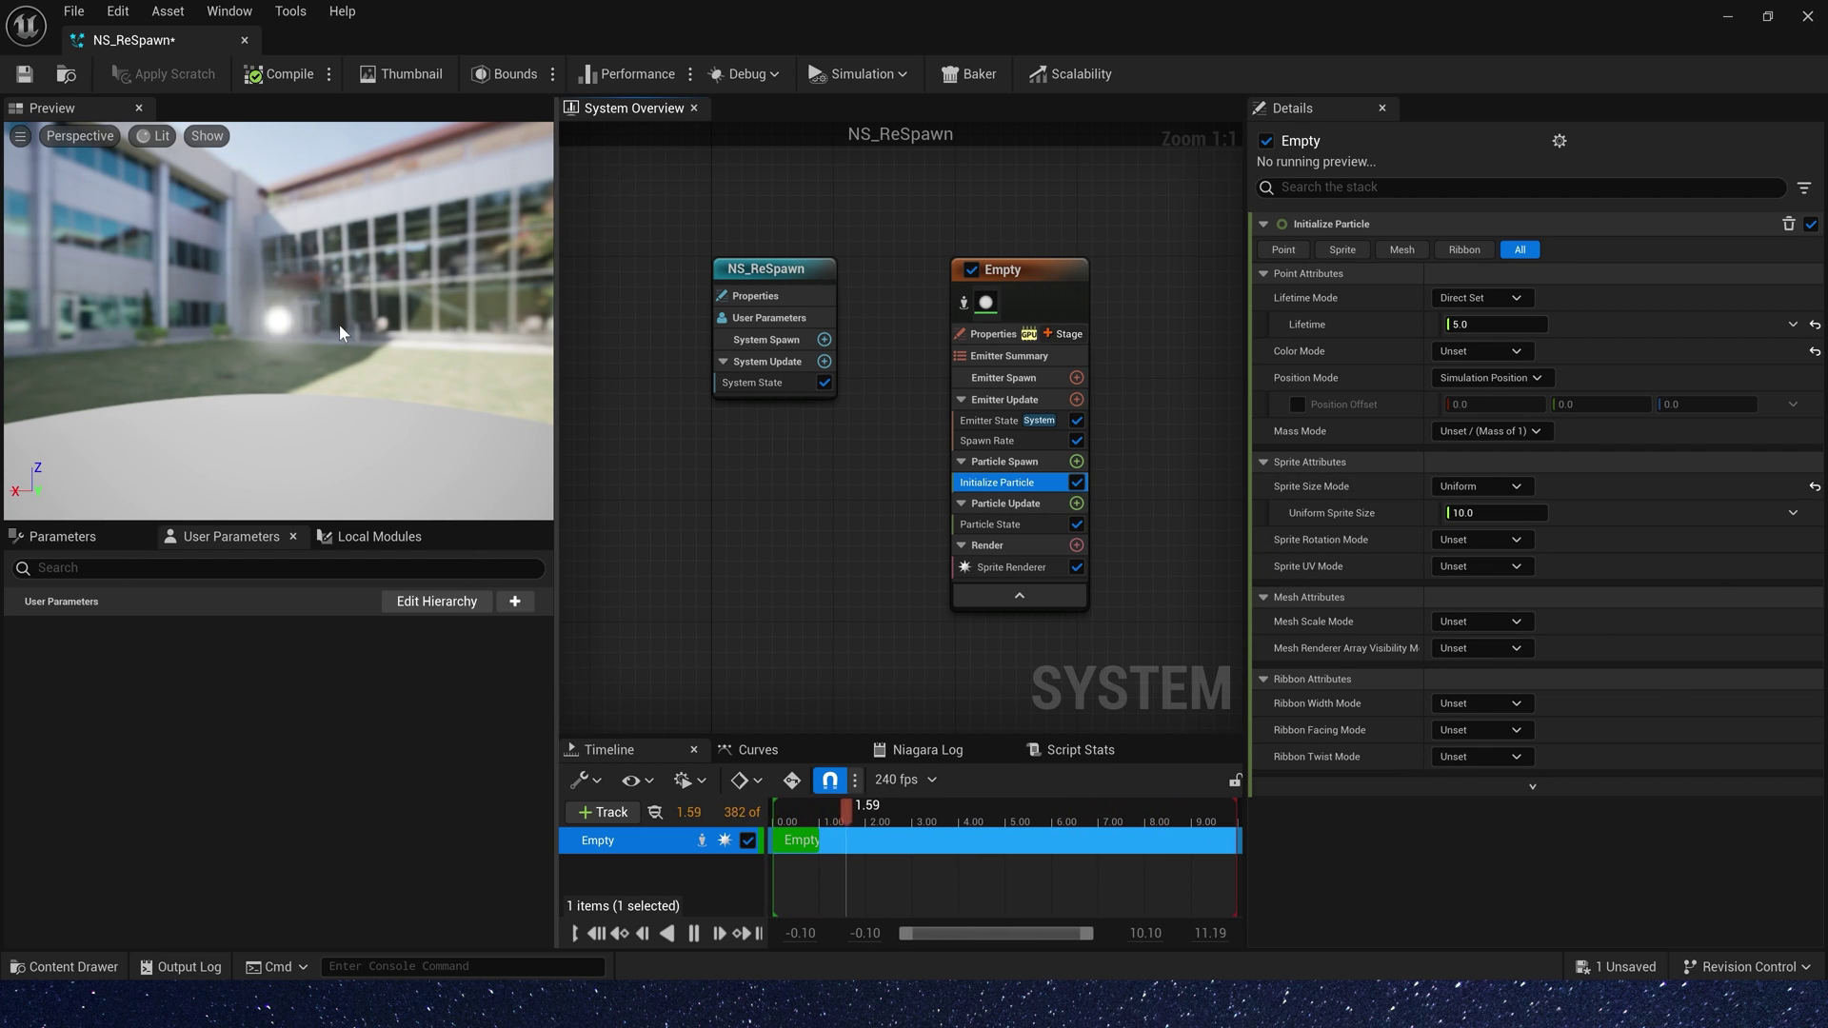
{"action": "scroll", "coordinate": [337, 330], "scroll_direction": "up", "scroll_amount": 5}
{"action": "scroll", "coordinate": [341, 334], "scroll_direction": "down", "scroll_amount": 5}
{"action": "mouse_move", "coordinate": [343, 335]}
{"action": "left_mouse_down"}
{"action": "mouse_move", "coordinate": [328, 357]}
{"action": "mouse_move", "coordinate": [353, 345]}
{"action": "left_mouse_up"}
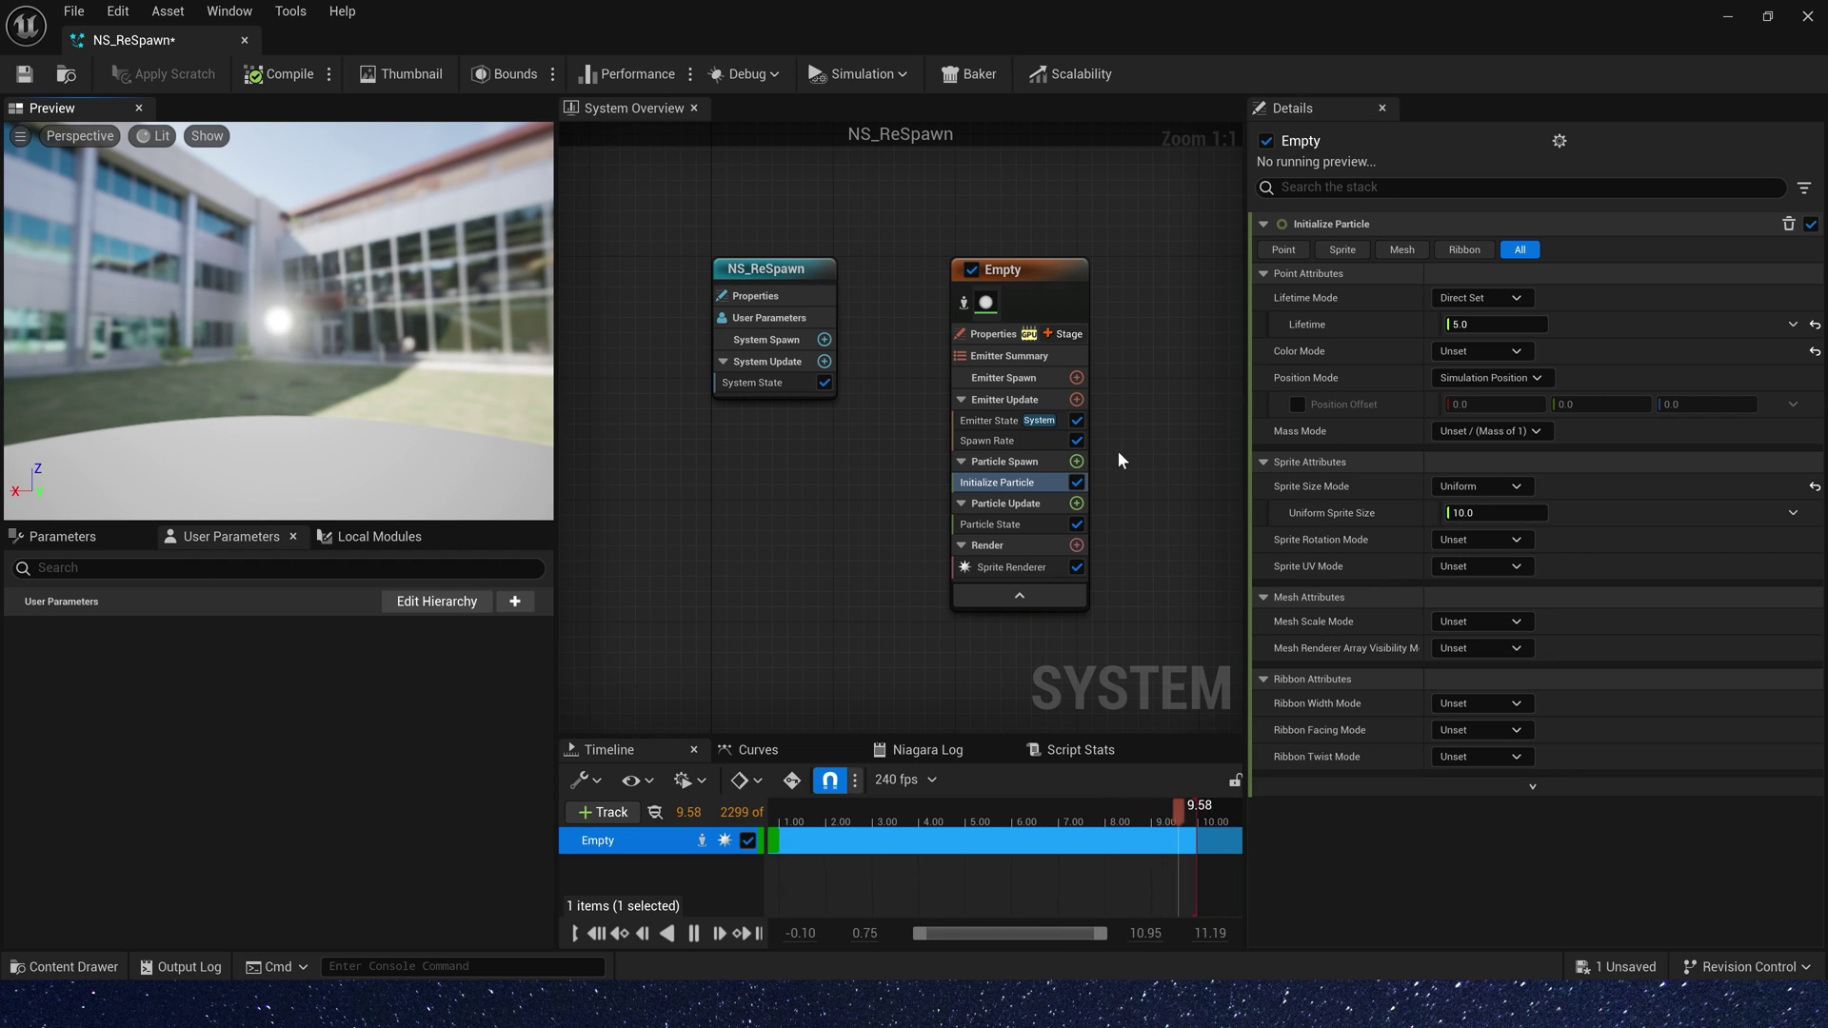
Add a Shape Location module to Particle Spawn with Offset Mode Default and Z offset 500.
{"action": "left_click", "coordinate": [1077, 461]}
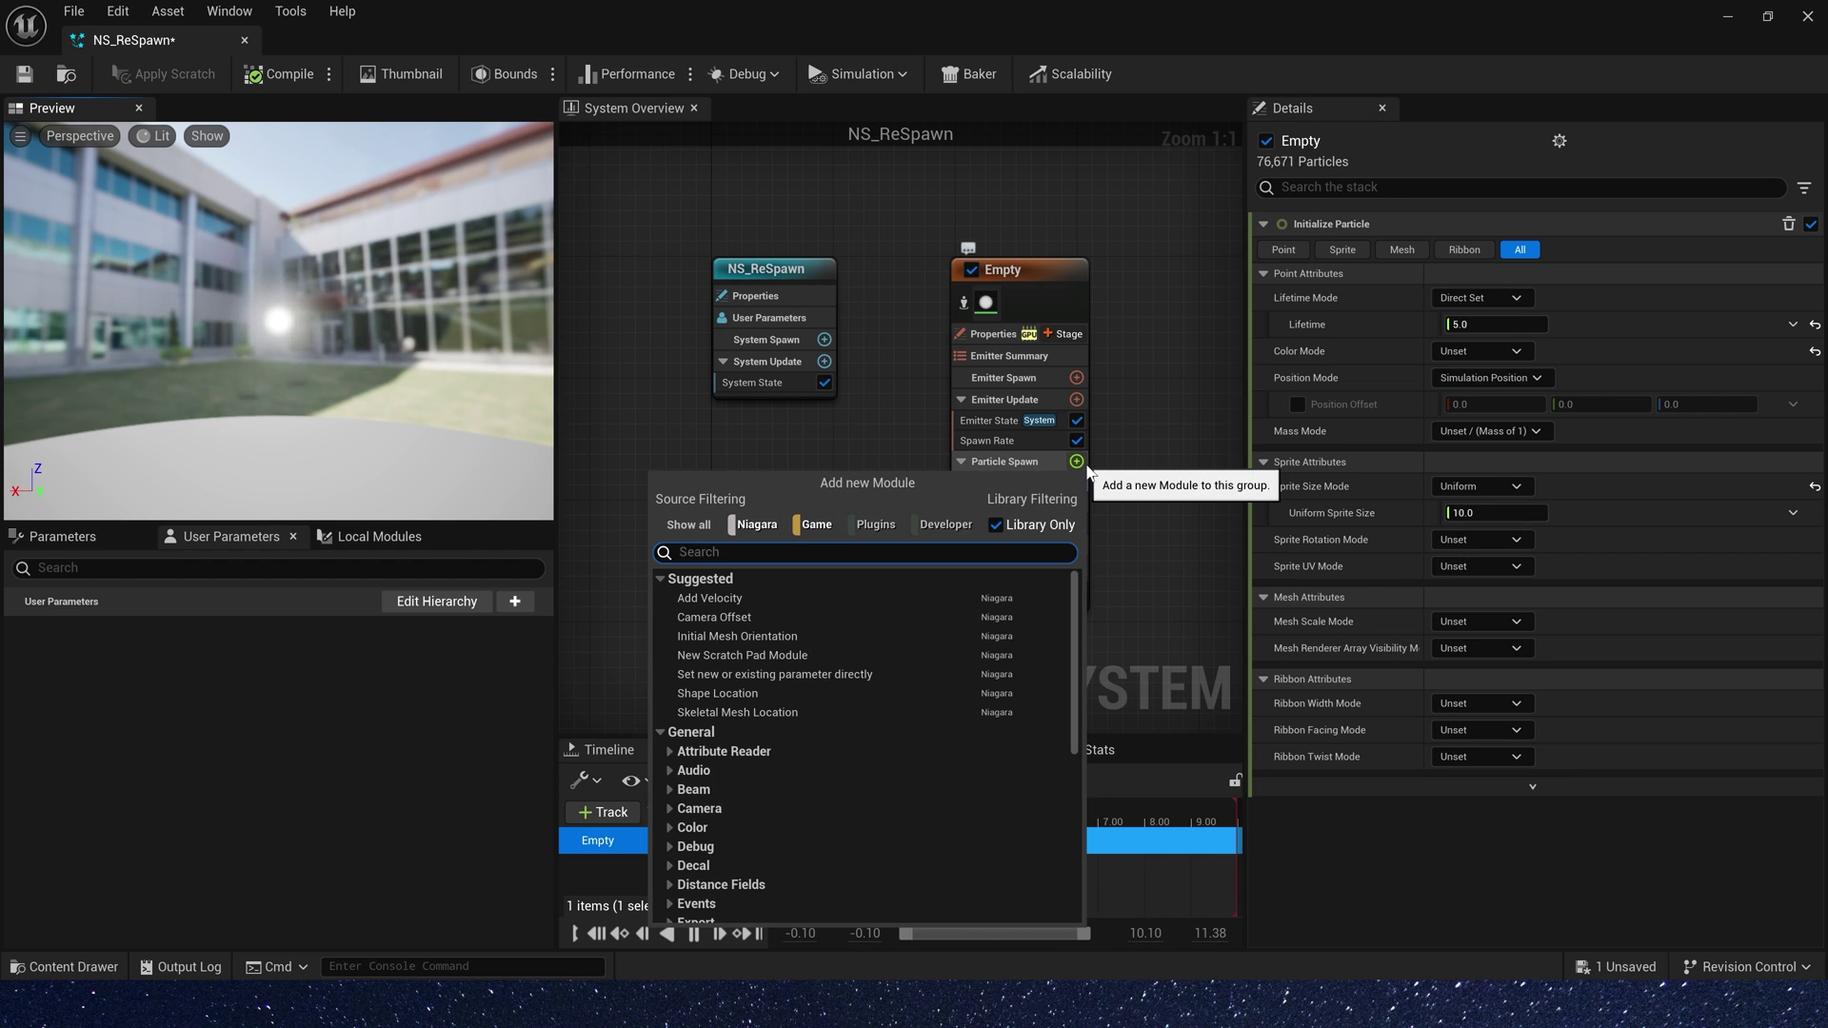
{"action": "type", "text": "shap"}
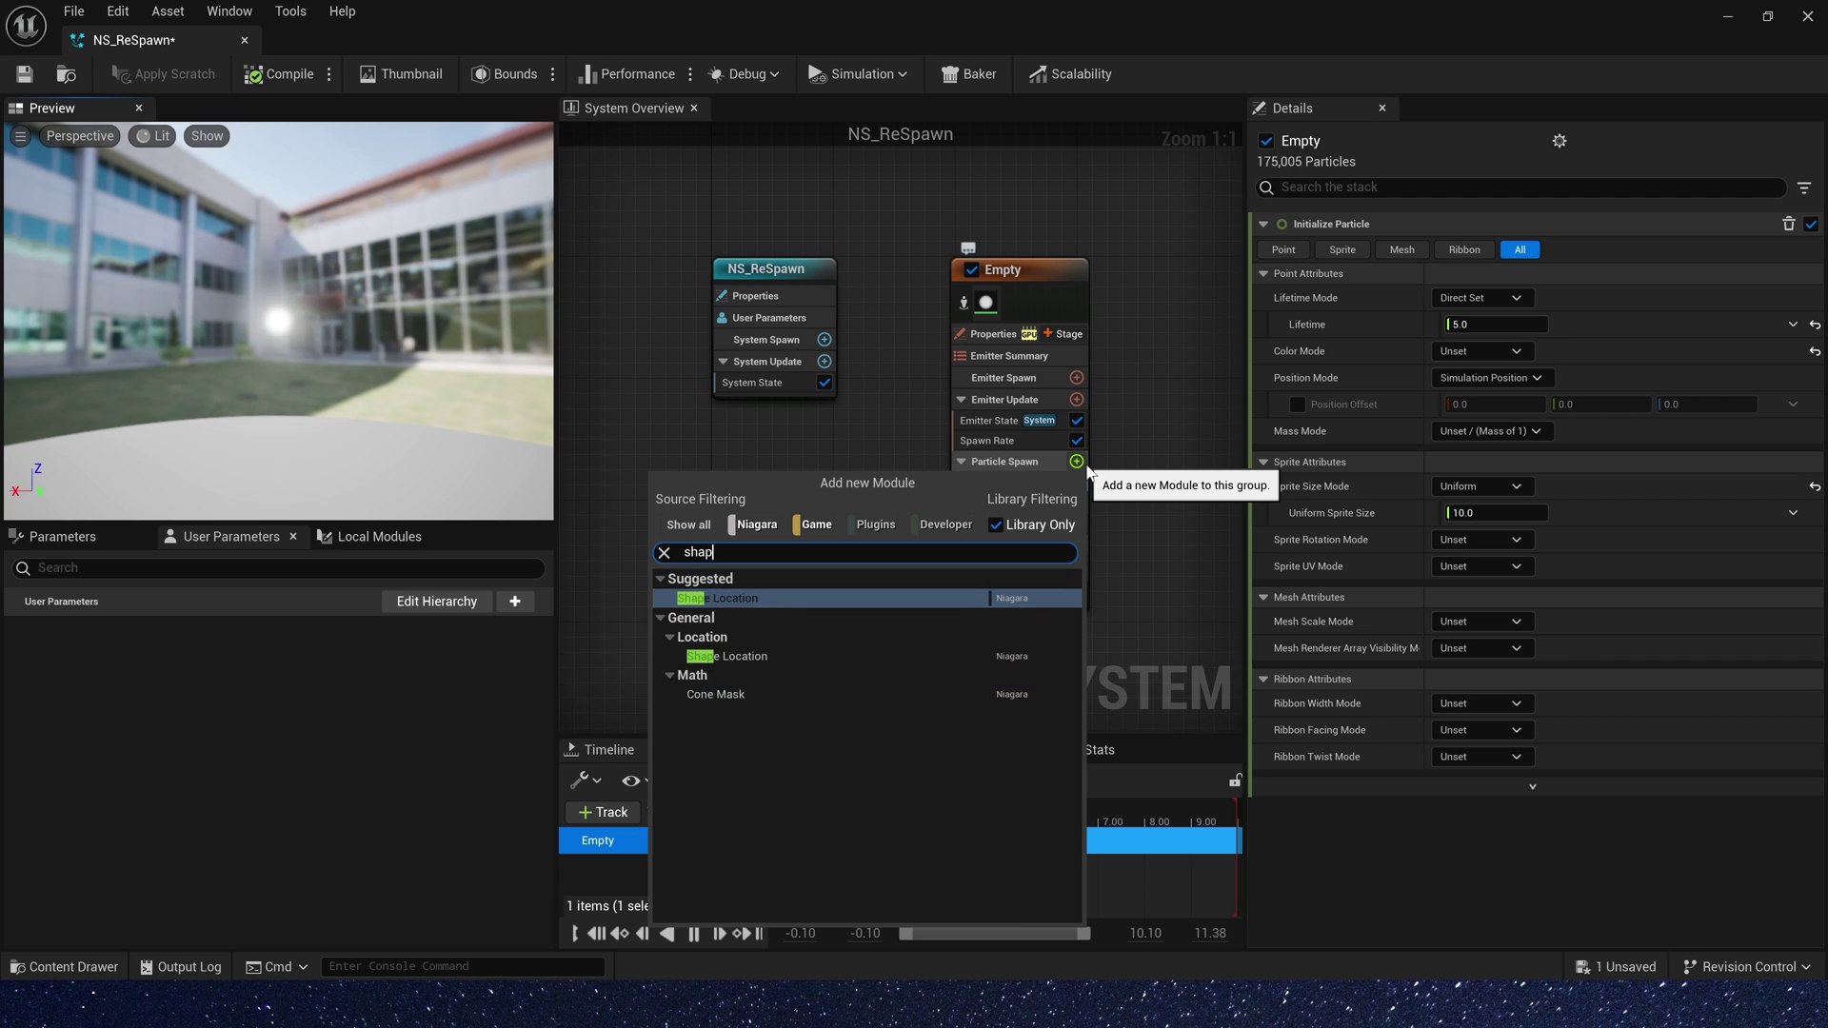
{"action": "left_click", "coordinate": [724, 598]}
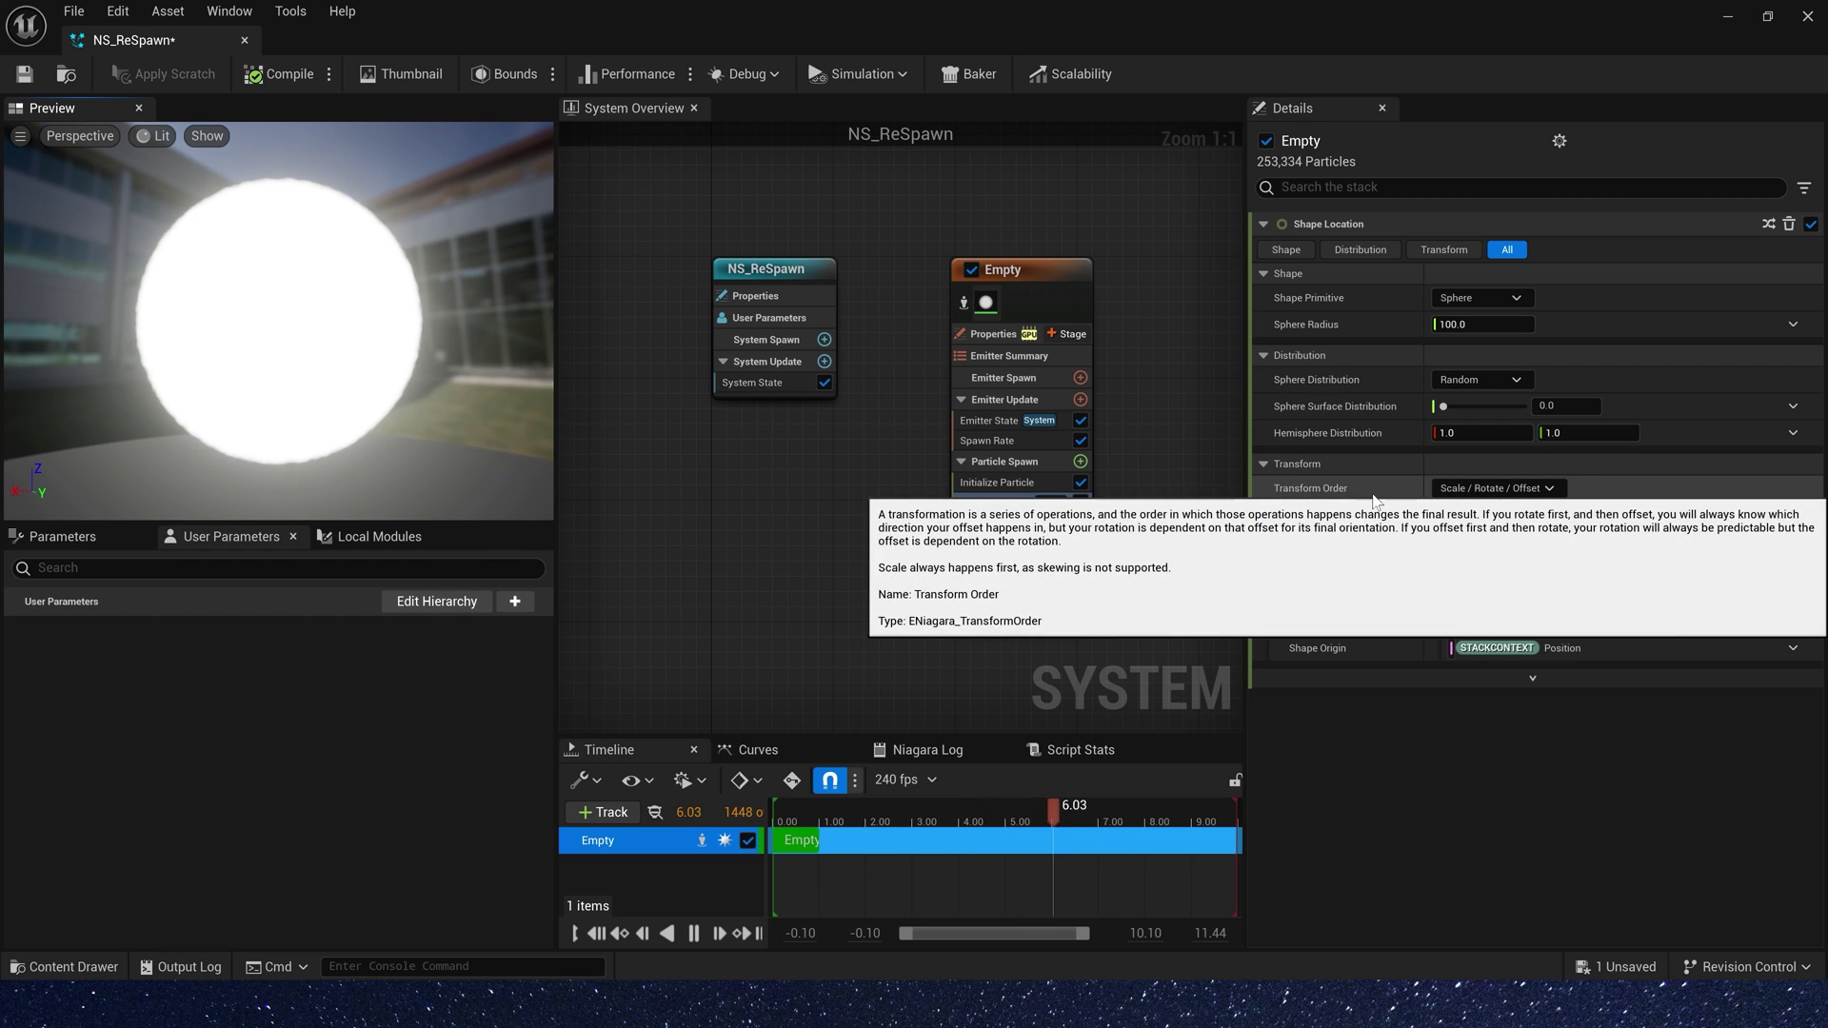
{"action": "left_click", "coordinate": [1478, 622]}
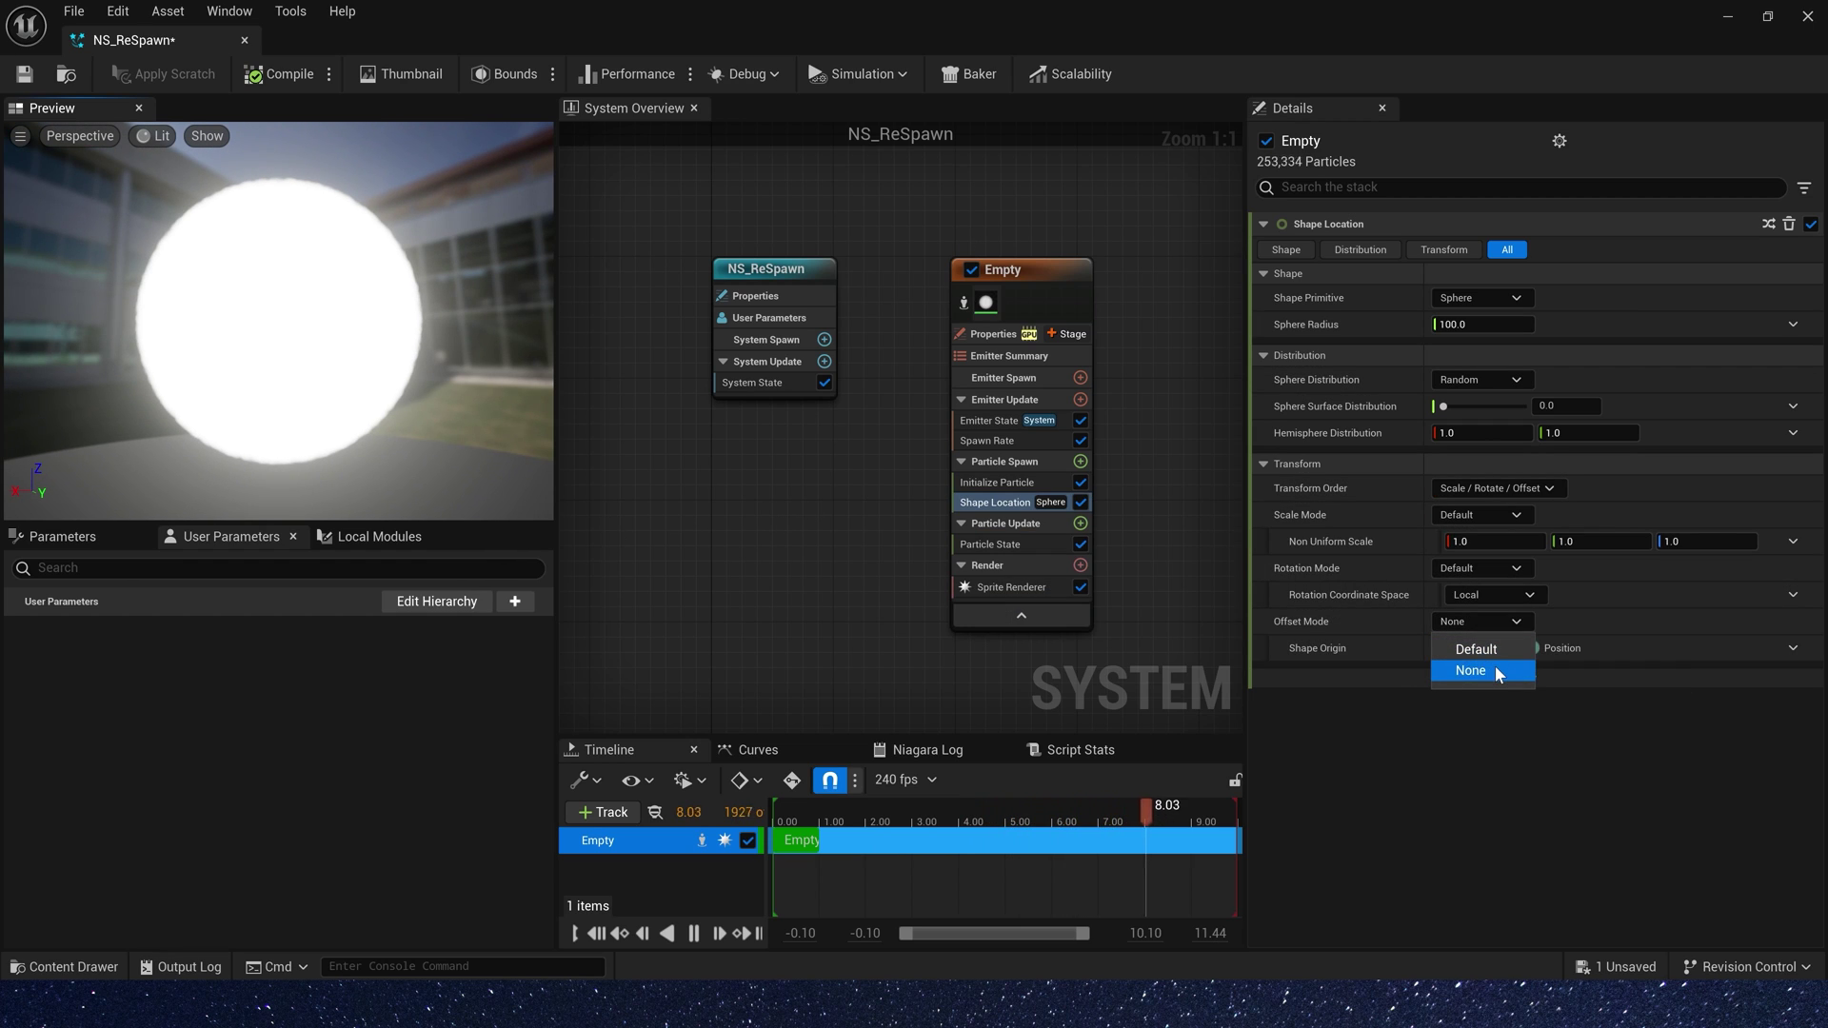
{"action": "left_click", "coordinate": [1476, 650]}
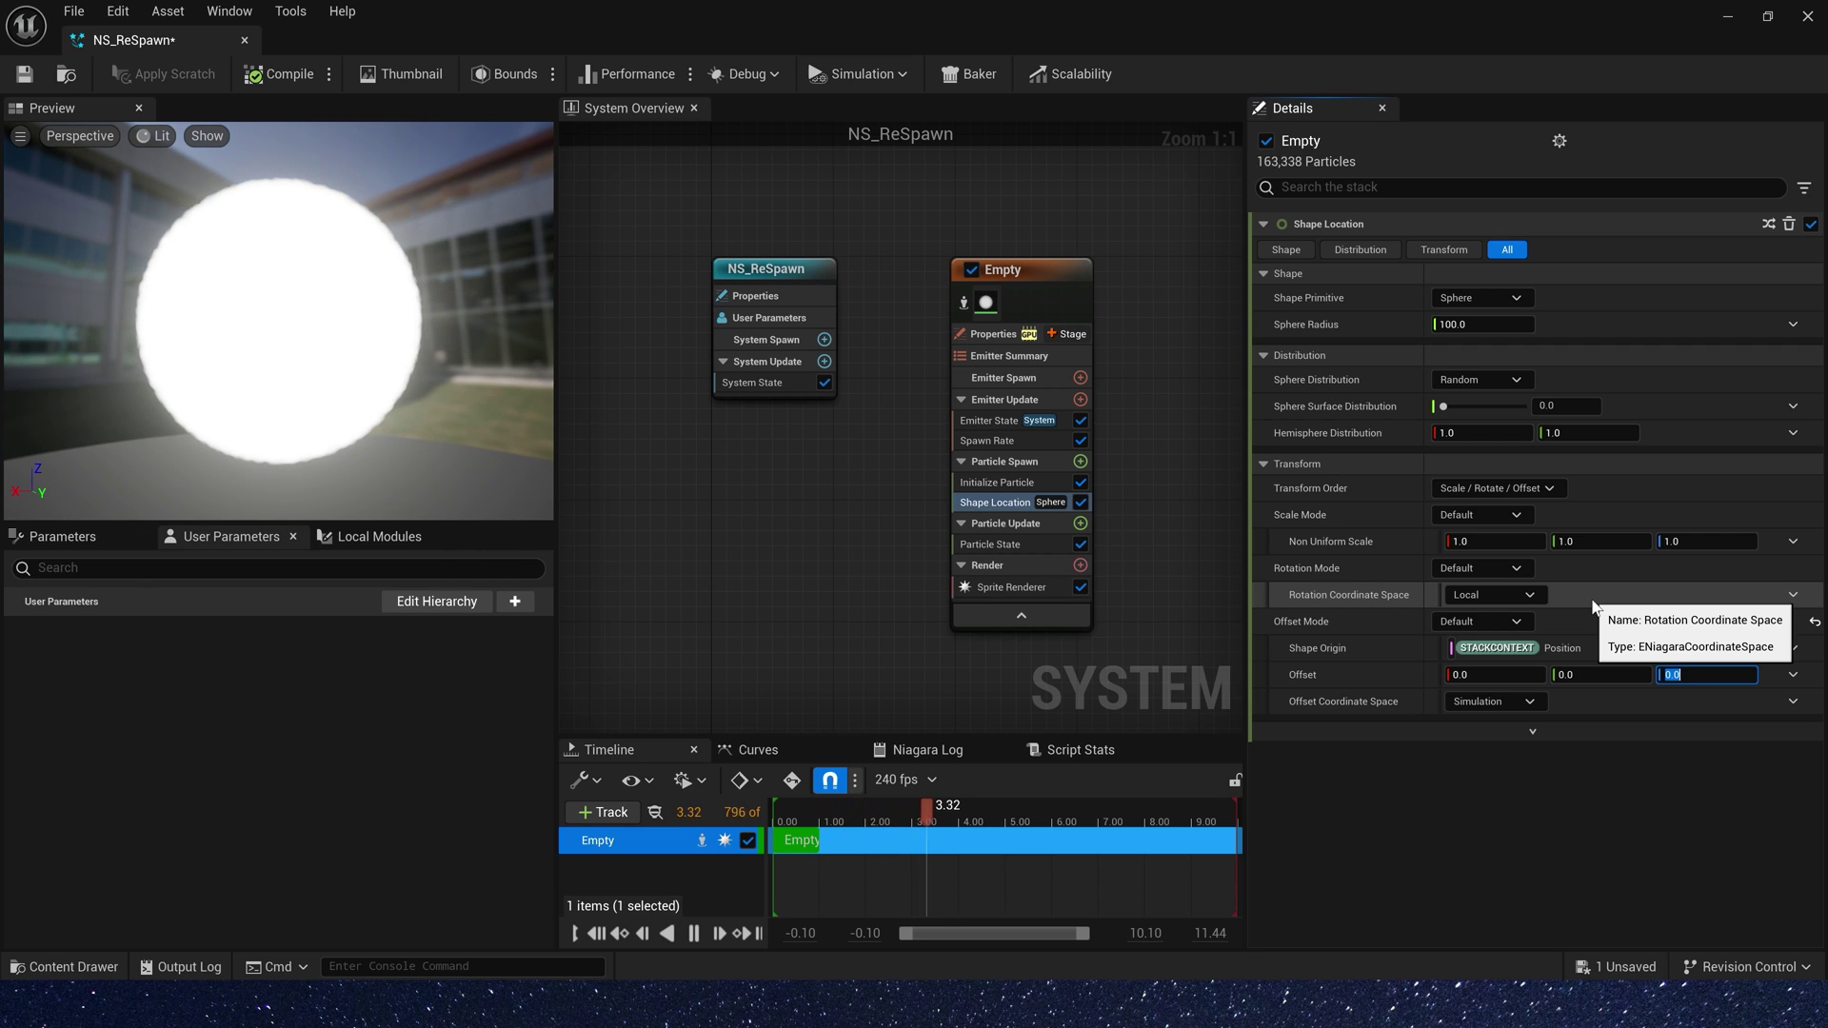
{"action": "type", "text": "500"}
{"action": "key", "text": "Tab"}
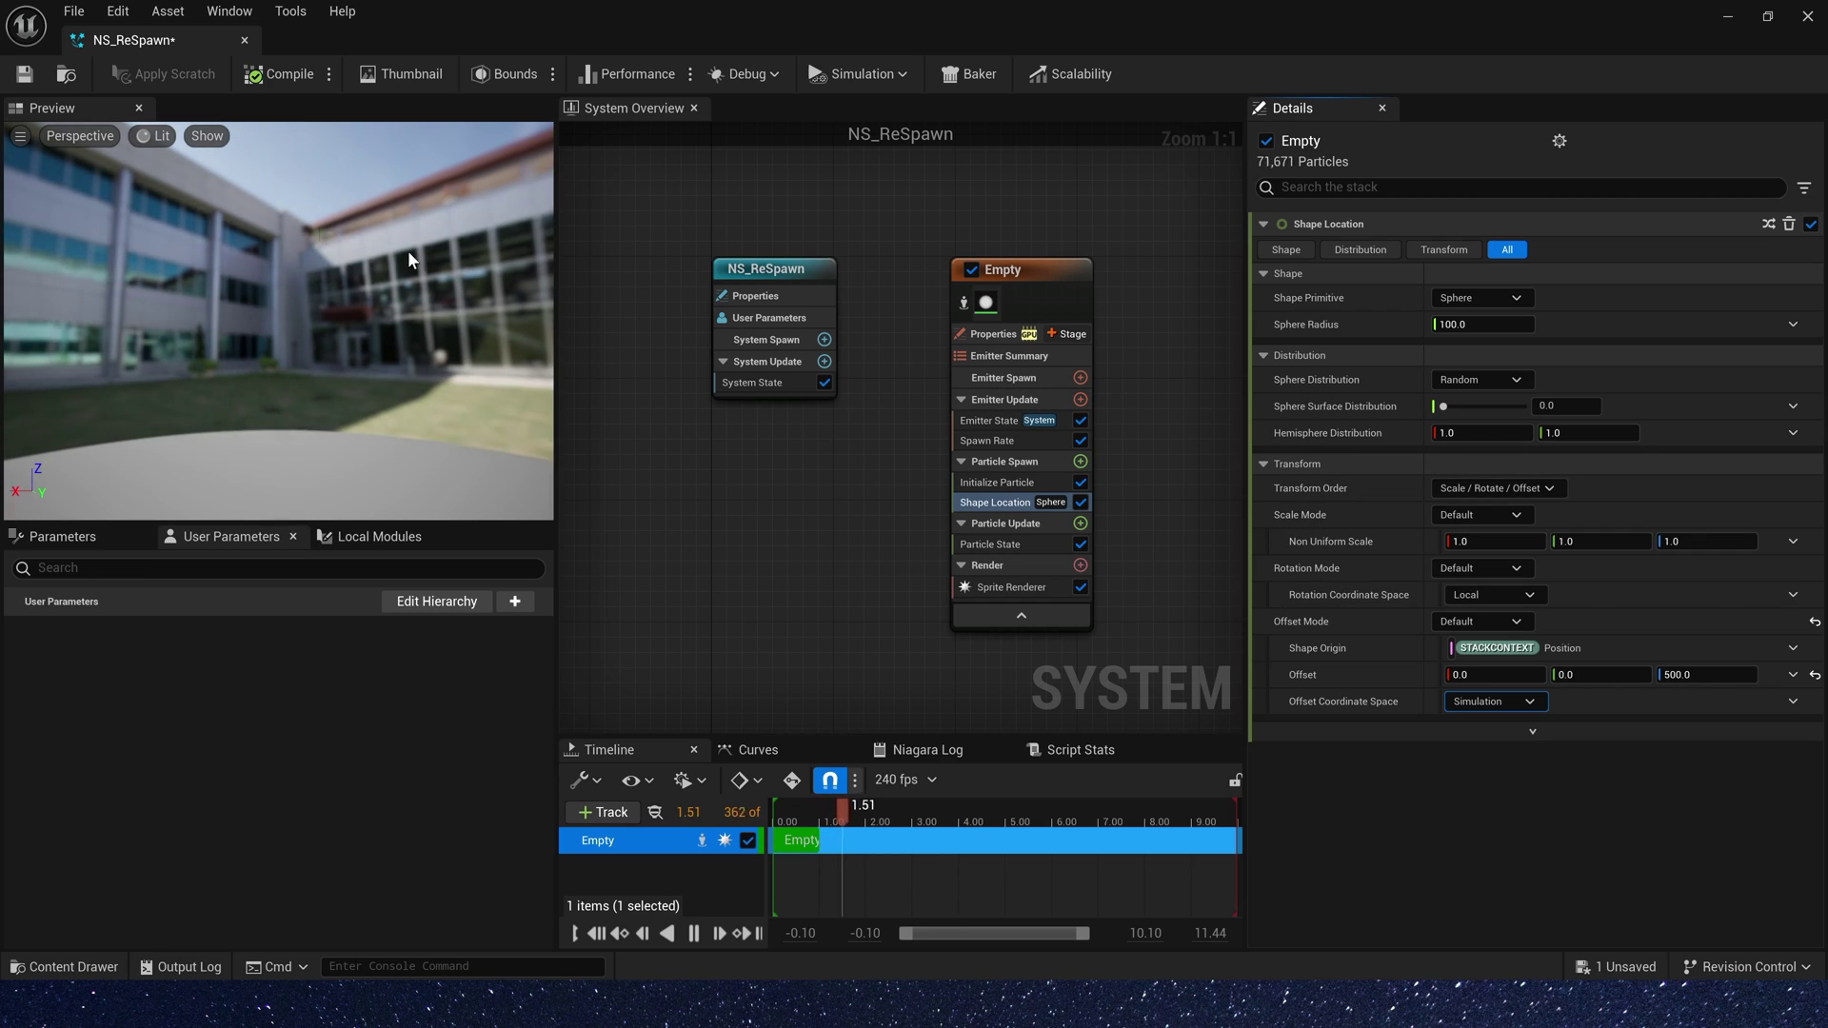
Save NS_ReSpawn and place it in the level.
{"action": "left_click", "coordinate": [25, 75]}
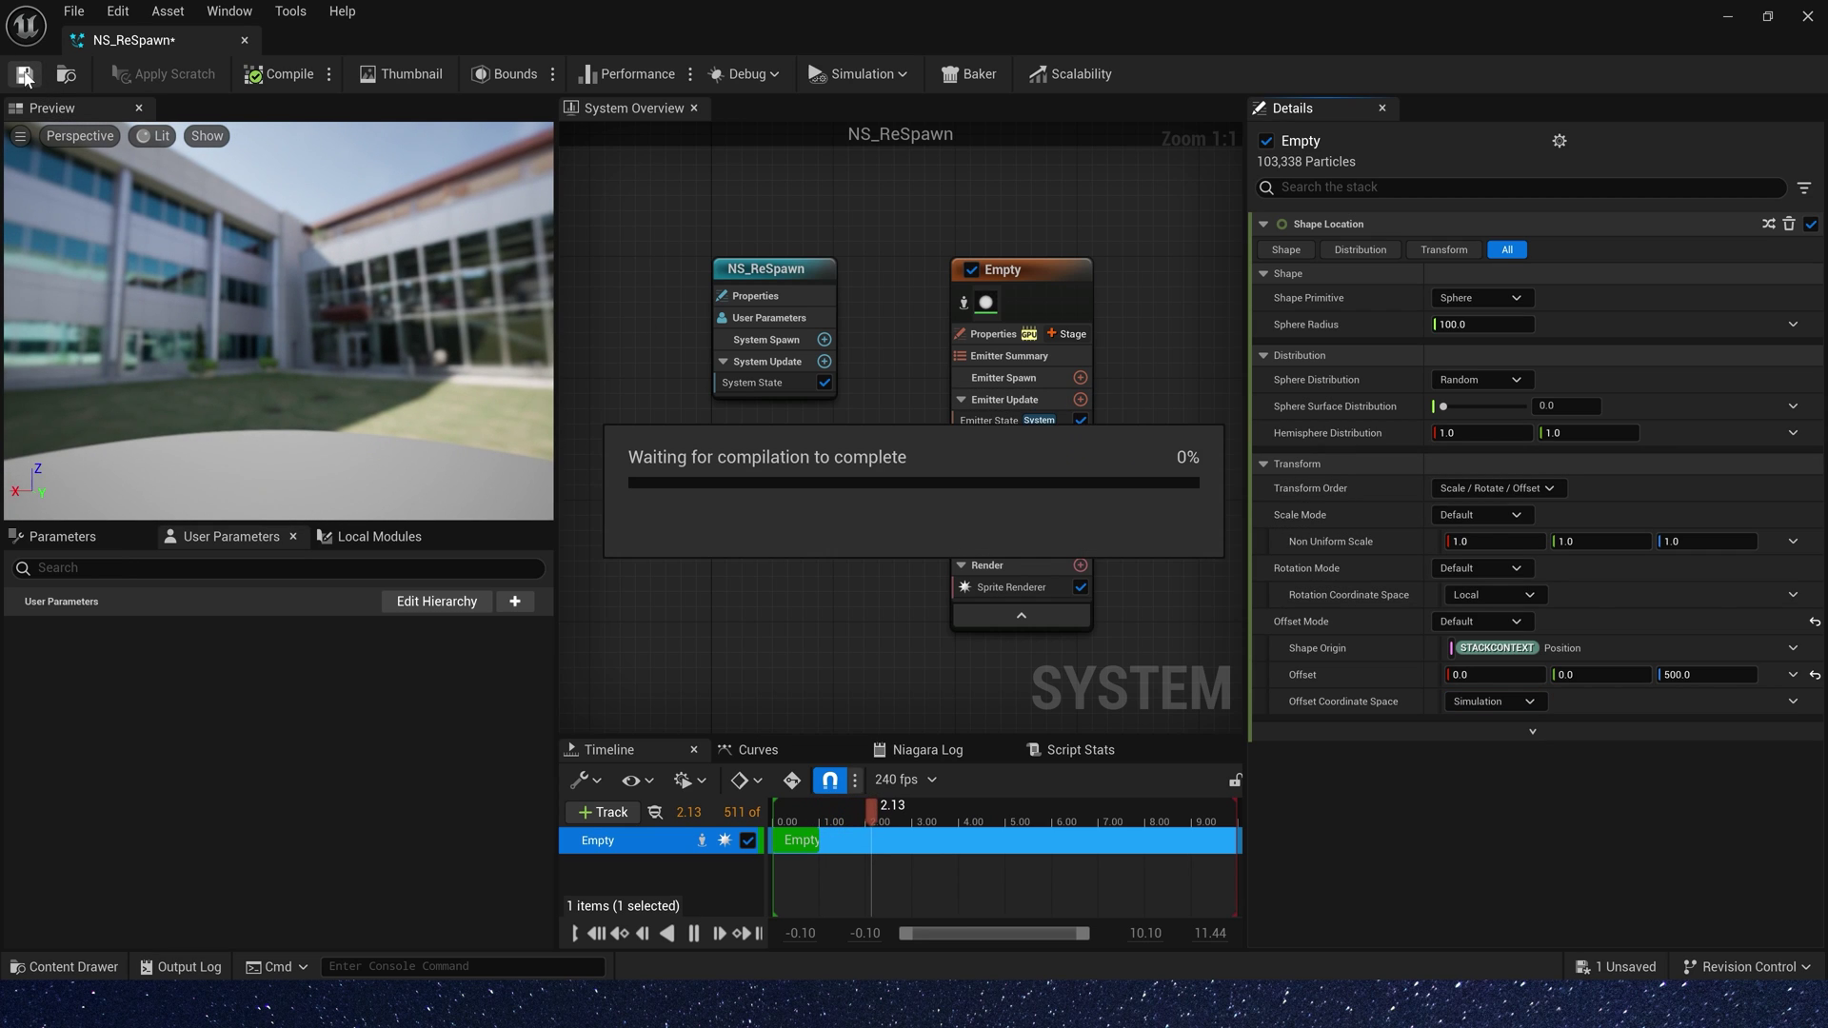
{"action": "left_click", "coordinate": [1728, 17]}
{"action": "left_click_drag", "start_coordinate": [281, 796], "coordinate": [749, 626]}
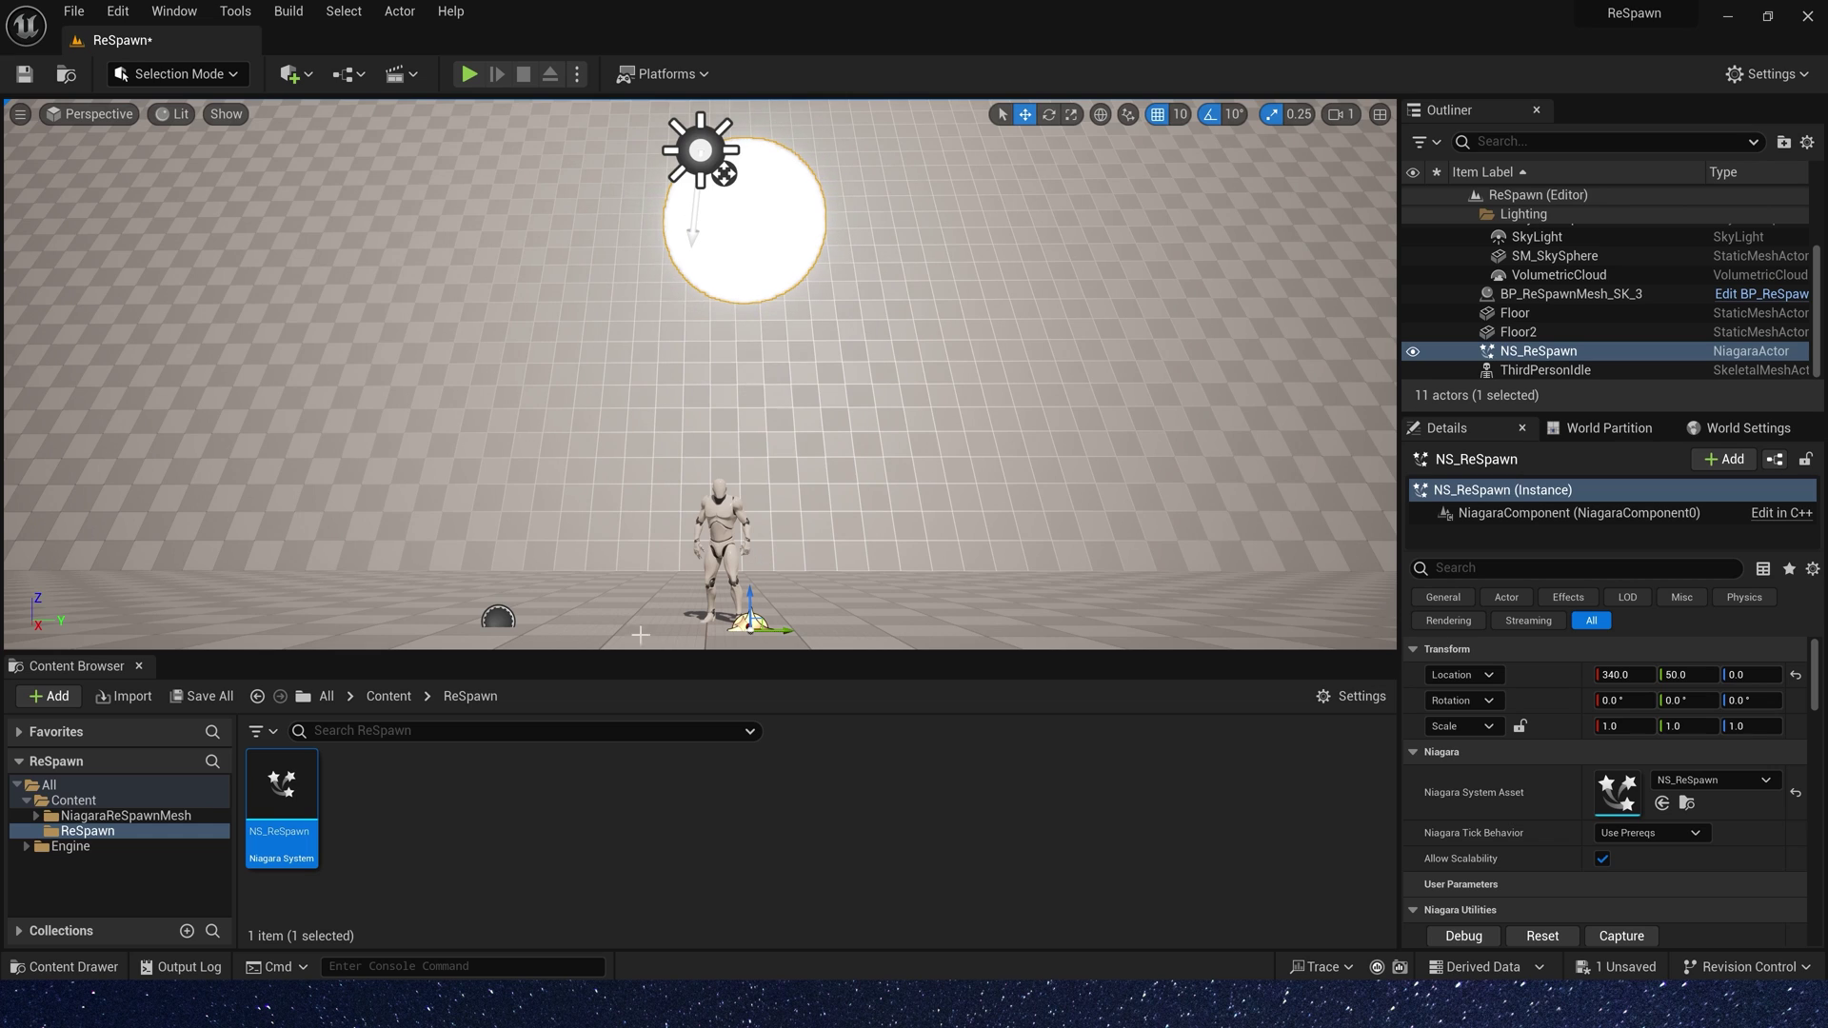
Add a vector particle attribute StartPosition and set it at spawn from ShapePosition.
{"action": "double_click", "coordinate": [282, 788]}
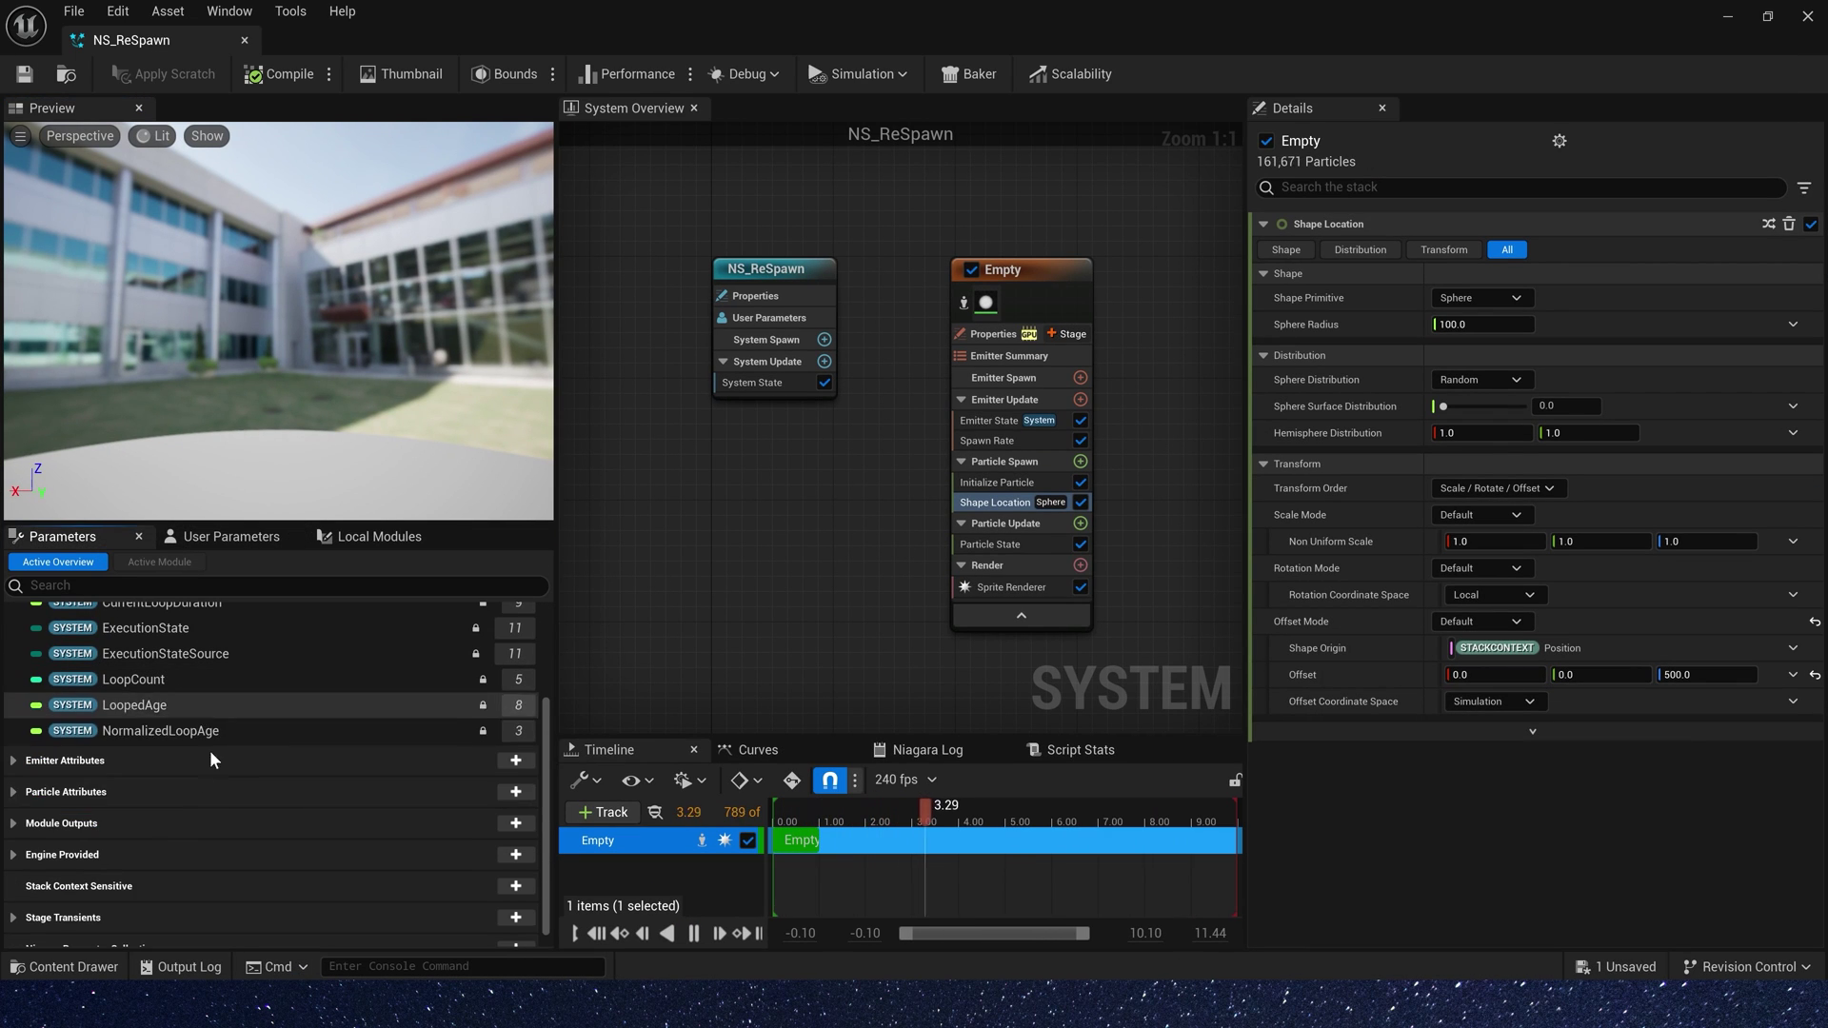
{"action": "left_click", "coordinate": [14, 796]}
{"action": "scroll", "coordinate": [183, 790], "scroll_direction": "down", "scroll_amount": 3}
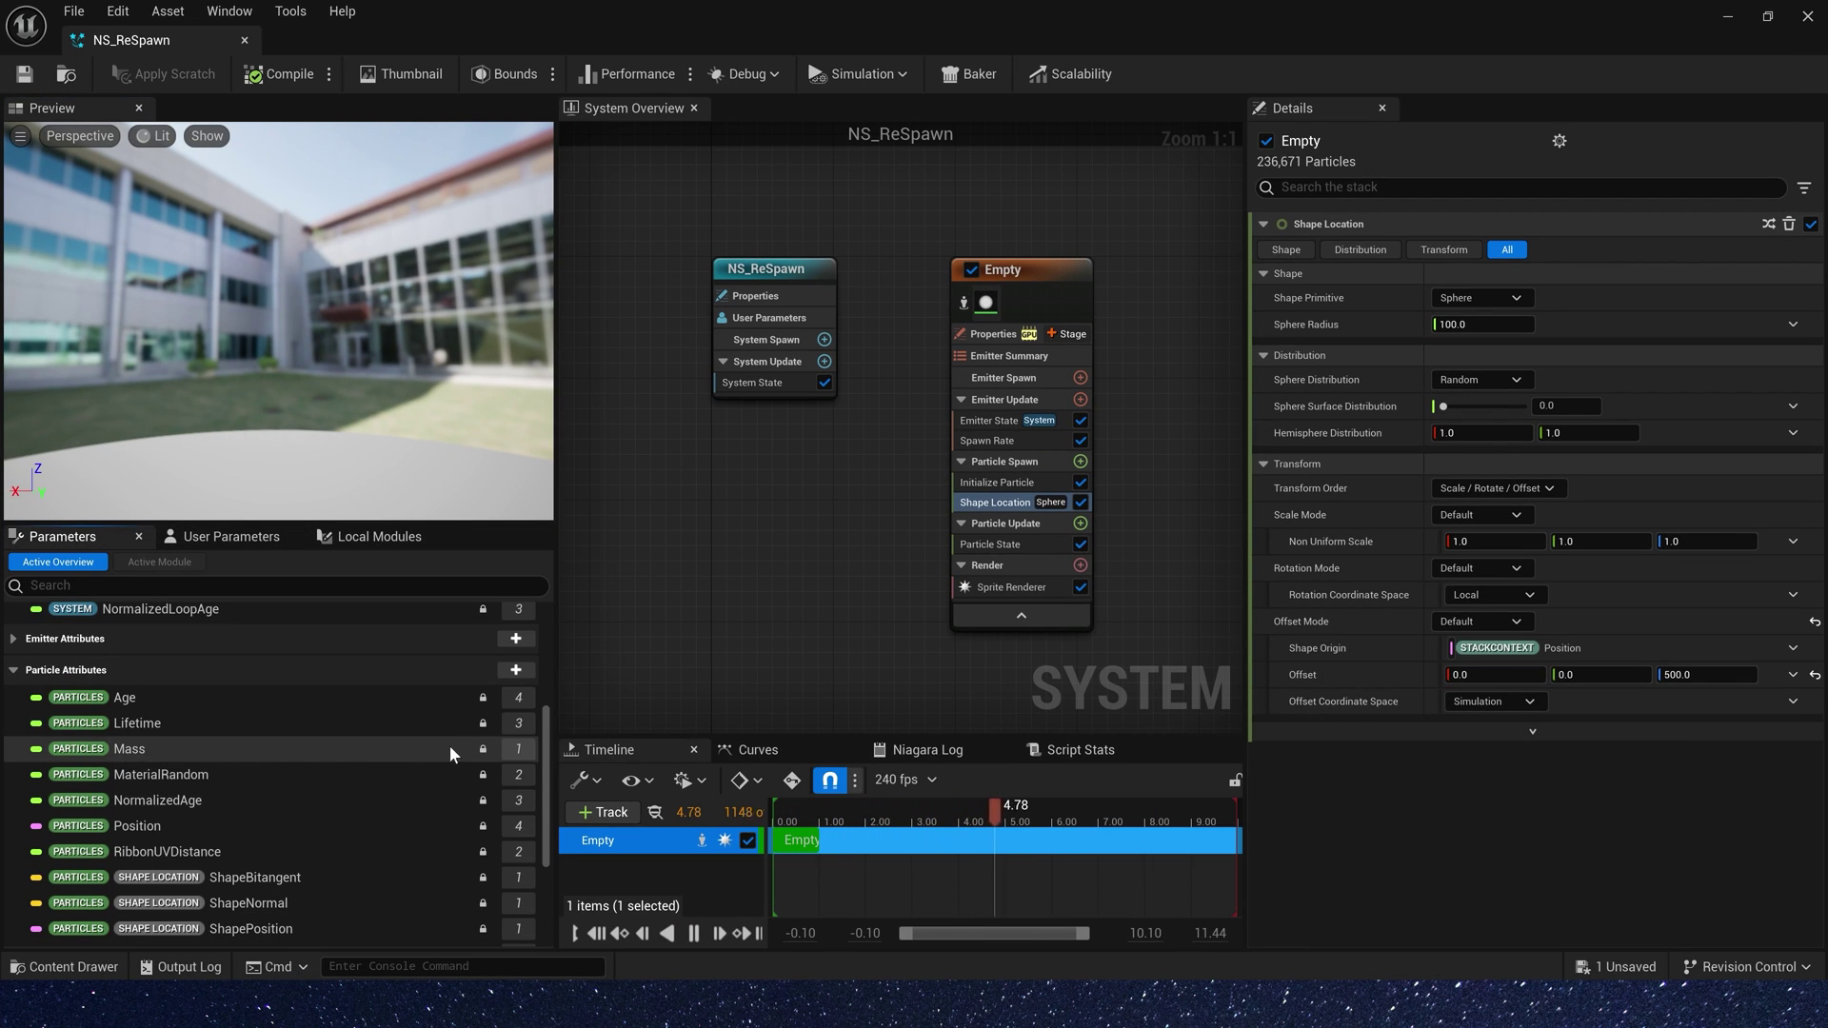
{"action": "left_click", "coordinate": [516, 671]}
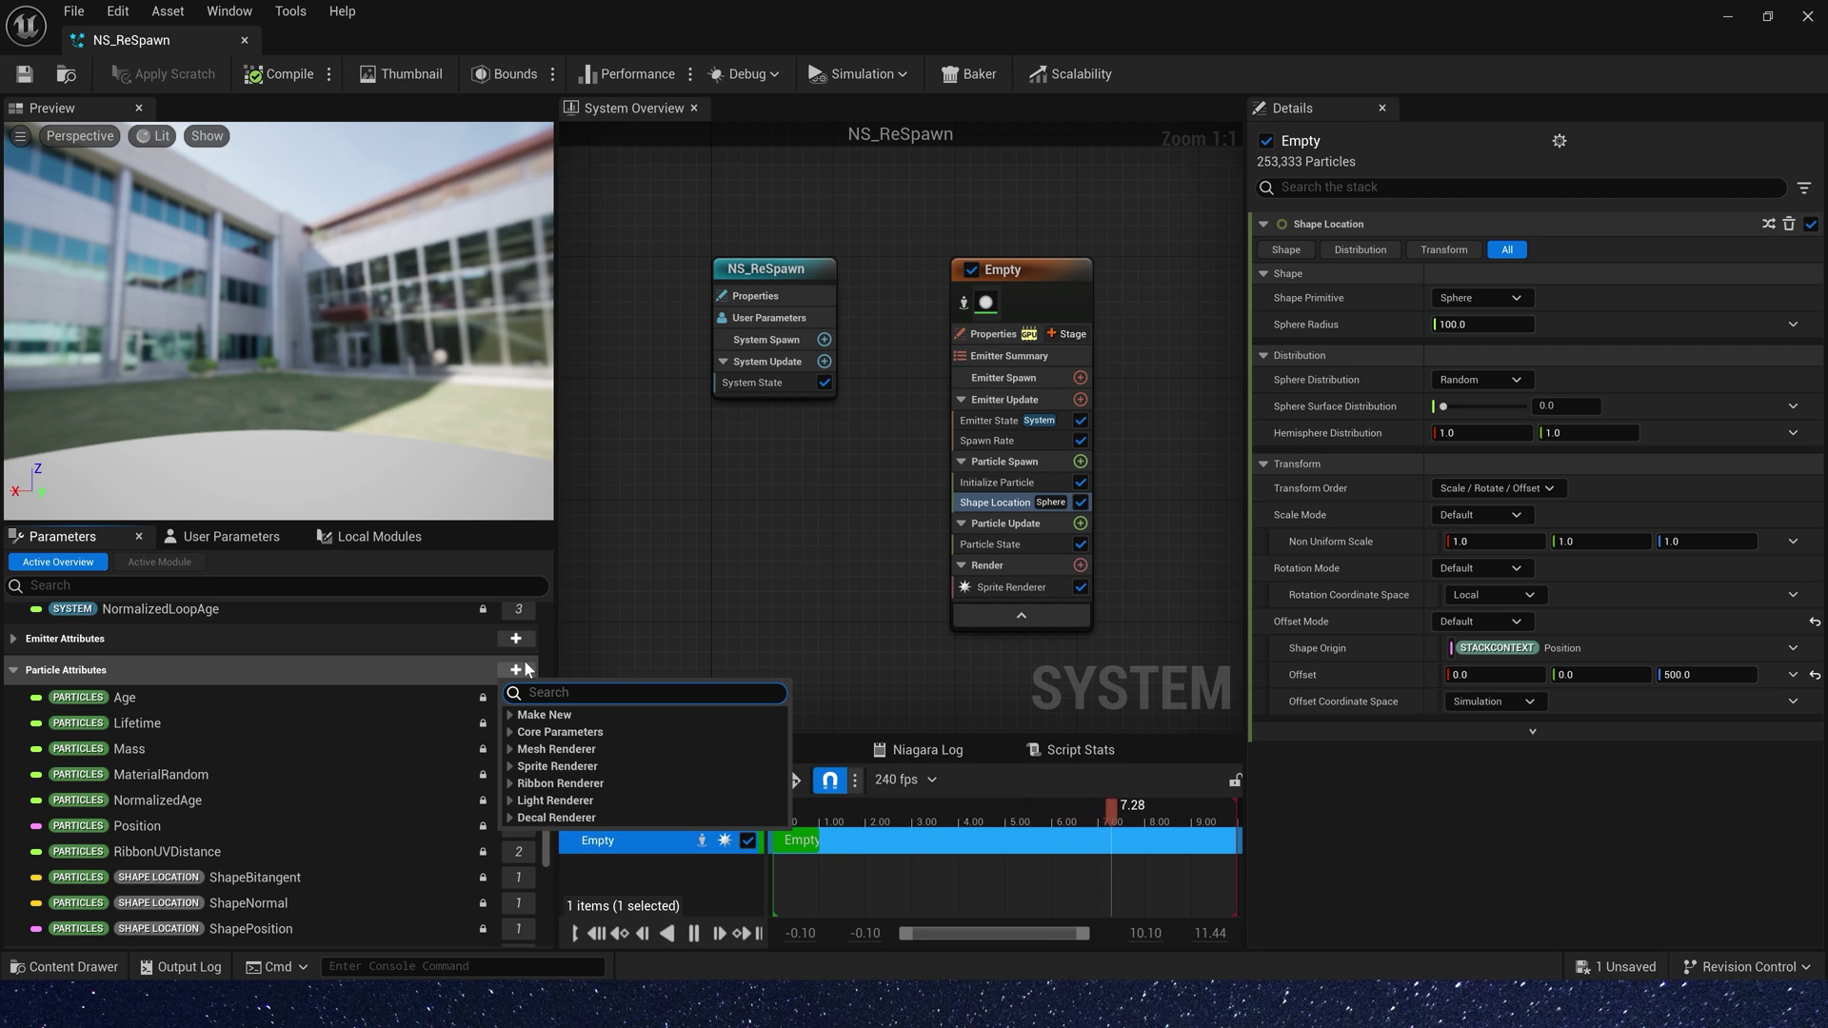
{"action": "type", "text": "v"}
{"action": "left_click", "coordinate": [577, 377]}
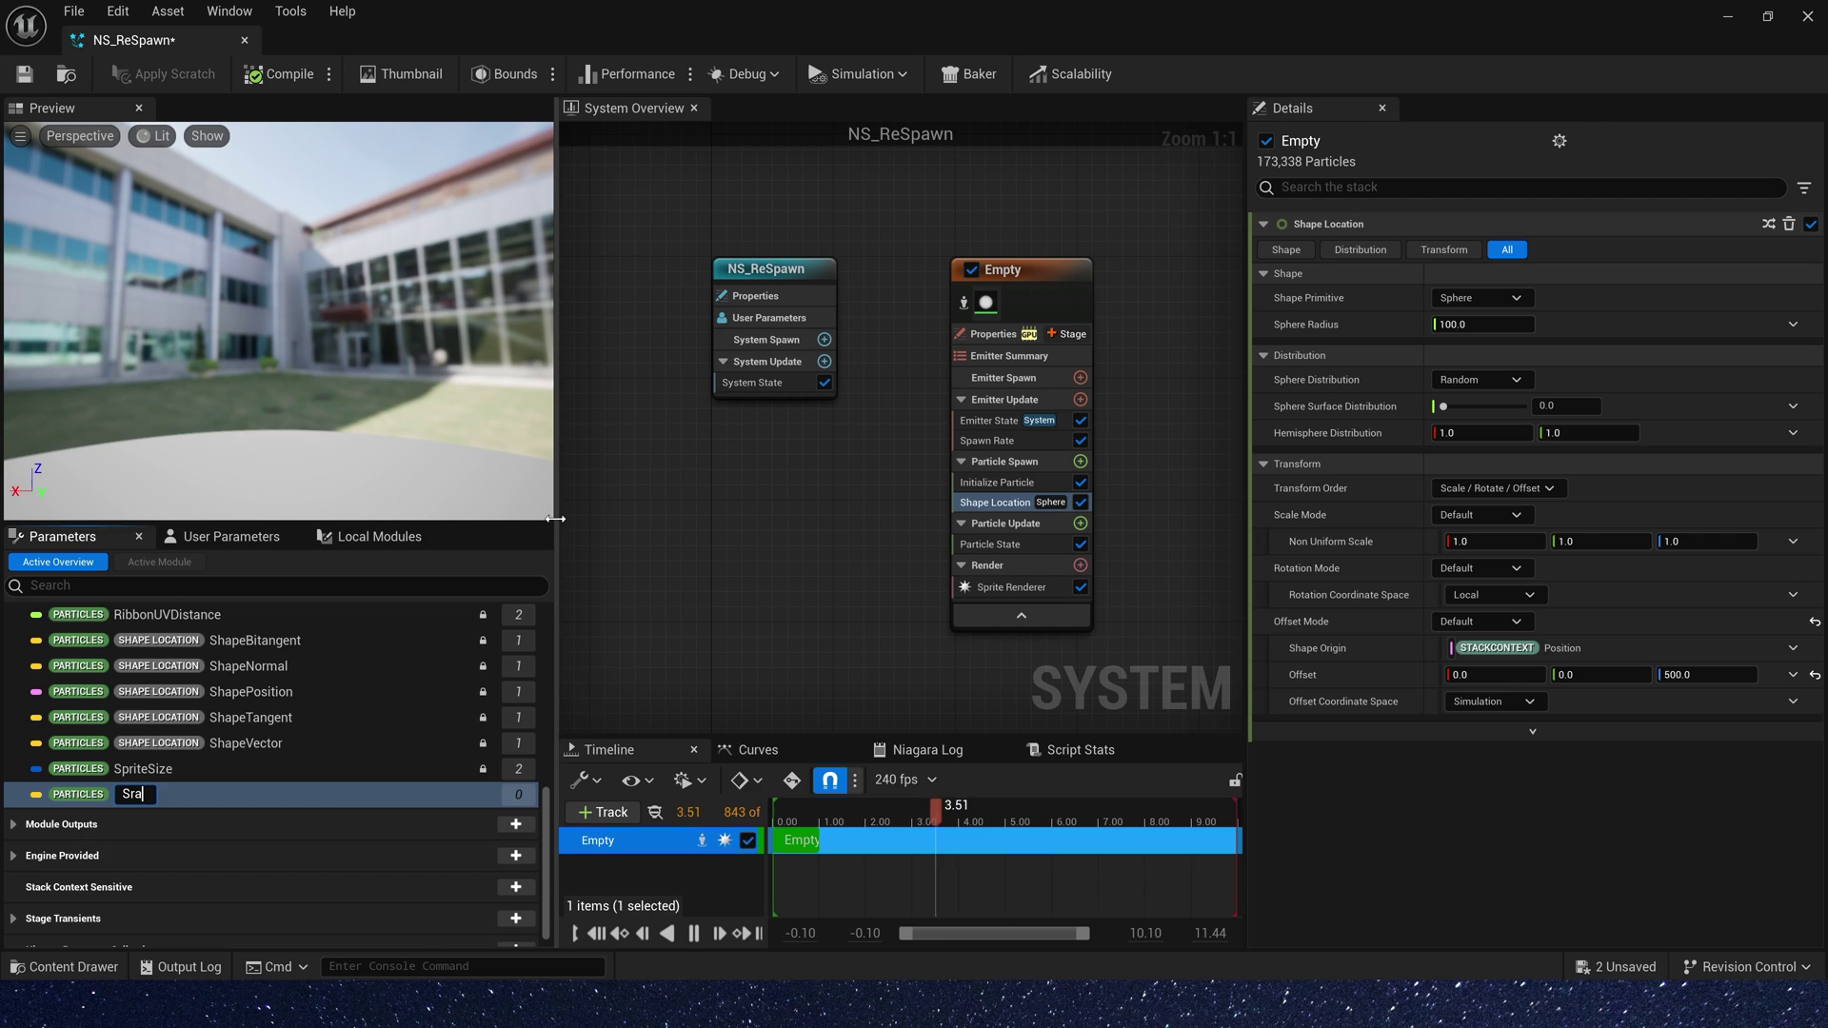
{"action": "type", "text": "Position"}
{"action": "key", "text": "Return"}
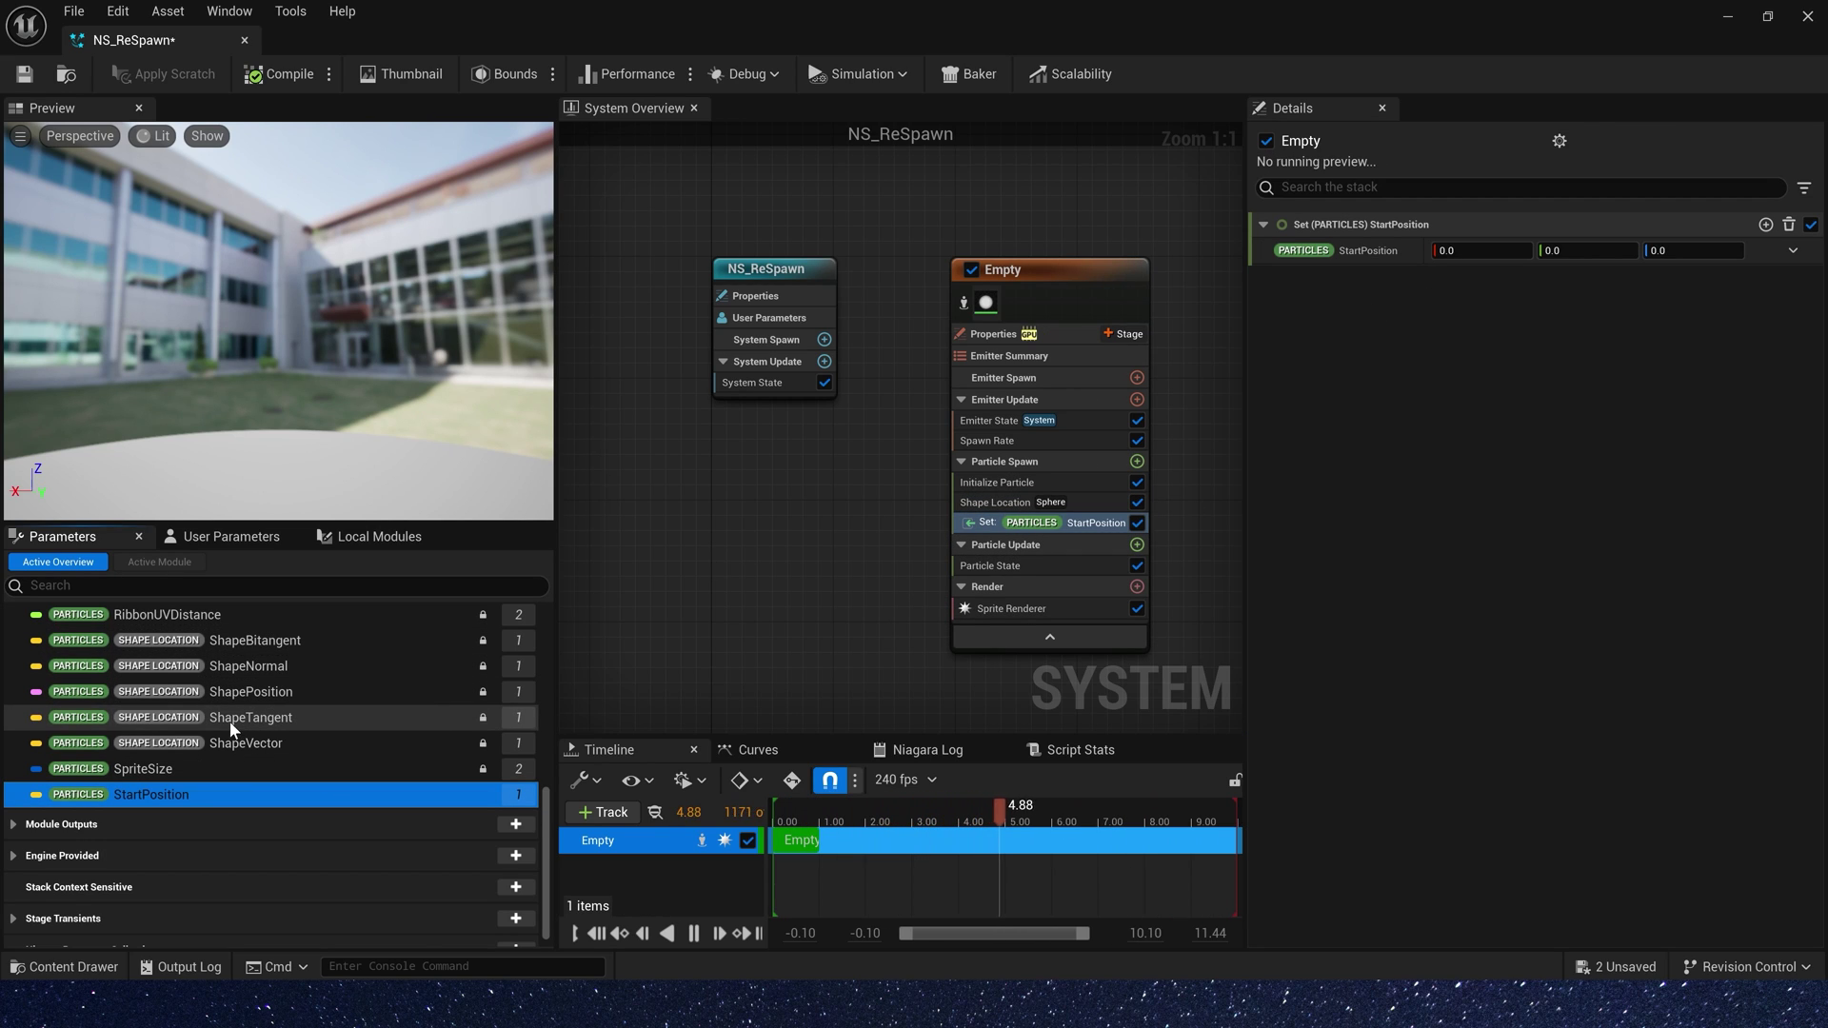
{"action": "left_click_drag", "start_coordinate": [280, 691], "coordinate": [1485, 250]}
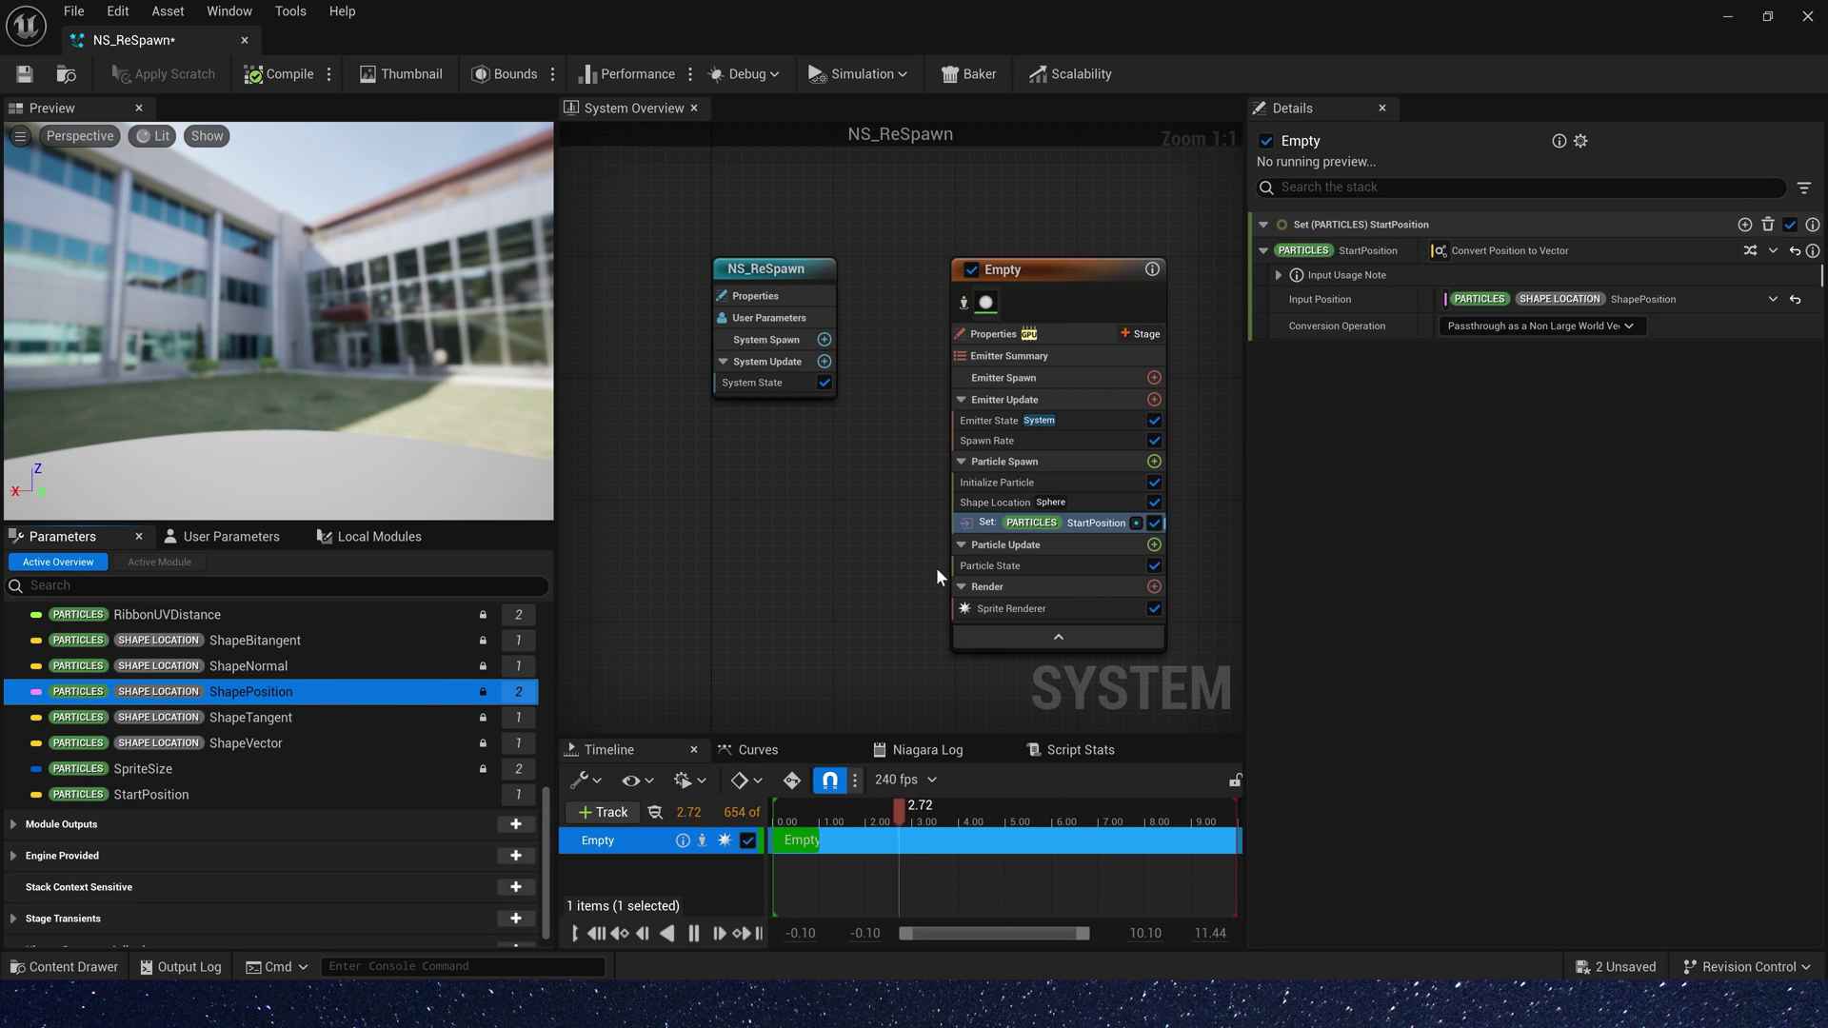
{"action": "left_click", "coordinate": [1154, 462]}
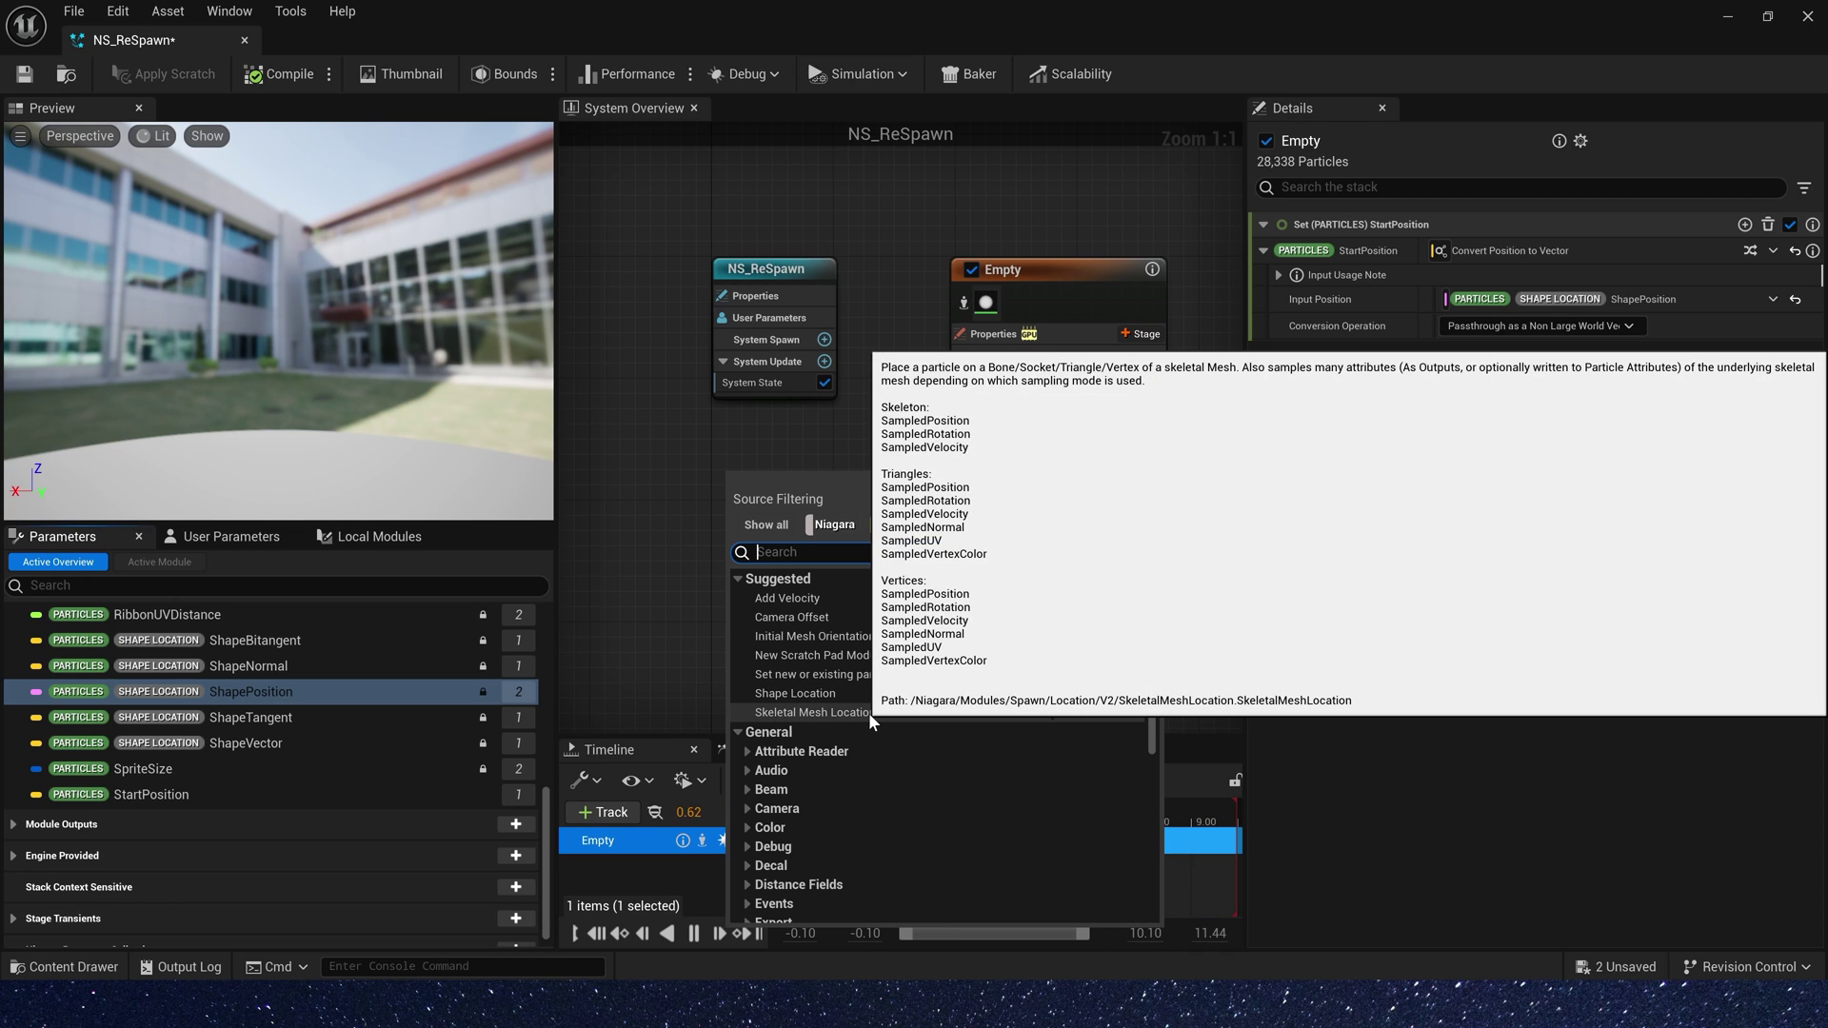
Add a Skeletal Mesh Location module using SK_Mannequin as the preview mesh.
{"action": "left_click", "coordinate": [869, 712]}
{"action": "left_click", "coordinate": [1618, 461]}
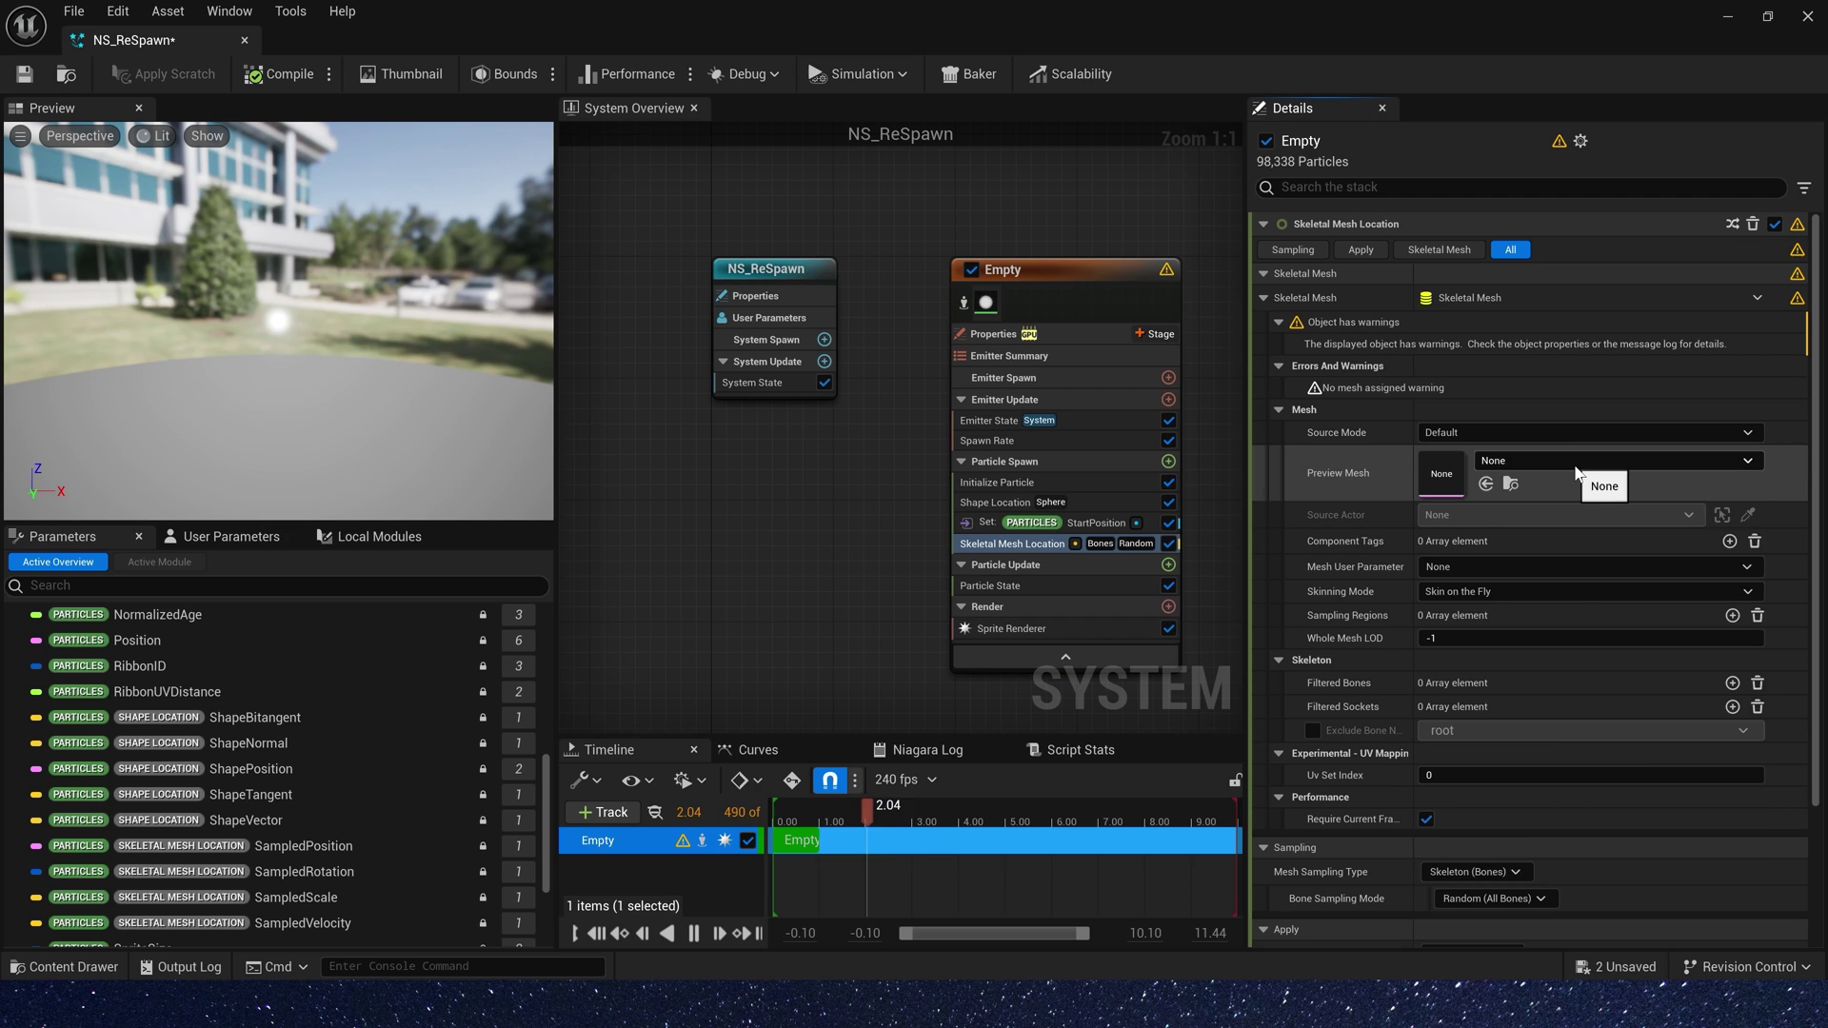
{"action": "left_click", "coordinate": [1575, 467]}
{"action": "left_click", "coordinate": [1597, 739]}
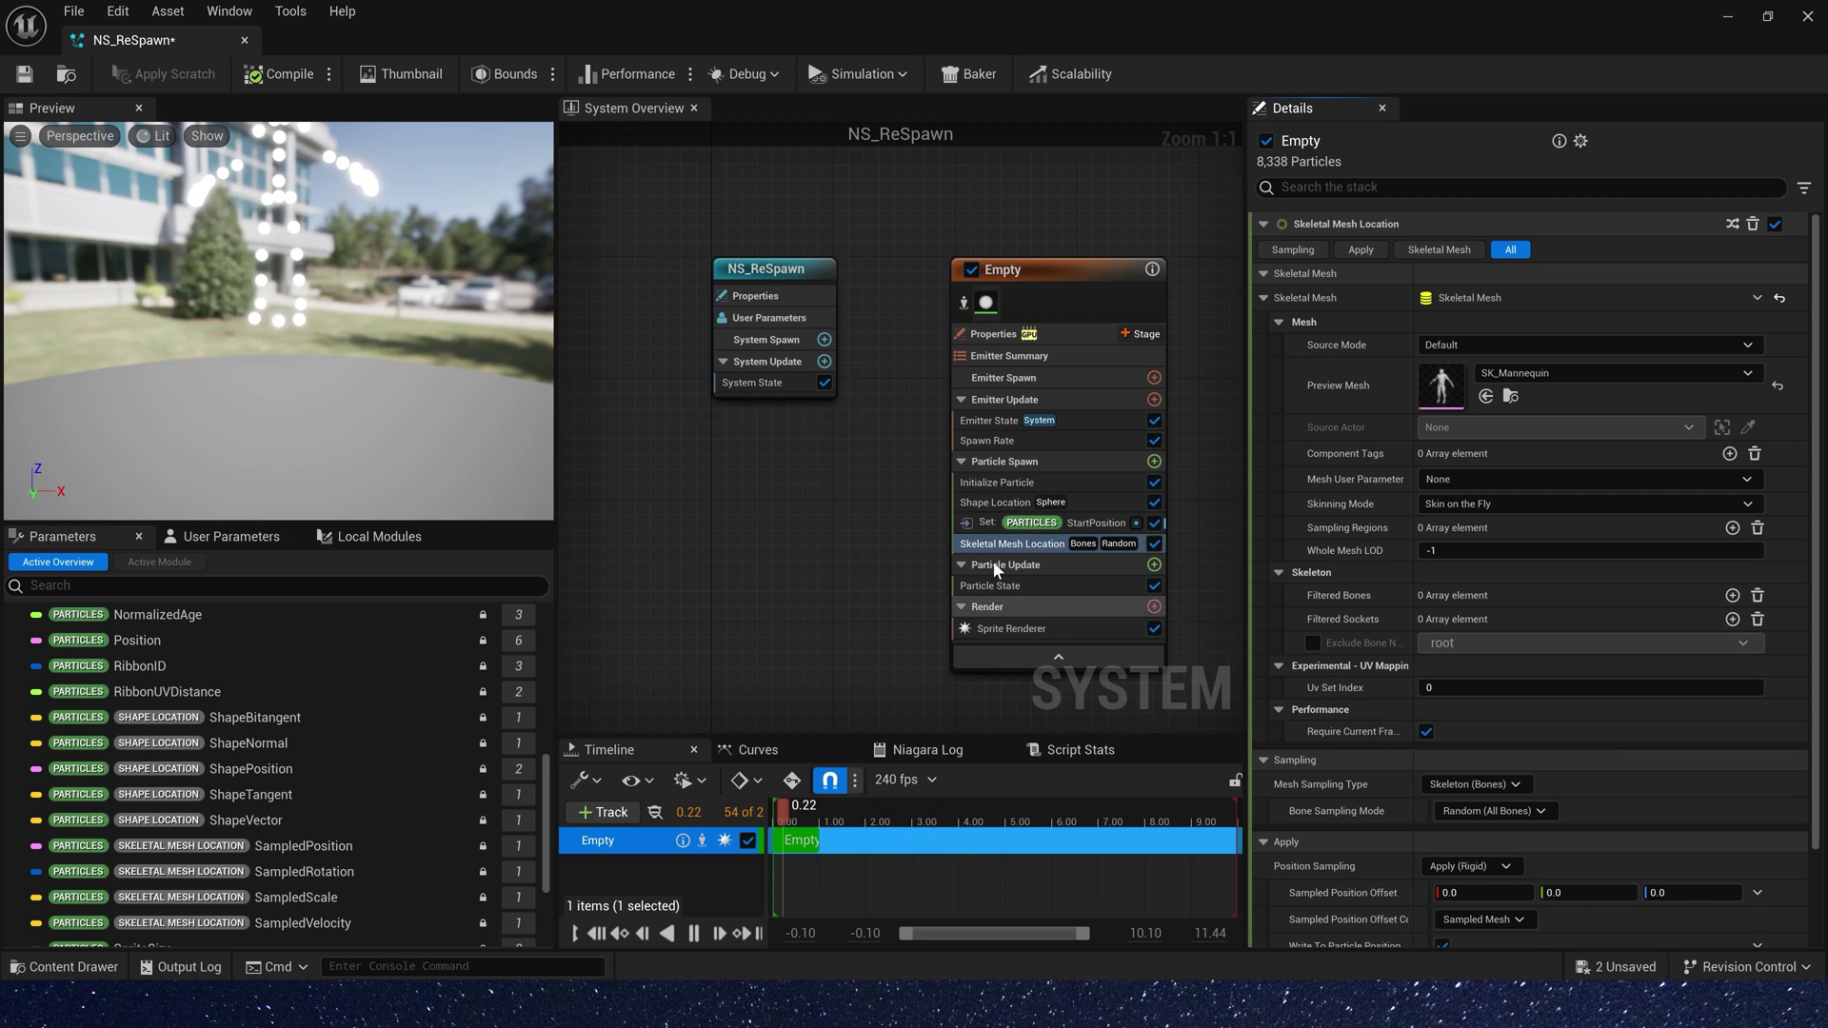
{"action": "scroll", "coordinate": [1409, 594], "scroll_direction": "down", "scroll_amount": 2}
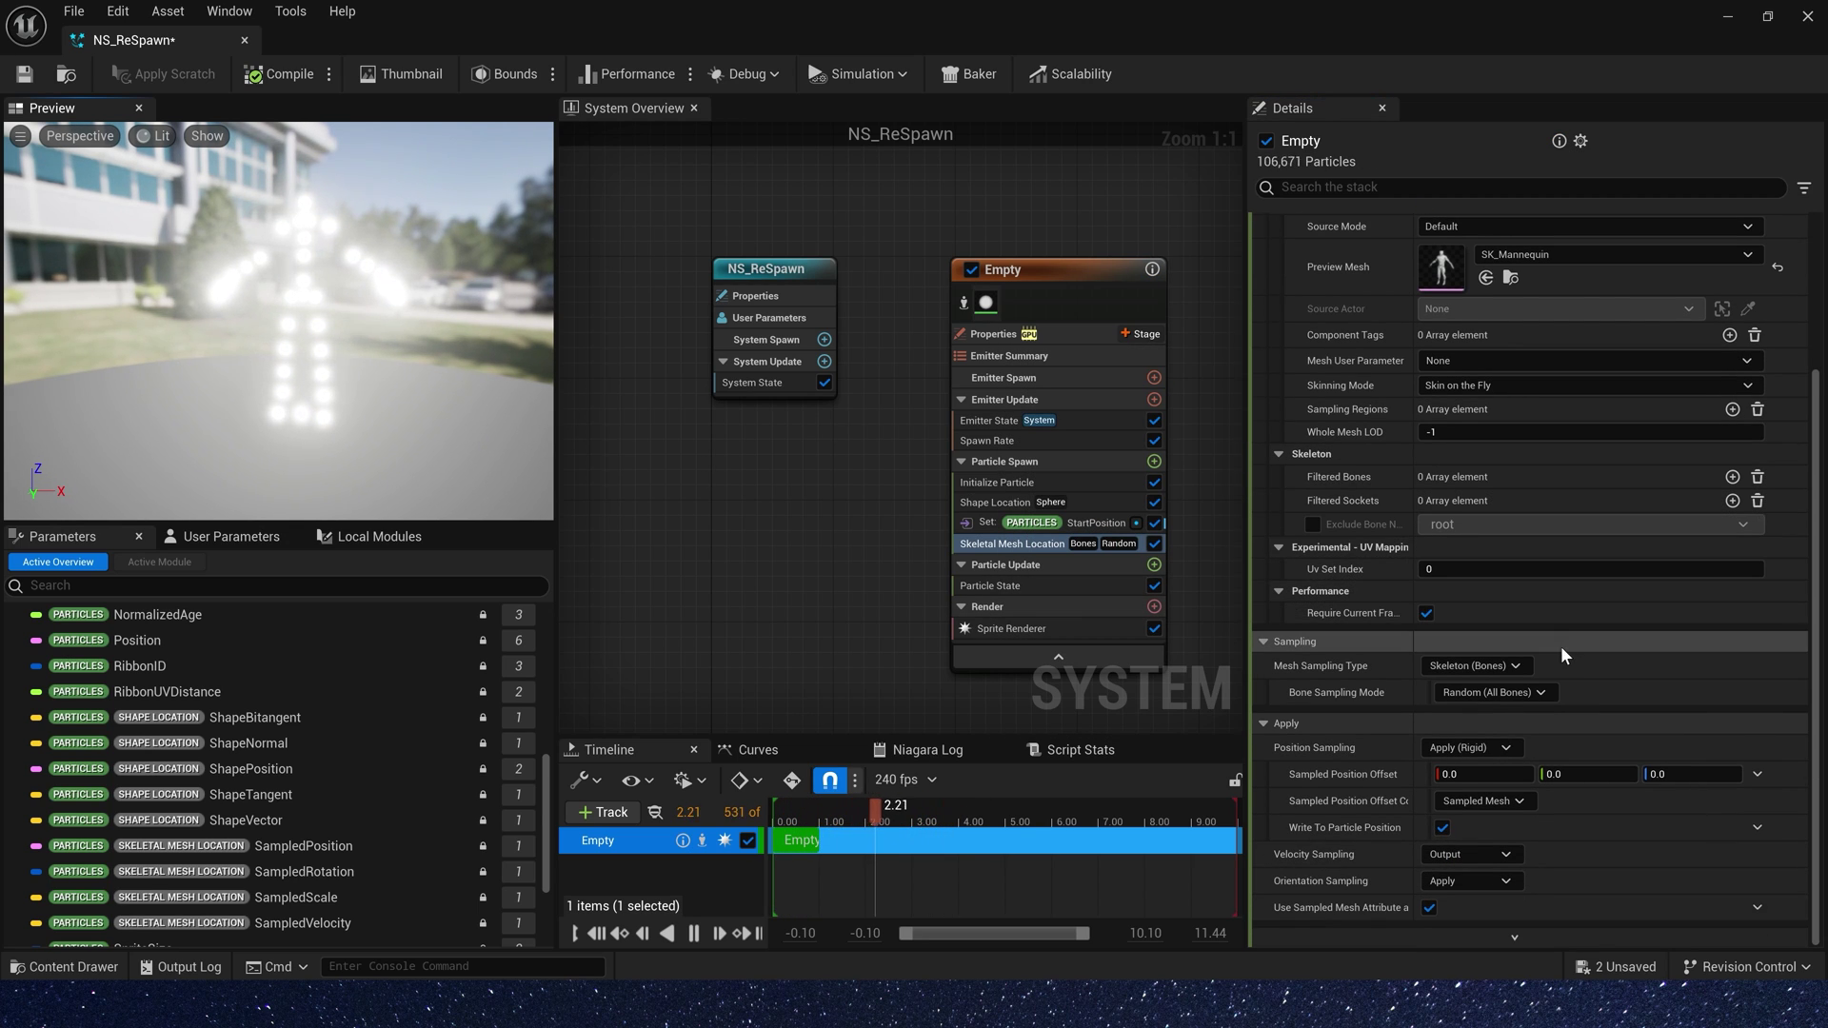
Set the mesh sampling type to Surface (Triangles).
{"action": "left_click", "coordinate": [1493, 663]}
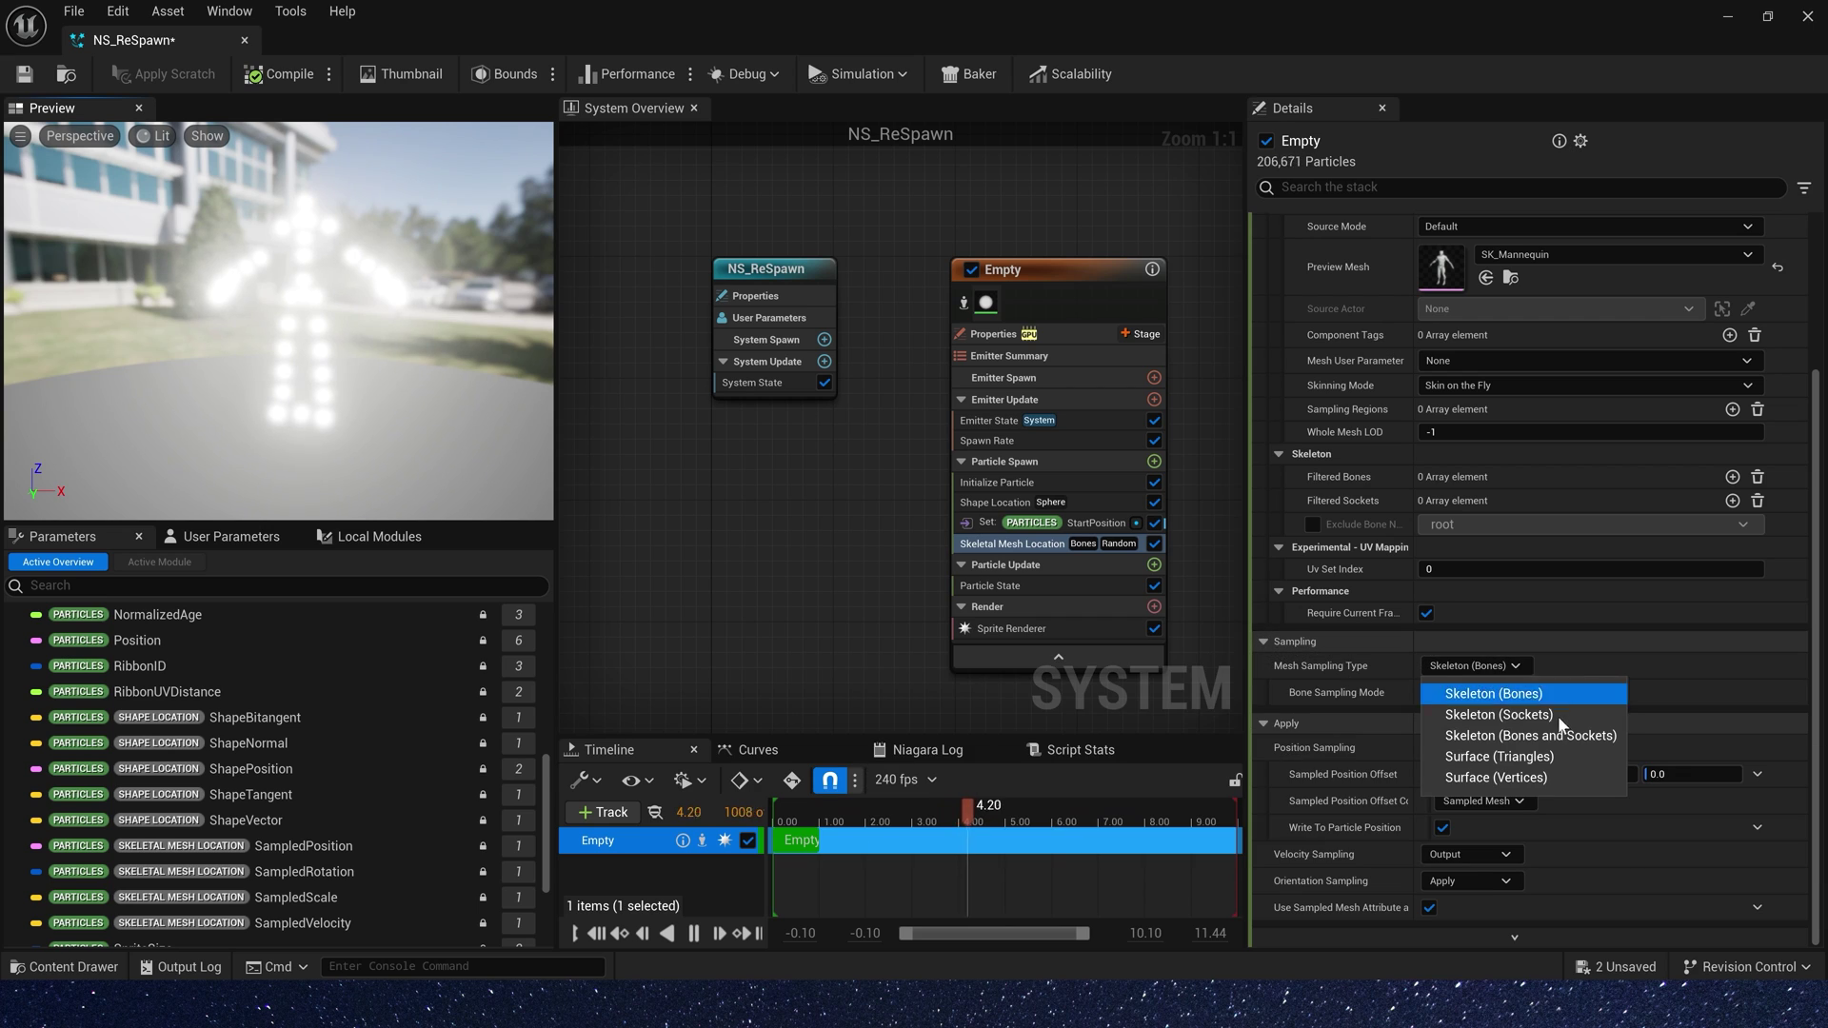
{"action": "left_click", "coordinate": [1544, 757]}
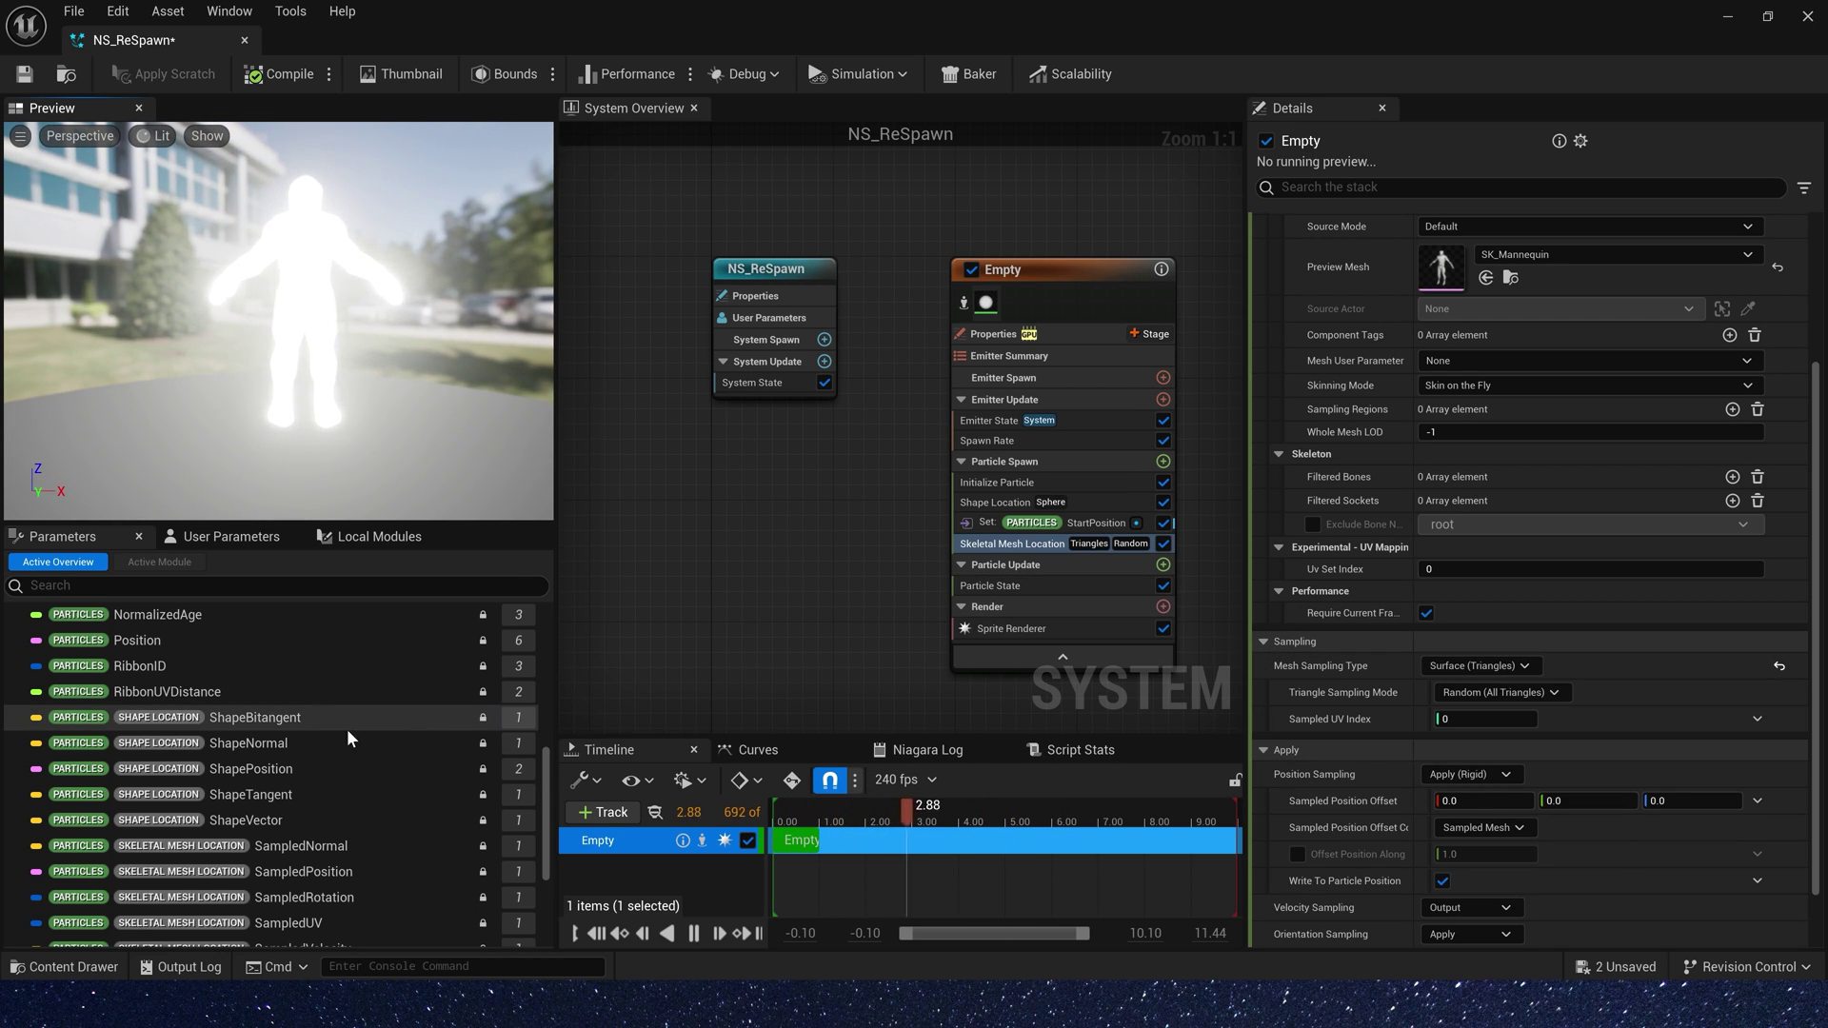
{"action": "scroll", "coordinate": [340, 729], "scroll_direction": "up", "scroll_amount": 4}
{"action": "scroll", "coordinate": [397, 737], "scroll_direction": "up", "scroll_amount": 2}
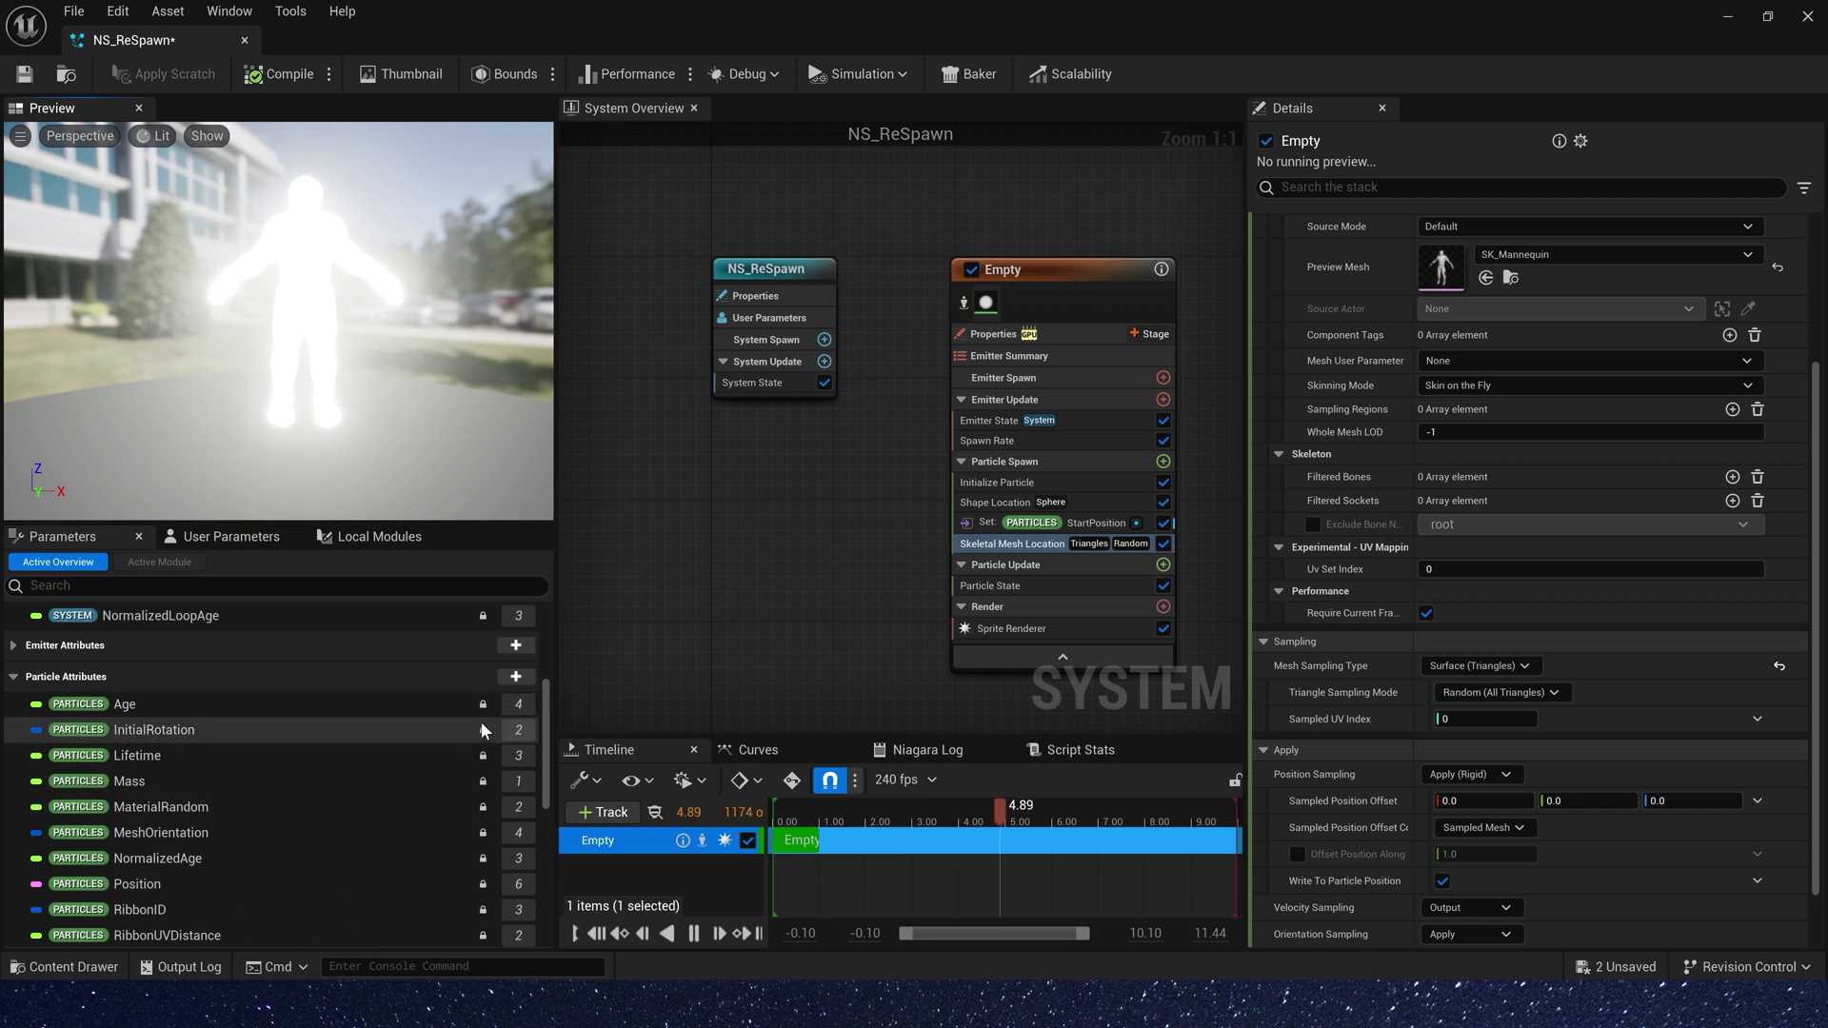
Create a vector particle attribute EndPosition driven by SampledPosition.
{"action": "left_click", "coordinate": [516, 677]}
{"action": "left_click", "coordinate": [545, 721]}
{"action": "left_click", "coordinate": [609, 385]}
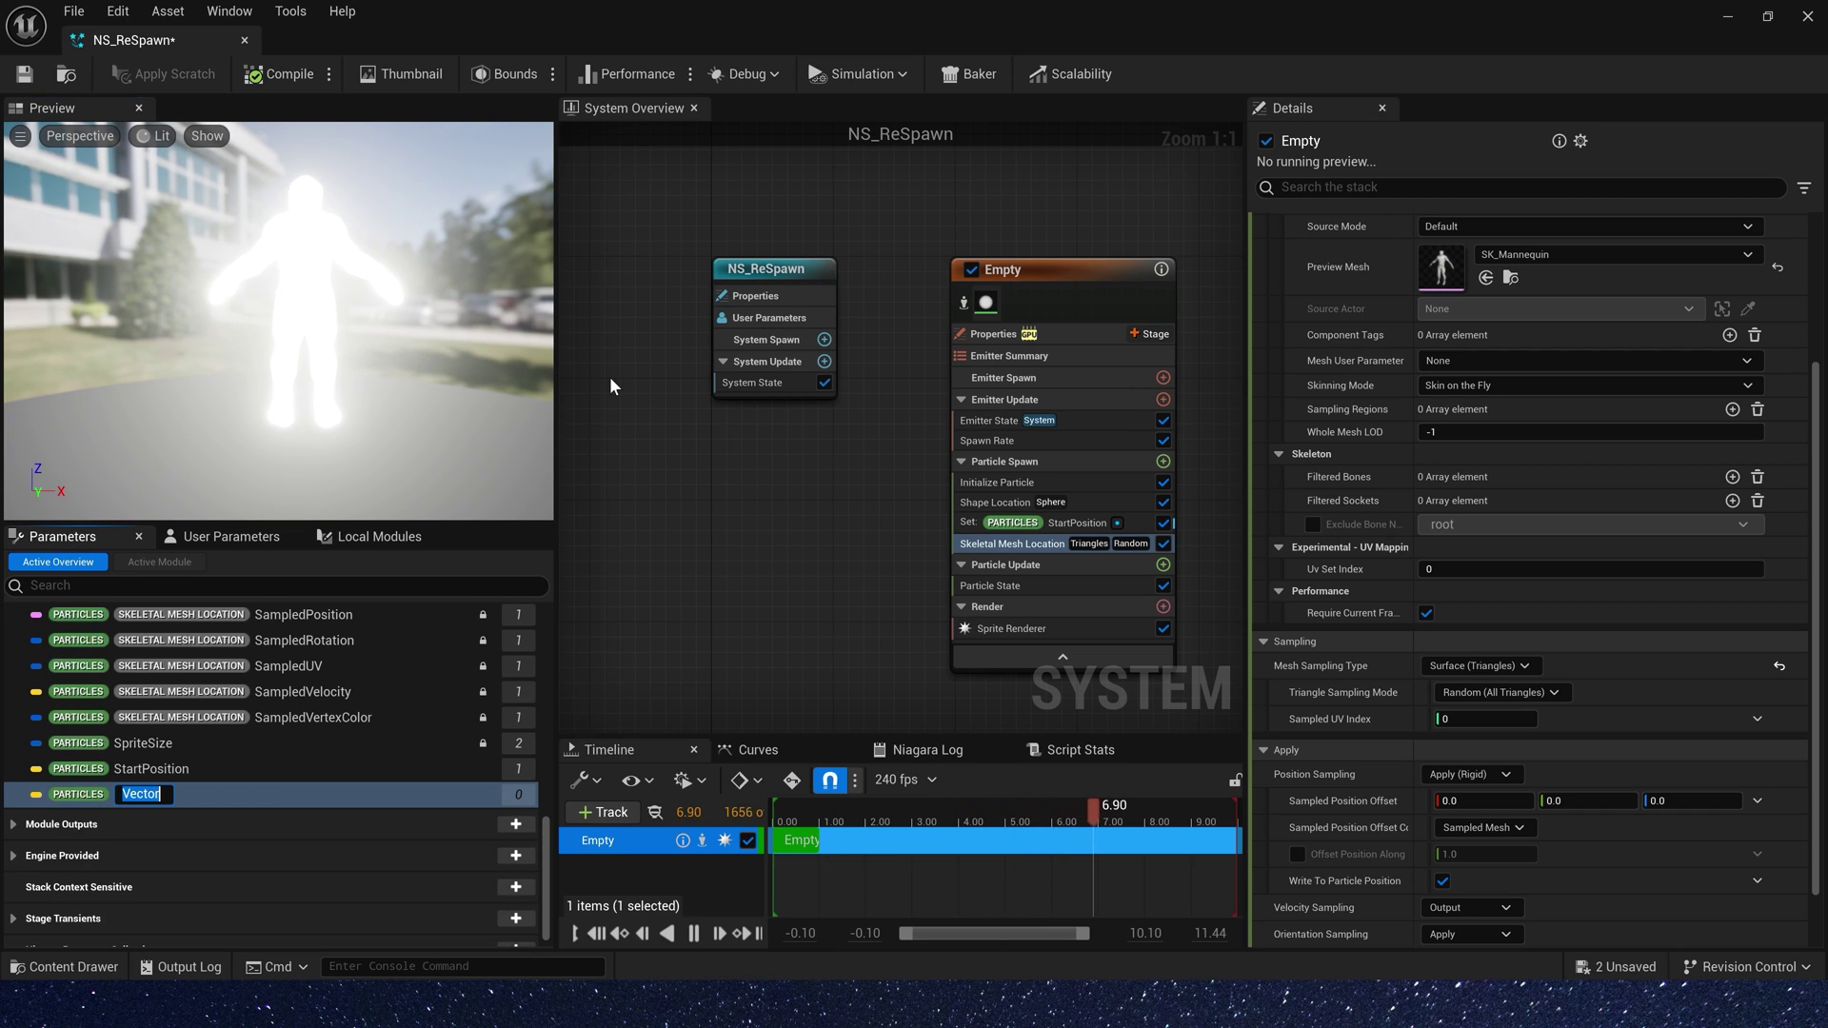
{"action": "type", "text": "EndPosition"}
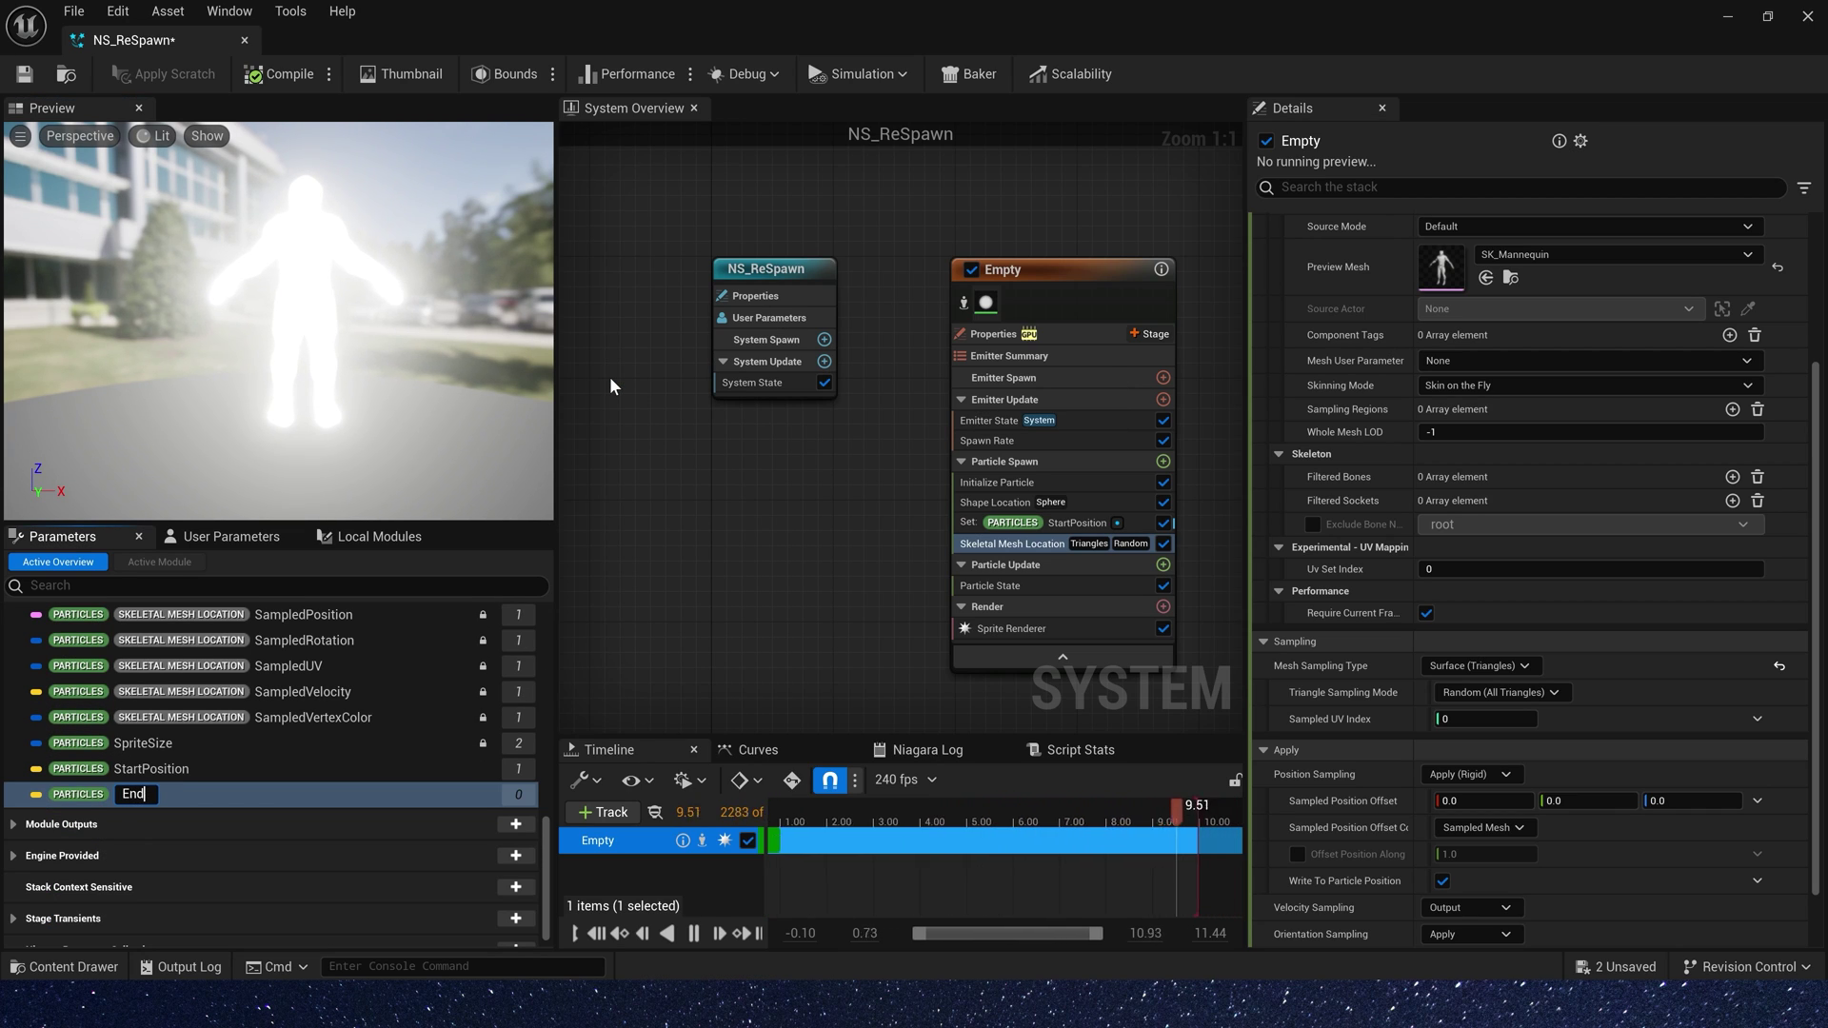
{"action": "key", "text": "Return"}
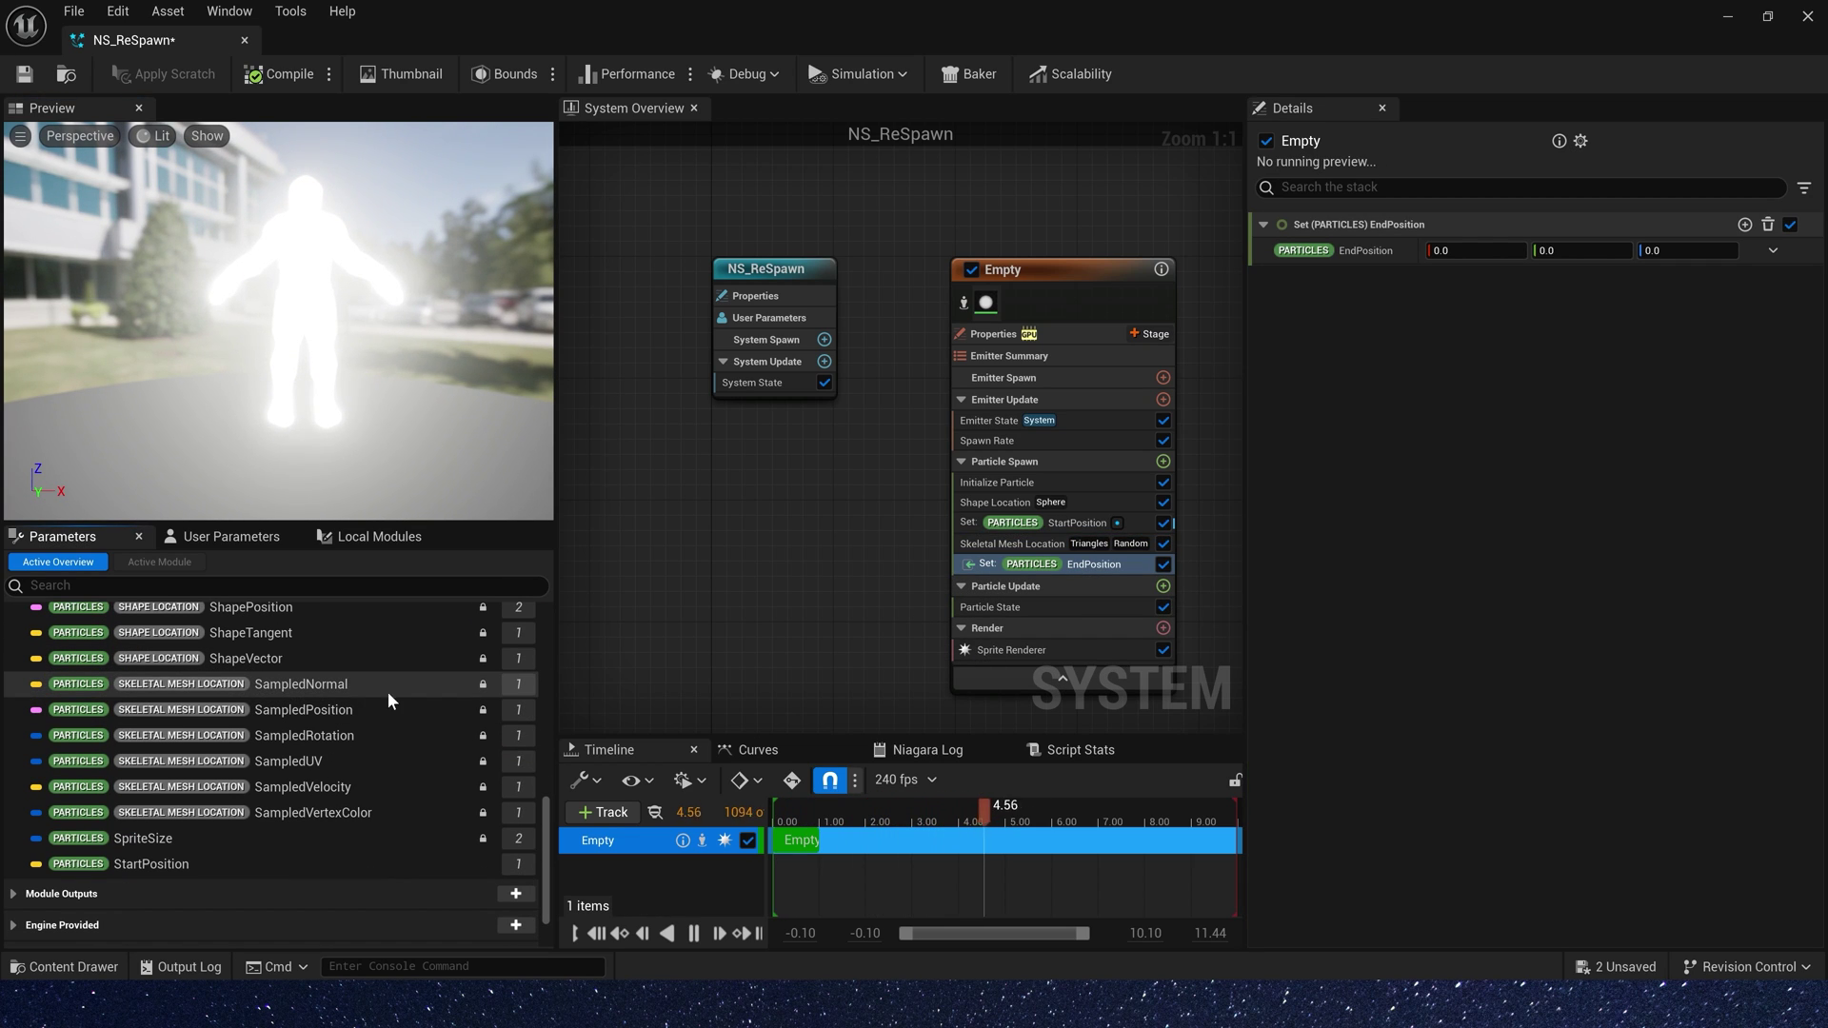
{"action": "left_click_drag", "start_coordinate": [362, 710], "coordinate": [1457, 250]}
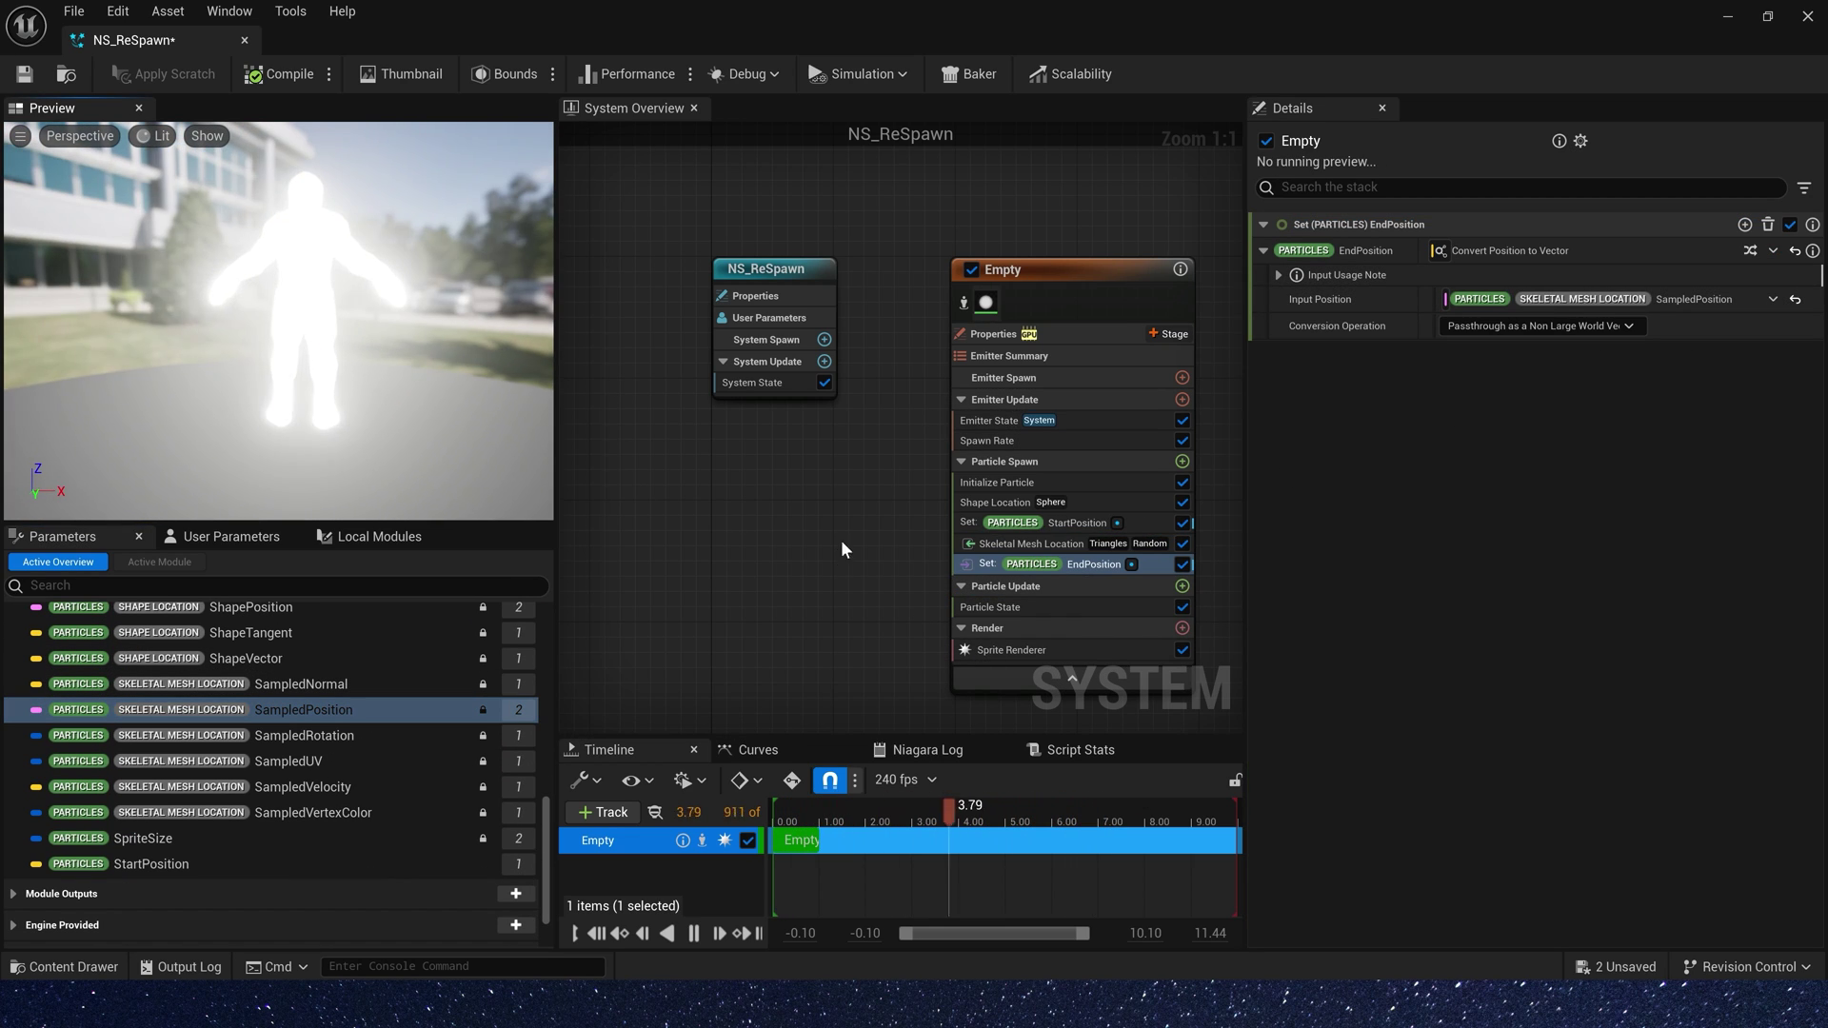
Set particle Position from StartPosition at spawn.
{"action": "right_click_drag", "start_coordinate": [841, 539], "coordinate": [758, 449]}
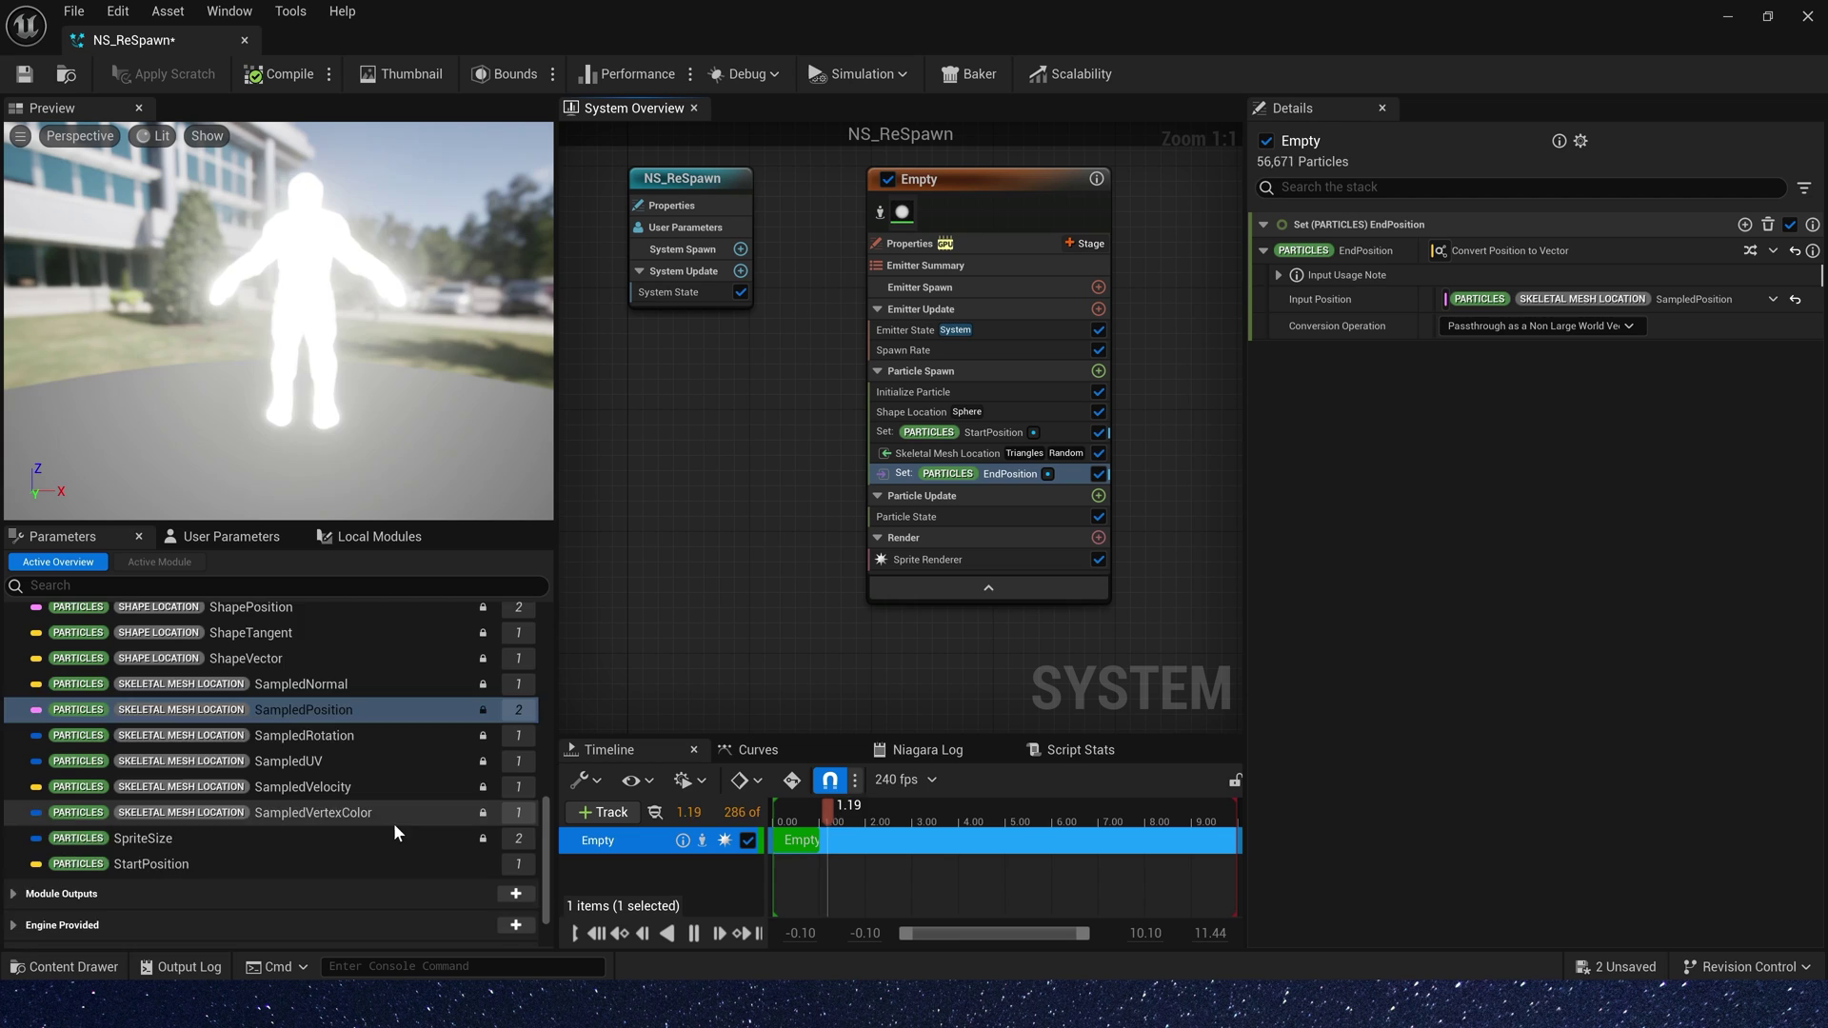
{"action": "scroll", "coordinate": [410, 830], "scroll_direction": "up", "scroll_amount": 6}
{"action": "left_click_drag", "start_coordinate": [407, 782], "coordinate": [883, 582]}
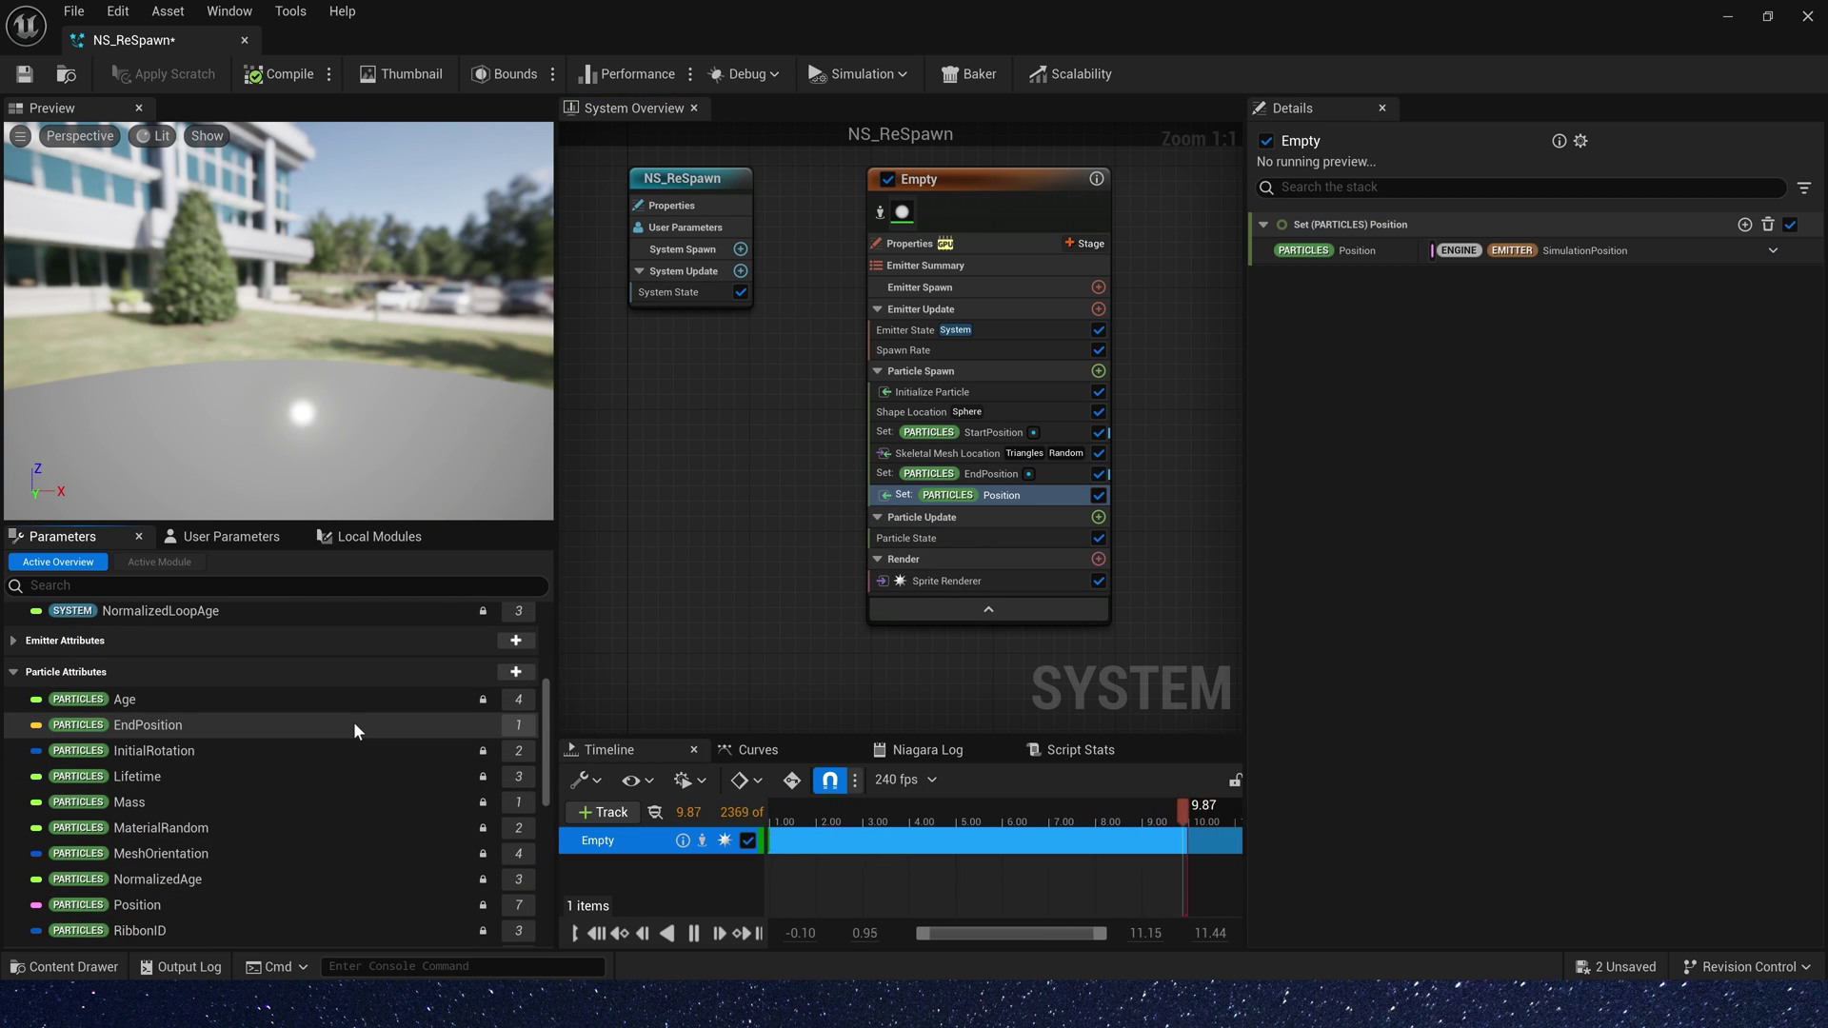
{"action": "scroll", "coordinate": [352, 721], "scroll_direction": "down", "scroll_amount": 10}
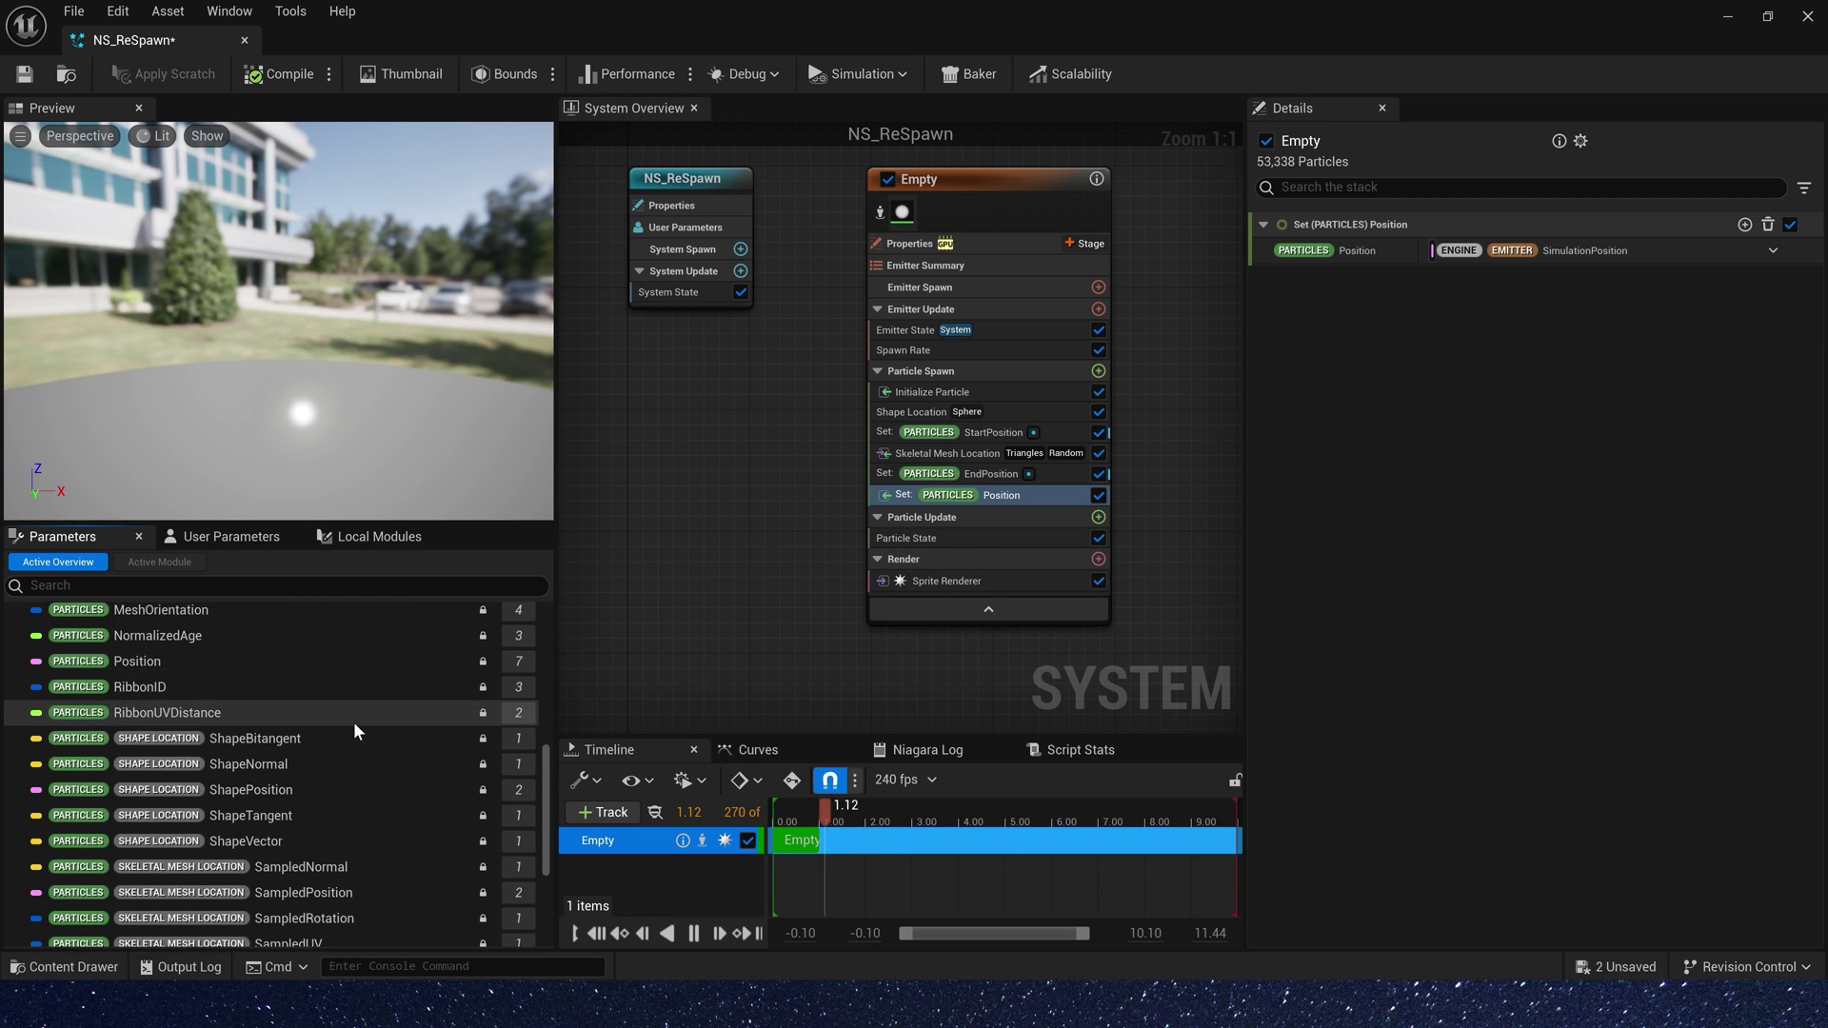
{"action": "left_click_drag", "start_coordinate": [400, 833], "coordinate": [1568, 244]}
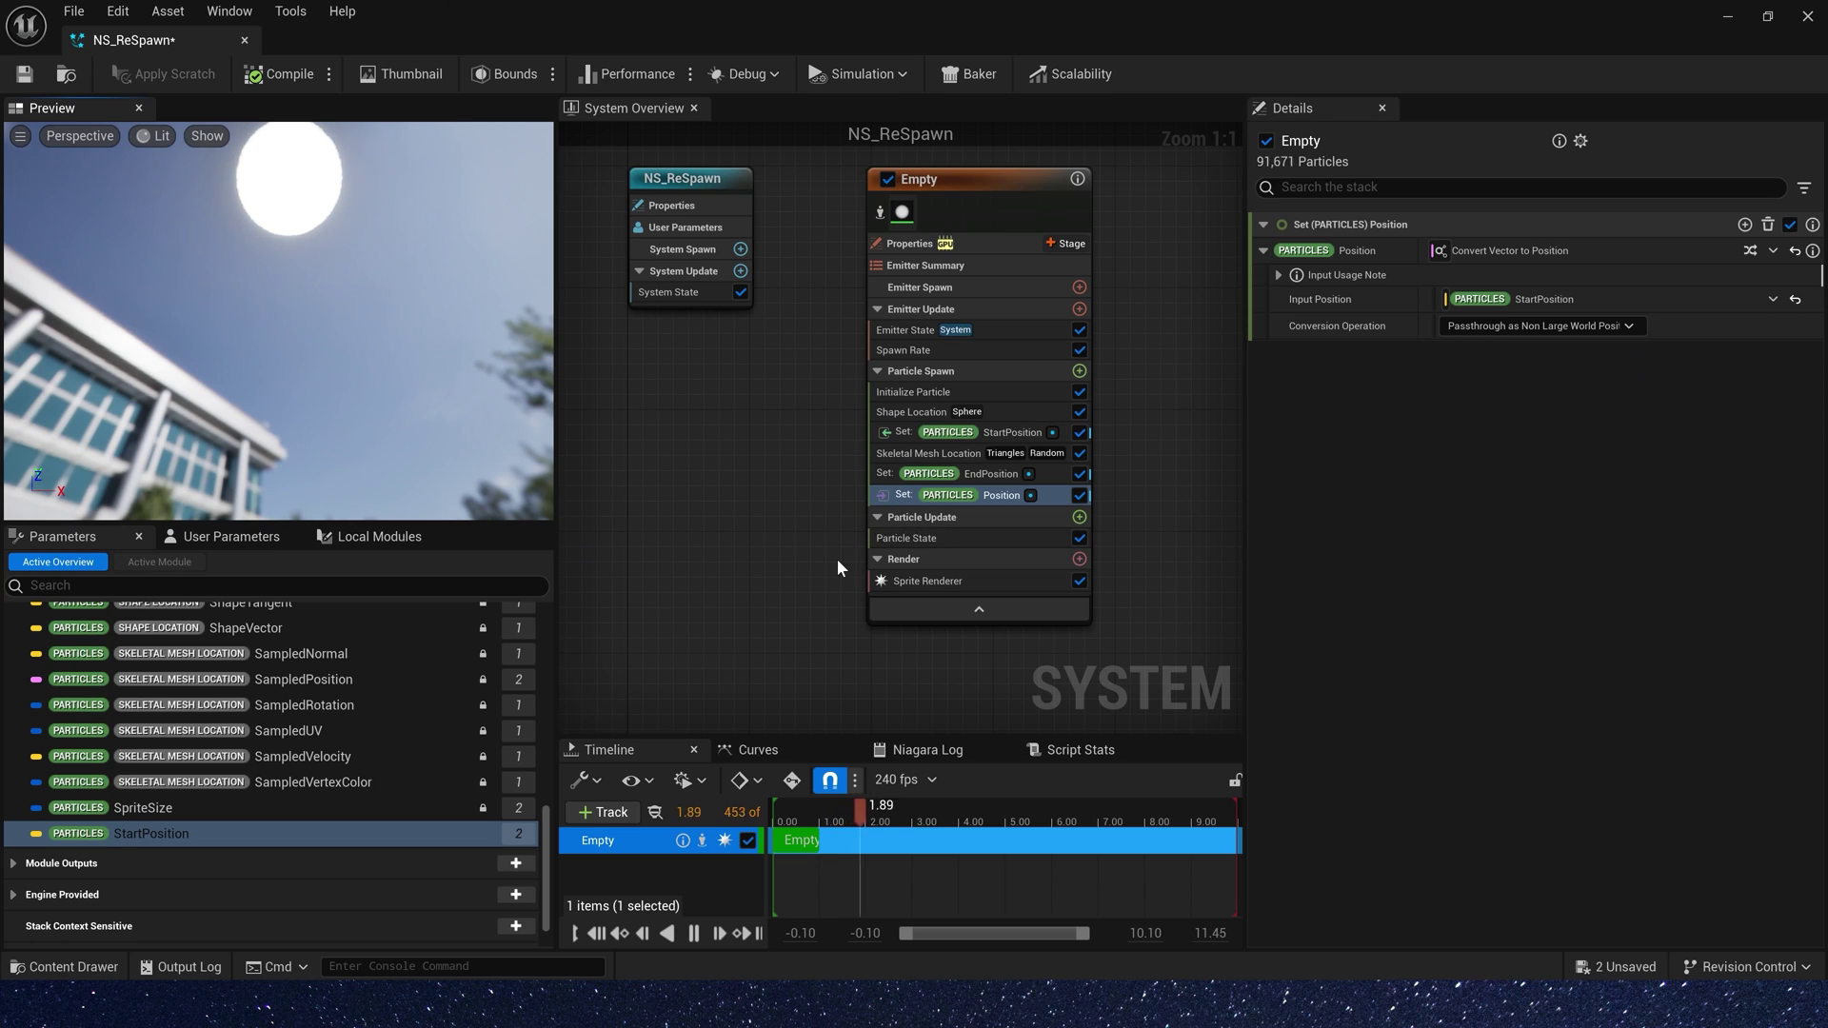
Add a Linear Force to Particle Update with Force as a Subtract vector multiplied by a float.
{"action": "left_click", "coordinate": [1080, 518]}
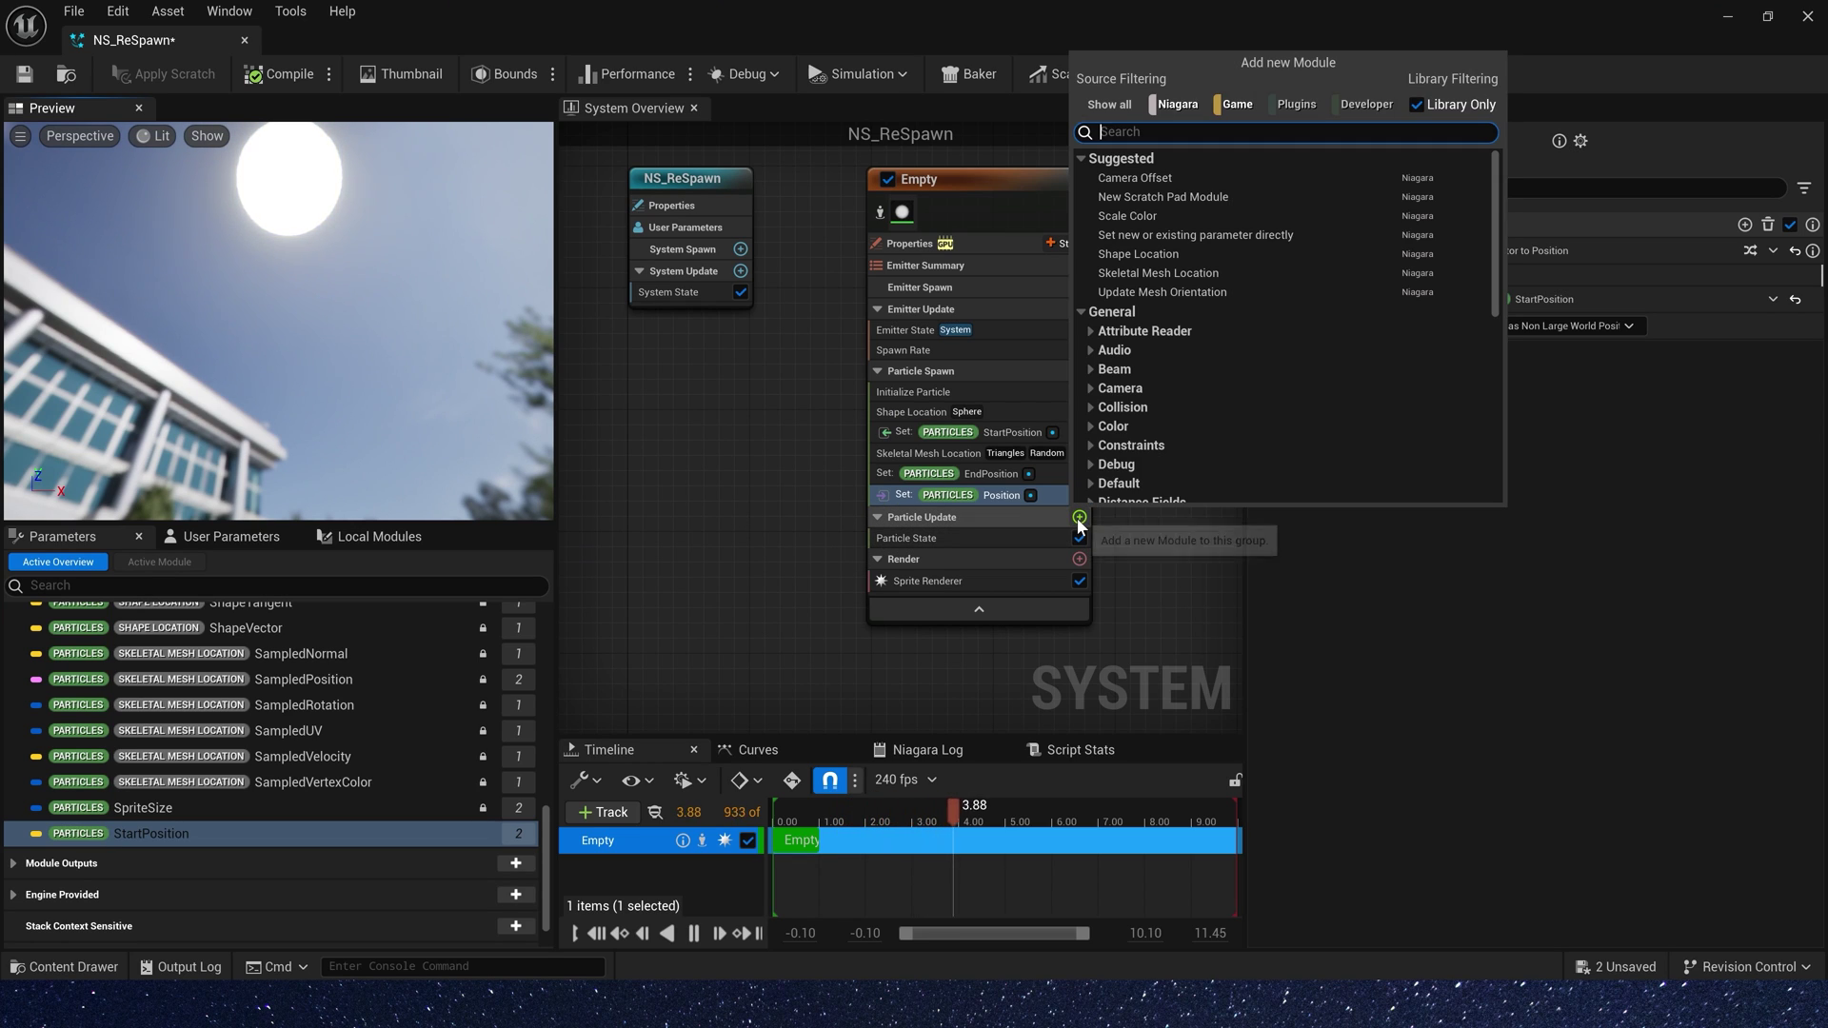
{"action": "type", "text": "lin"}
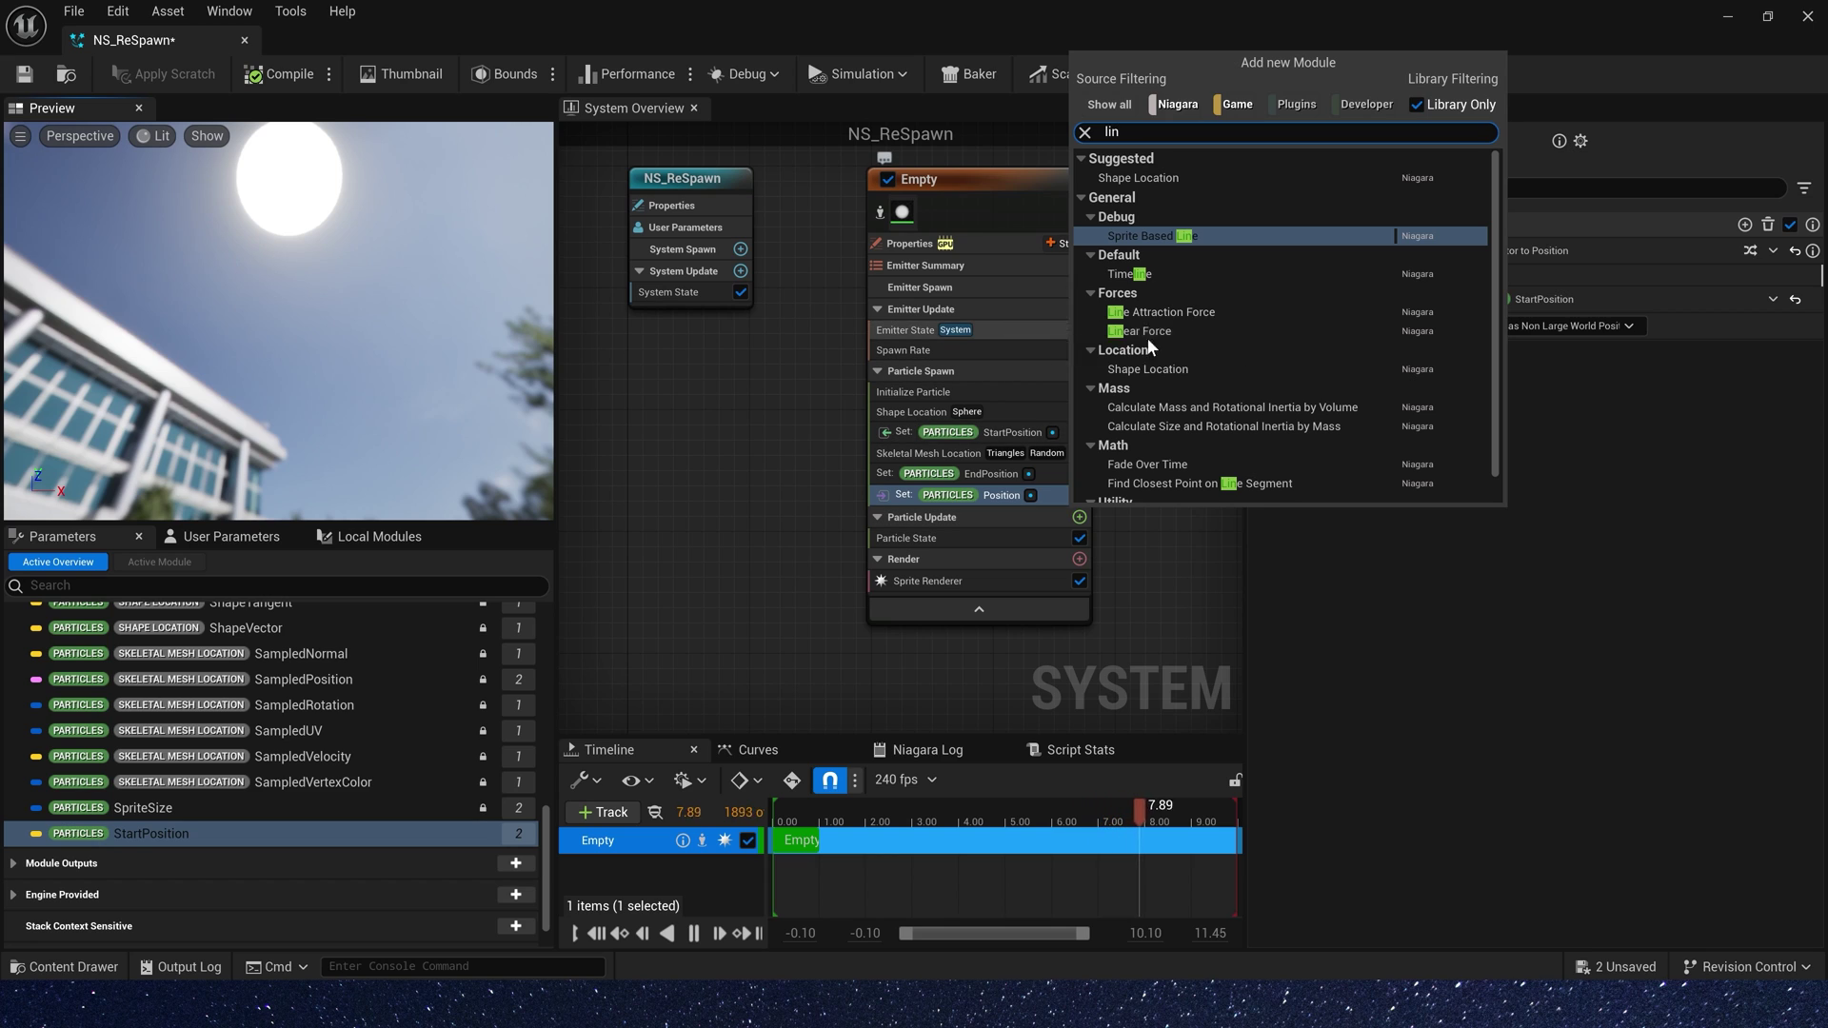
{"action": "left_click", "coordinate": [1171, 331]}
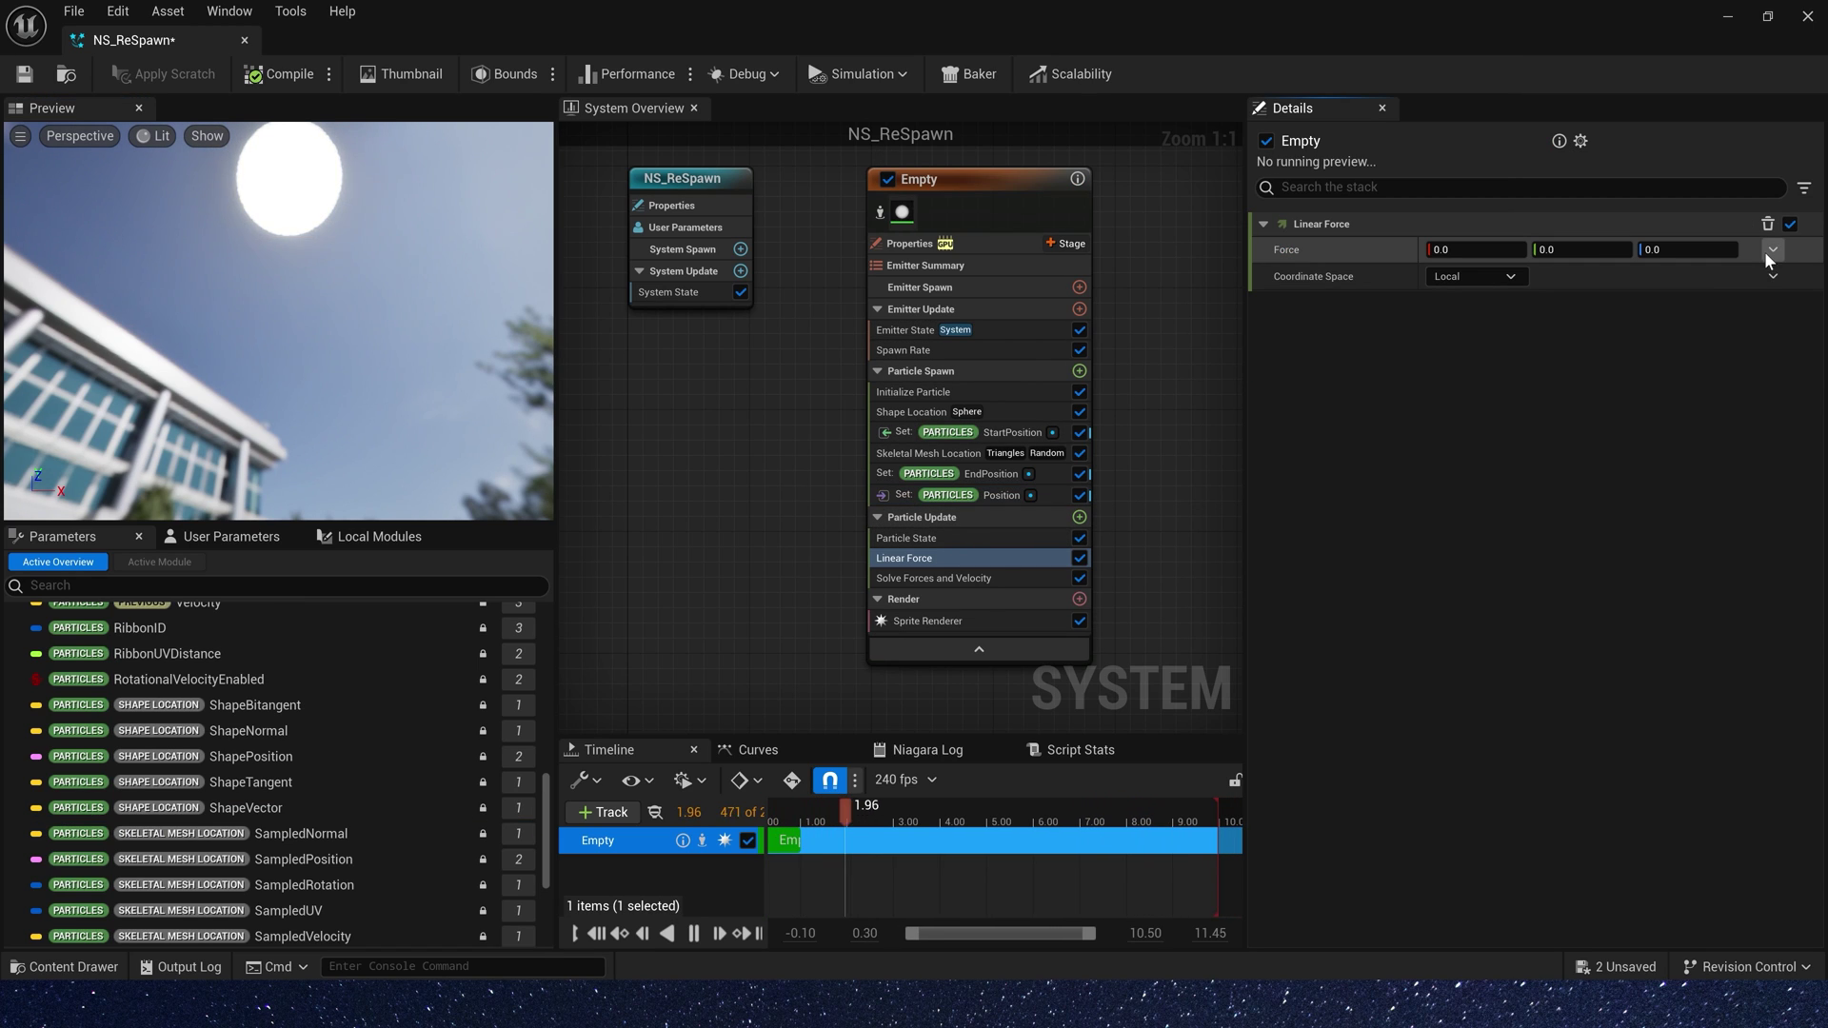
{"action": "left_click", "coordinate": [1772, 251]}
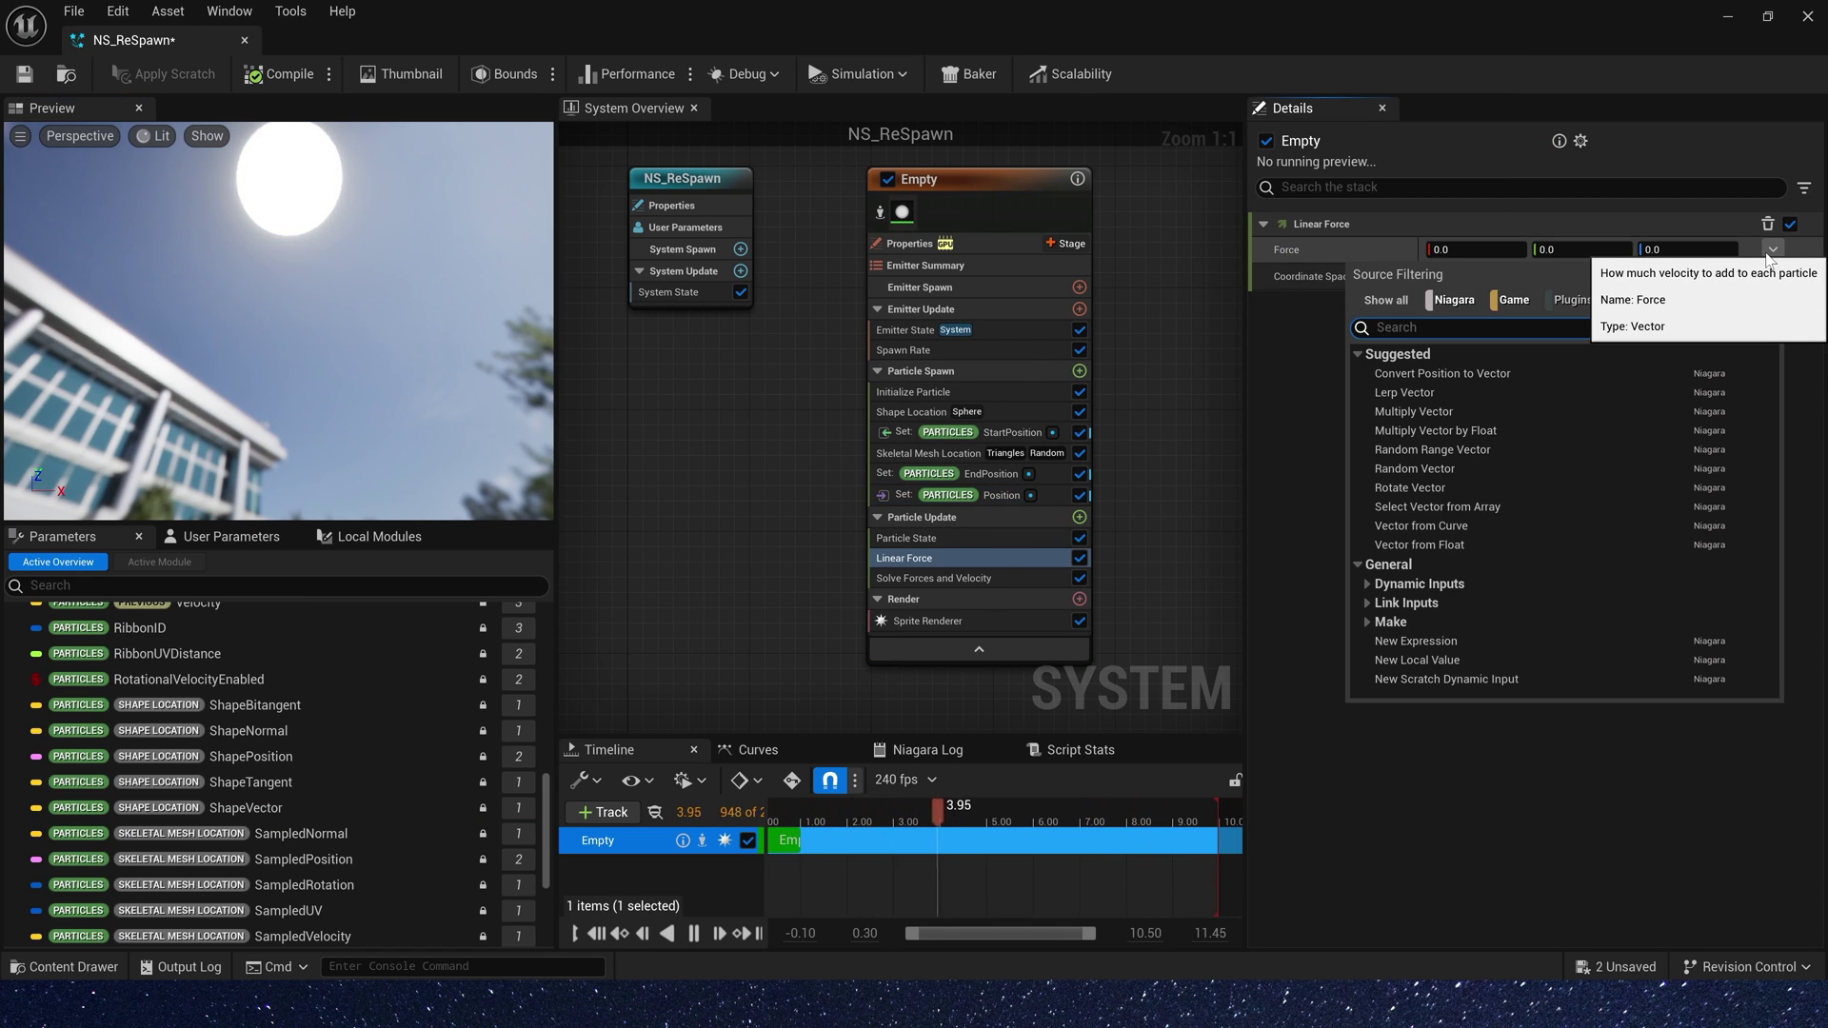
{"action": "type", "text": "mu"}
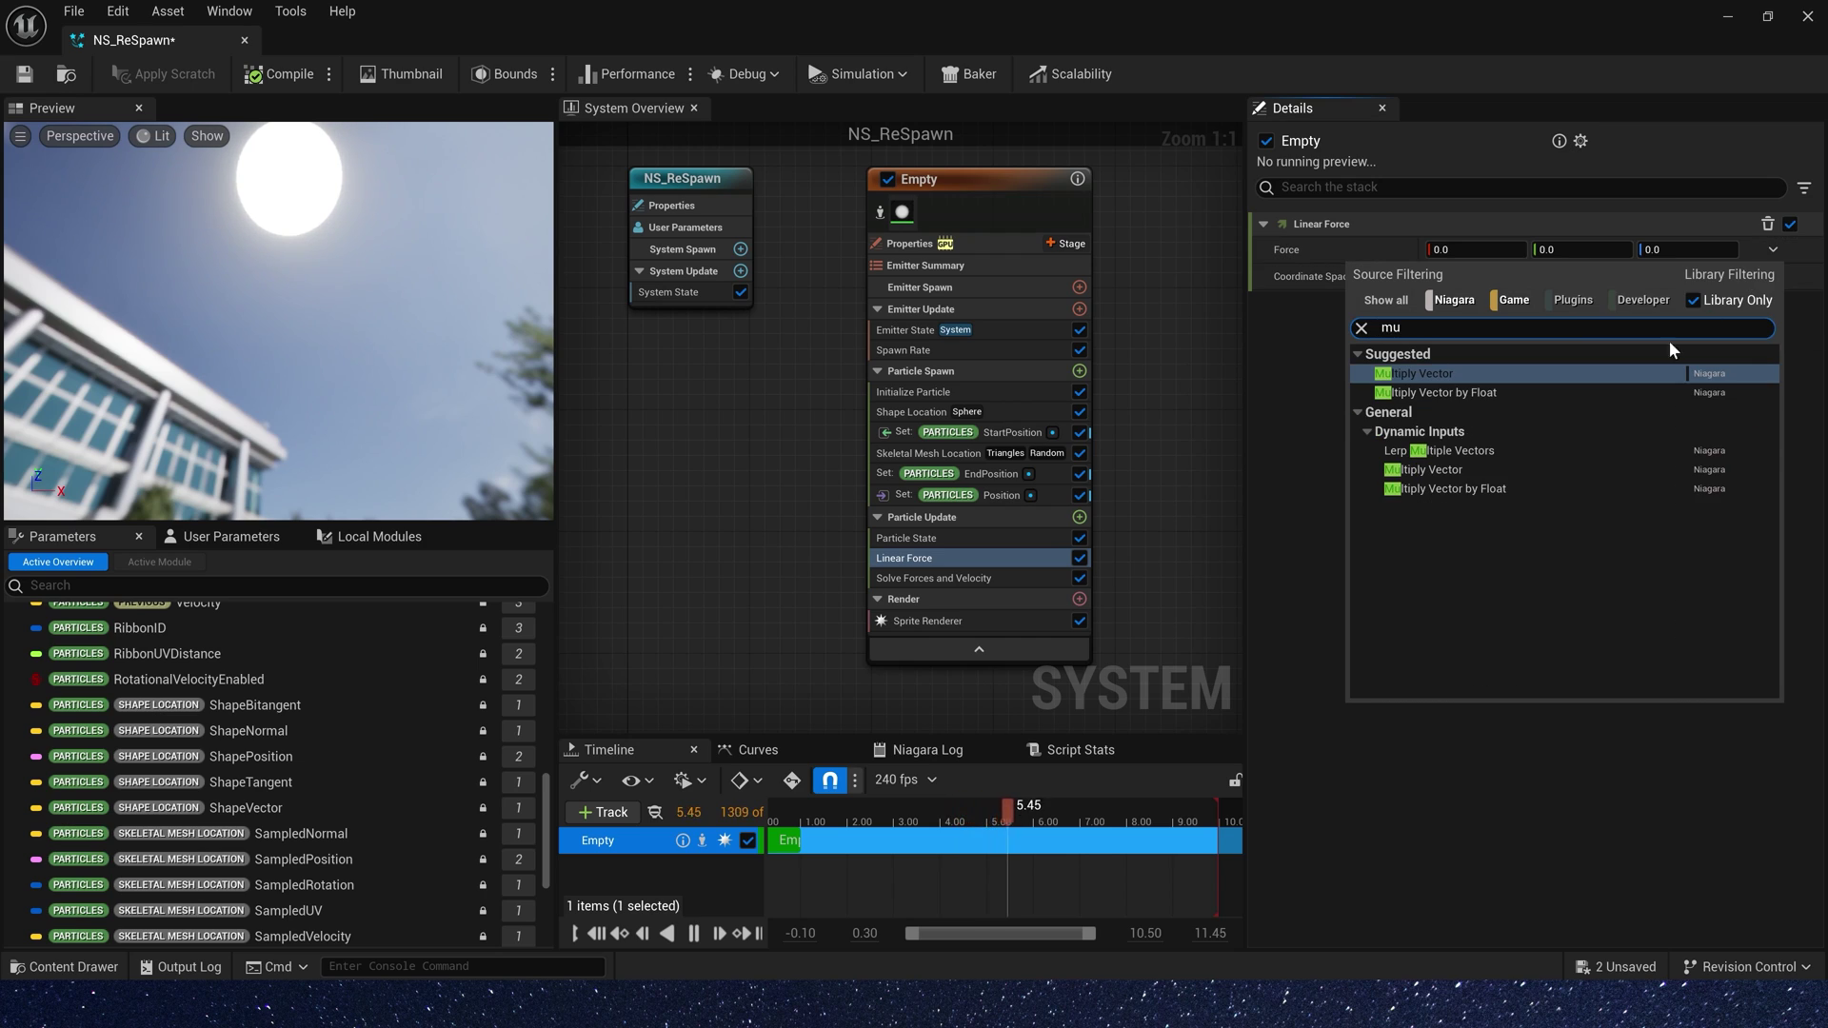
{"action": "left_click", "coordinate": [1488, 394]}
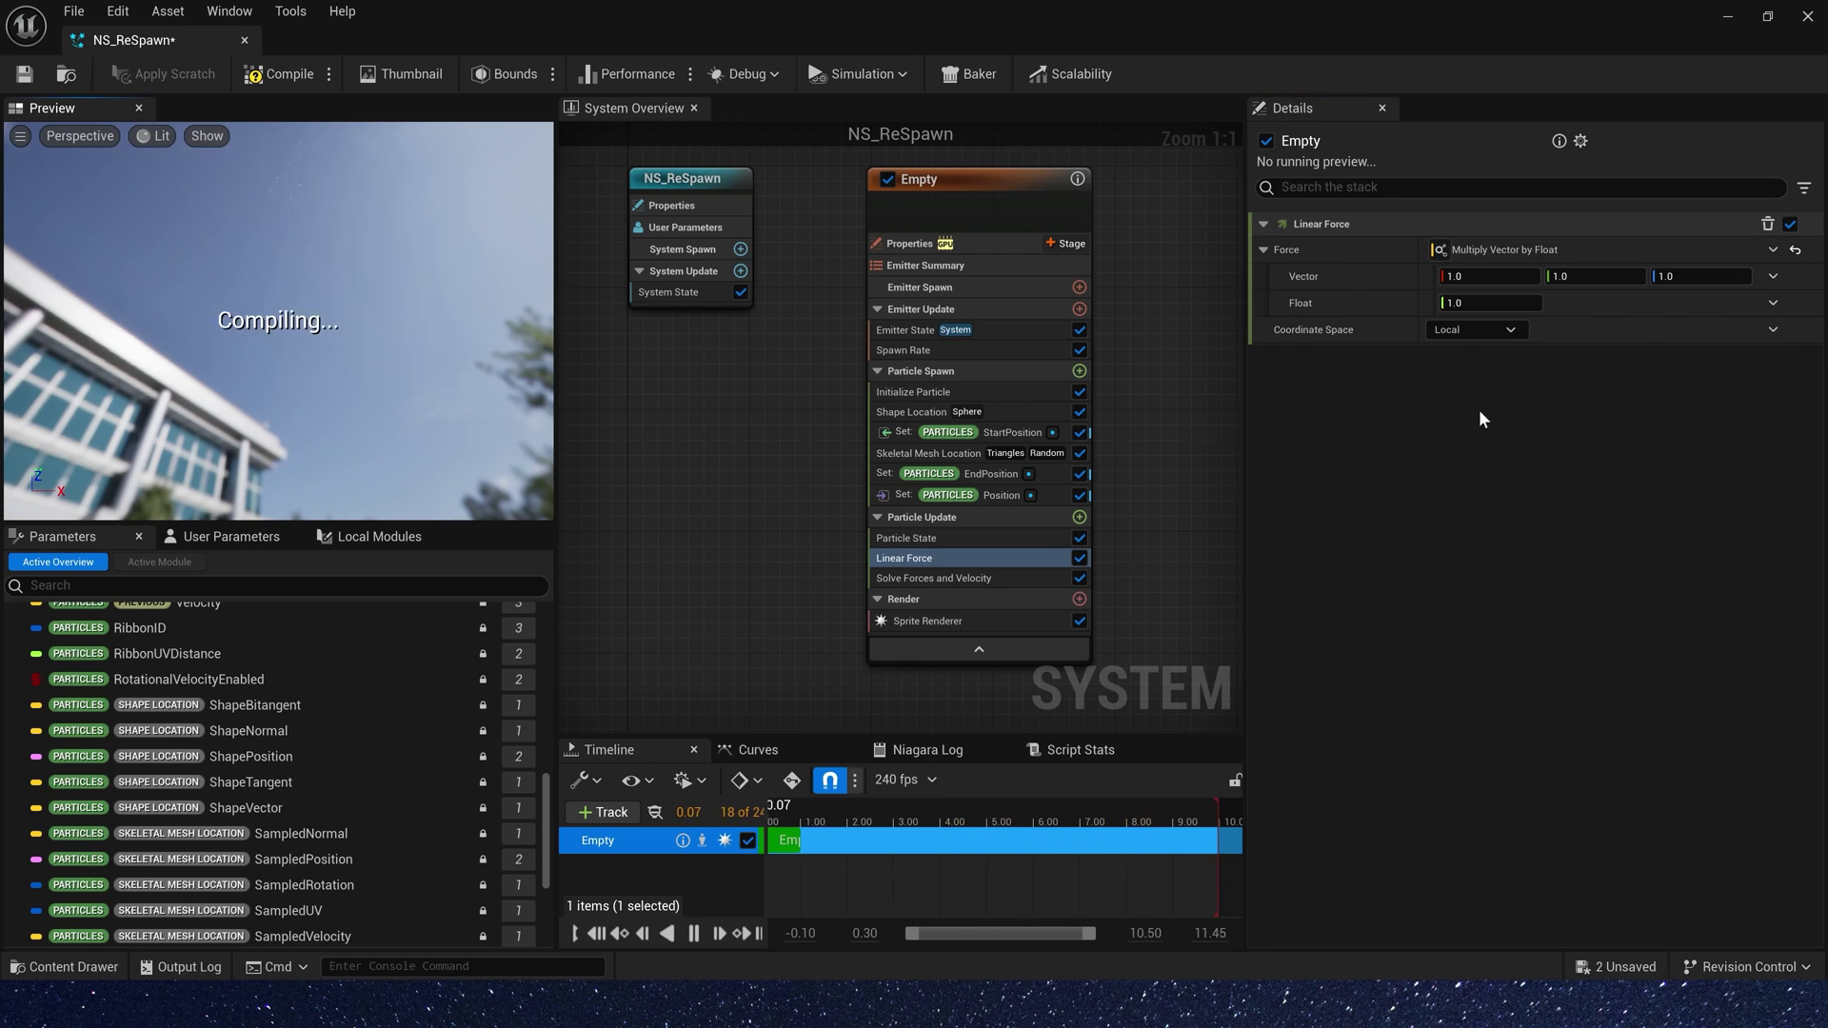
{"action": "left_click", "coordinate": [1772, 277]}
{"action": "type", "text": "sub"}
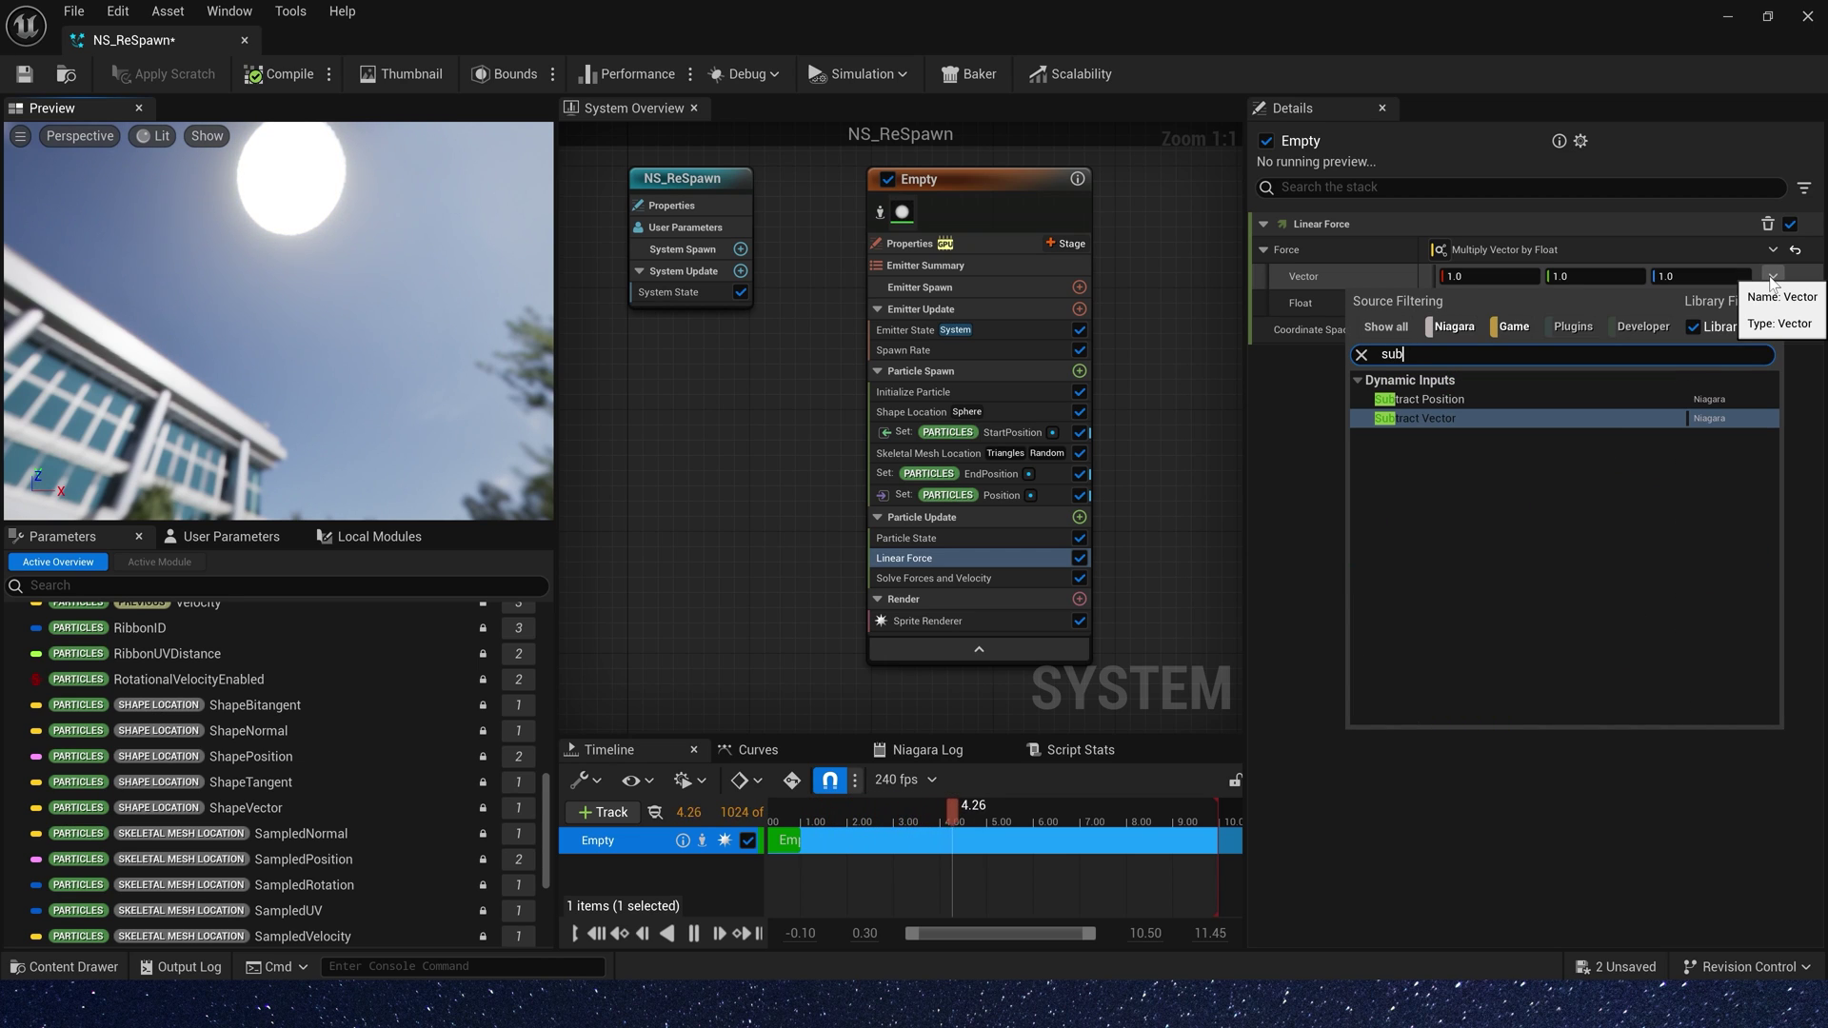
{"action": "left_click", "coordinate": [1458, 419]}
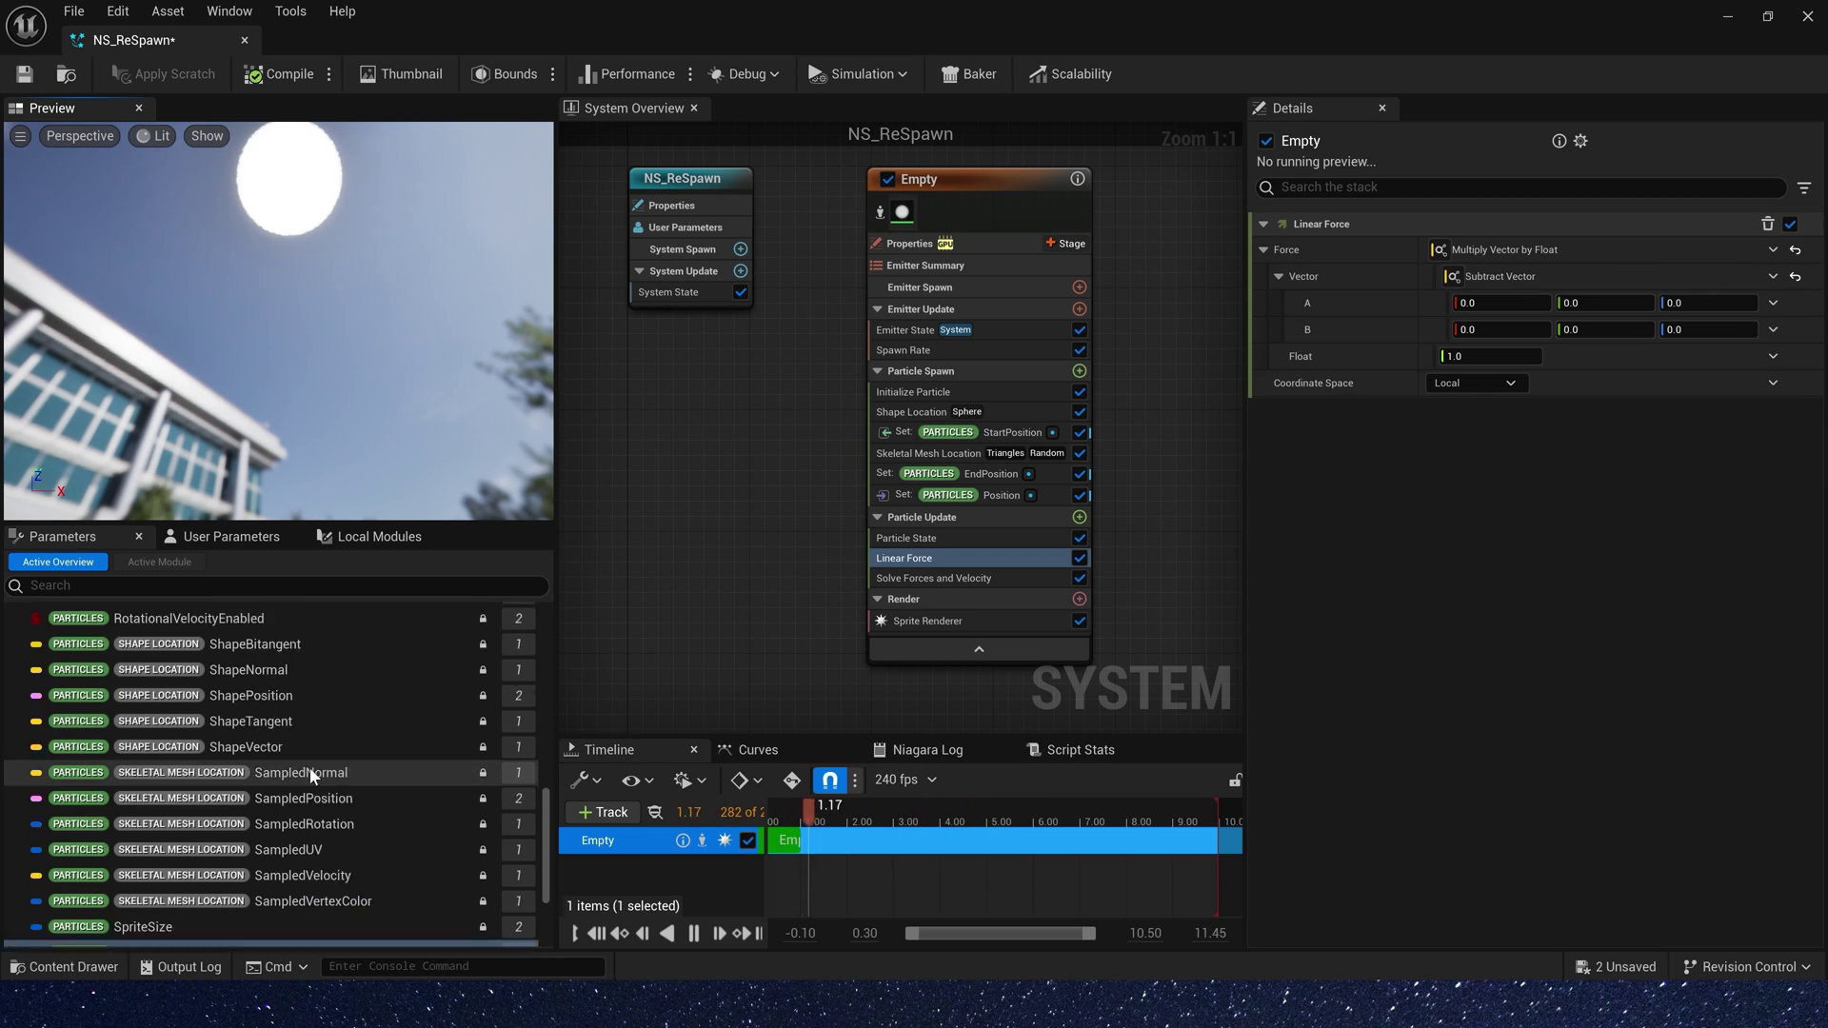
Make the force EndPosition minus Position, applied in World coordinate space.
{"action": "scroll", "coordinate": [323, 828], "scroll_direction": "up", "scroll_amount": 10}
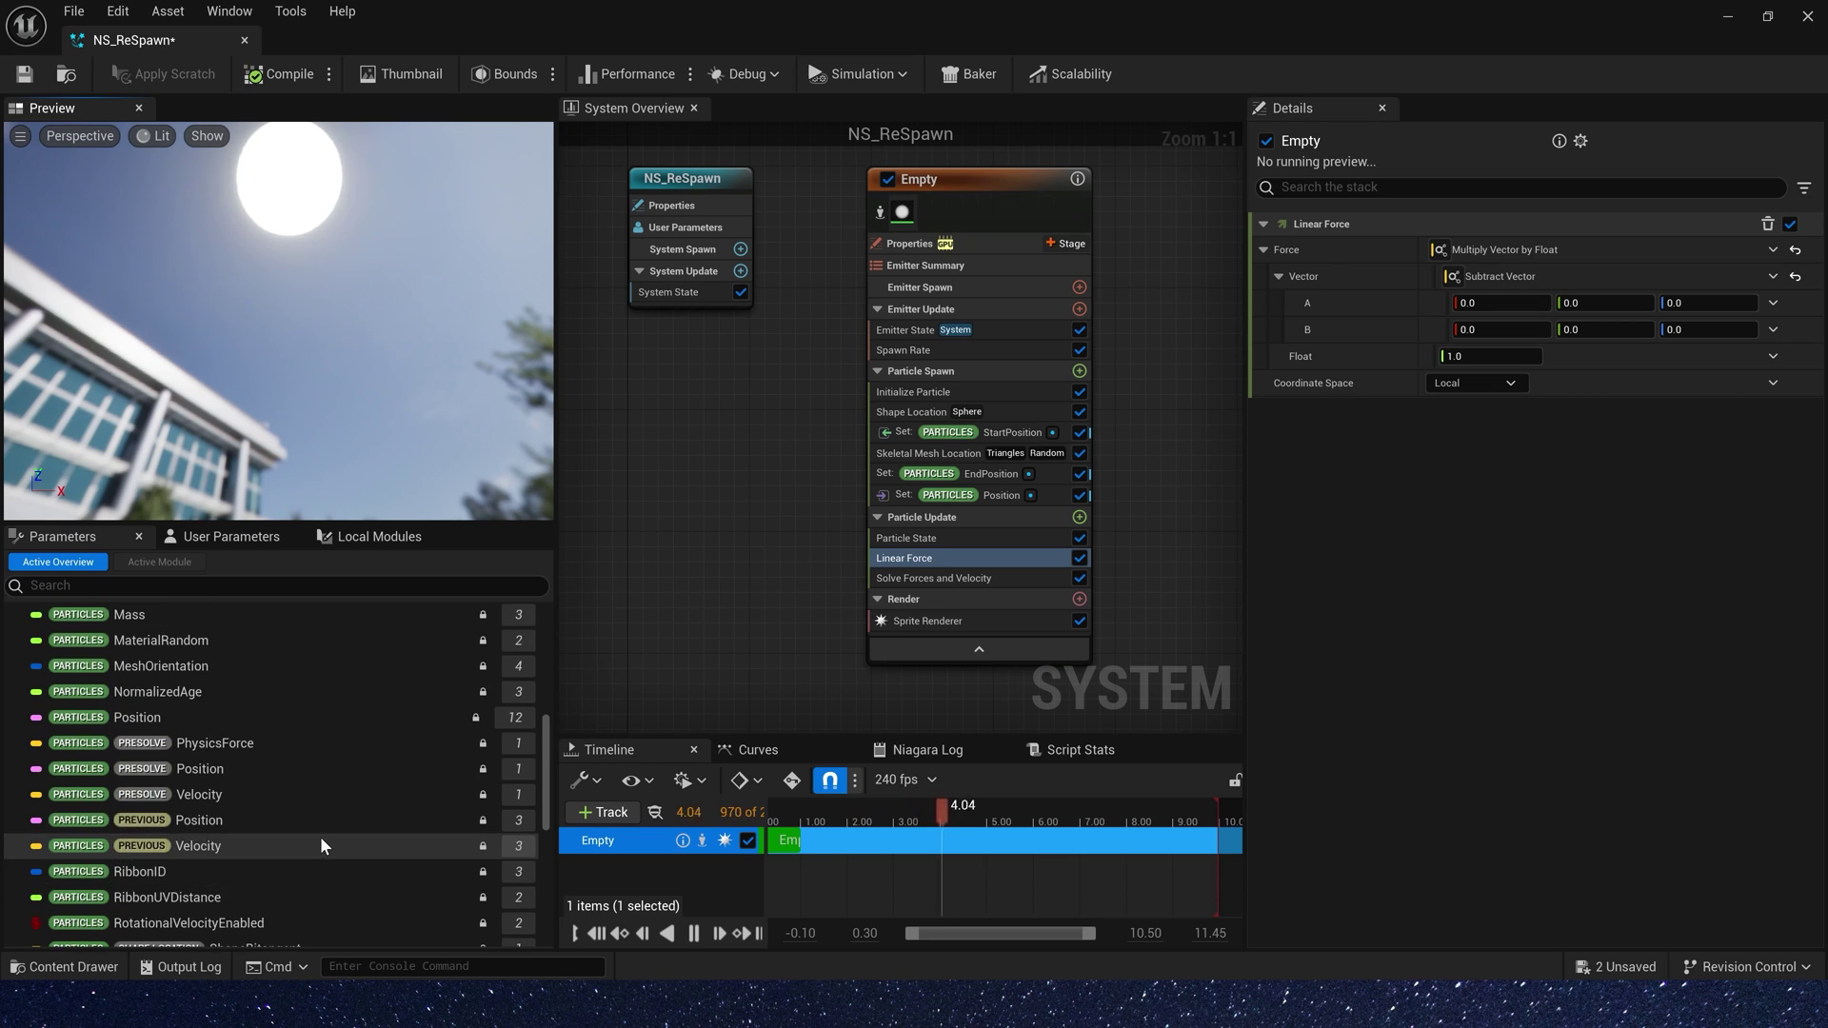
{"action": "left_click_drag", "start_coordinate": [146, 720], "coordinate": [1542, 305]}
{"action": "scroll", "coordinate": [190, 750], "scroll_direction": "down", "scroll_amount": 5}
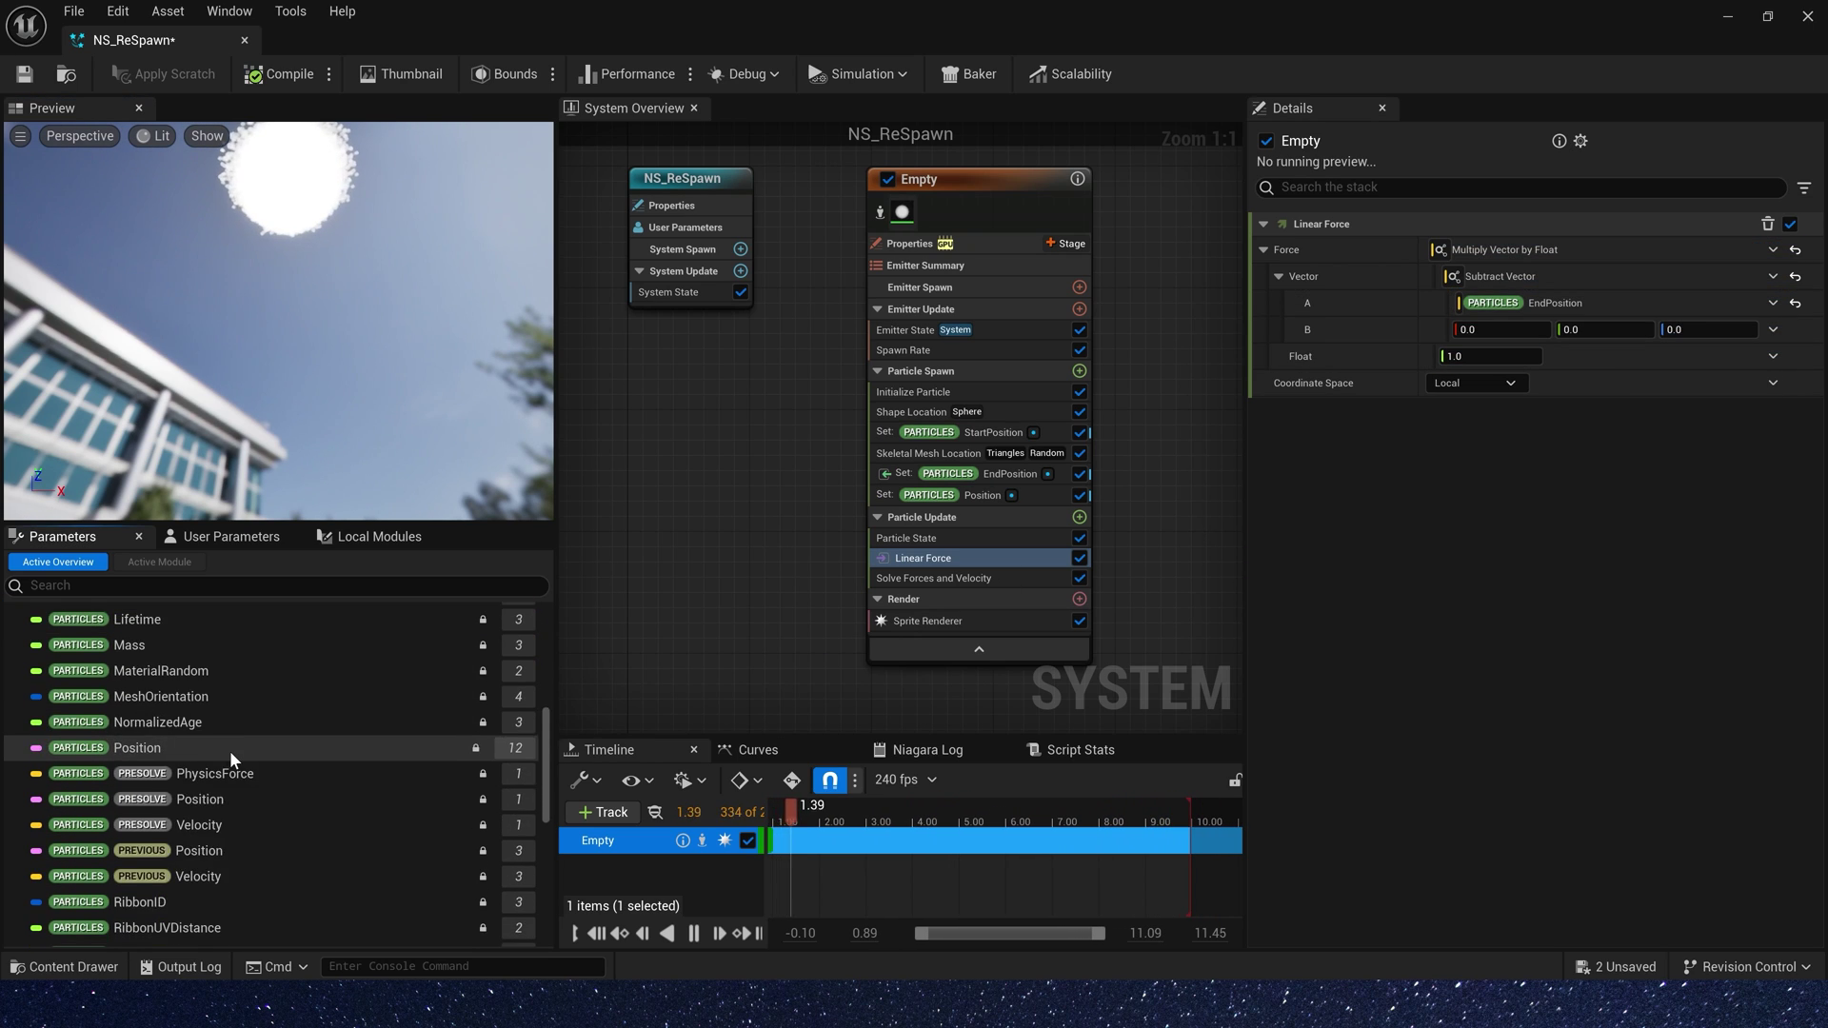
{"action": "scroll", "coordinate": [191, 733], "scroll_direction": "up", "scroll_amount": 2}
{"action": "left_click_drag", "start_coordinate": [146, 723], "coordinate": [1522, 327]}
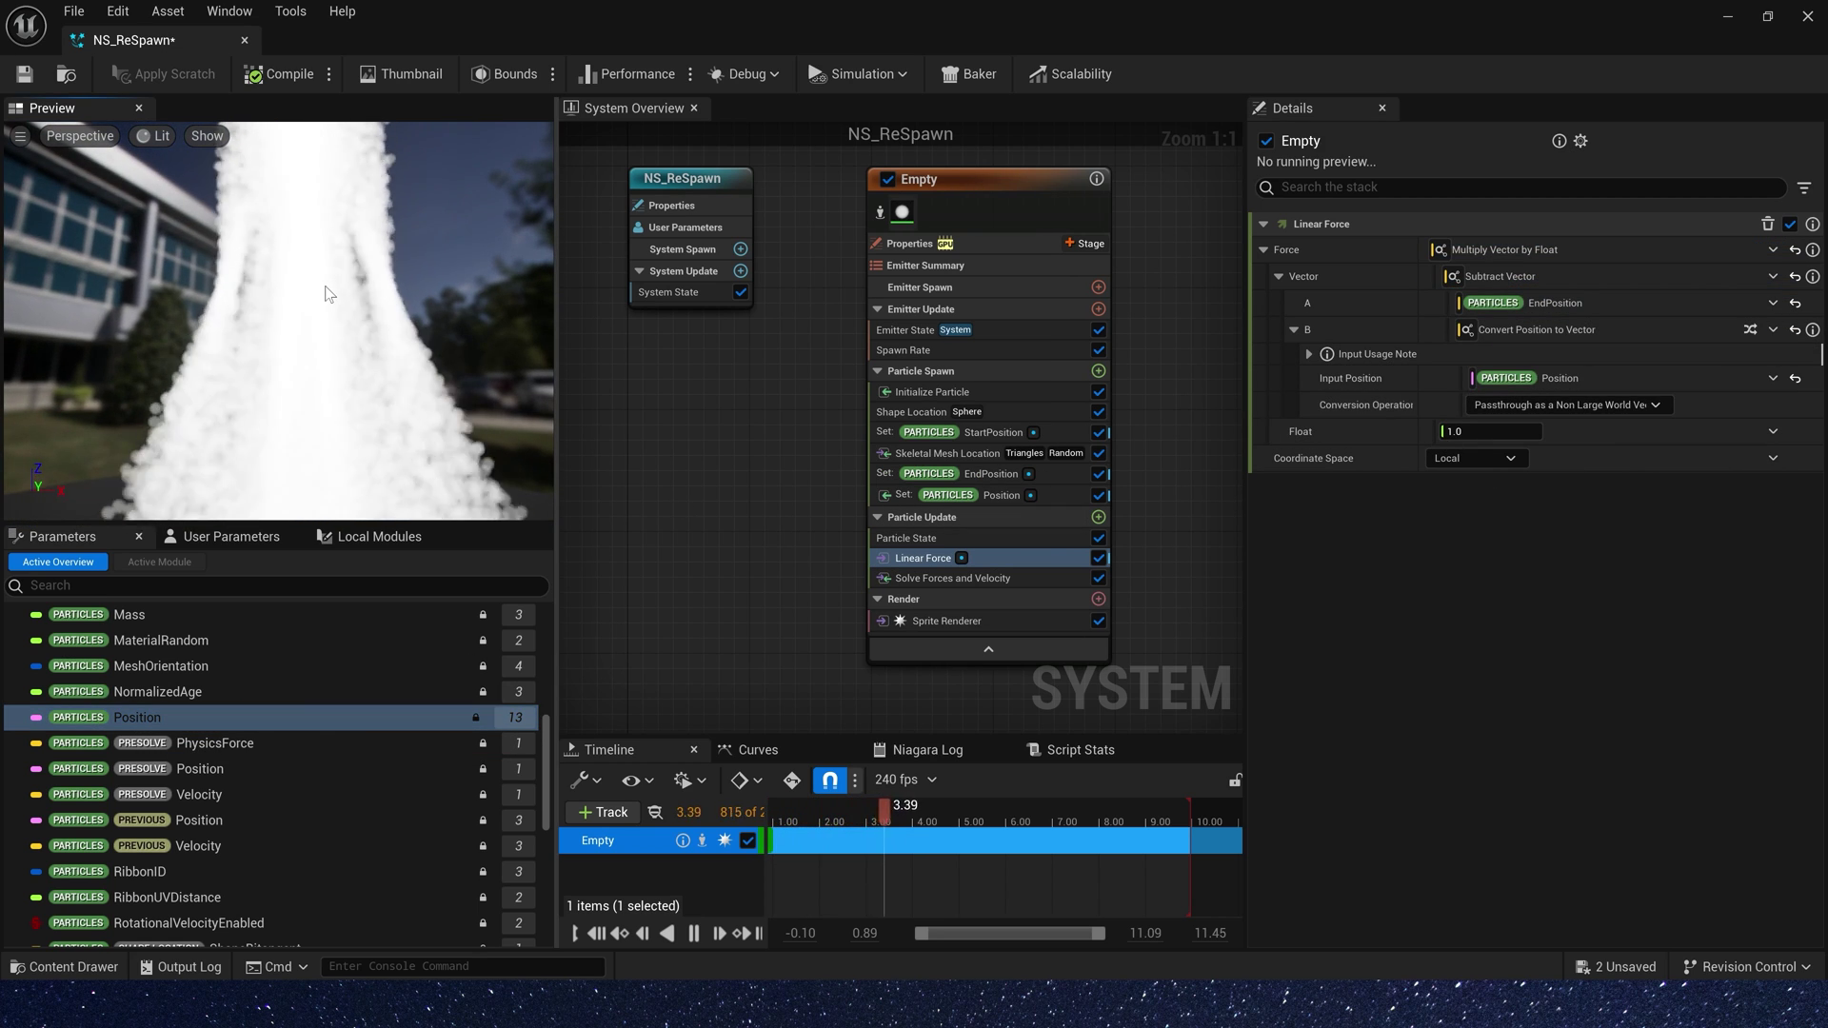
{"action": "left_click_drag", "start_coordinate": [311, 290], "coordinate": [327, 166]}
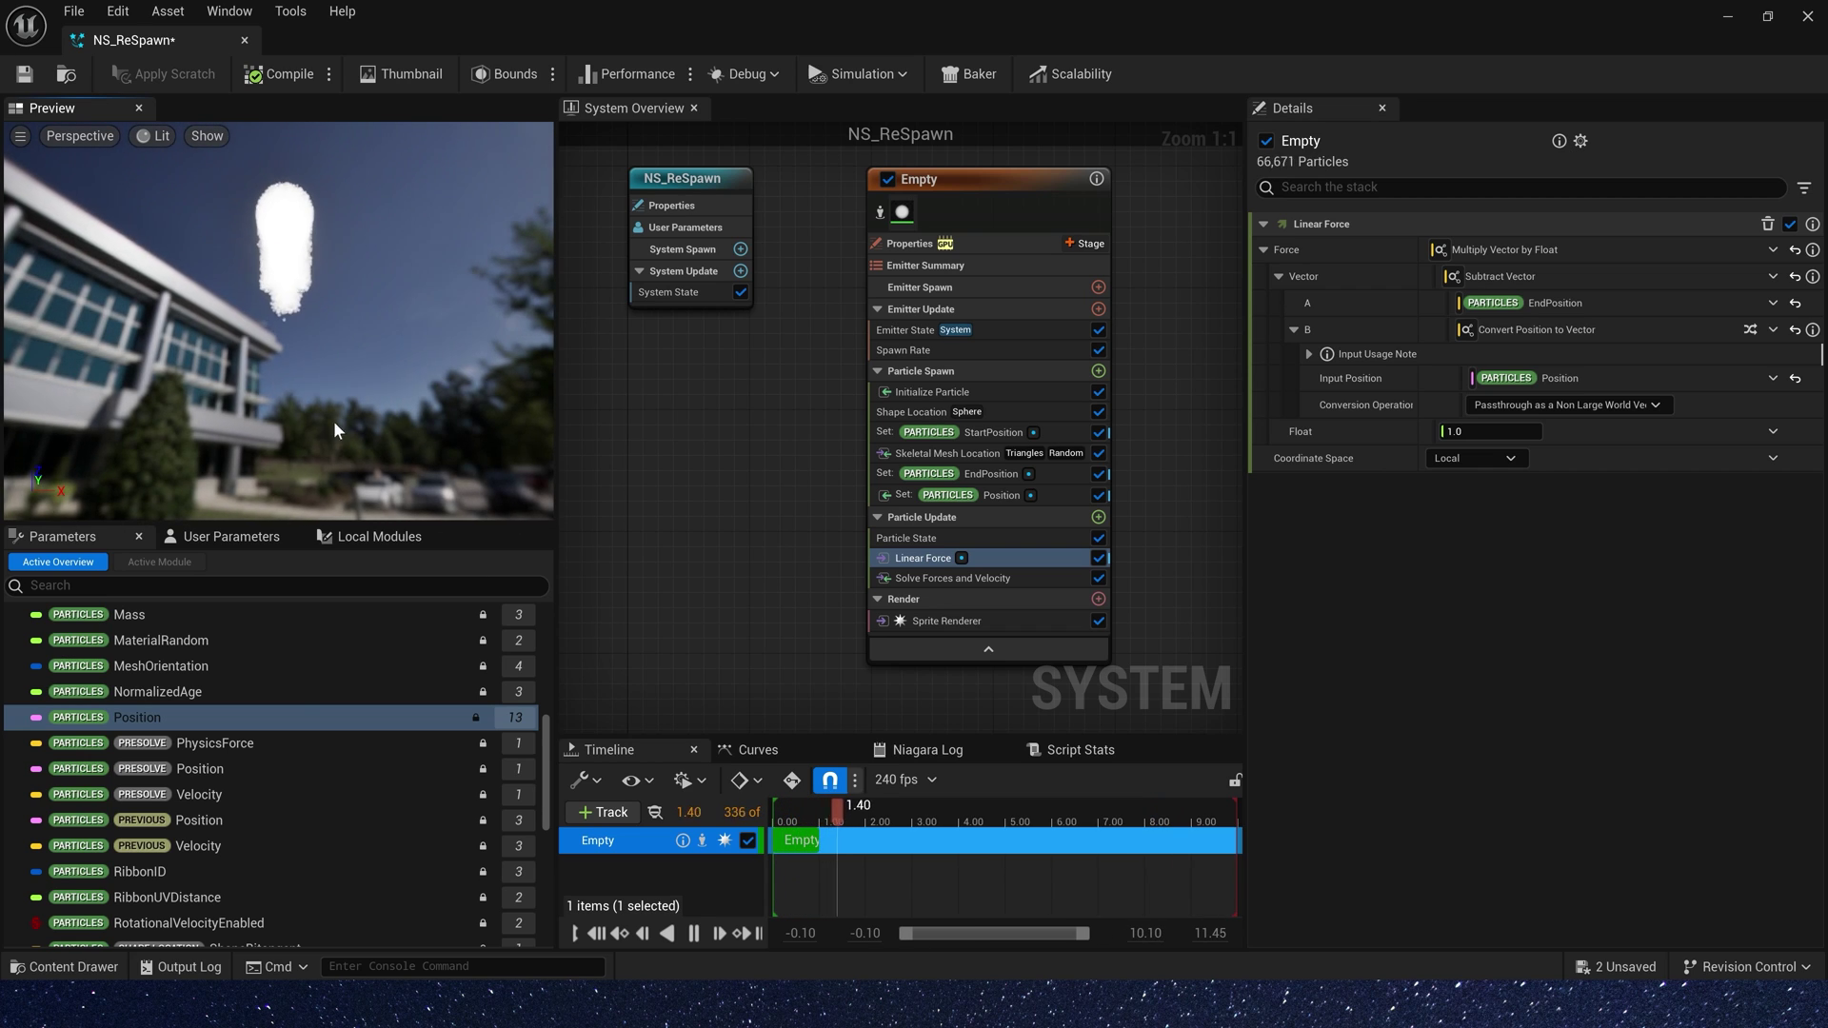
{"action": "left_click_drag", "start_coordinate": [333, 333], "coordinate": [333, 371]}
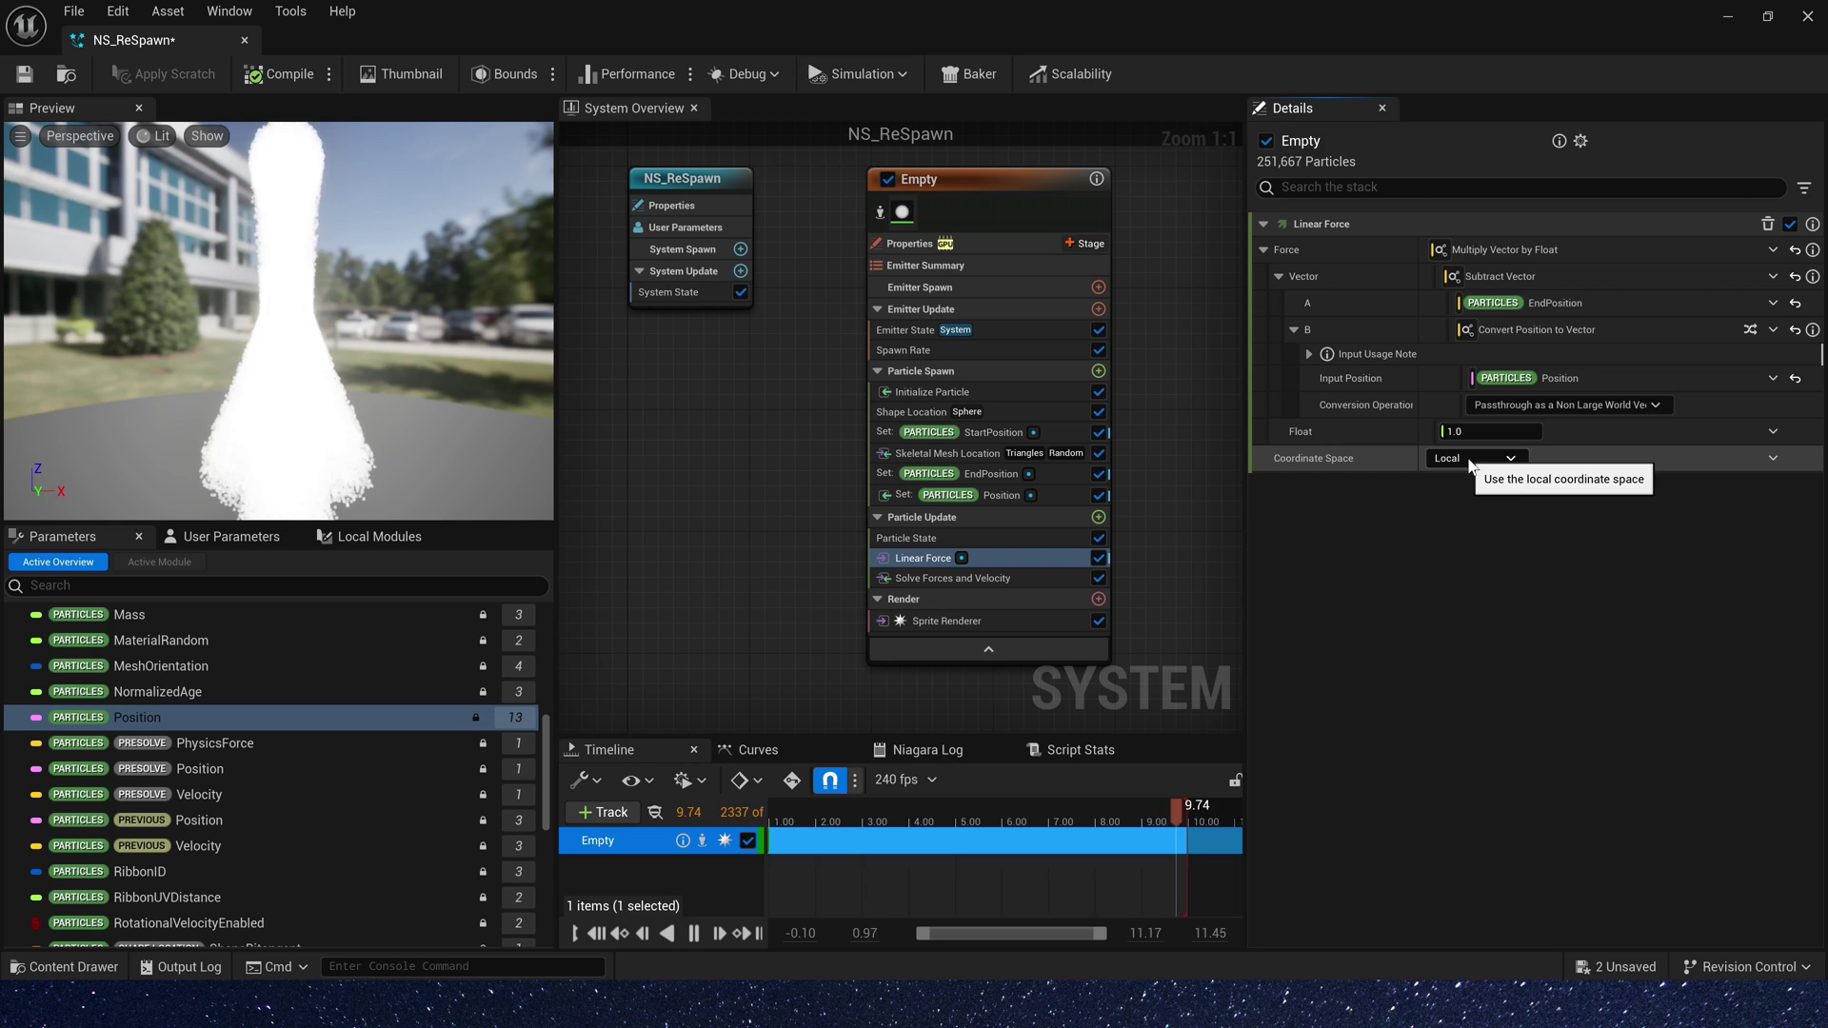
{"action": "left_click", "coordinate": [1469, 461]}
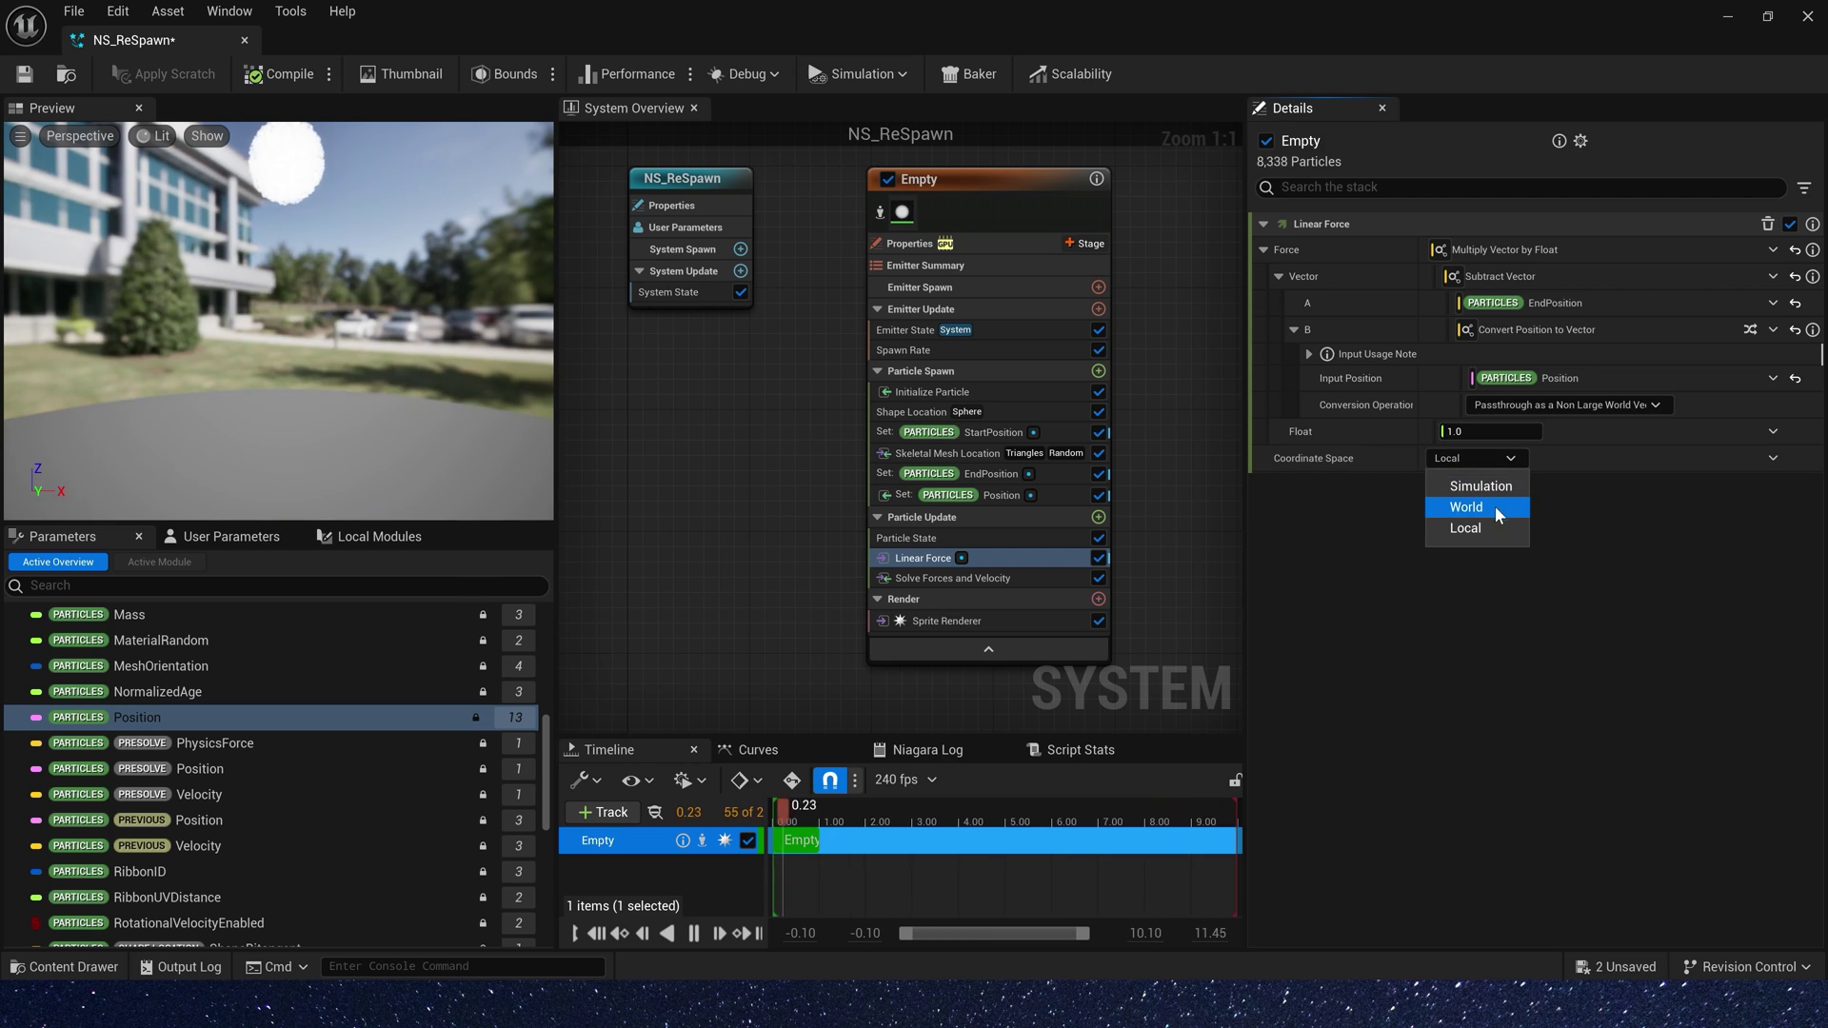
{"action": "left_click", "coordinate": [1494, 506]}
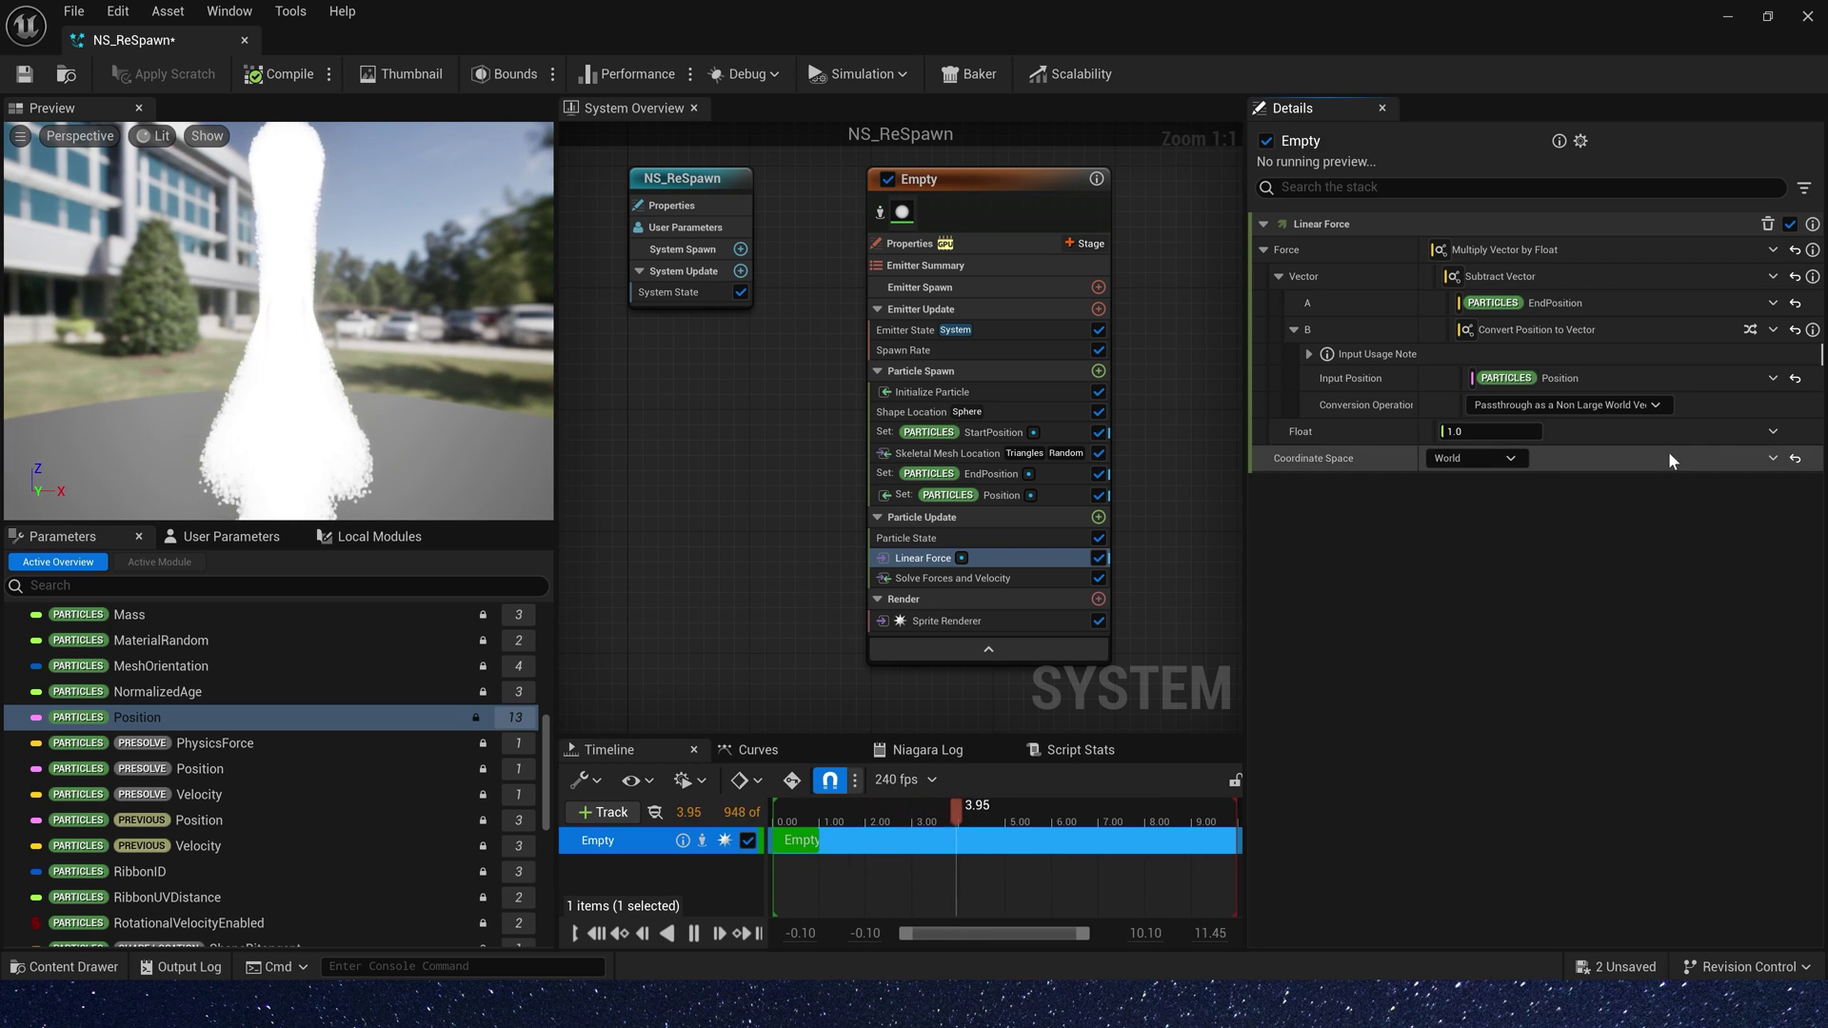
Drive the force's Float multiplier with an ascending linear Float from Curve, scaled by 10.
{"action": "left_click", "coordinate": [1772, 431]}
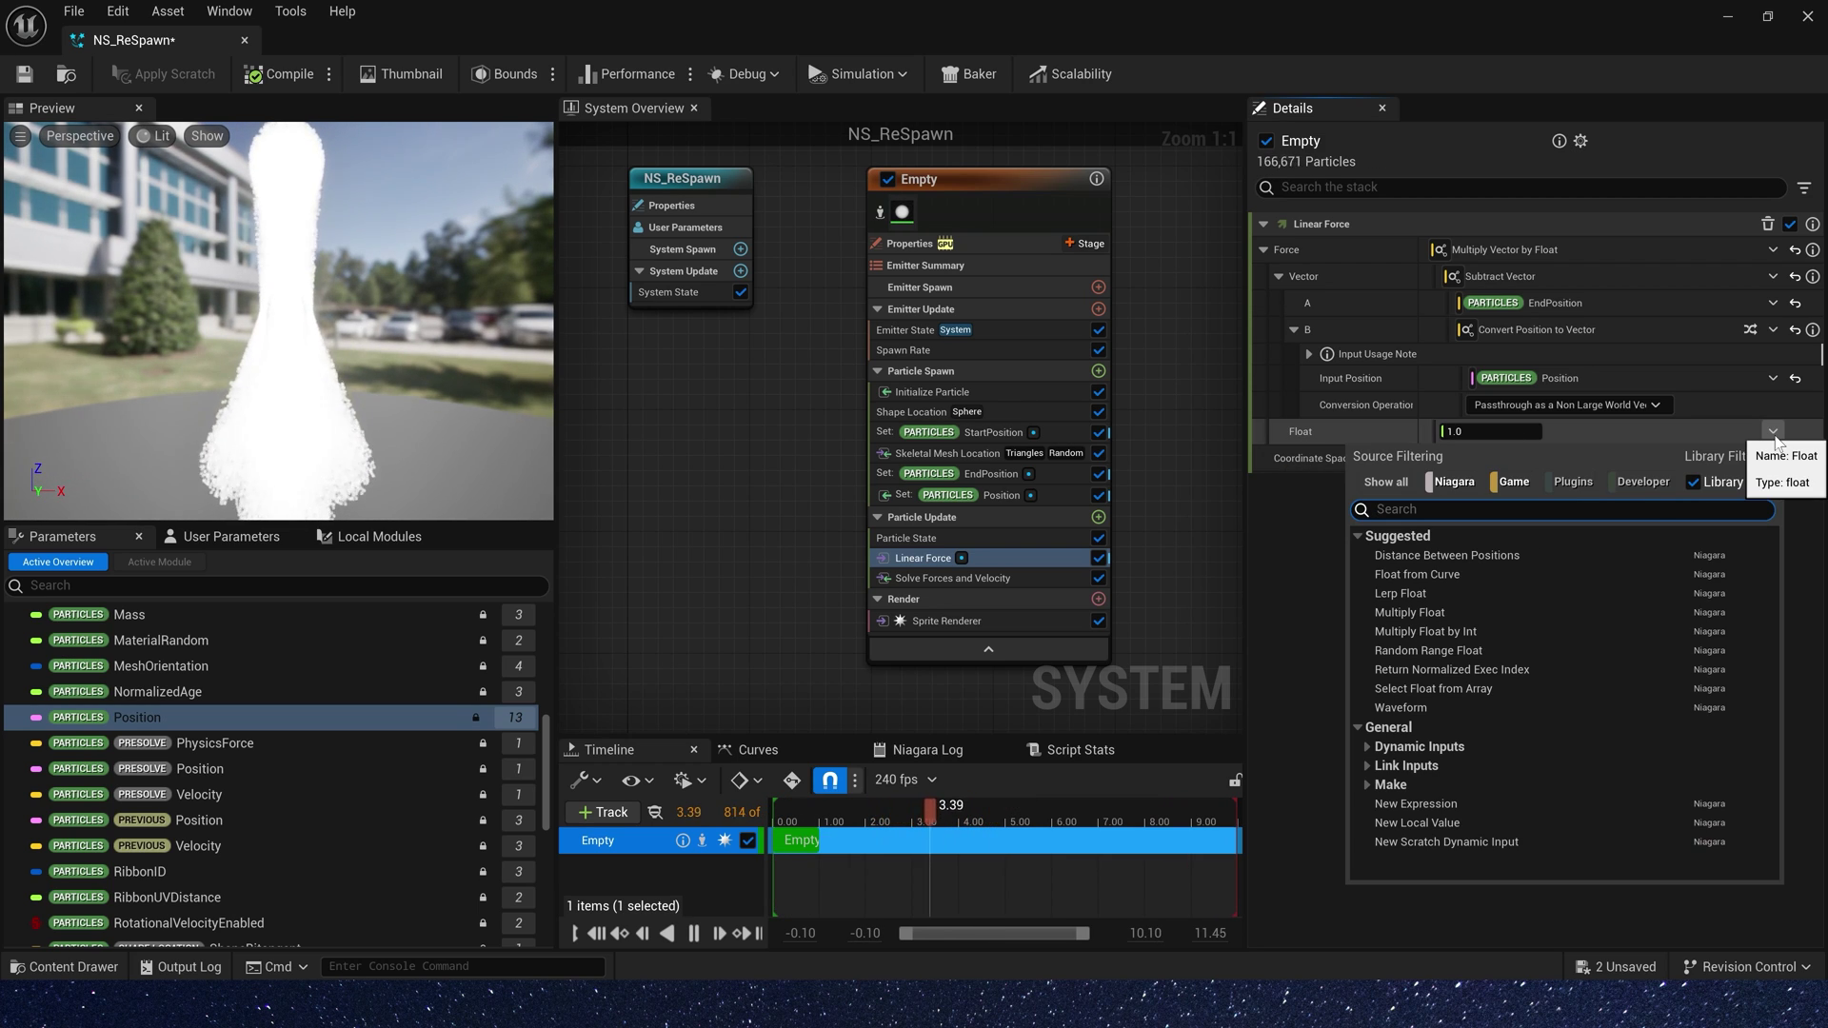
{"action": "type", "text": "curve"}
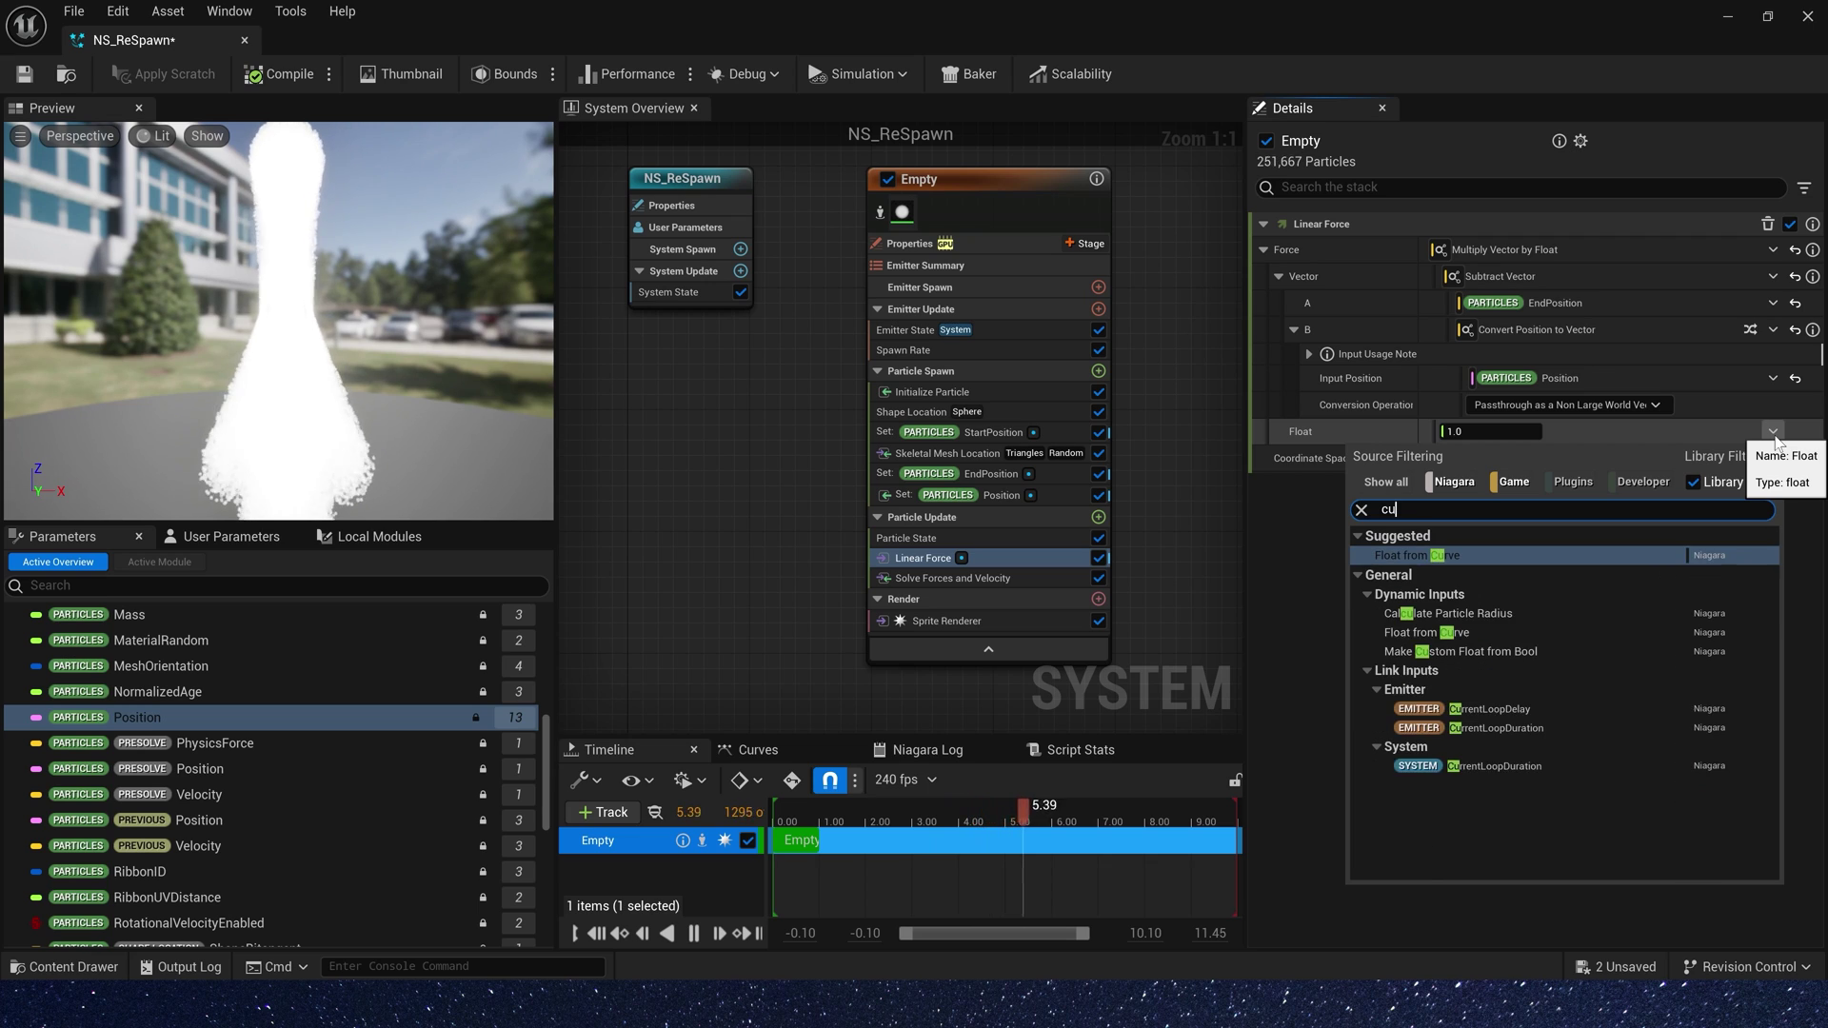
{"action": "key", "text": "Return"}
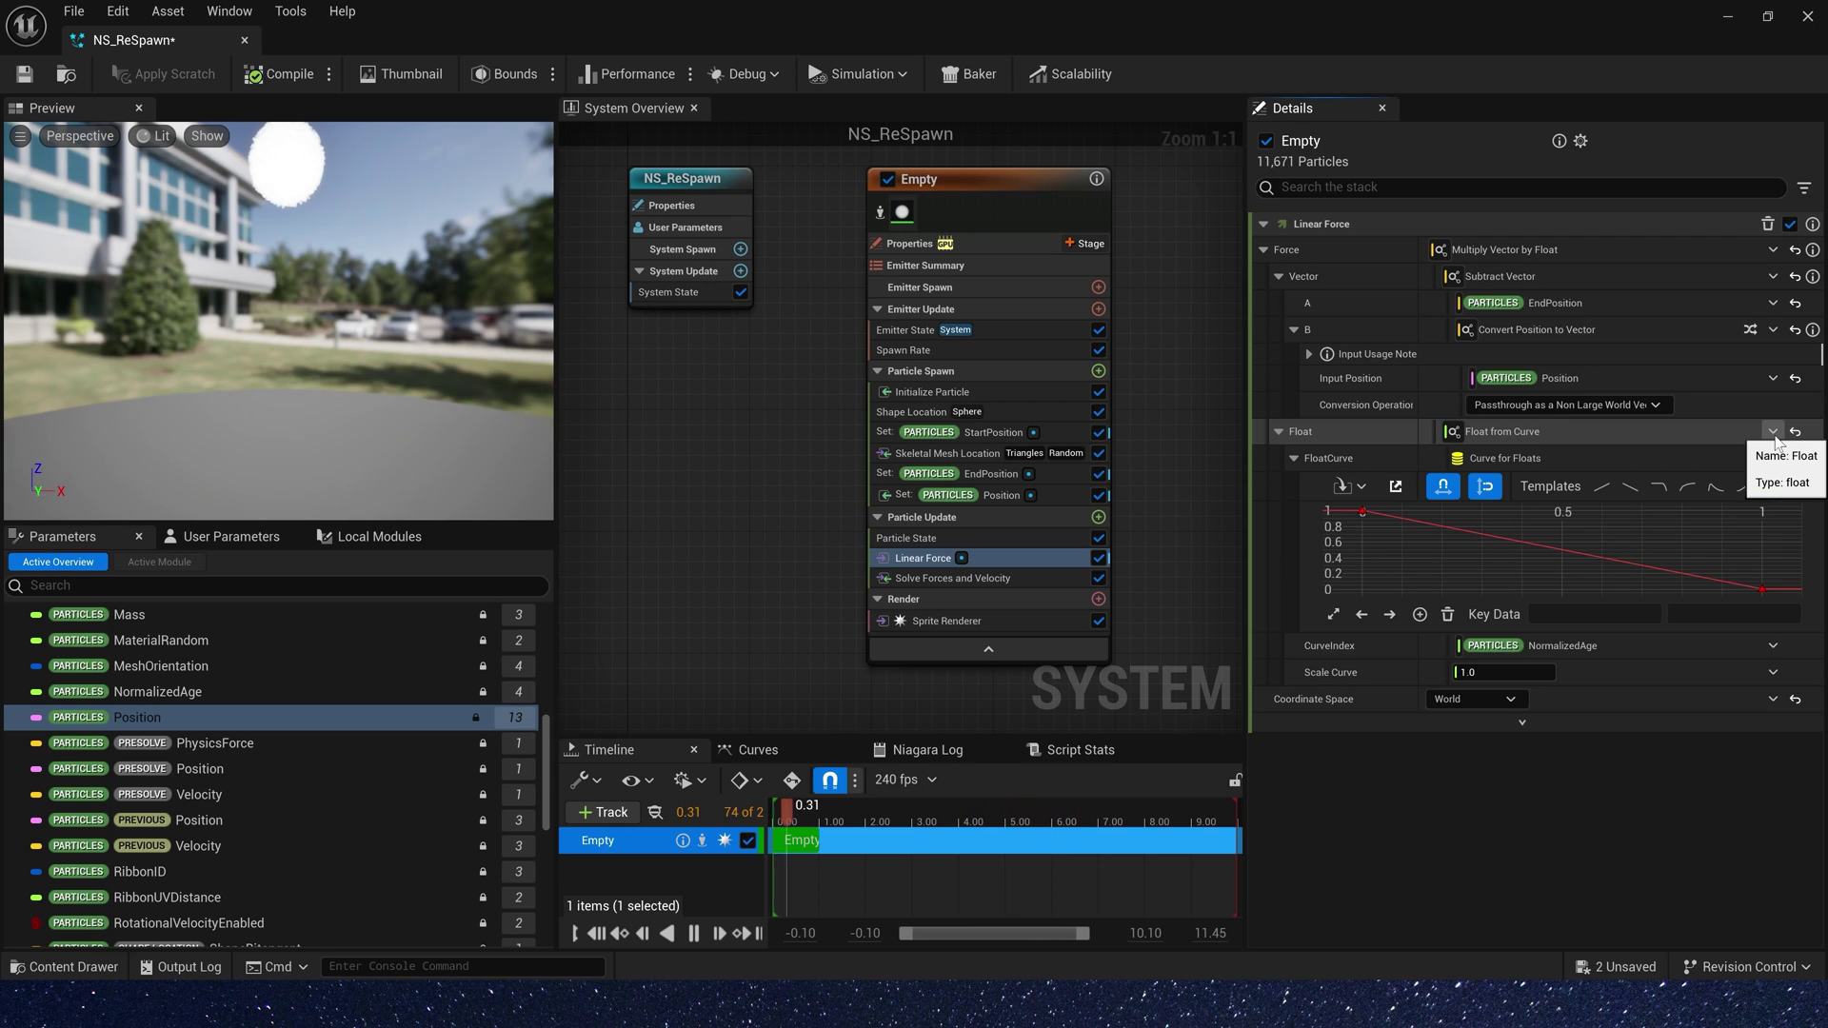
{"action": "left_click", "coordinate": [1599, 488]}
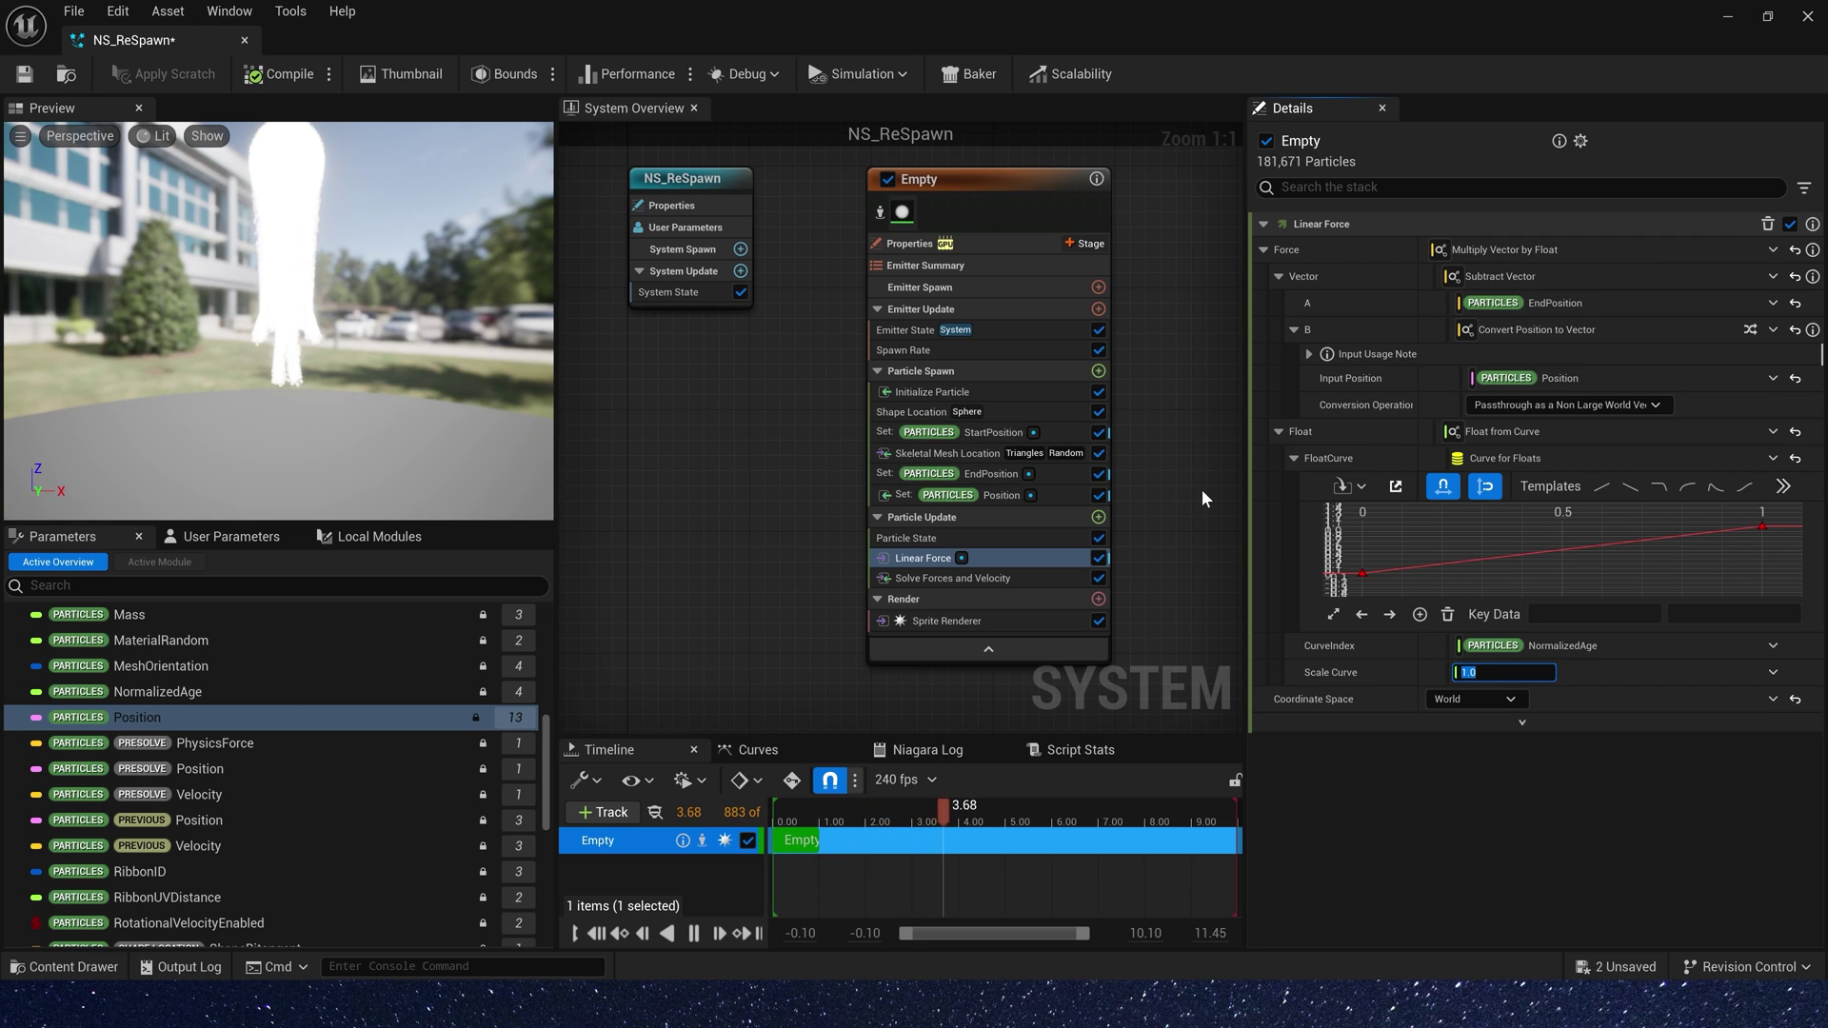
{"action": "type", "text": "10"}
{"action": "key", "text": "Tab"}
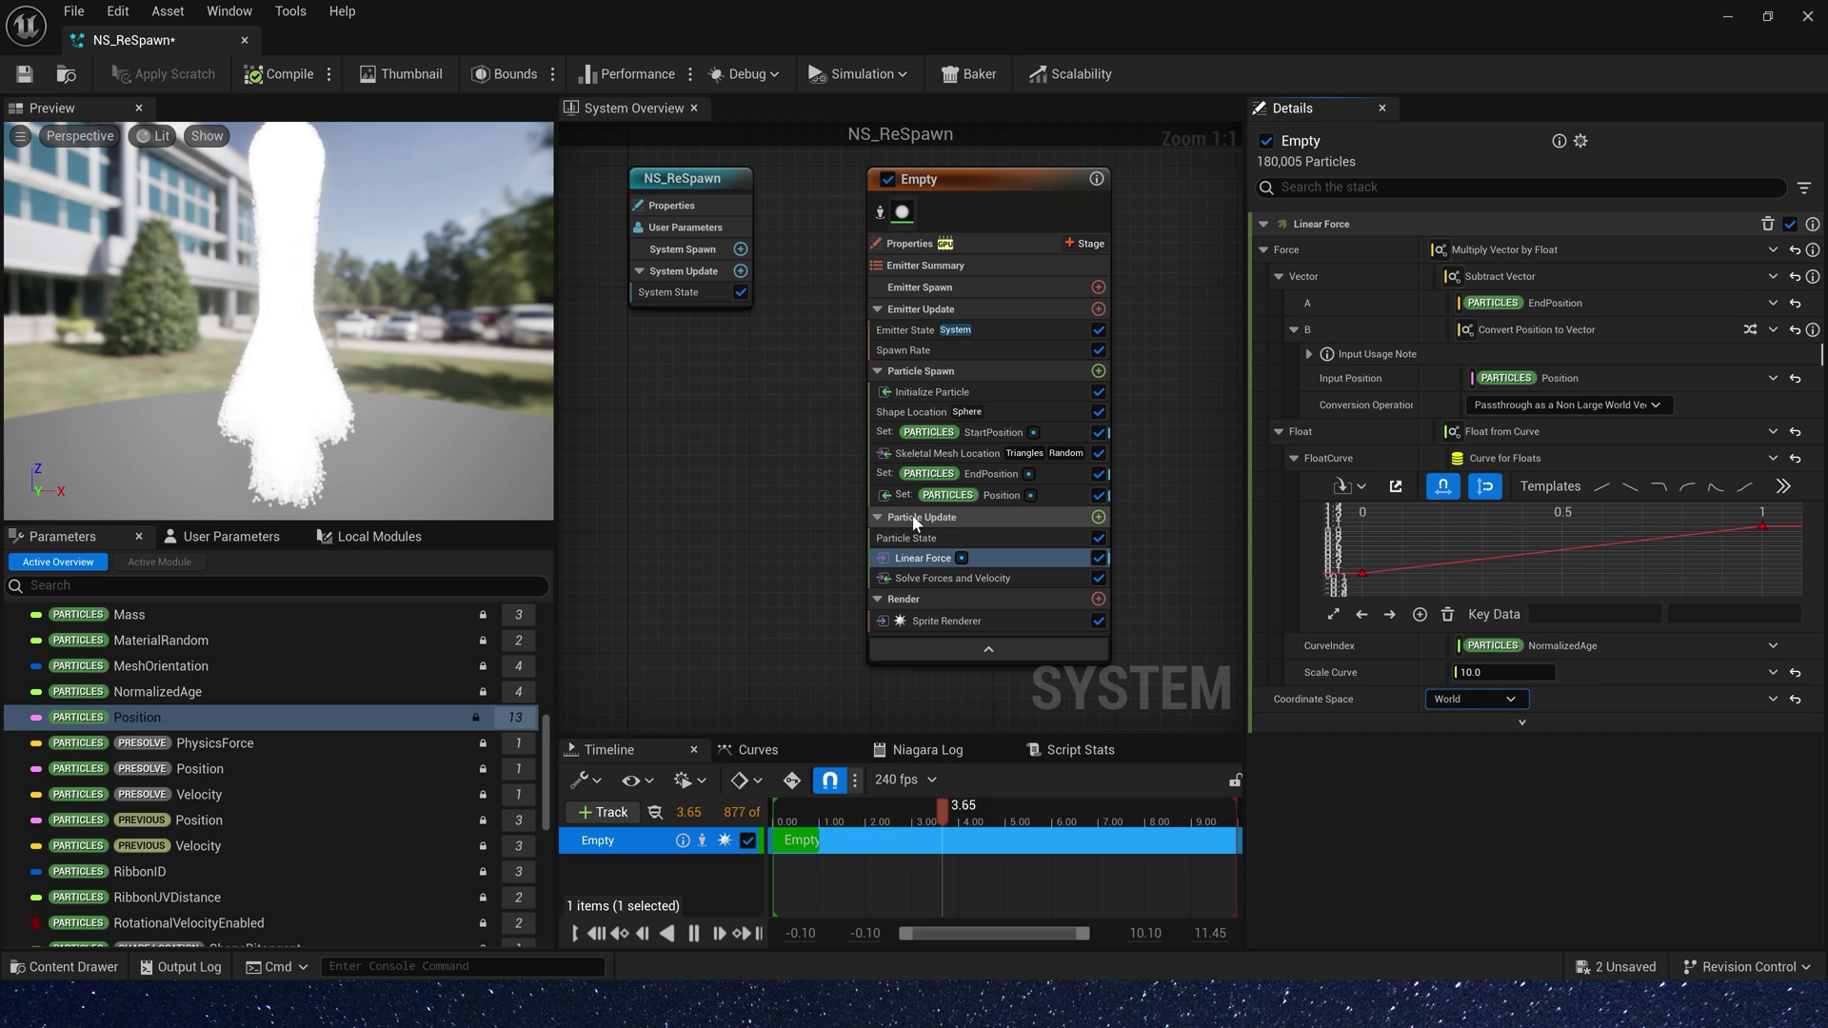
Add a Curl Noise Force module to Particle Update.
{"action": "right_click_drag", "start_coordinate": [1156, 579], "coordinate": [1156, 504]}
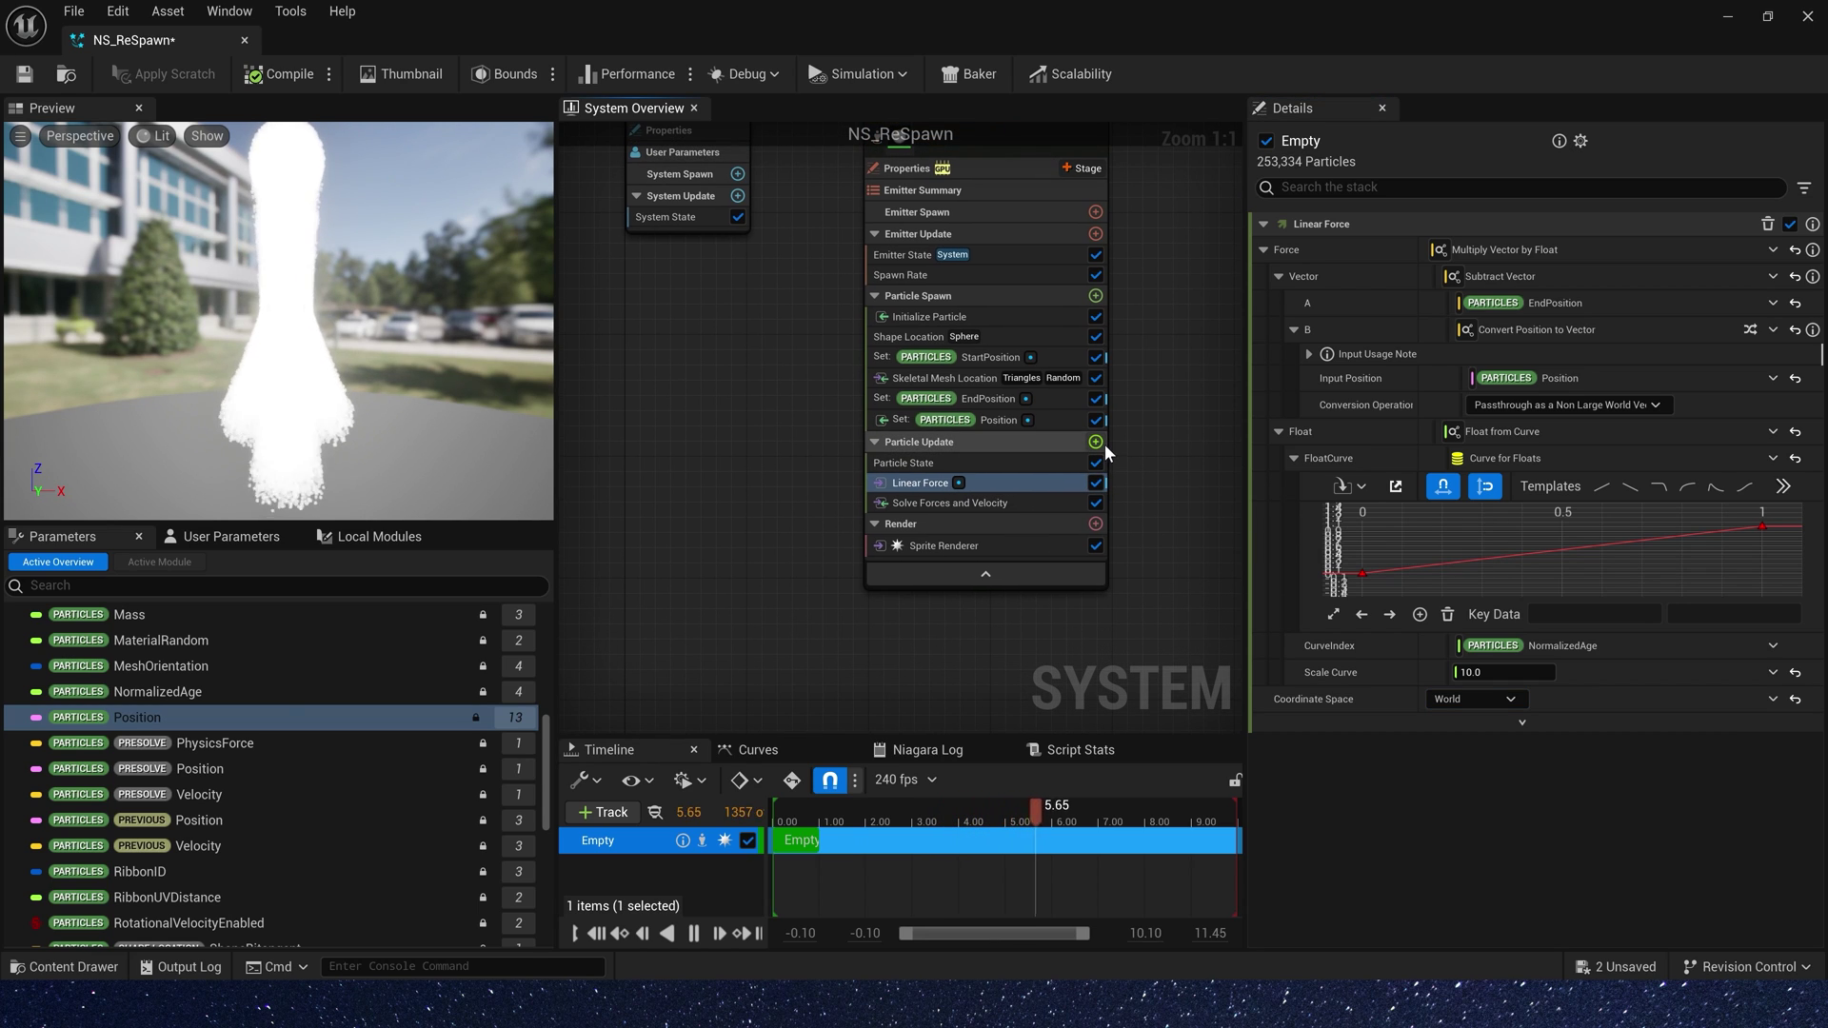
{"action": "left_click", "coordinate": [1095, 443]}
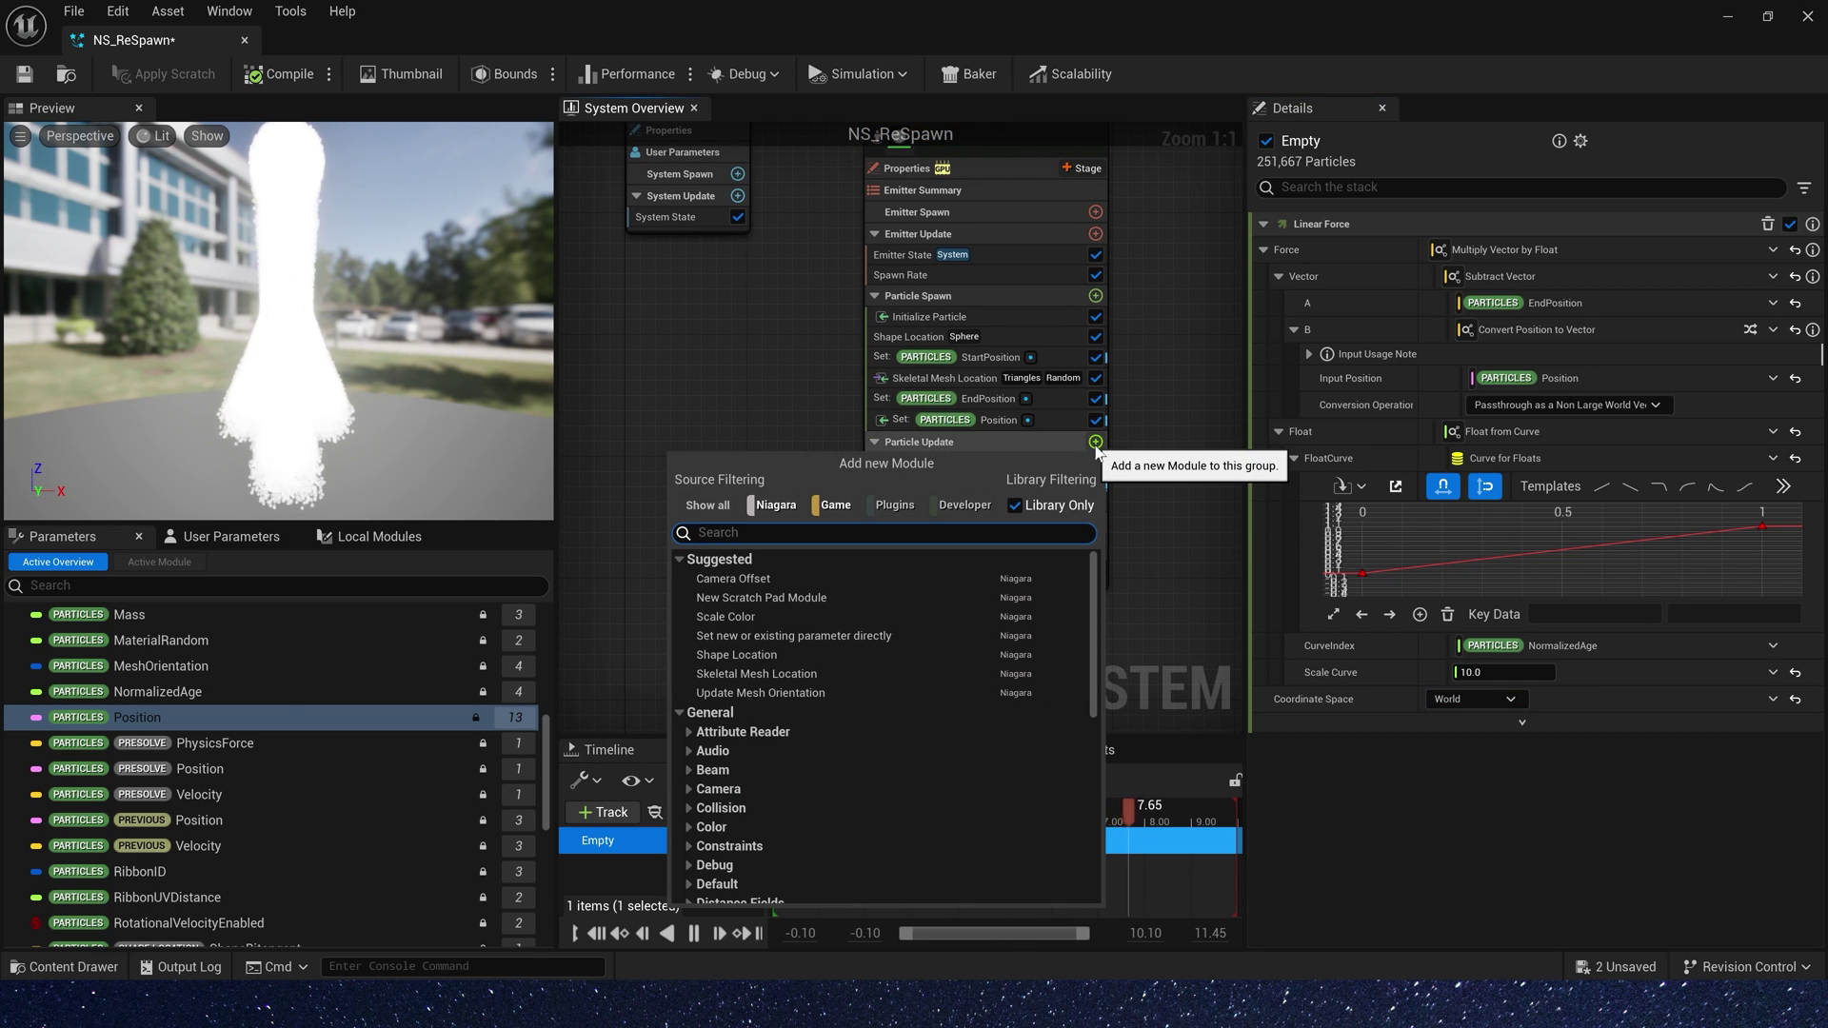
{"action": "type", "text": "curl"}
{"action": "key", "text": "Return"}
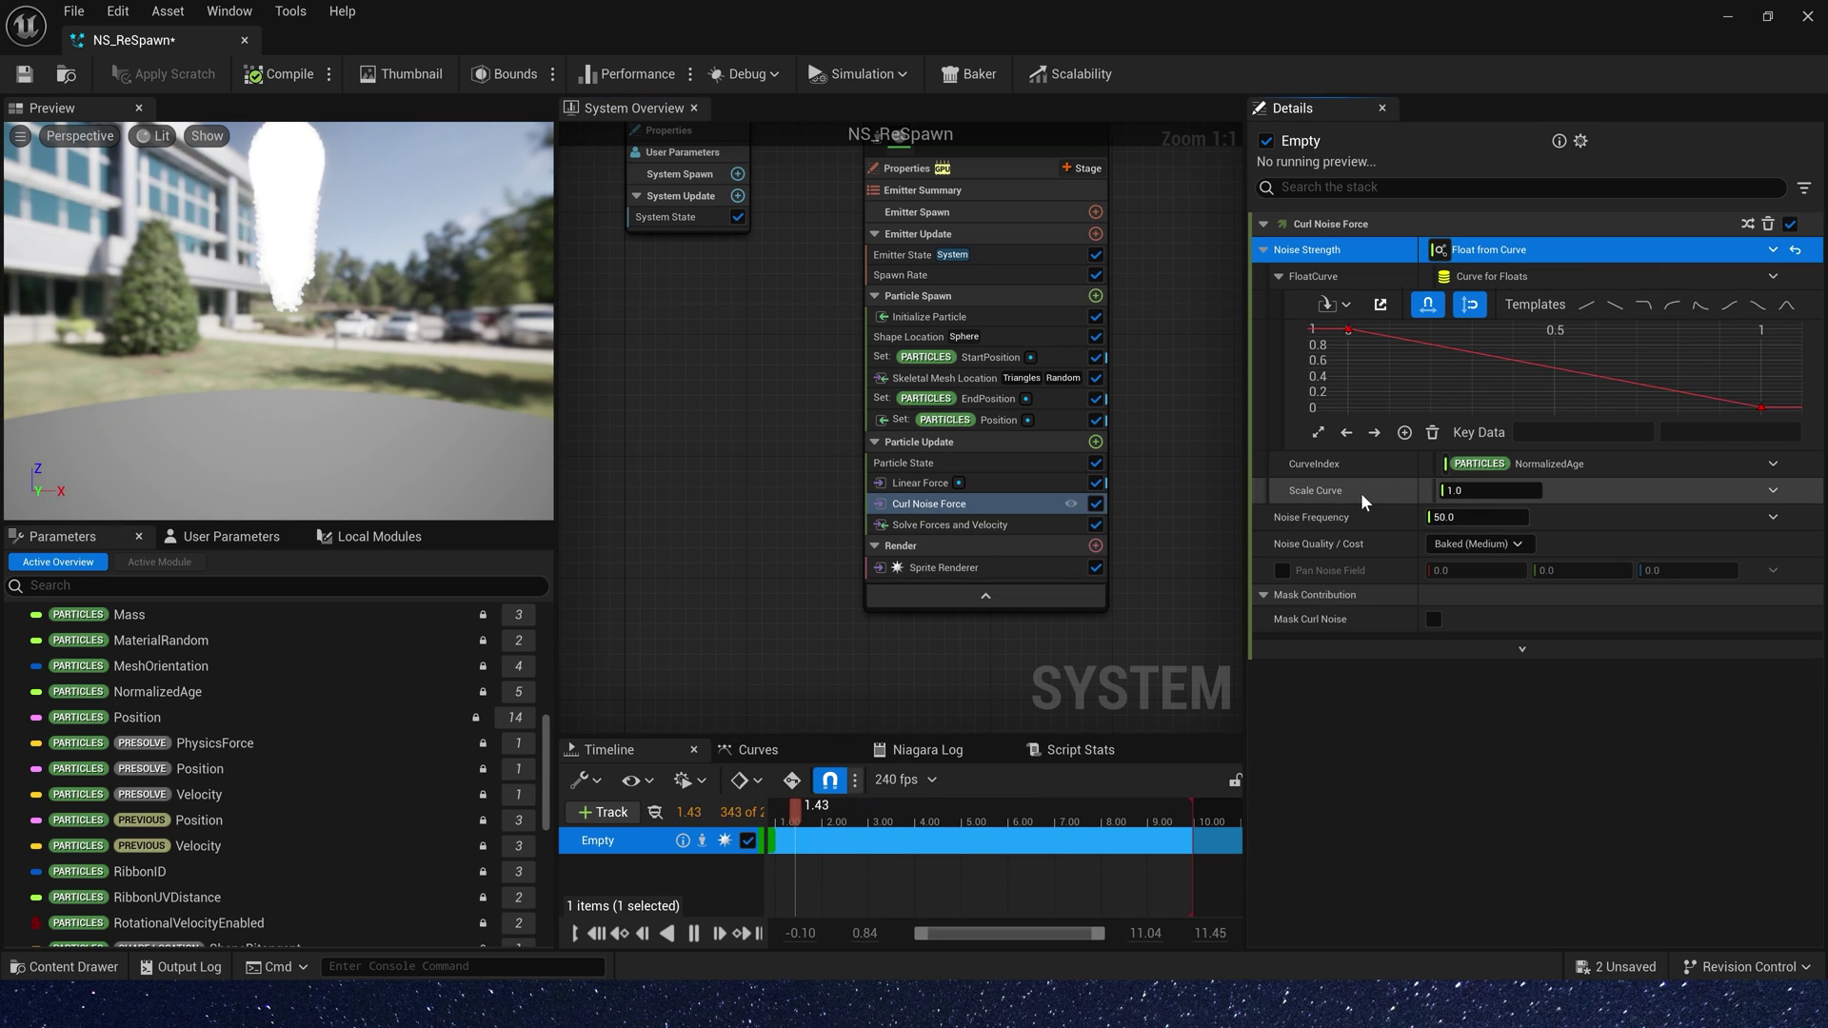
Set curl noise Scale Curve to 500, Noise Frequency to 25, and enable Pan Noise Field.
{"action": "left_click", "coordinate": [1482, 491]}
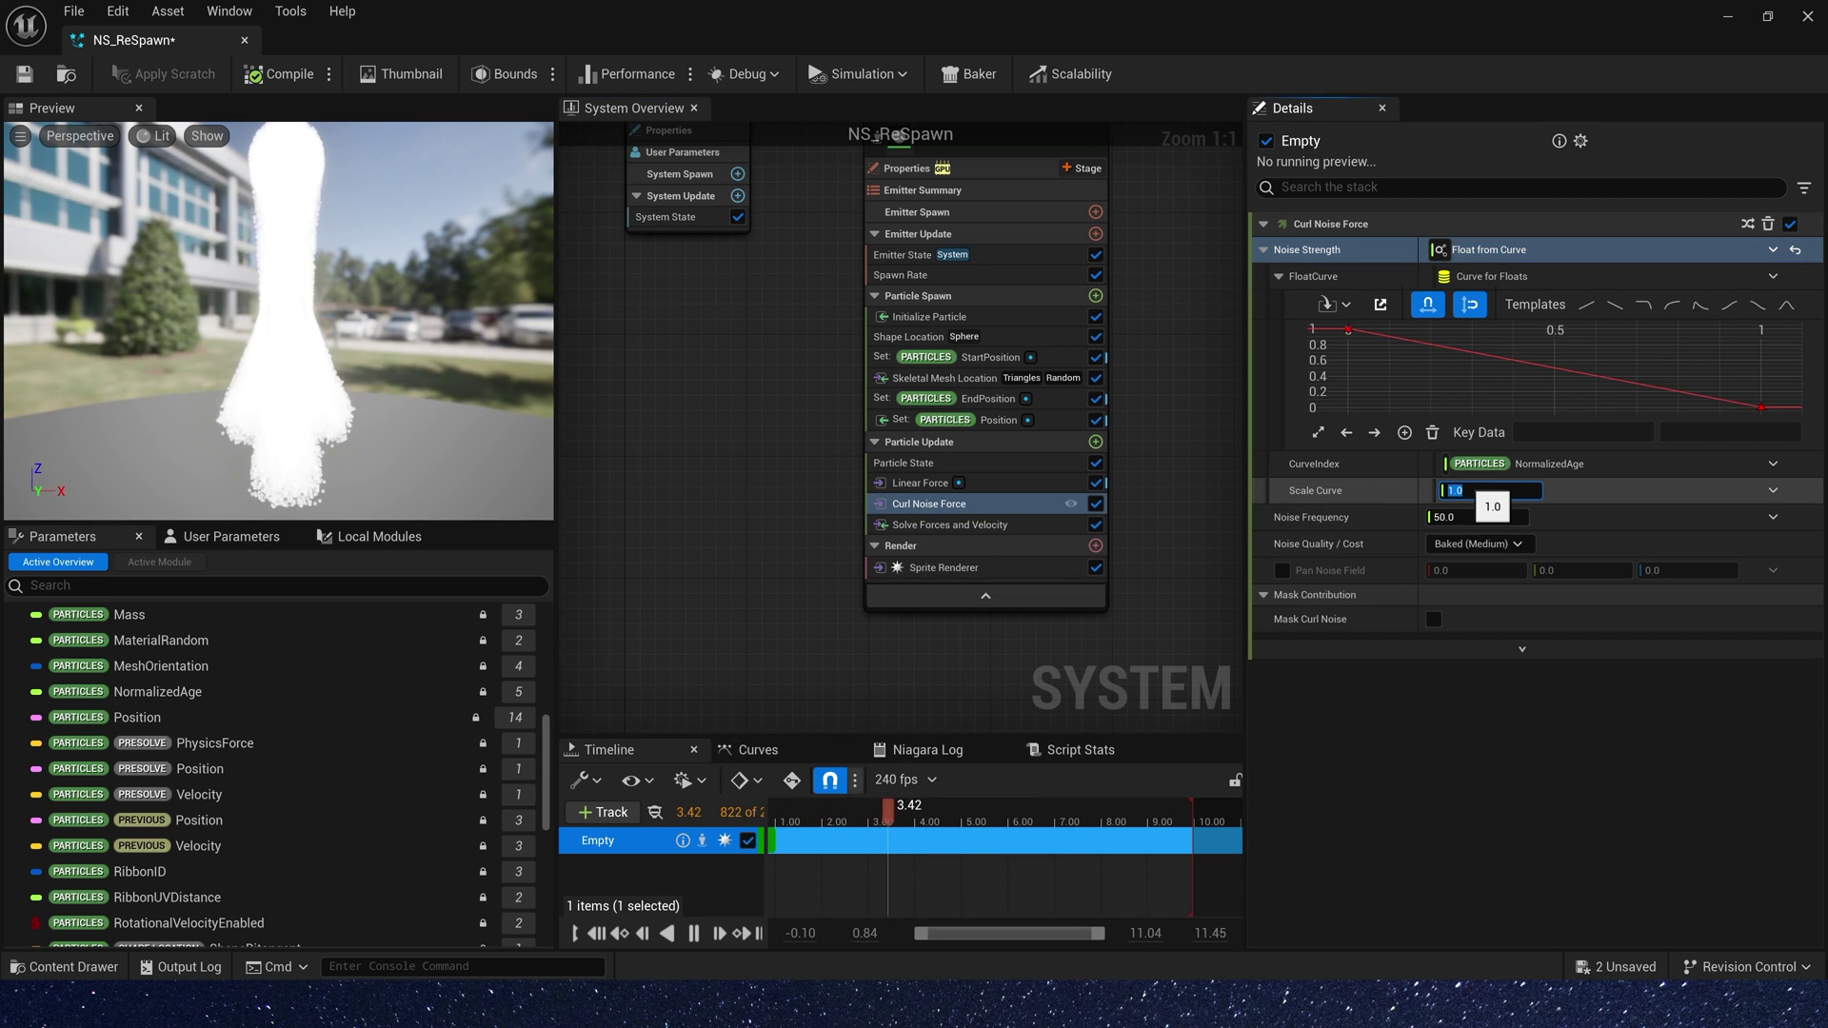
{"action": "type", "text": "500"}
{"action": "key", "text": "Tab"}
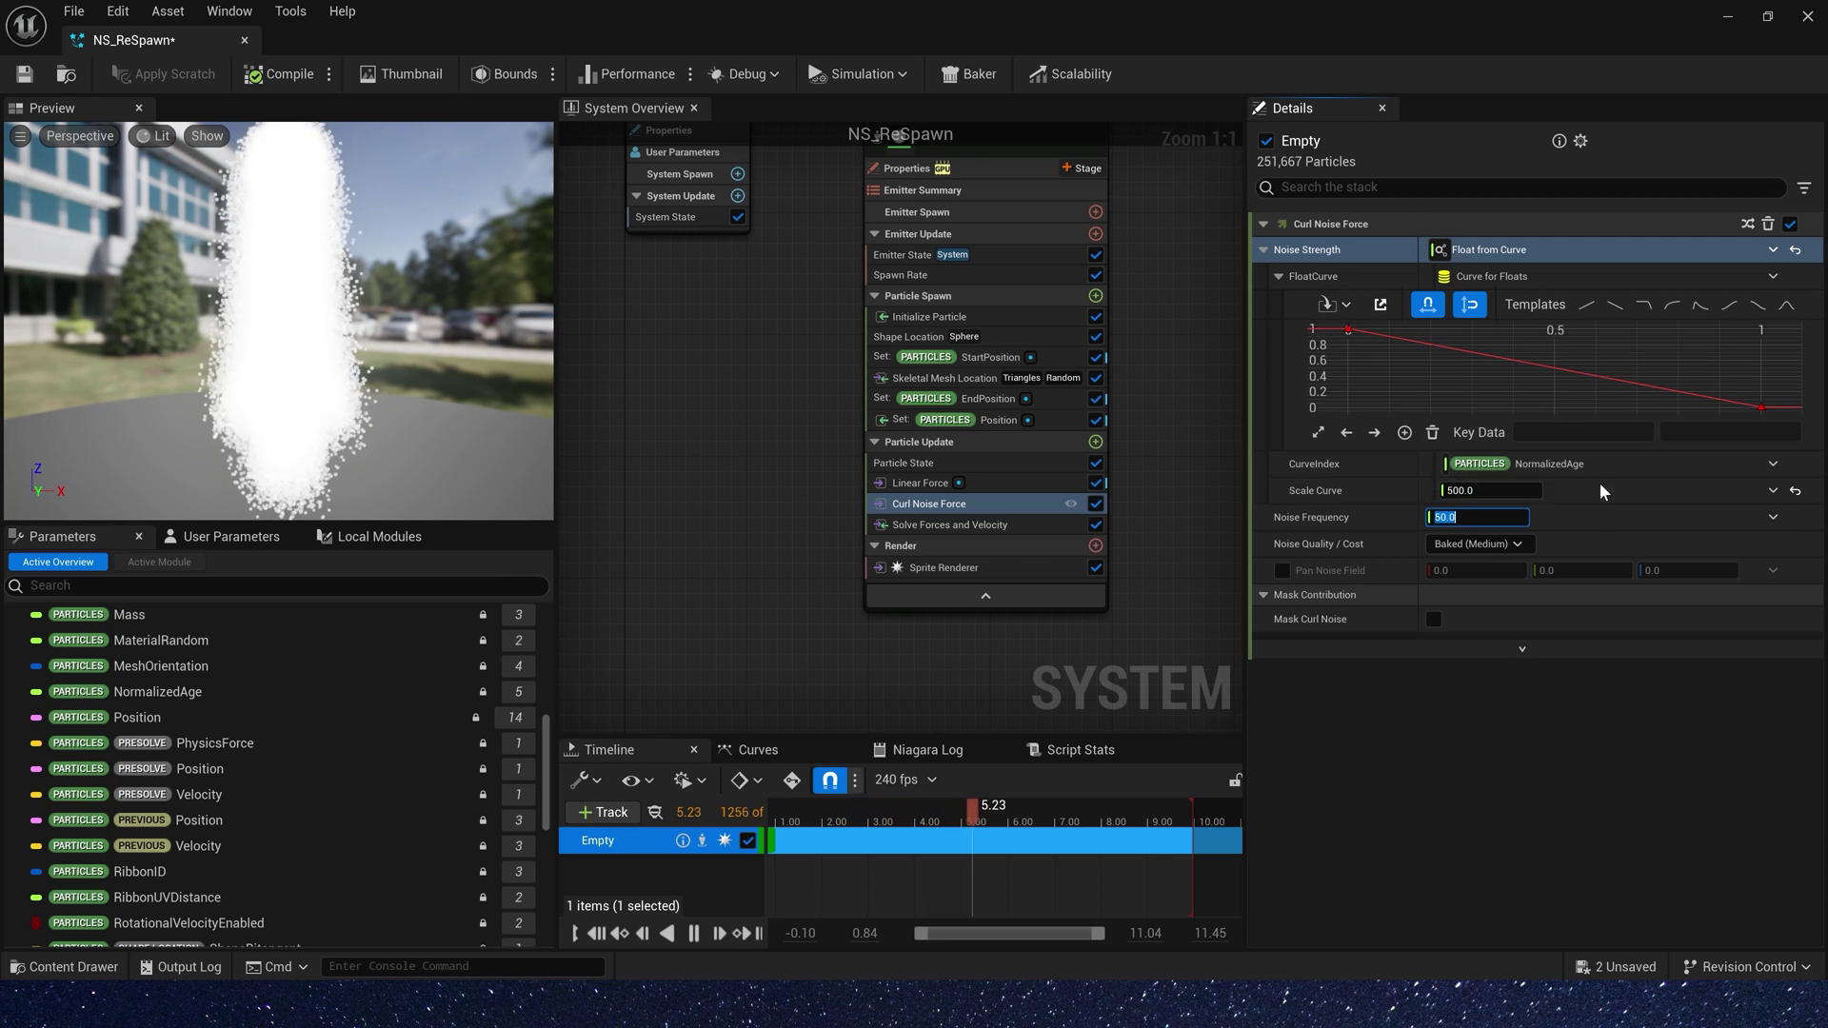
{"action": "type", "text": "2"}
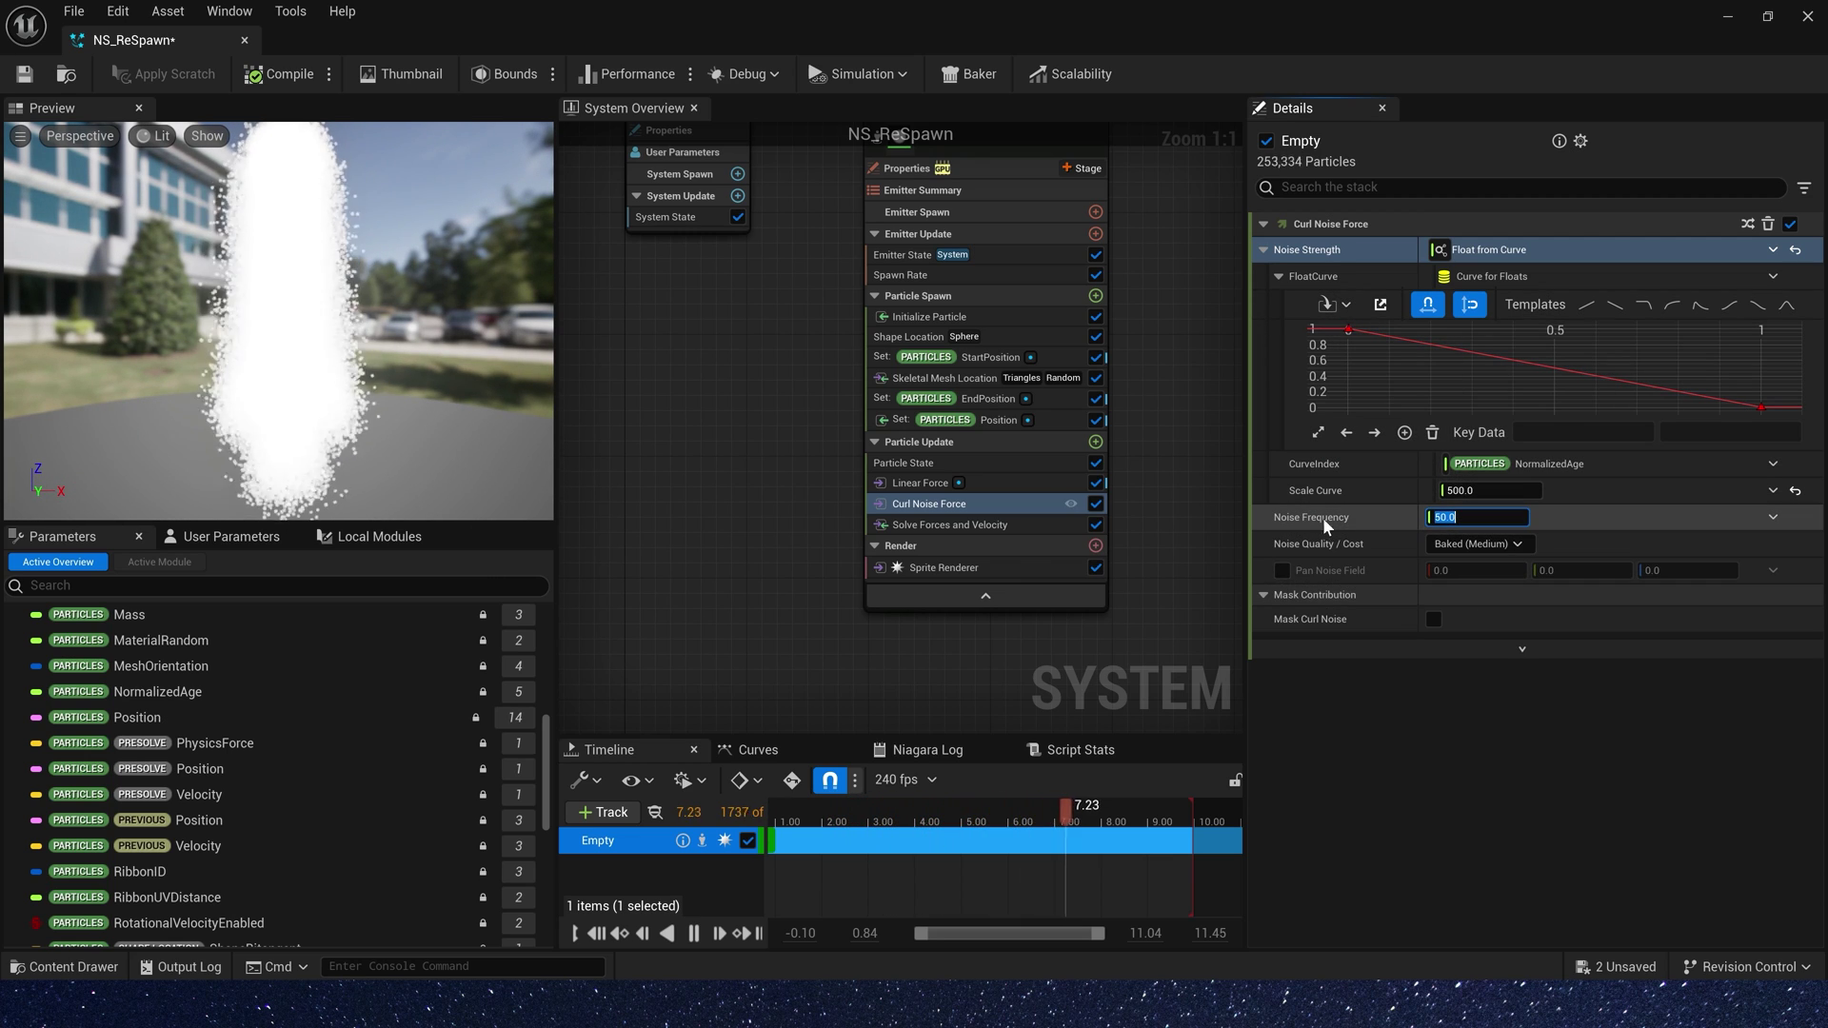
{"action": "type", "text": "5"}
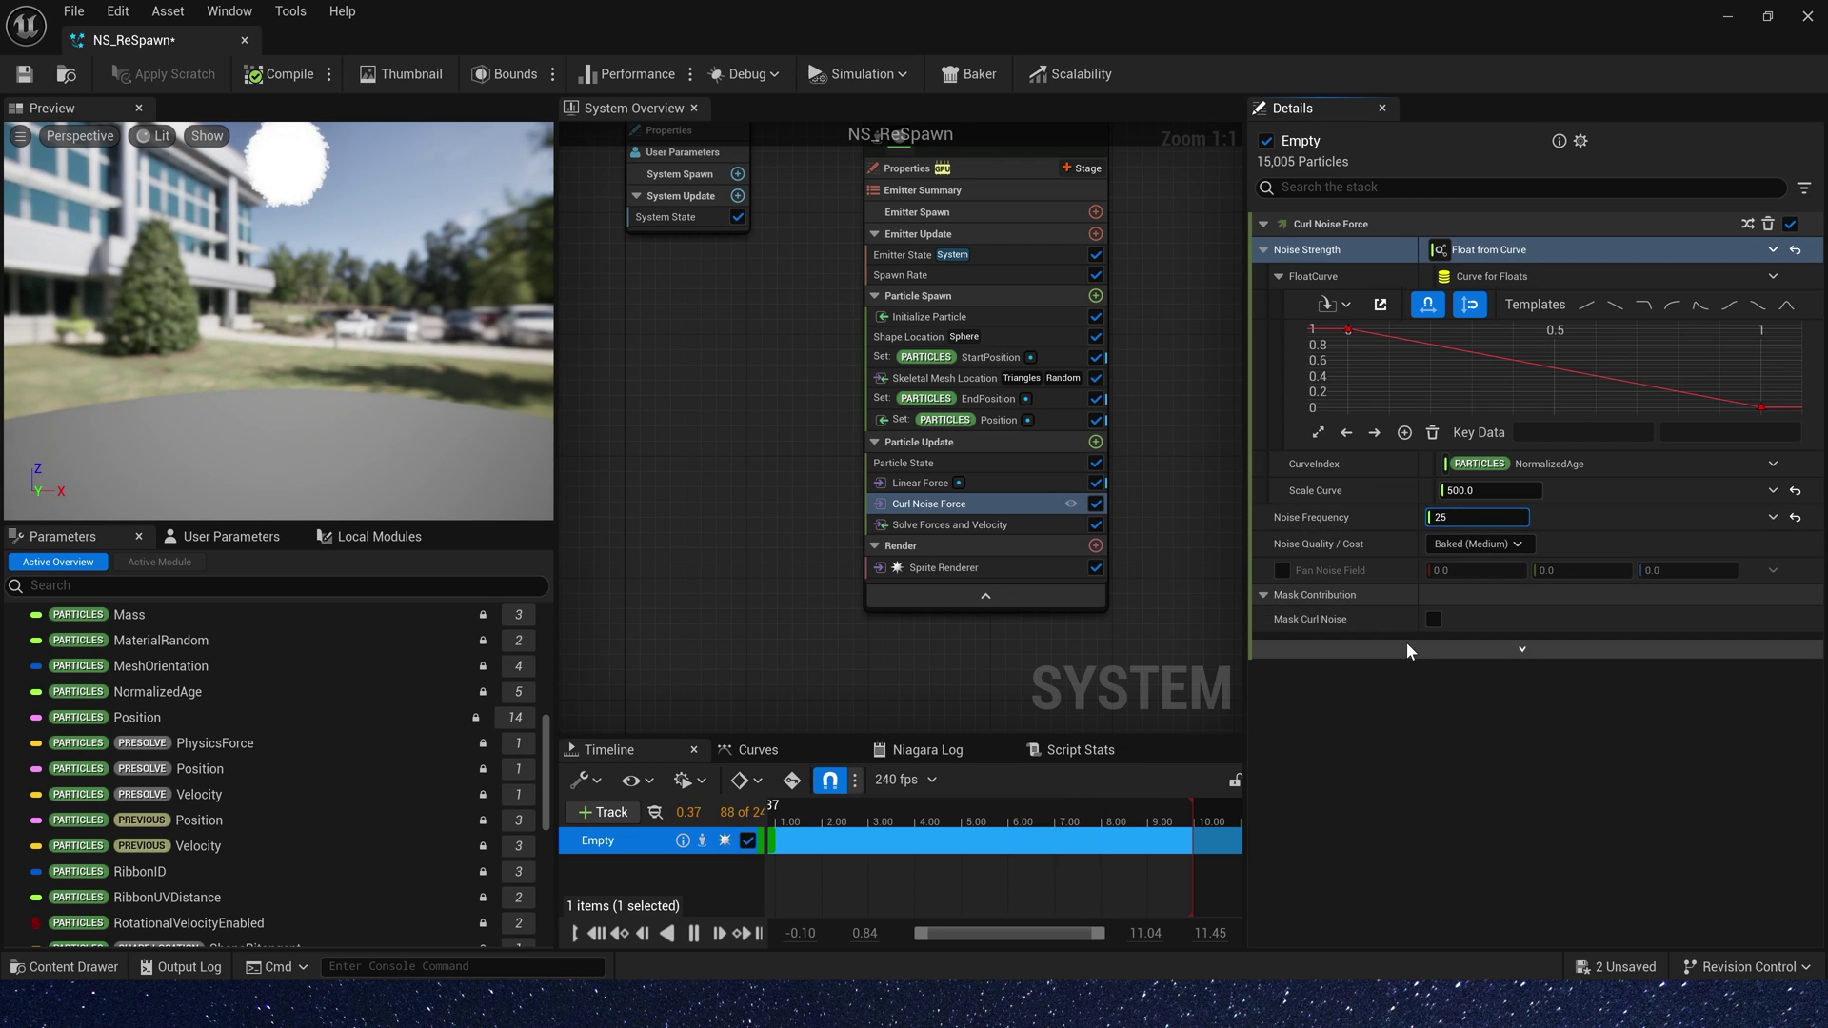
{"action": "left_click", "coordinate": [1282, 570]}
{"action": "left_click", "coordinate": [1476, 570]}
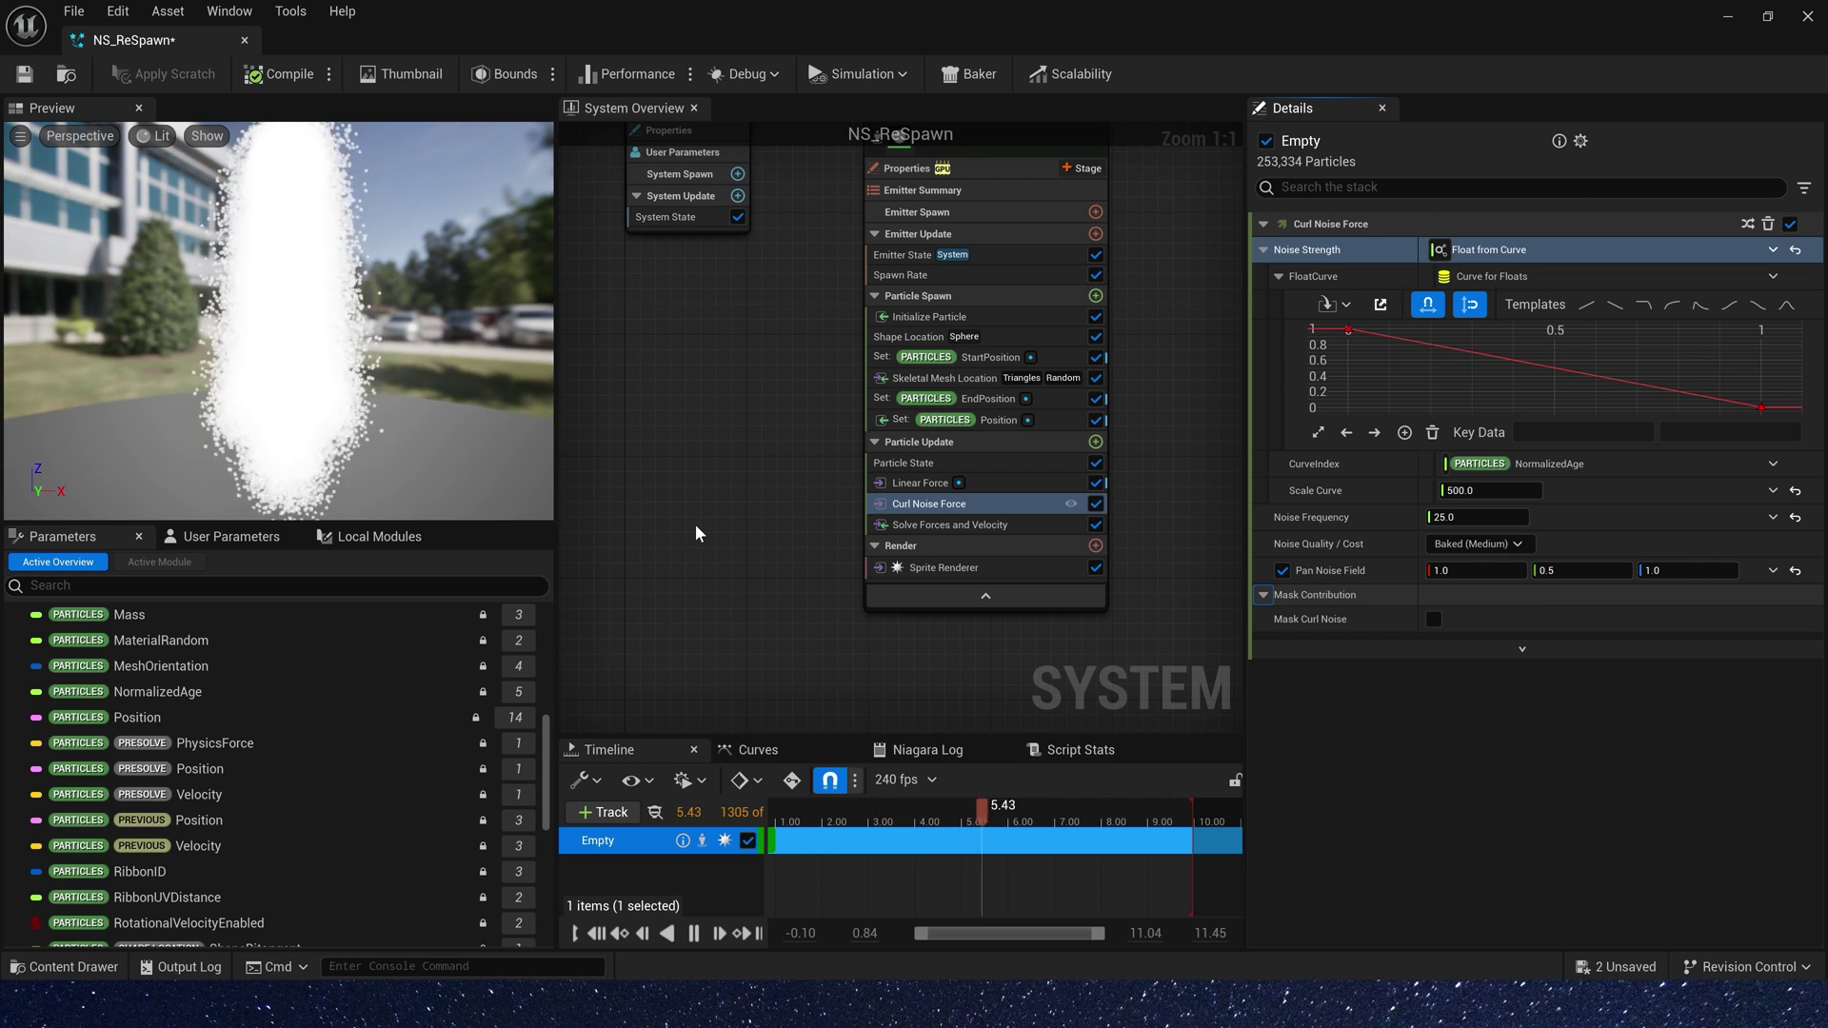
Add a Vortex Force module to Particle Update.
{"action": "left_click", "coordinate": [1095, 442]}
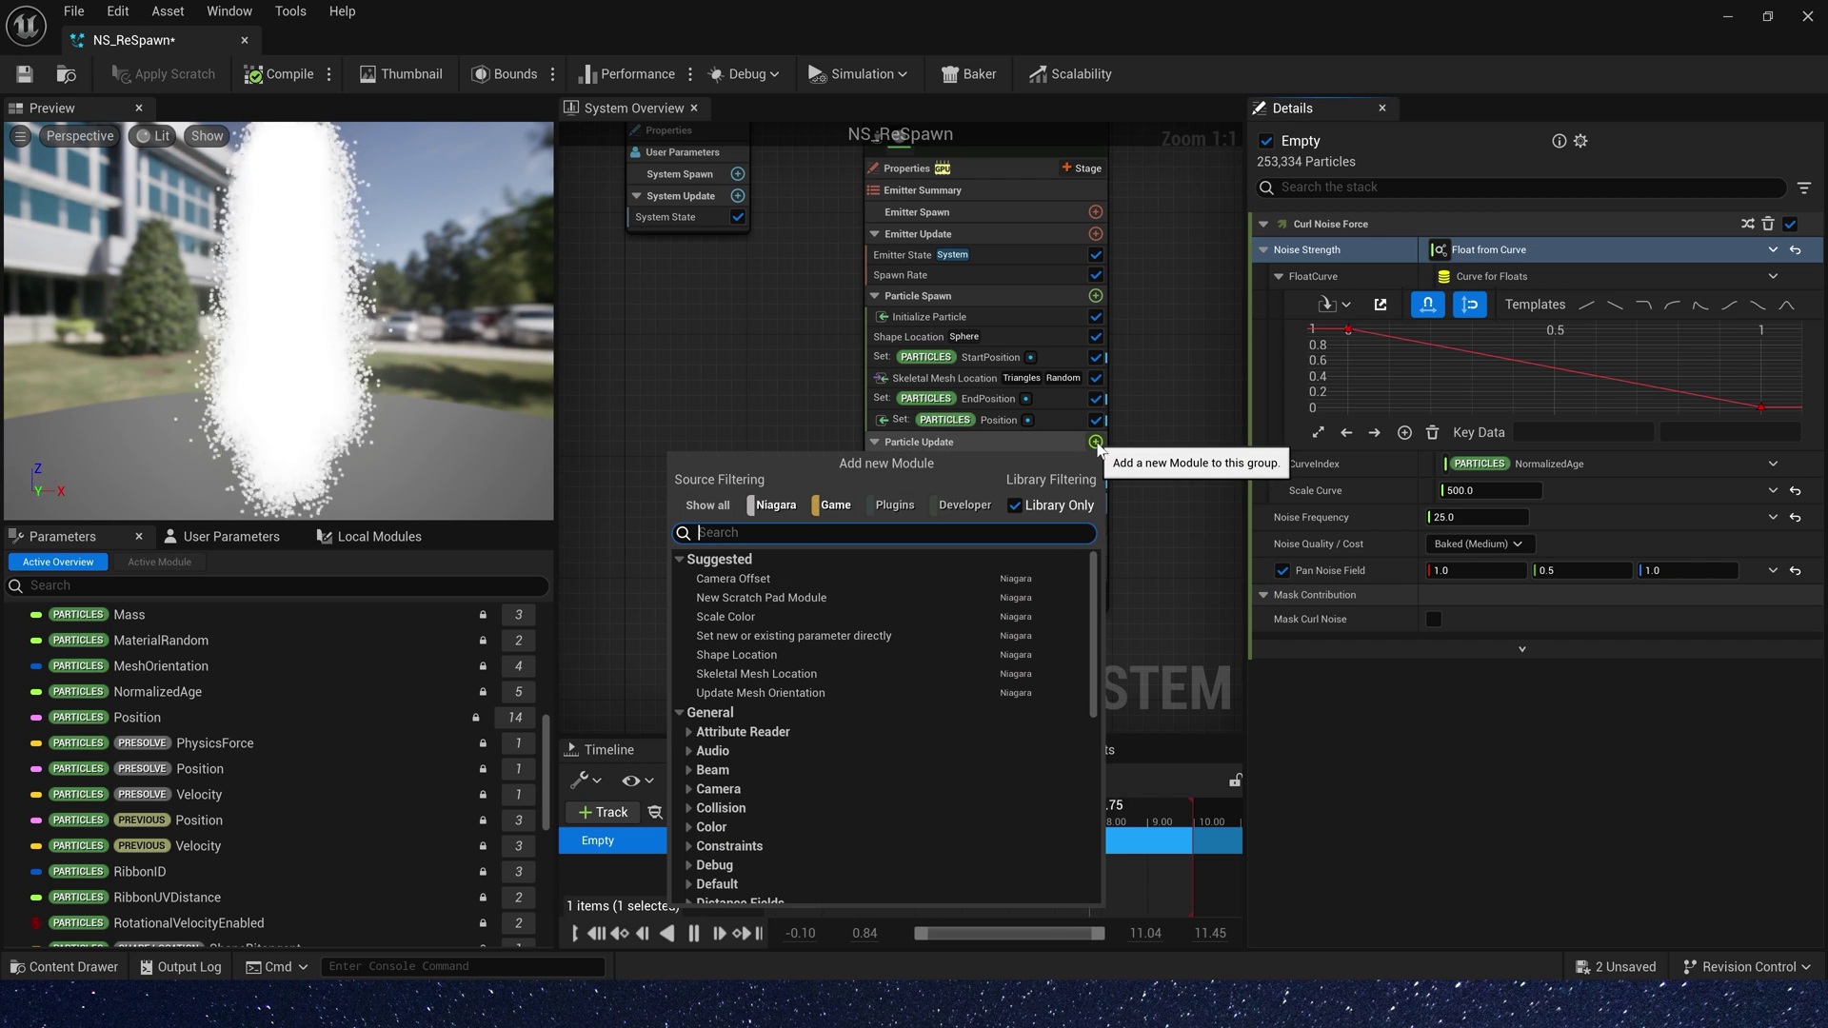
{"action": "type", "text": "vo"}
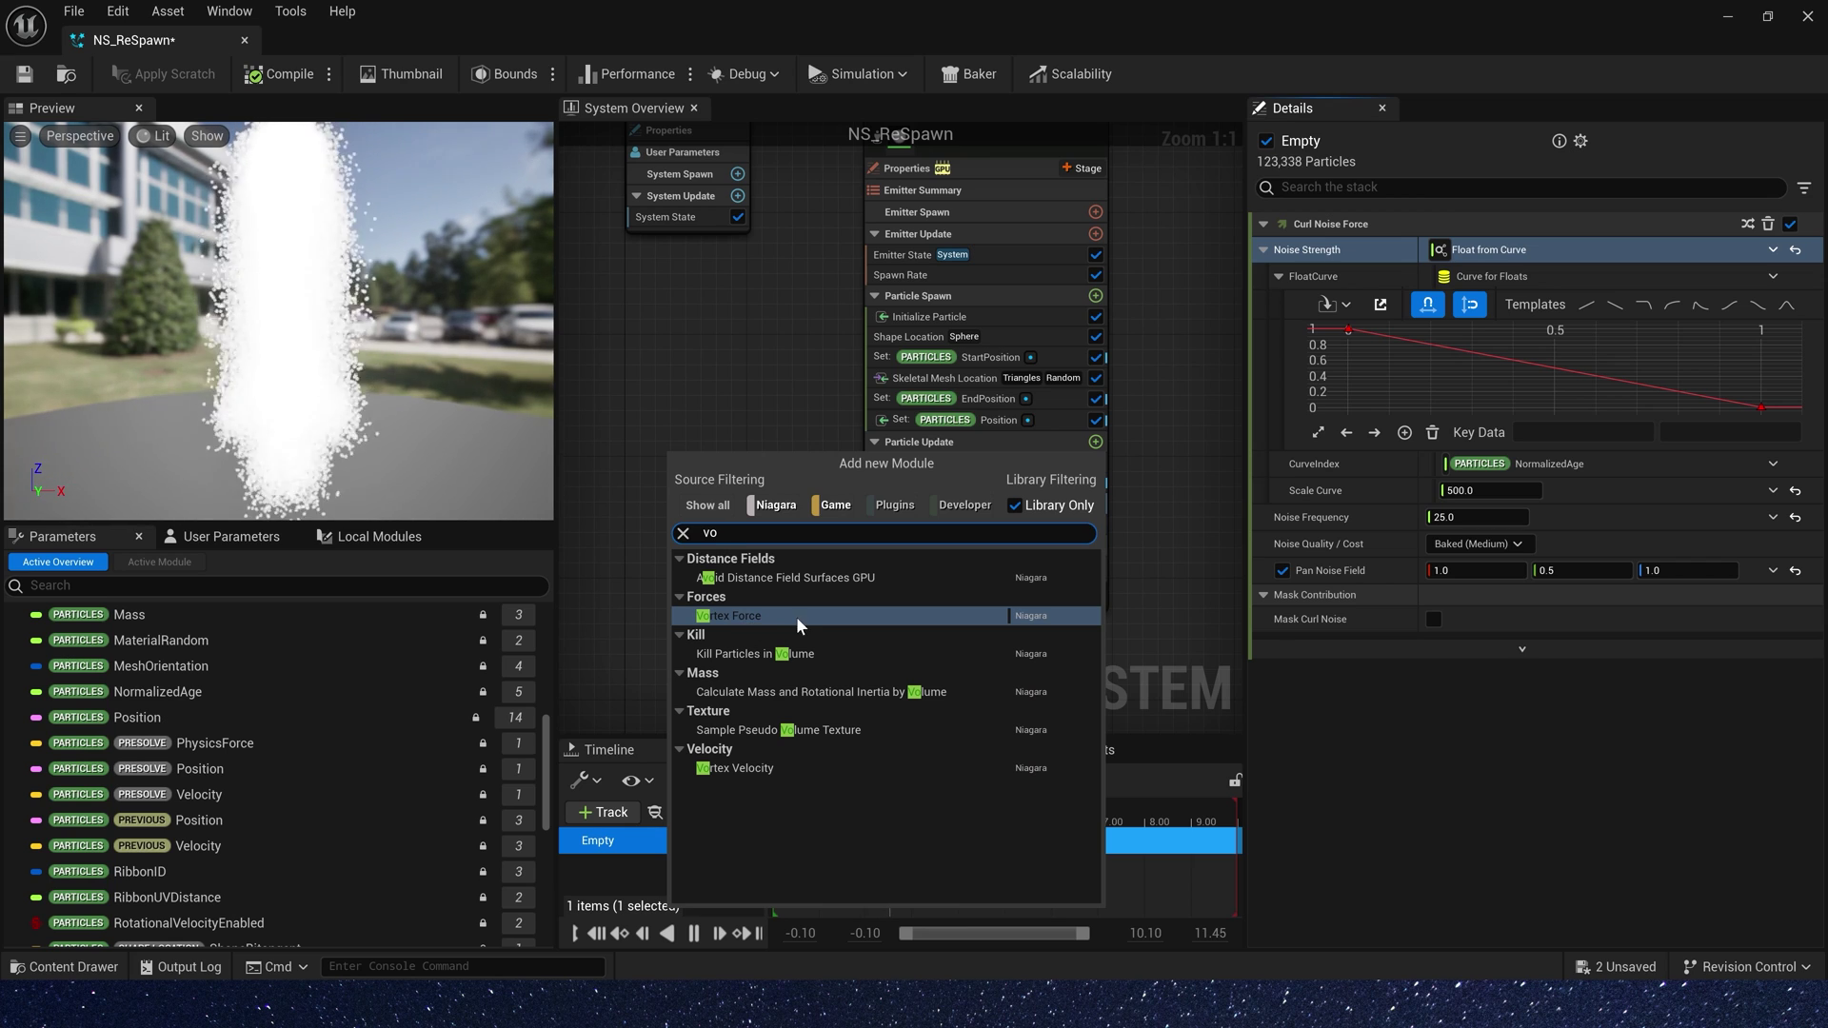
{"action": "left_click", "coordinate": [761, 617]}
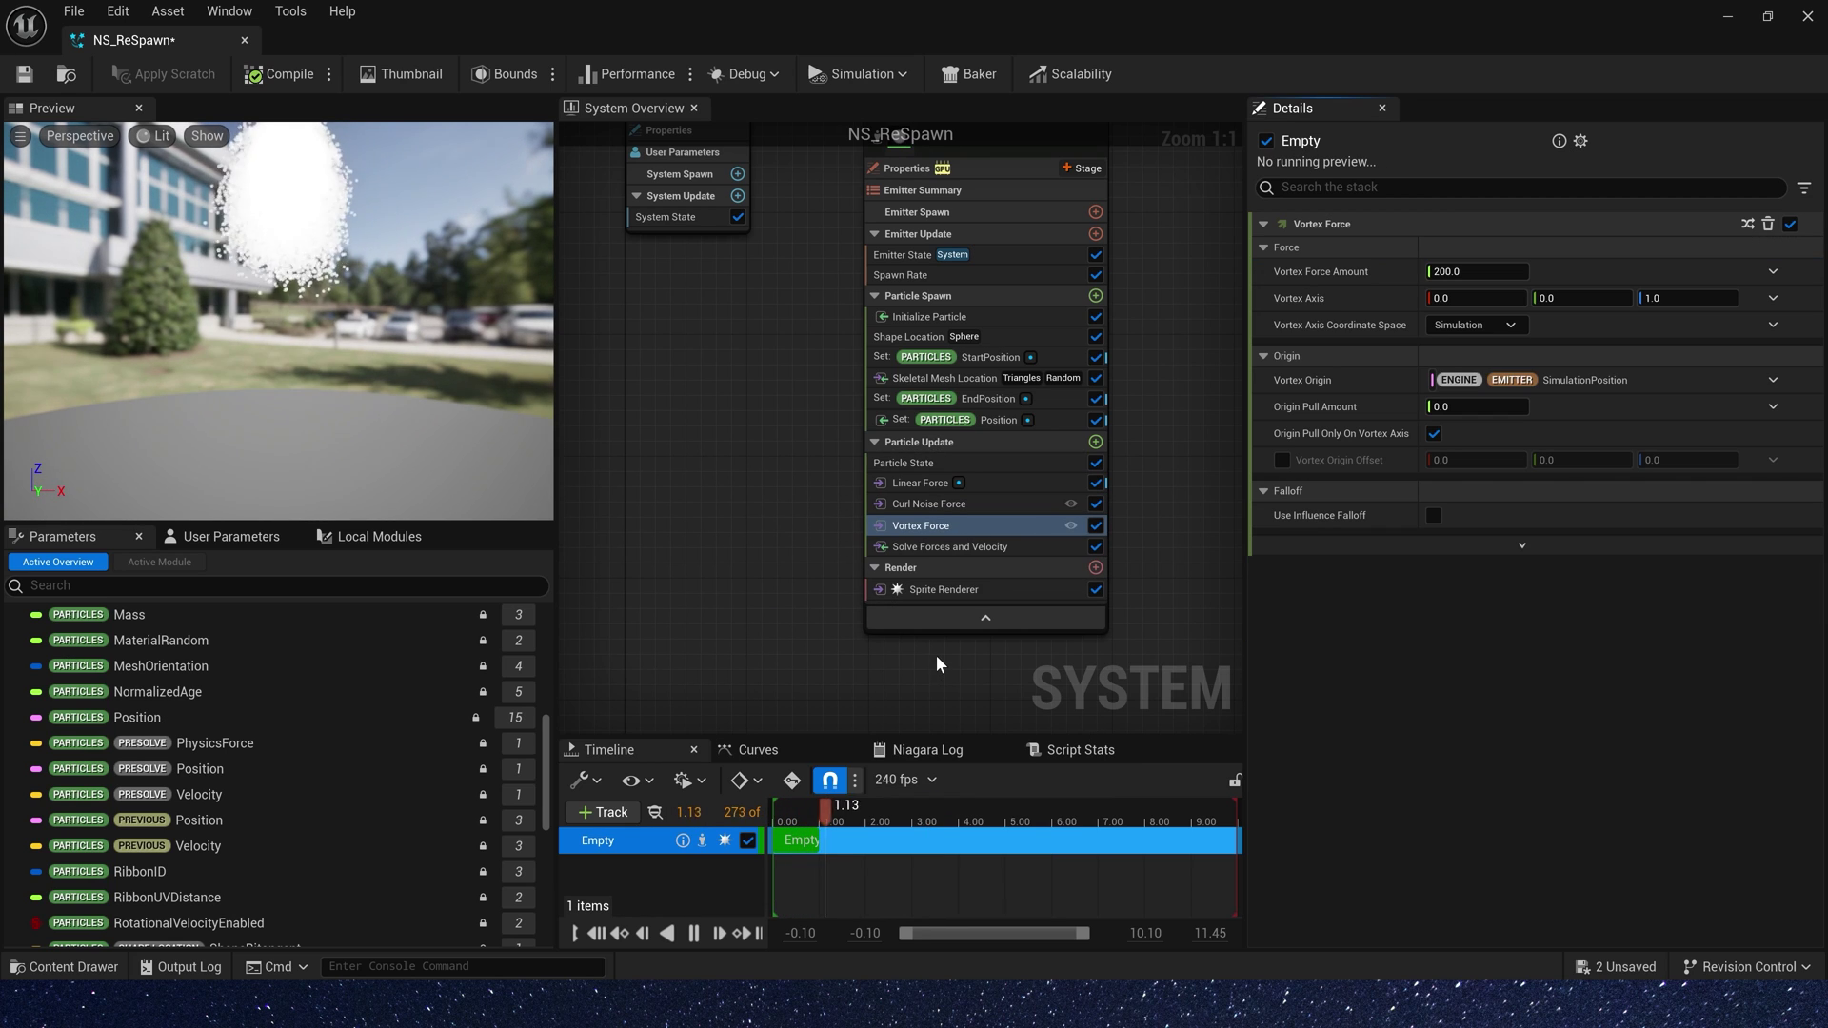
Drive the Vortex Force Amount with Float from Curve, Scale Curve 2000.
{"action": "left_click", "coordinate": [1776, 276]}
{"action": "type", "text": "c"}
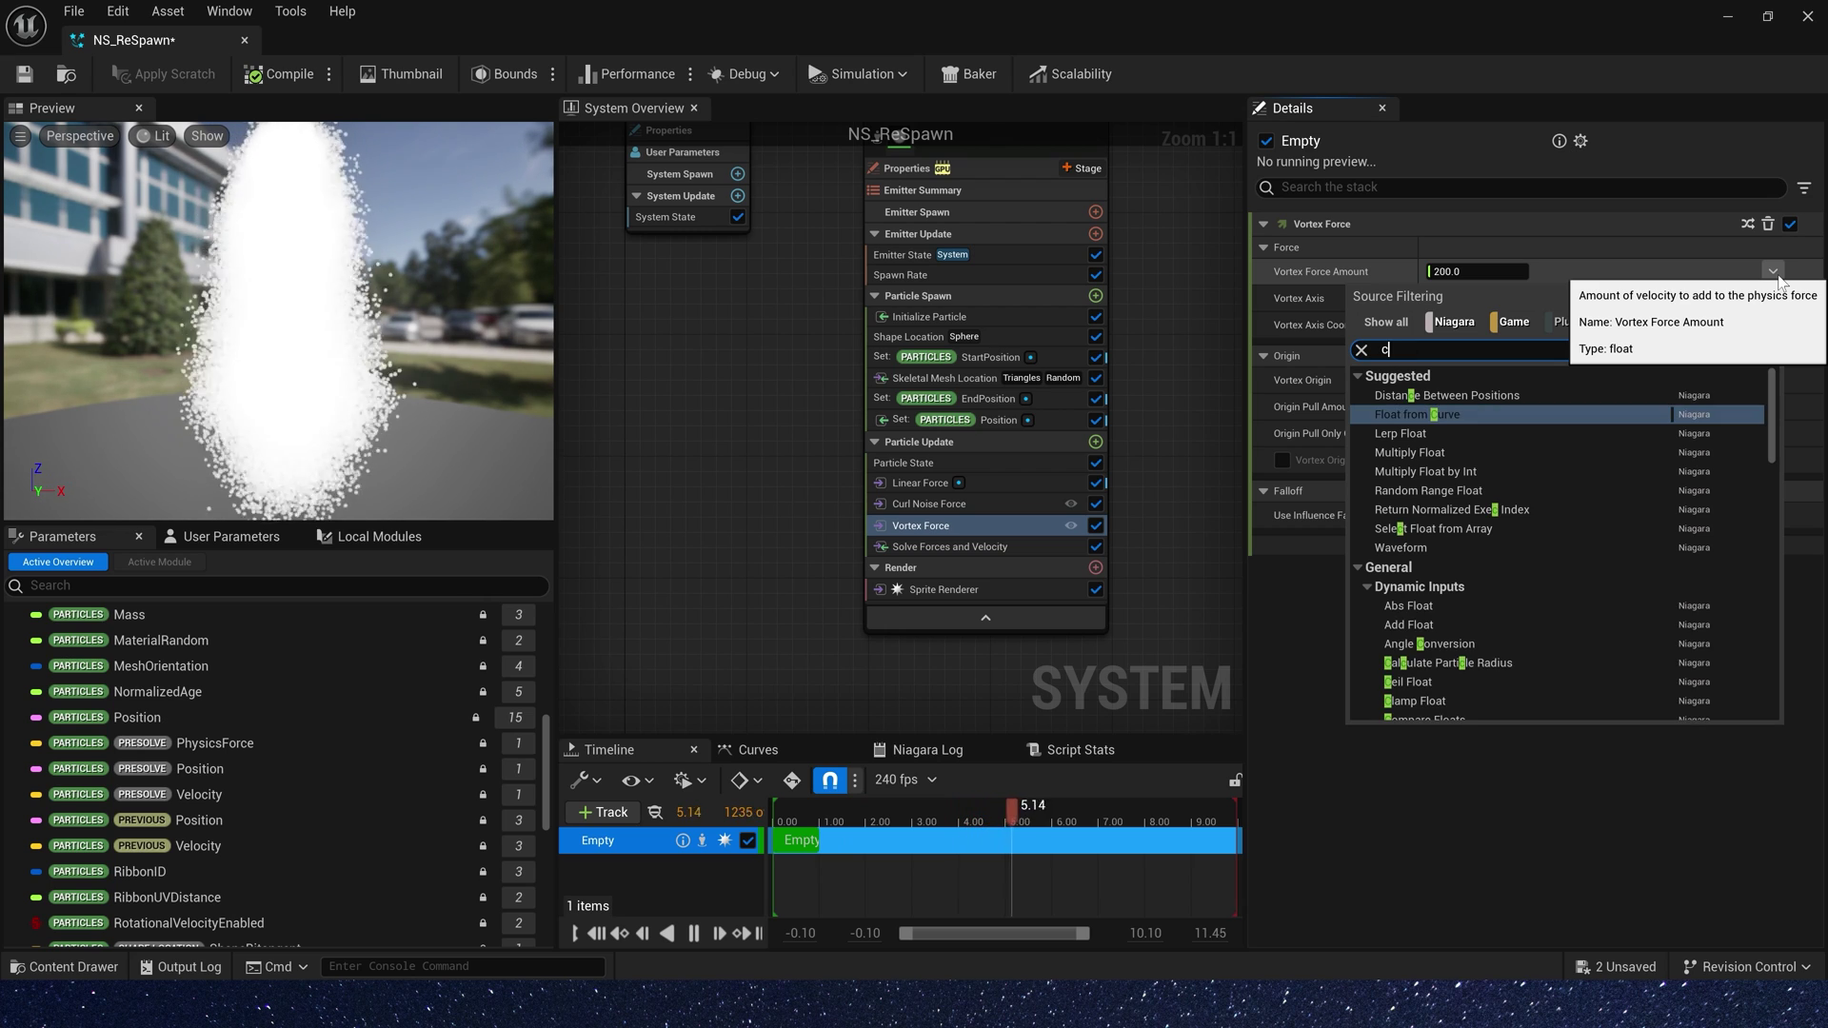
{"action": "type", "text": "ur"}
{"action": "key", "text": "Return"}
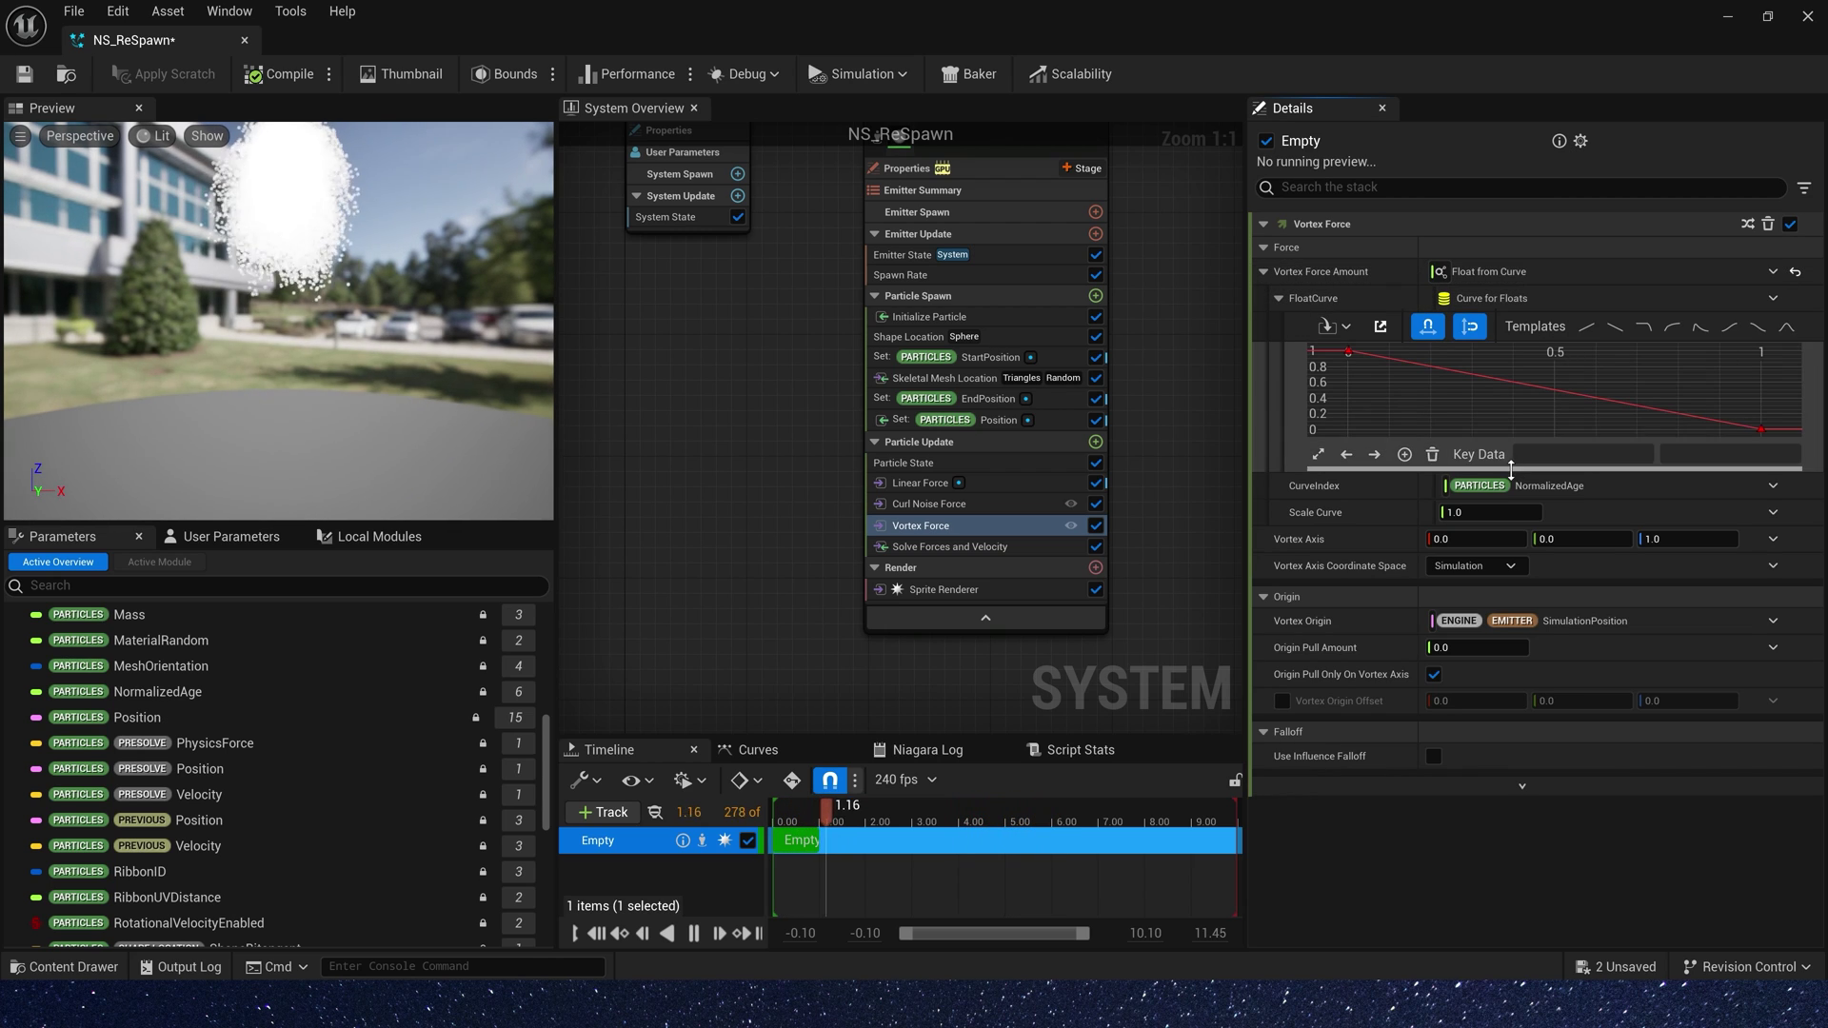
{"action": "left_click", "coordinate": [1471, 512]}
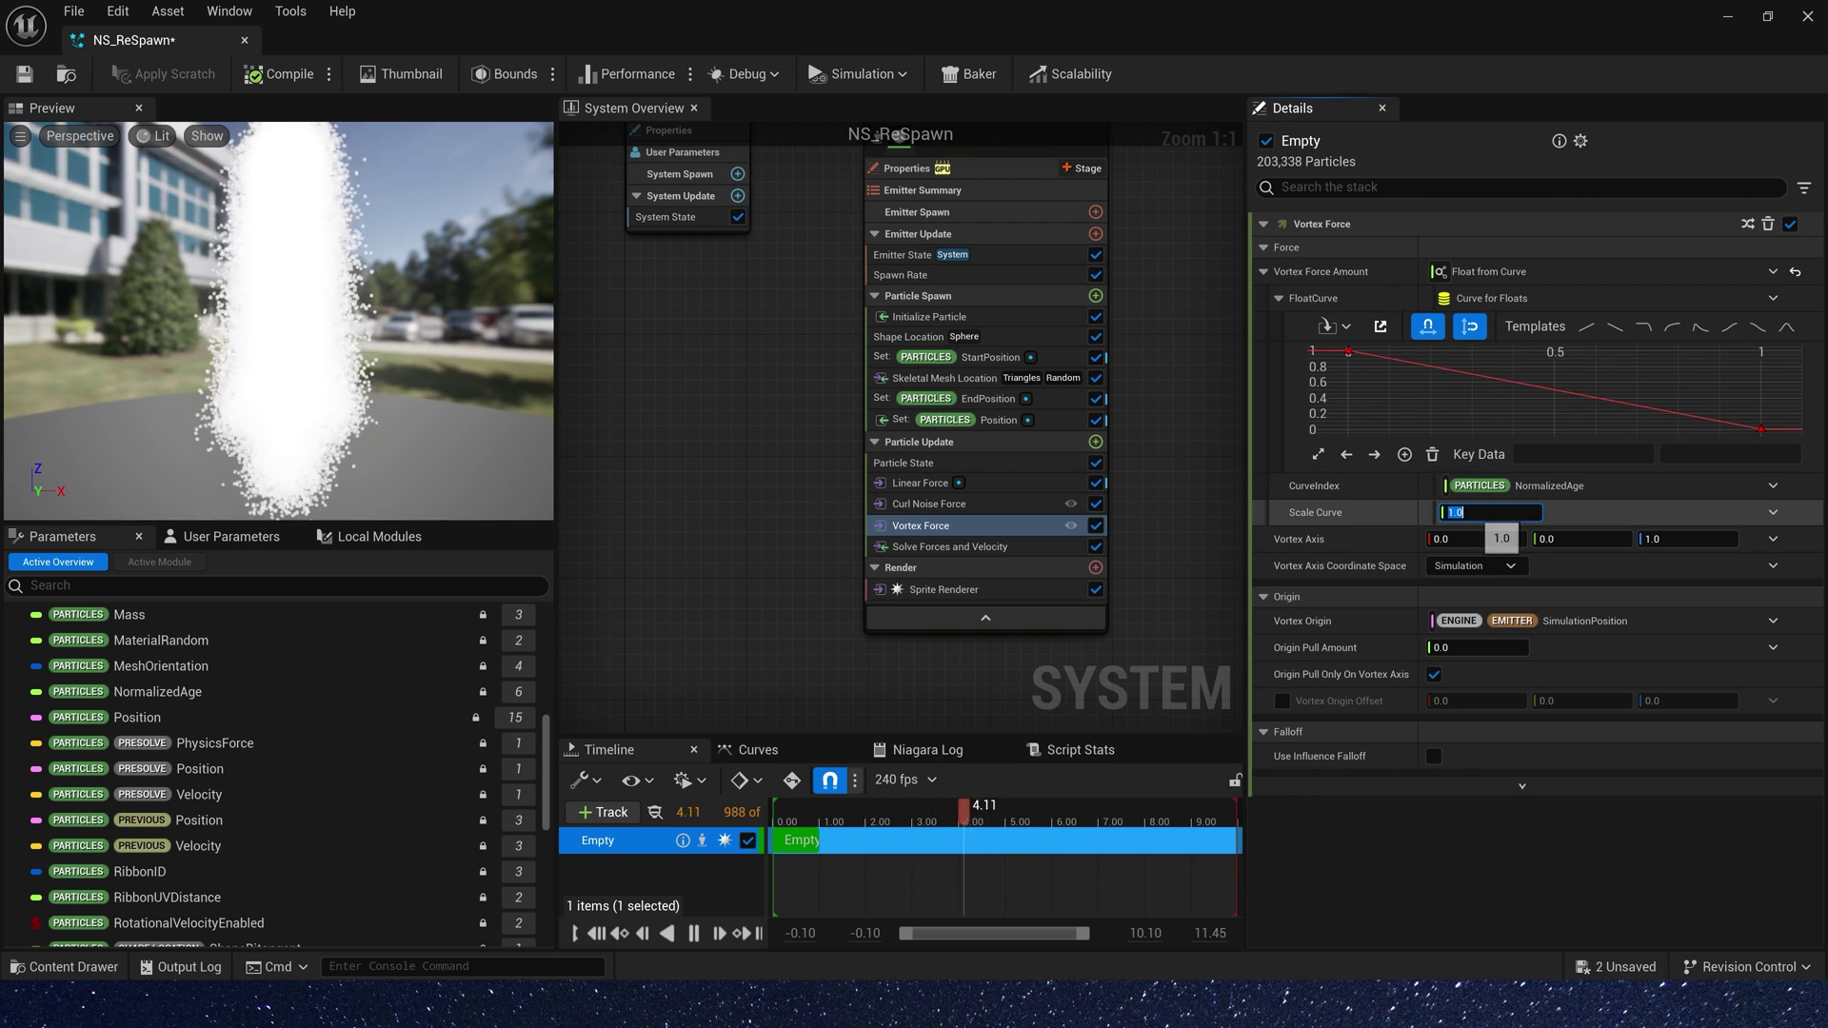
{"action": "type", "text": "2000"}
{"action": "key", "text": "Tab"}
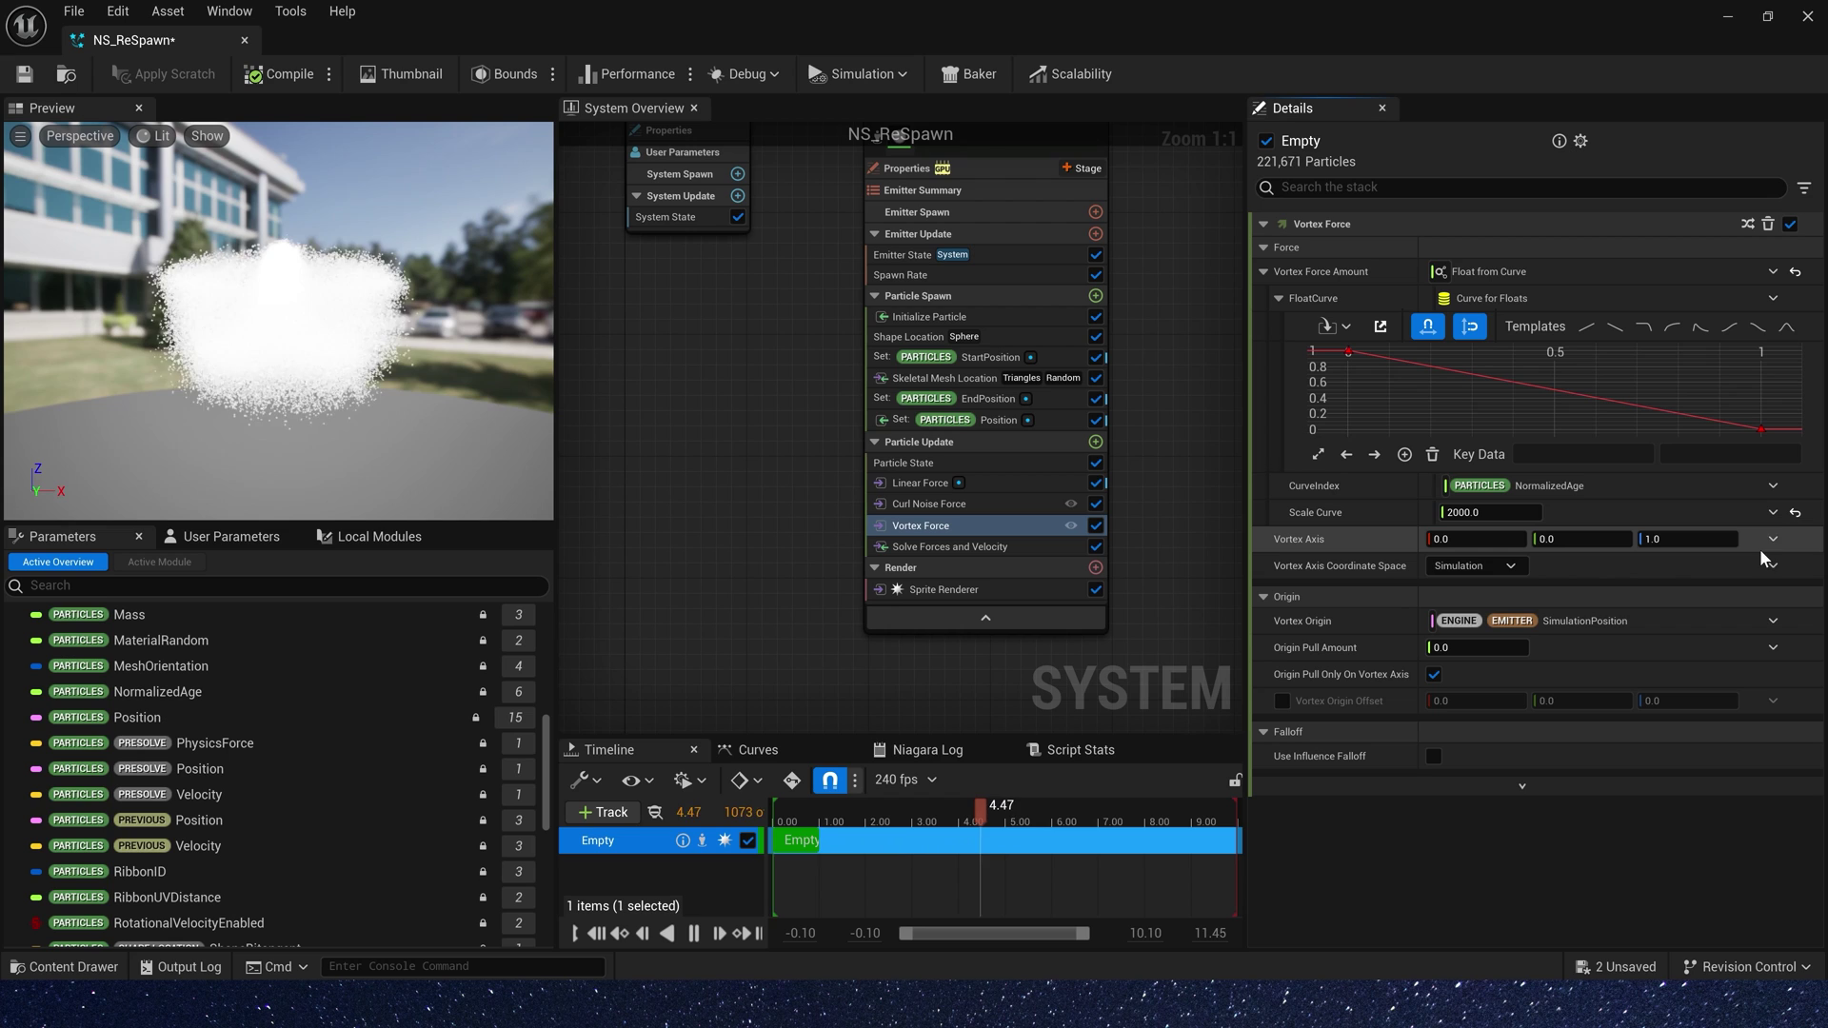
Split Vortex Axis and make X a Uniform A or B float (-1/1) weighted by a Random Bool.
{"action": "left_click", "coordinate": [1772, 539]}
{"action": "left_click", "coordinate": [1504, 238]}
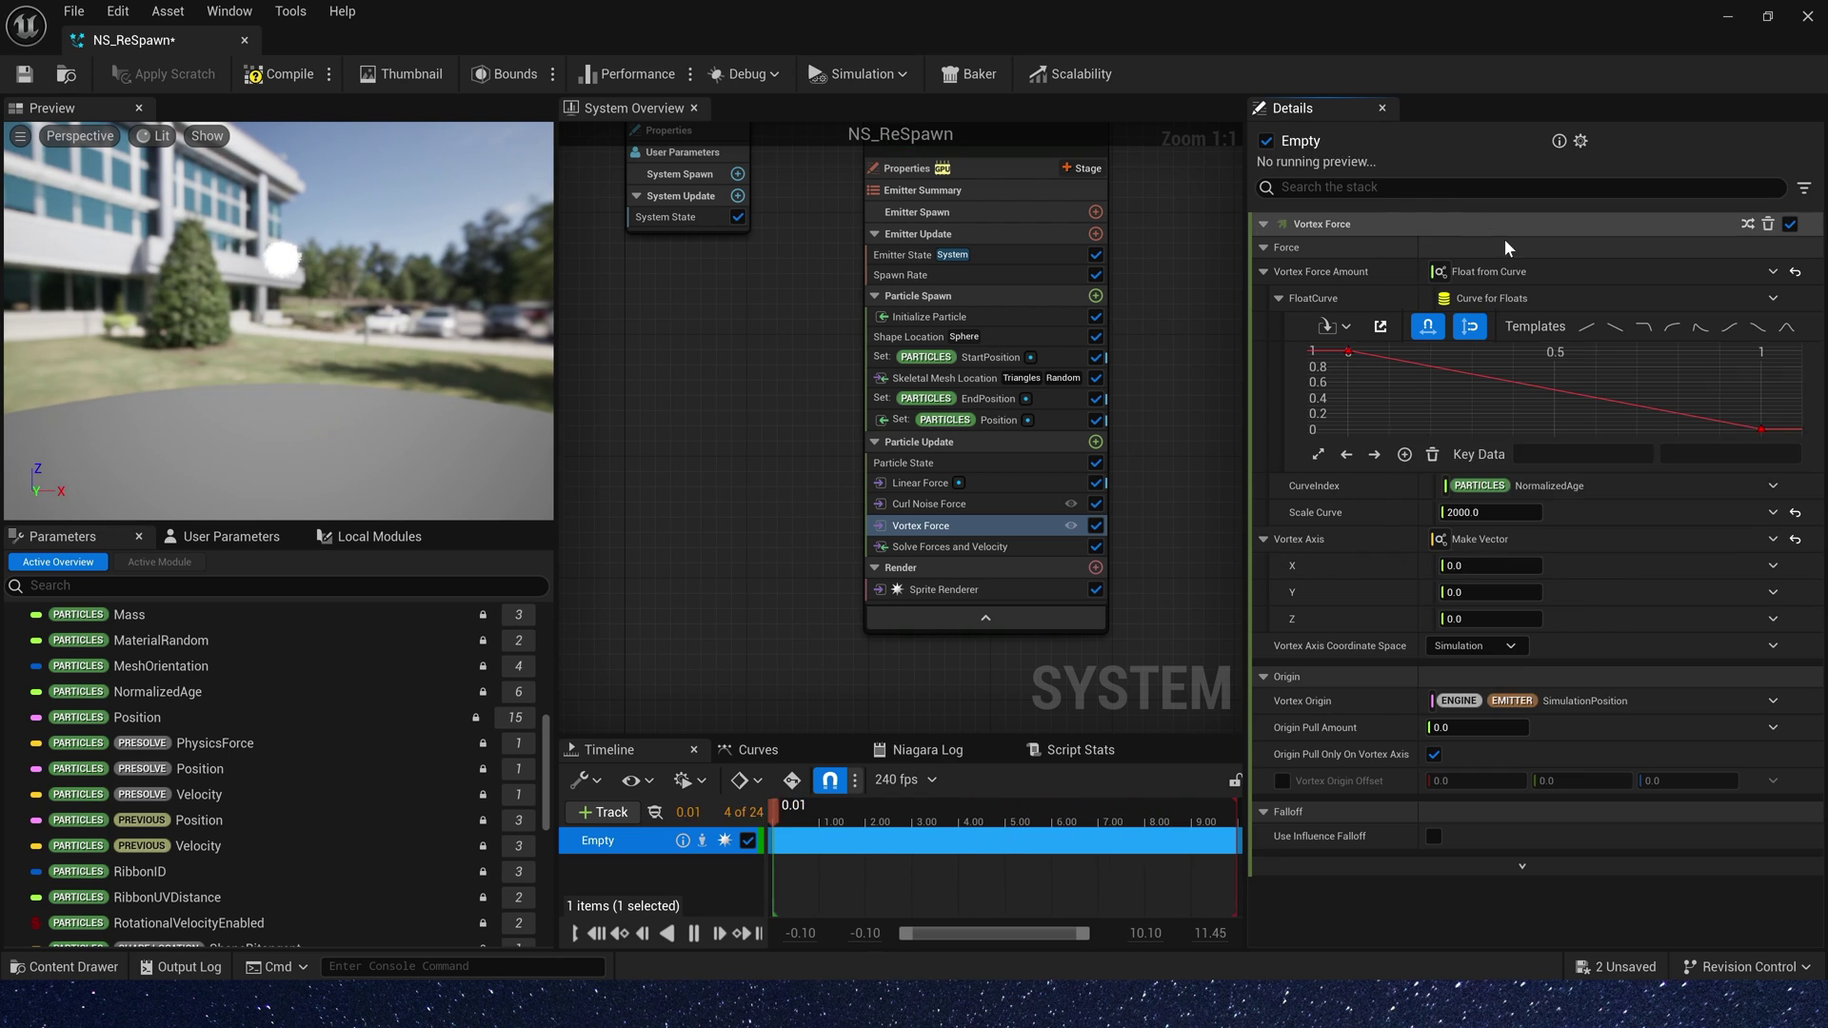
{"action": "left_click", "coordinate": [1773, 567]}
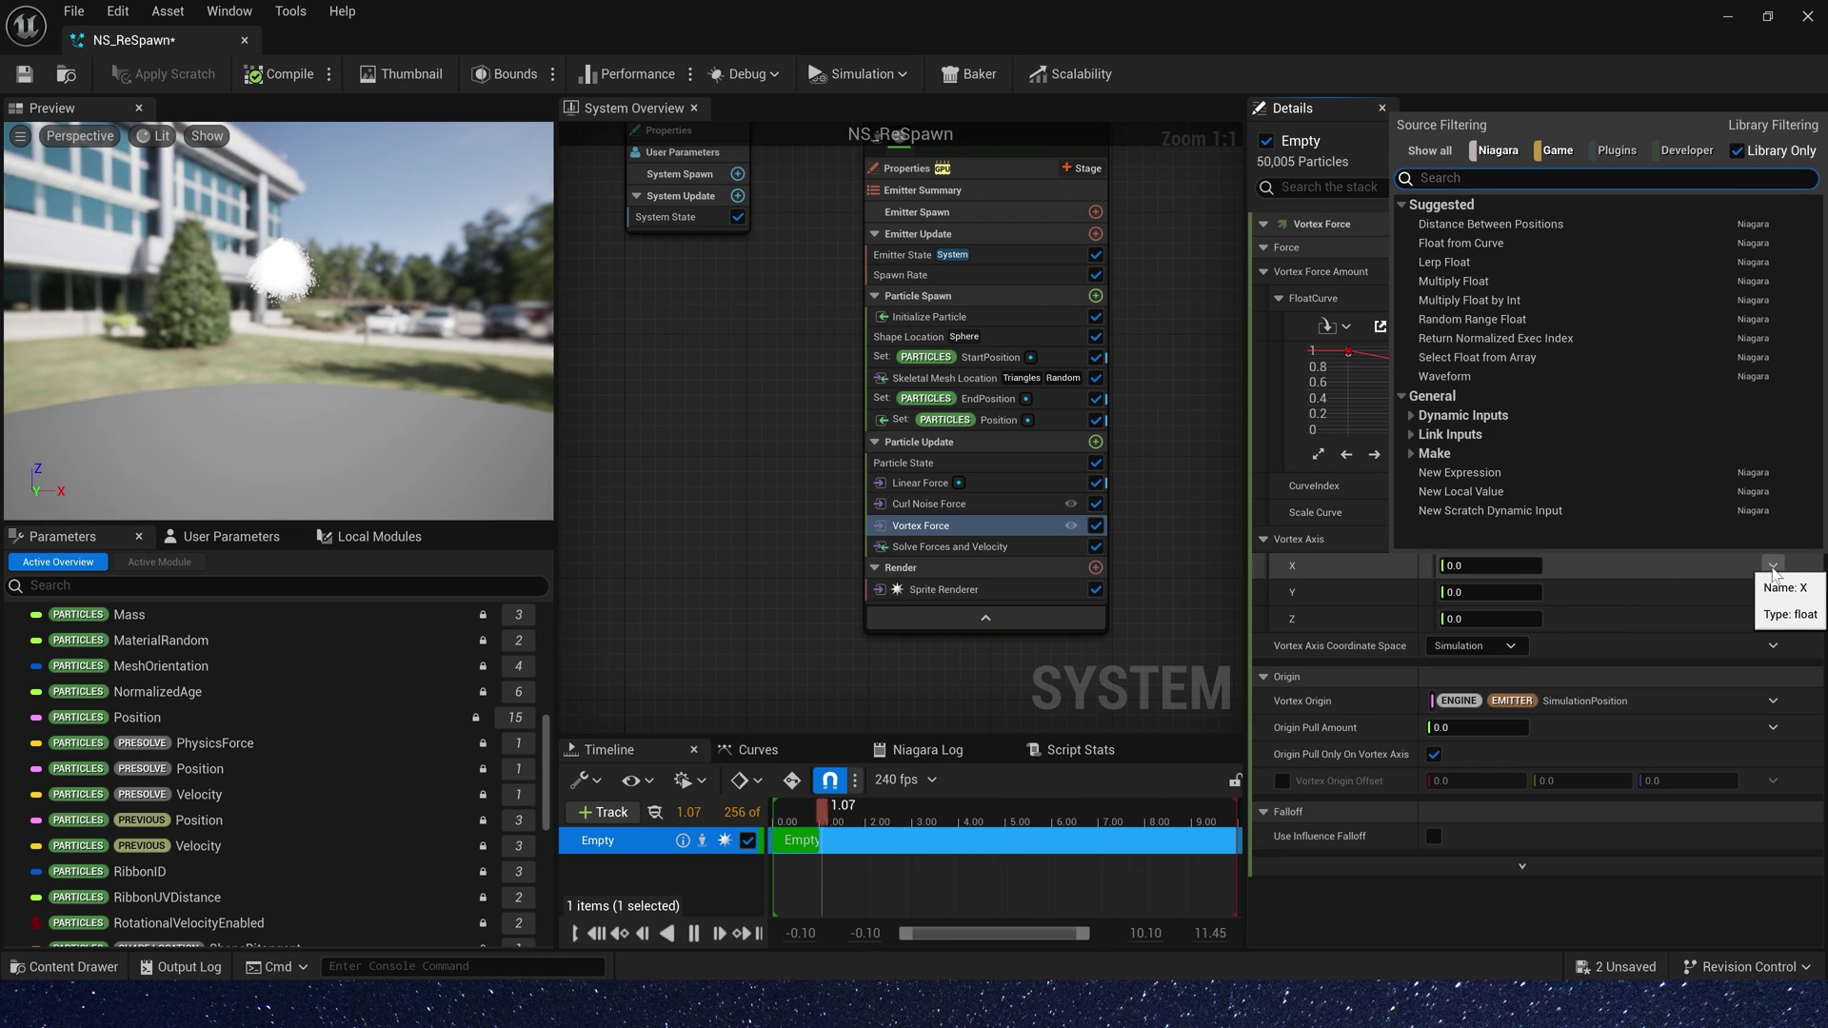
{"action": "type", "text": "aor"}
{"action": "key", "text": "Return"}
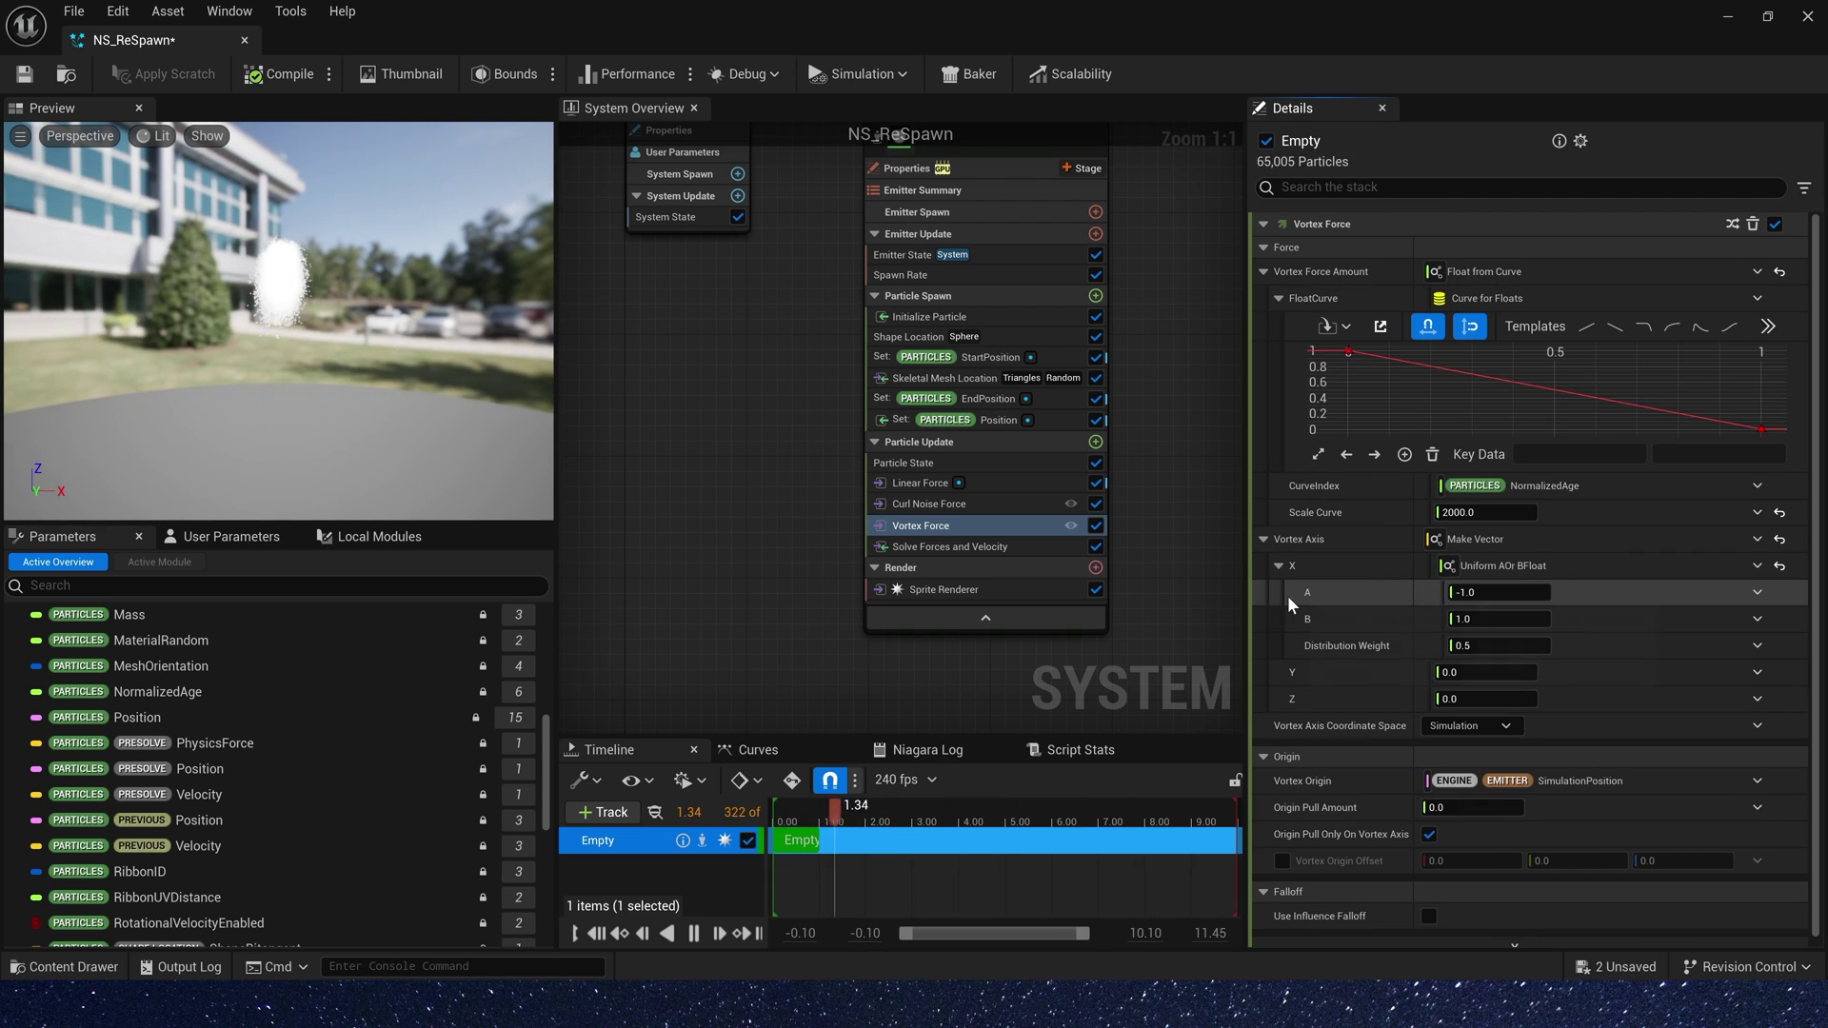
{"action": "left_click", "coordinate": [1374, 619]}
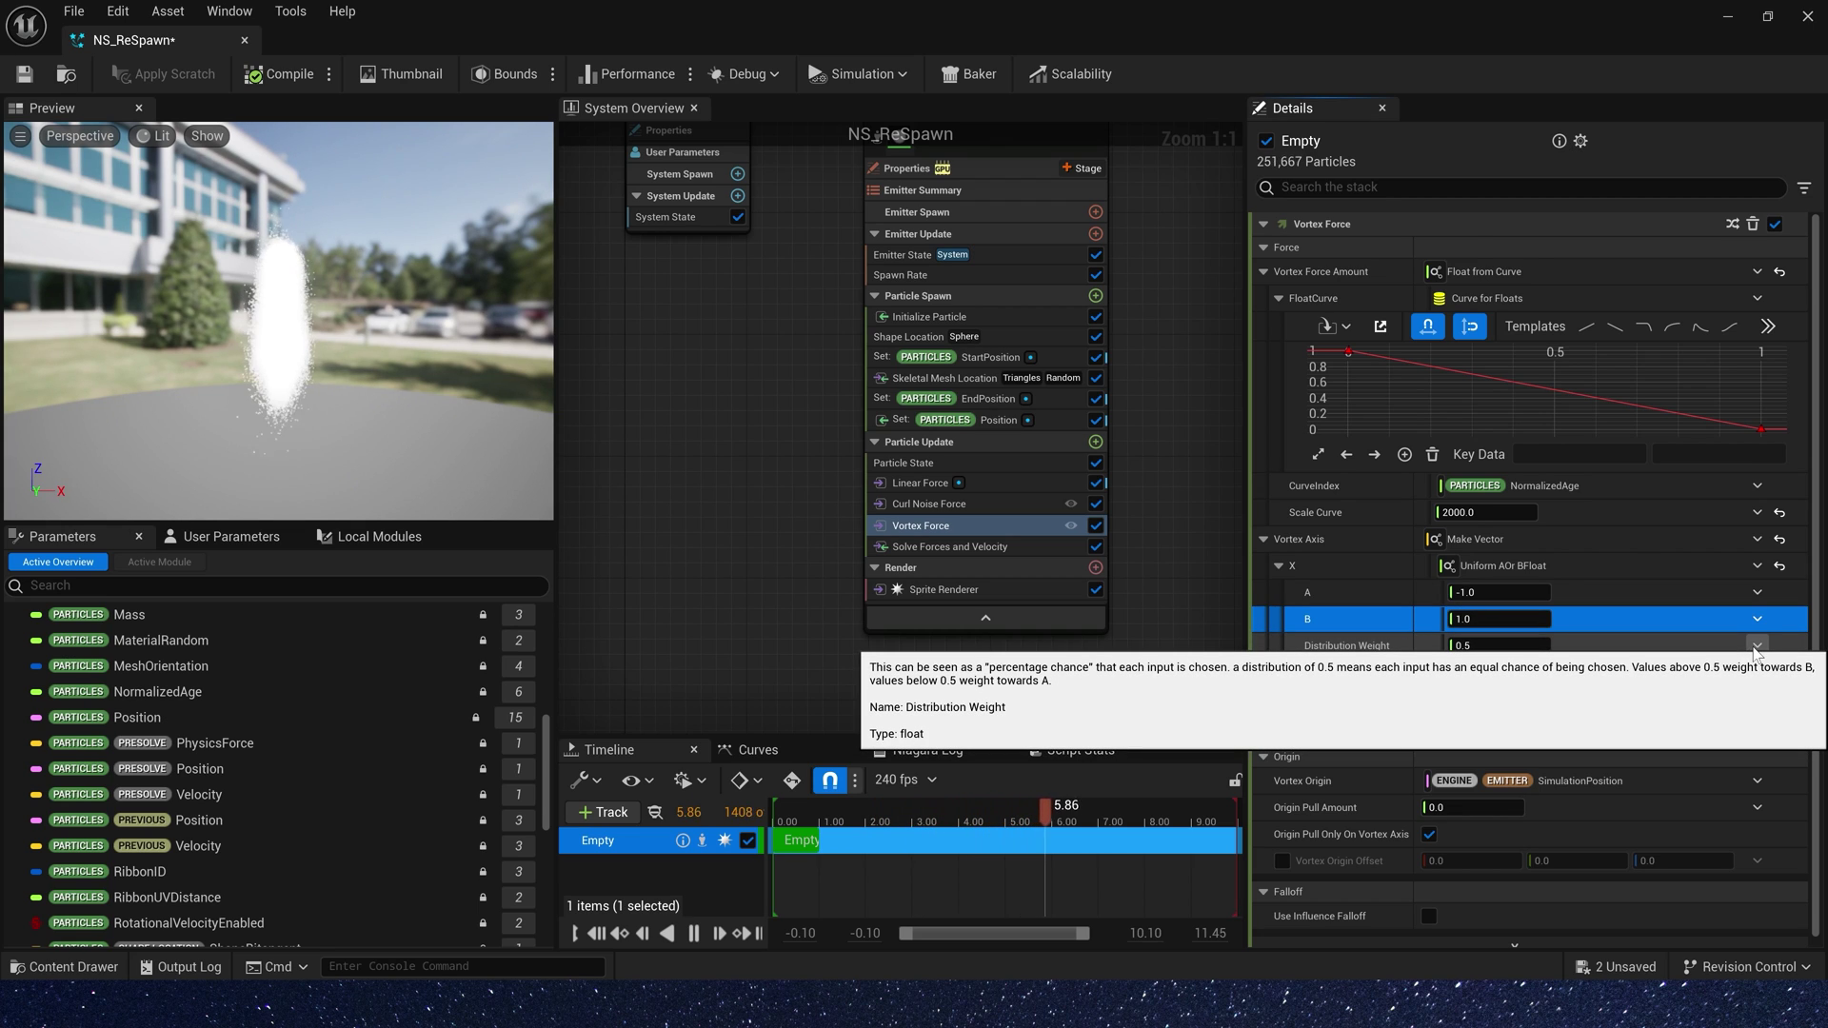
{"action": "left_click", "coordinate": [1757, 647]}
{"action": "type", "text": "bool"}
{"action": "key", "text": "Return"}
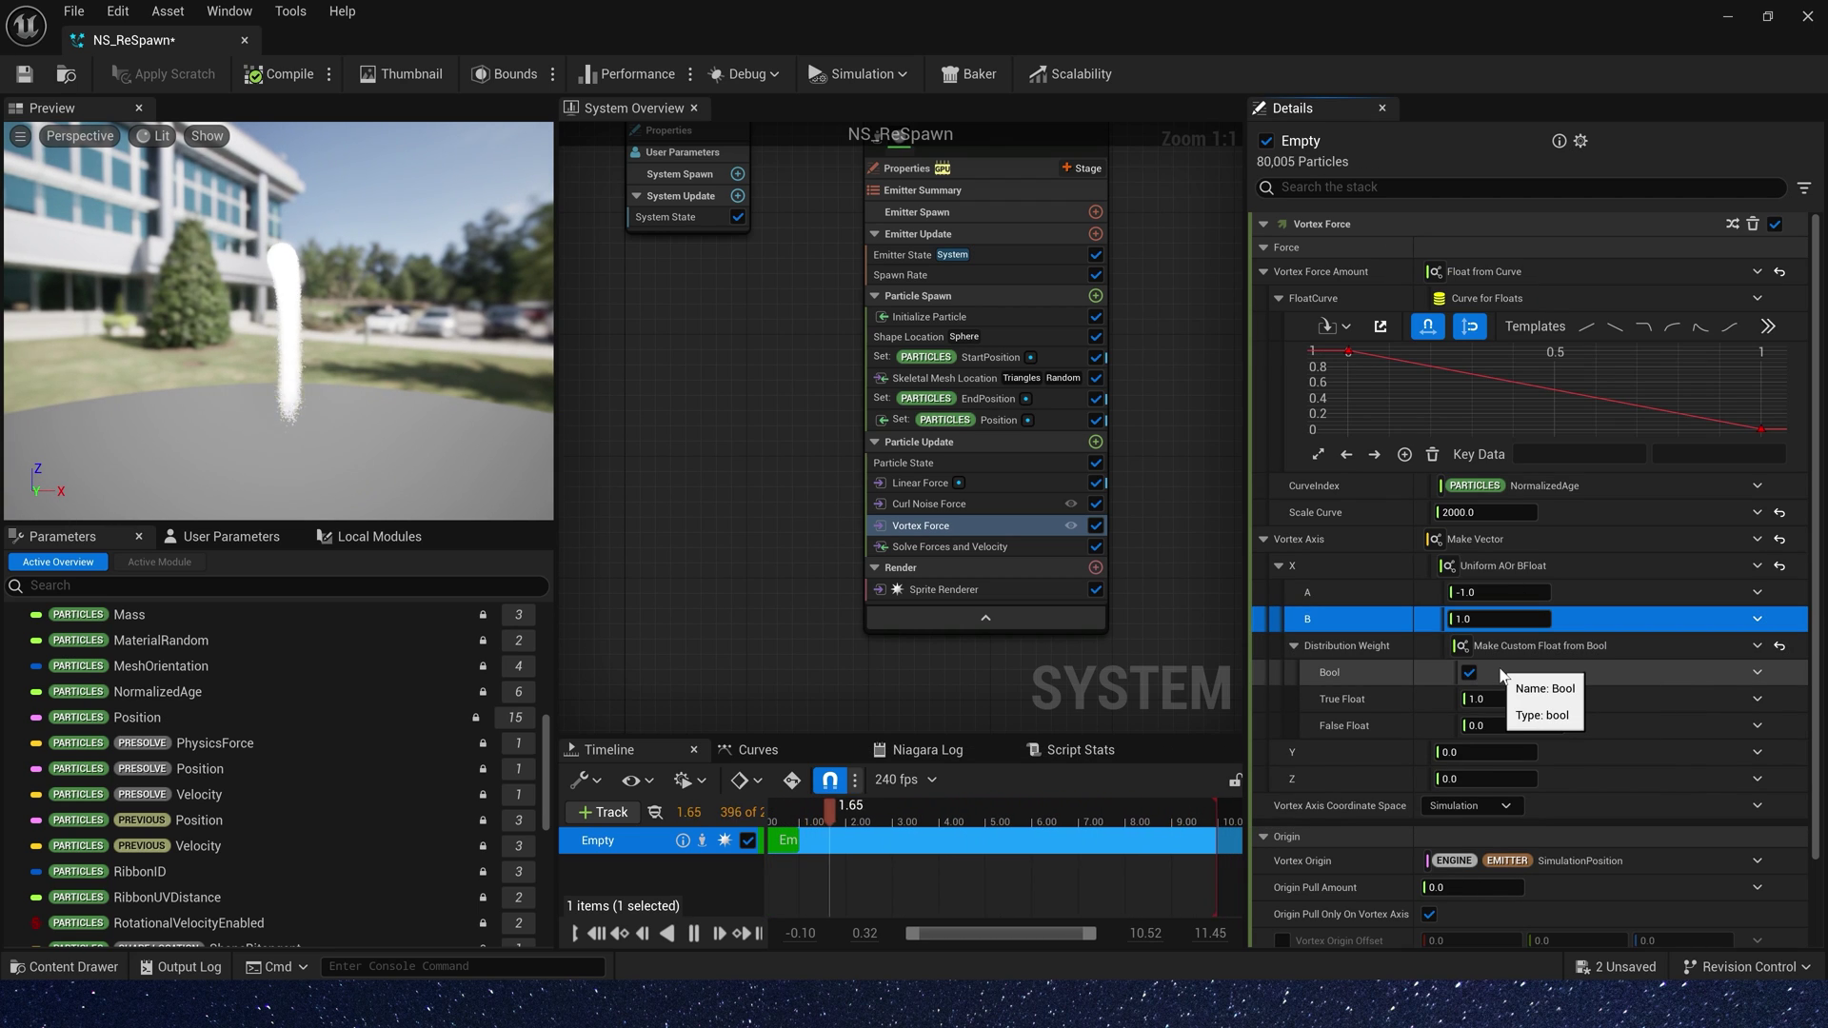
{"action": "left_click", "coordinate": [1756, 672]}
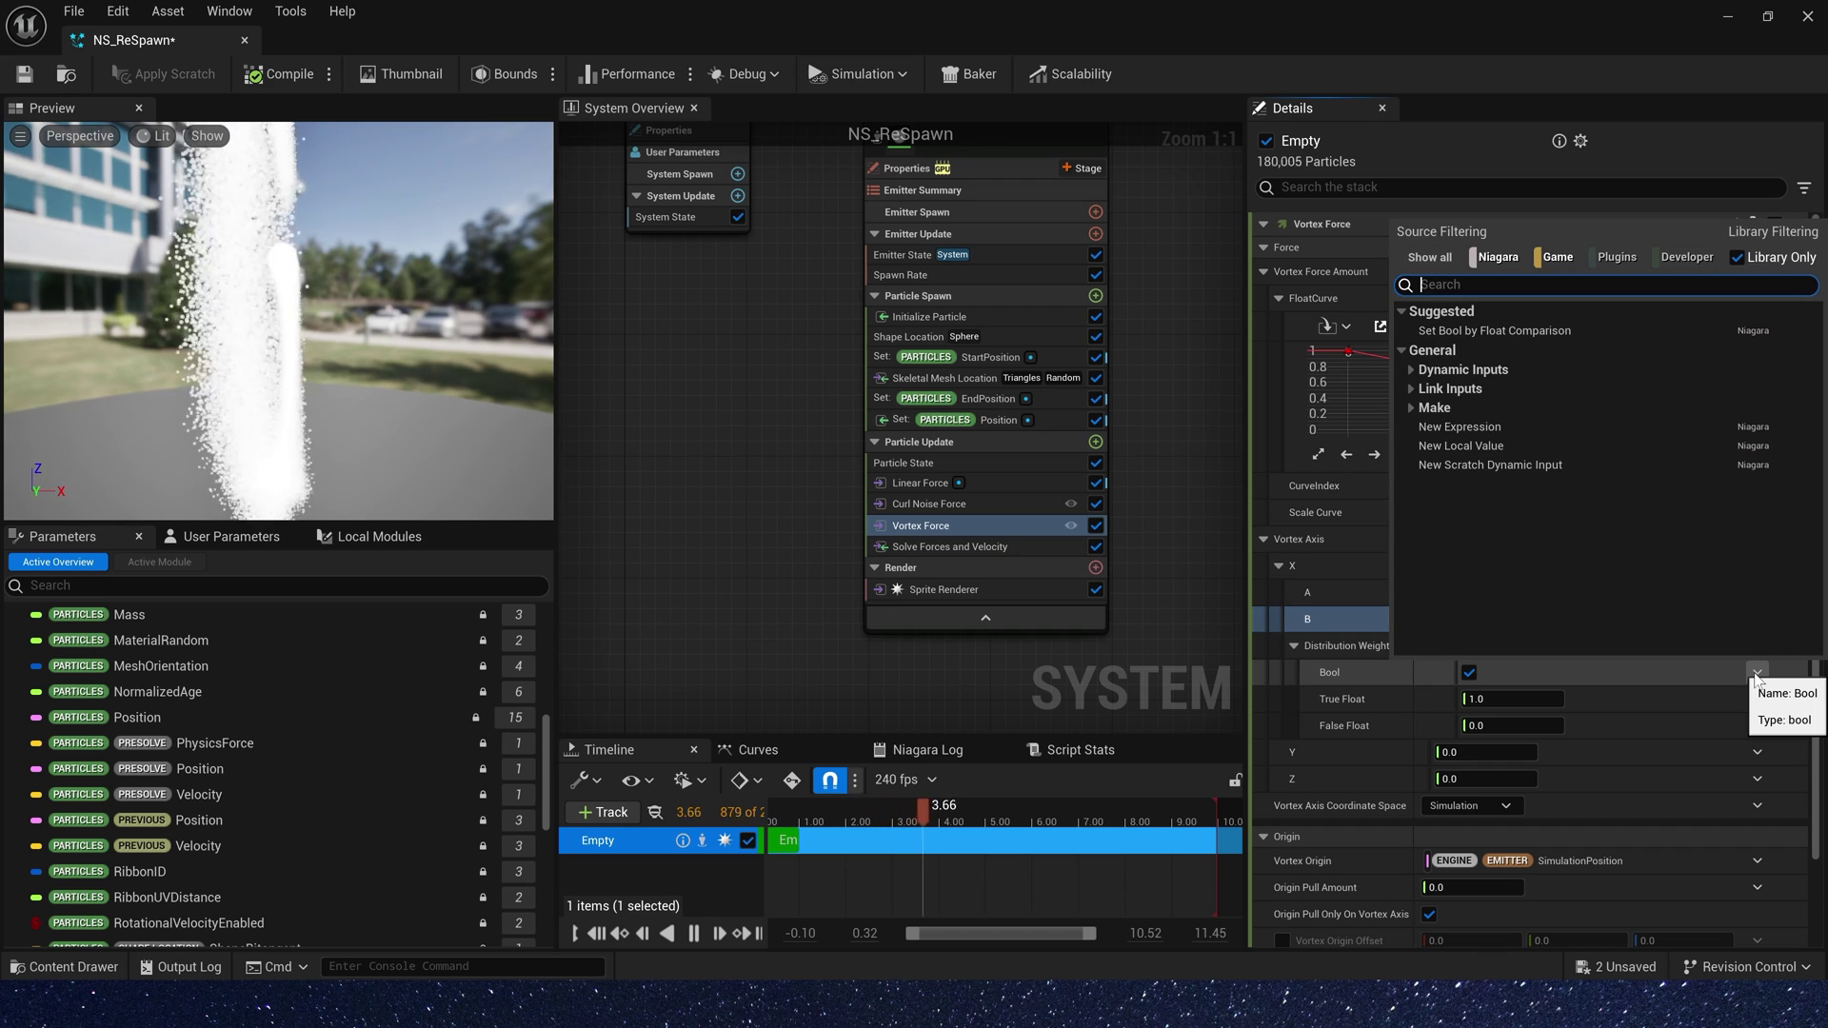
{"action": "type", "text": "ran"}
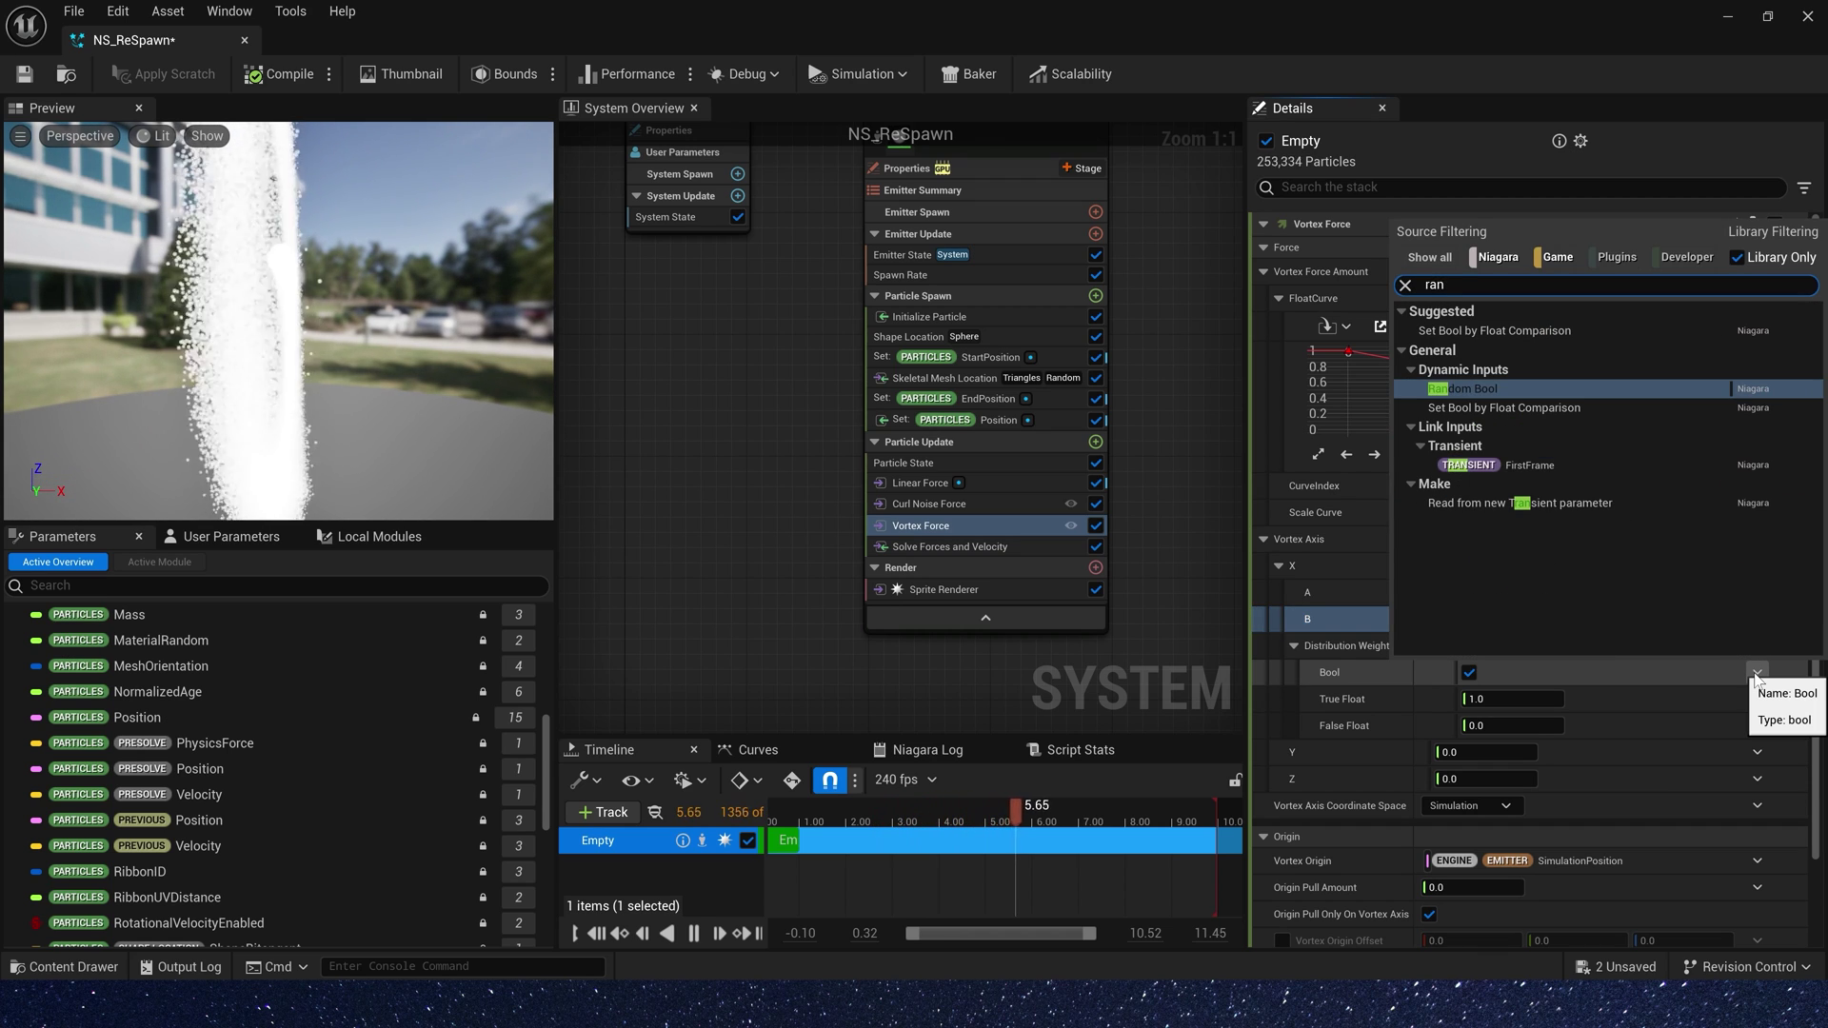
{"action": "left_click", "coordinate": [1440, 386]}
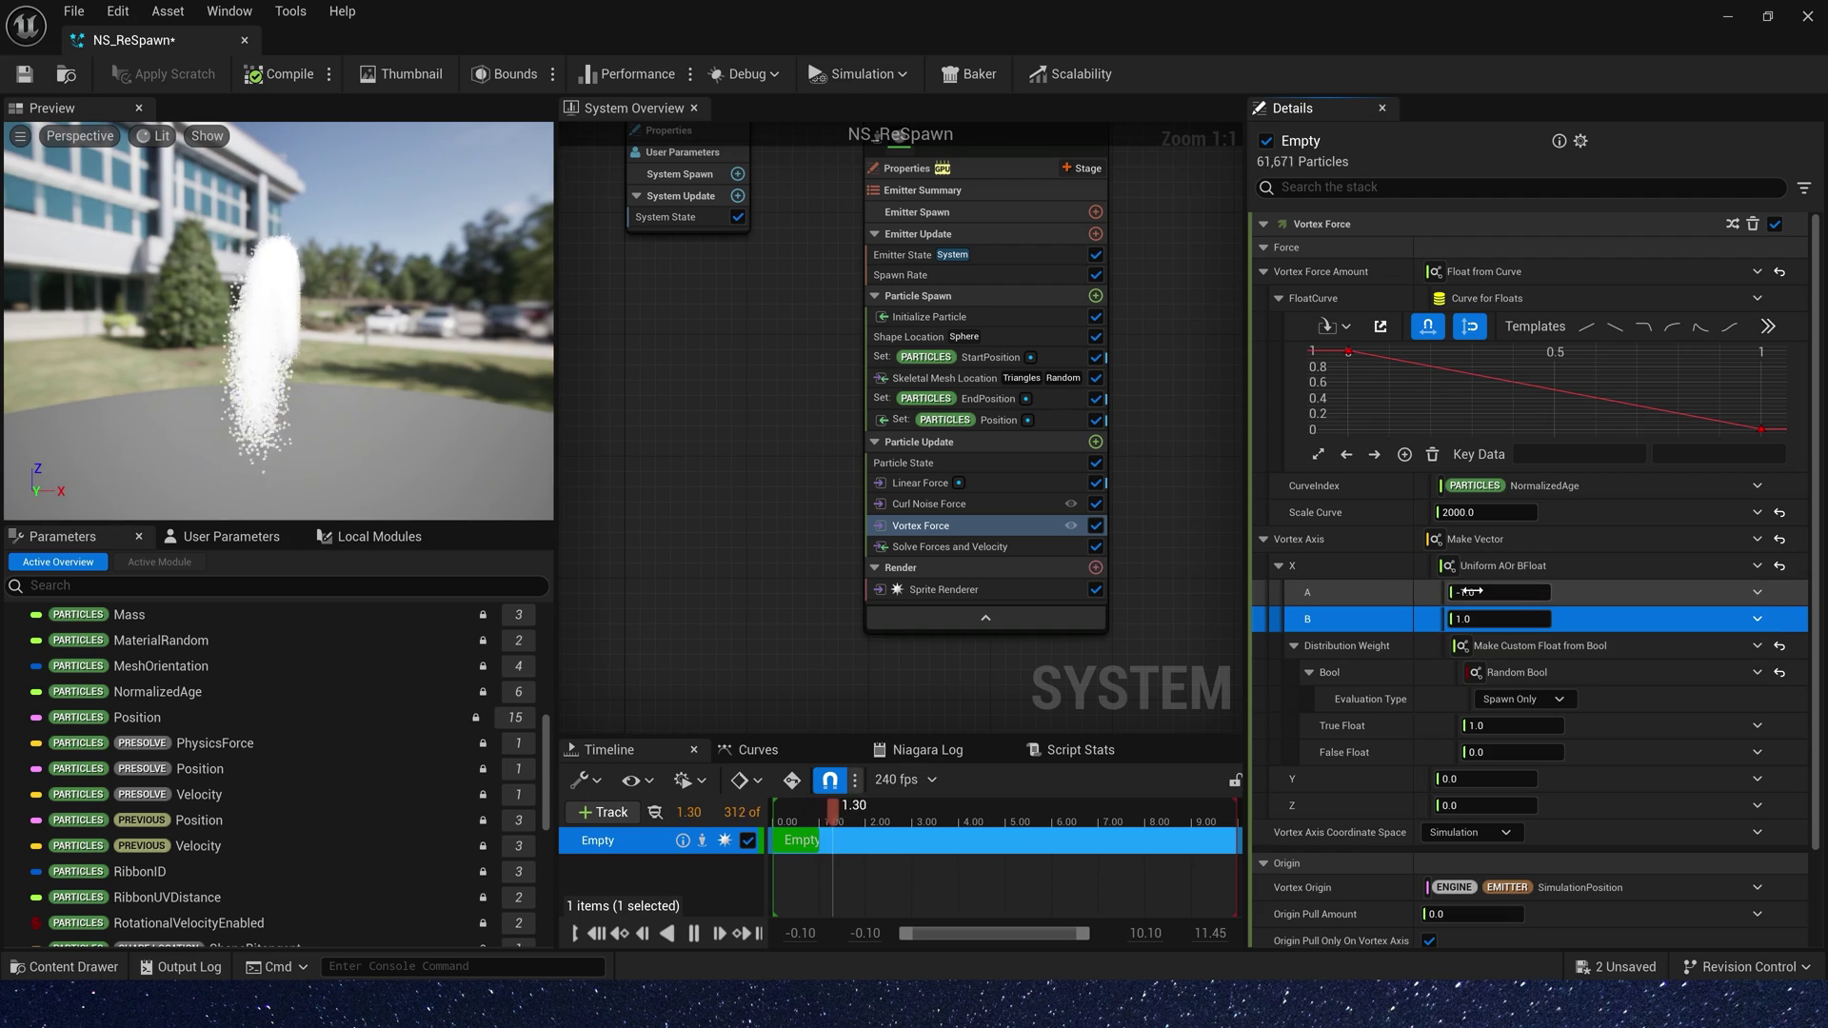
{"action": "left_click_drag", "start_coordinate": [414, 358], "coordinate": [238, 264]}
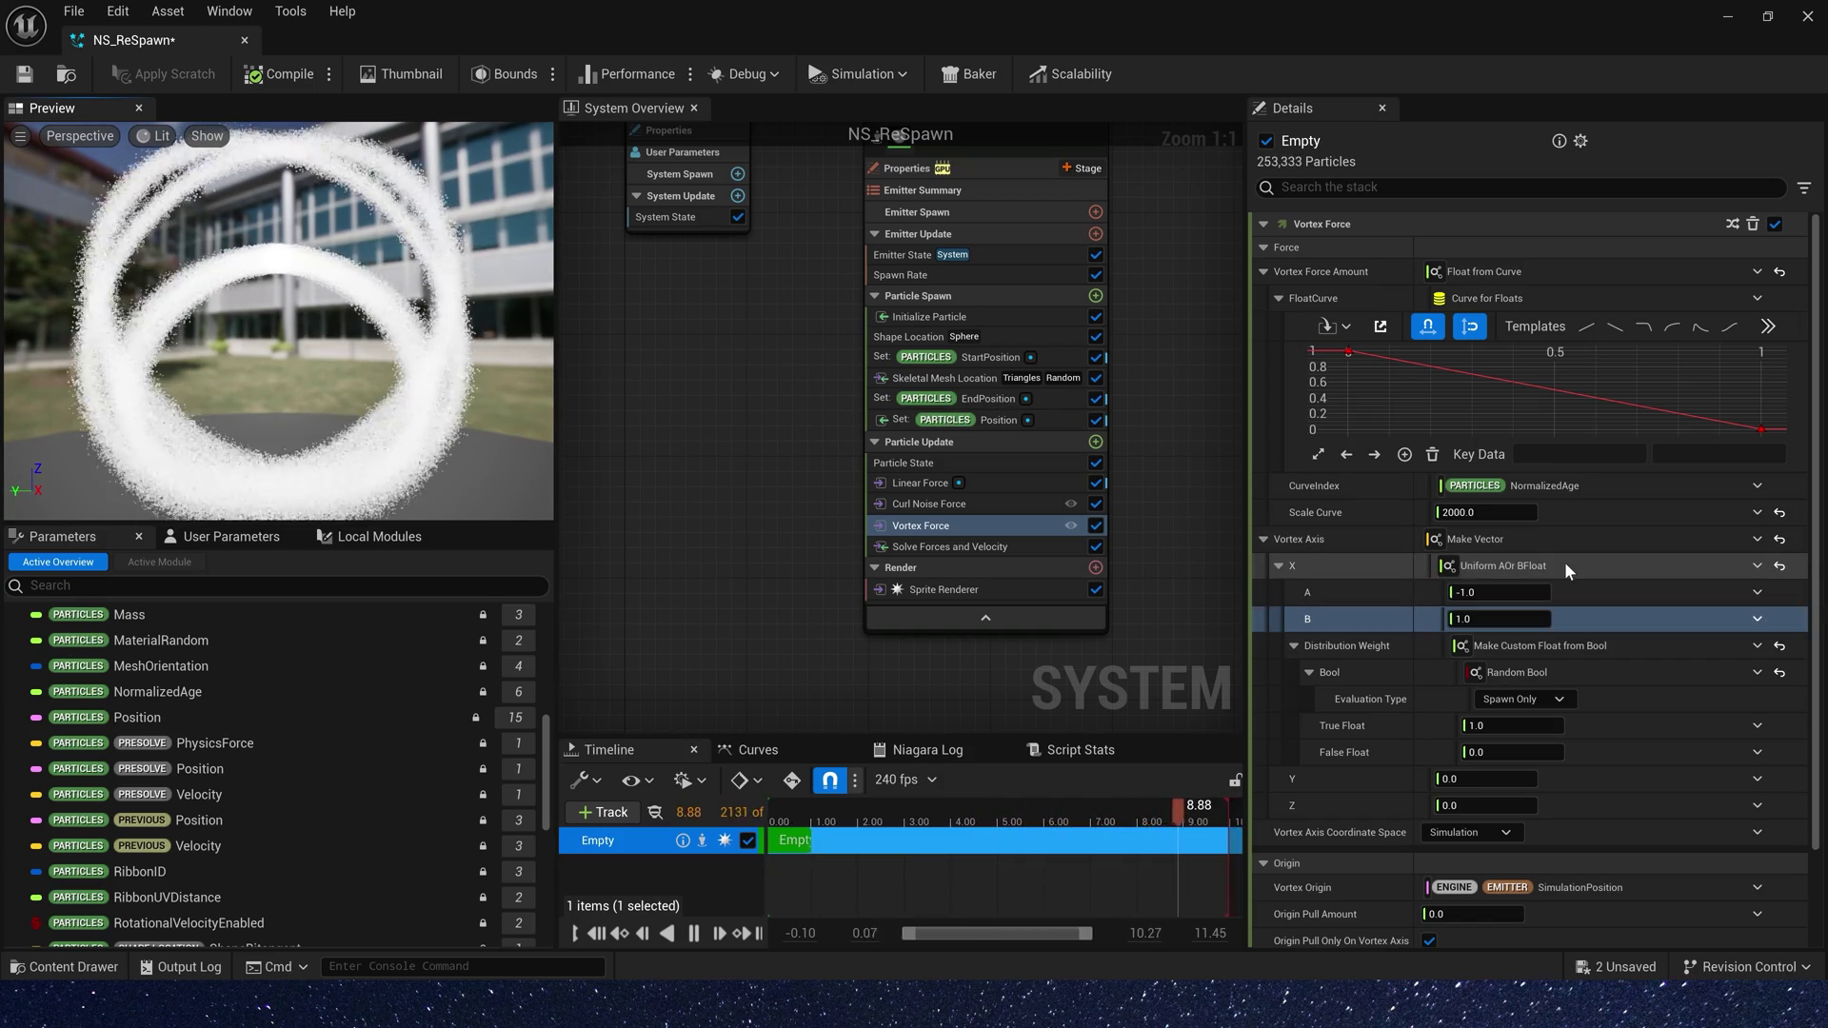
Copy the X component's random setup onto the Y and Z components.
{"action": "left_click", "coordinate": [1349, 573]}
{"action": "key", "text": "ctrl+c"}
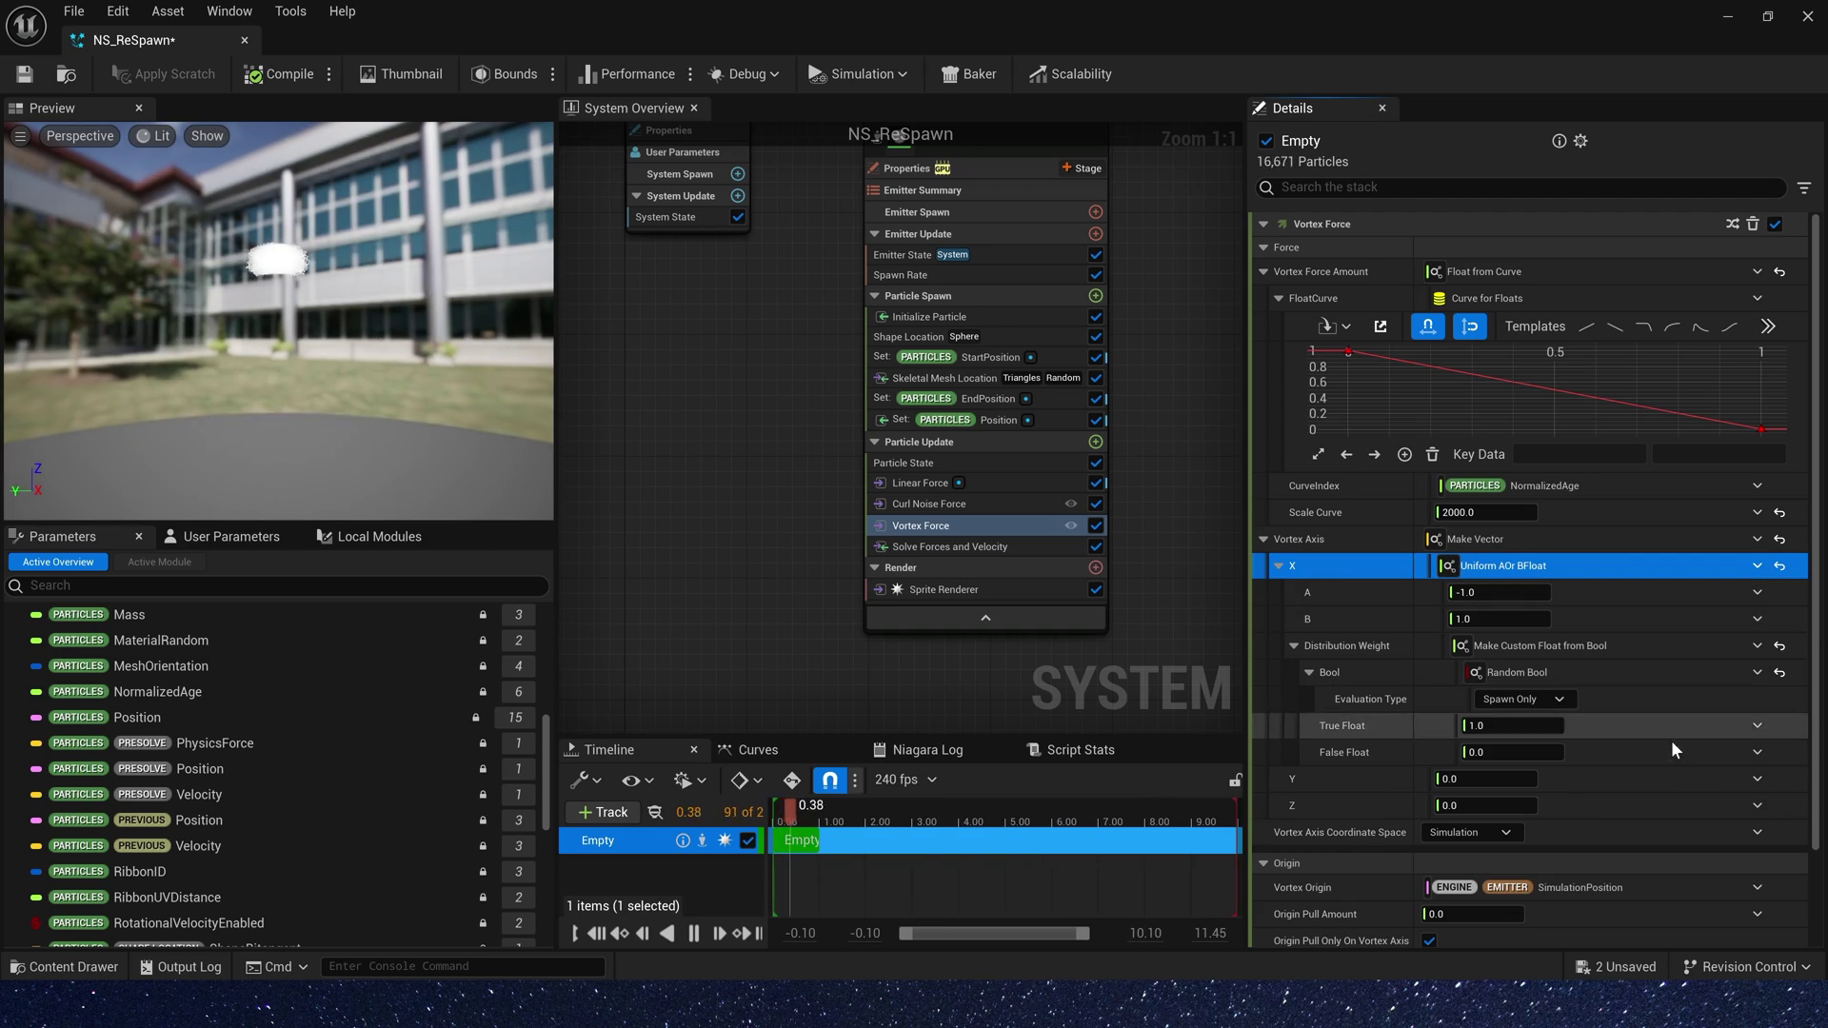
{"action": "left_click", "coordinate": [1622, 775]}
{"action": "key", "text": "ctrl+v"}
{"action": "left_click_drag", "start_coordinate": [1817, 726], "coordinate": [1817, 904]}
{"action": "left_click", "coordinate": [1552, 692]}
{"action": "key", "text": "ctrl+v"}
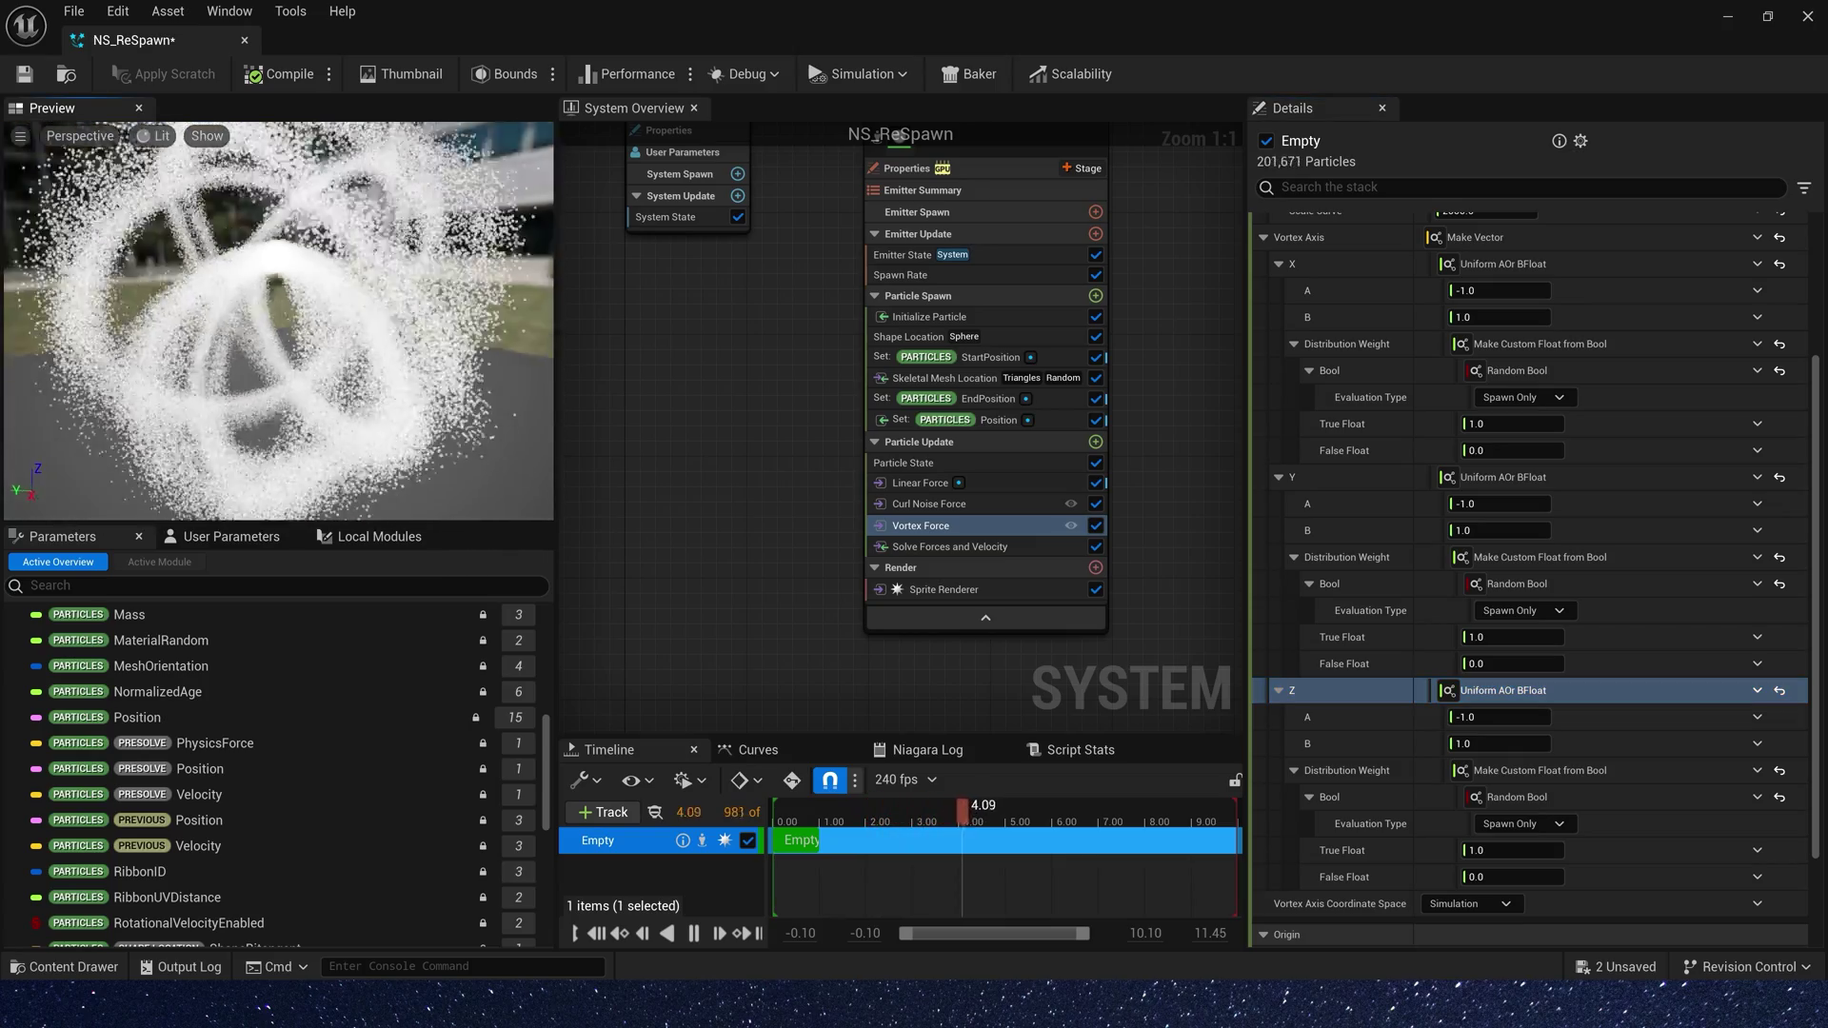
Add a Drag module to Particle Update with drag 3.0 and save NS_ReSpawn.
{"action": "left_click", "coordinate": [1095, 442]}
{"action": "type", "text": "dra"}
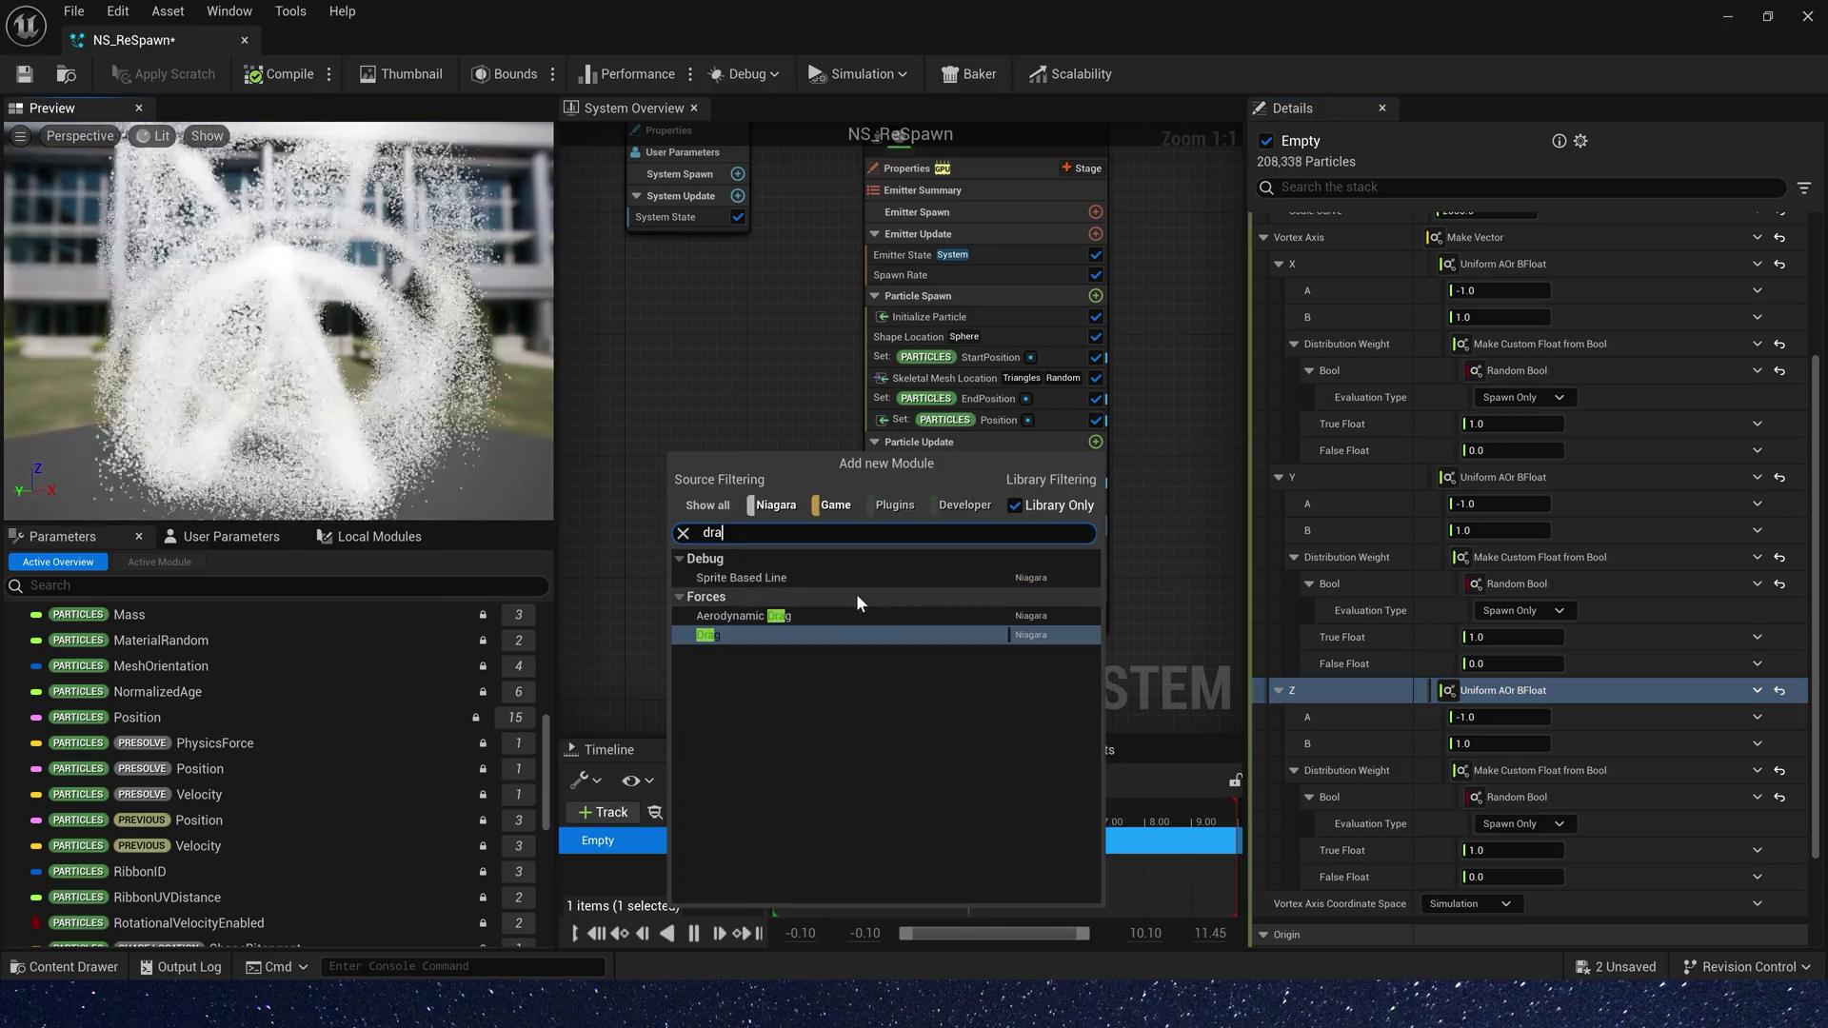
{"action": "left_click", "coordinate": [765, 633]}
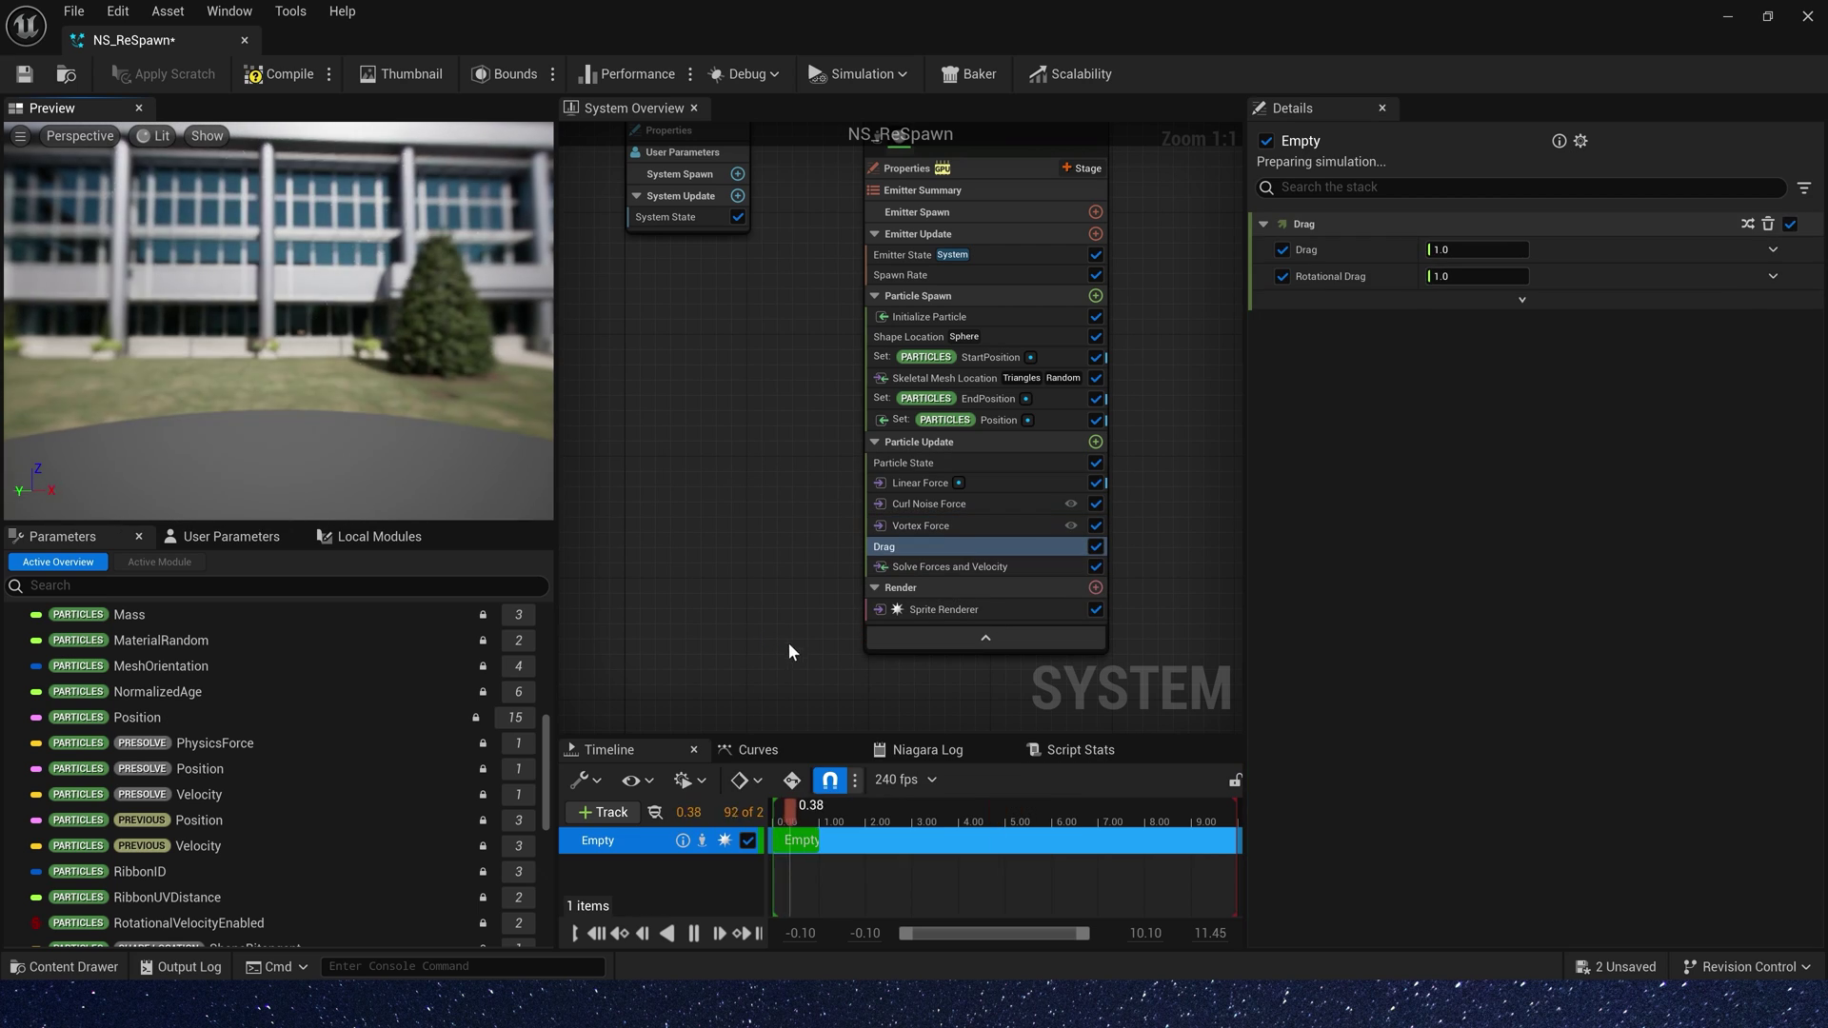
{"action": "left_click", "coordinate": [1444, 244]}
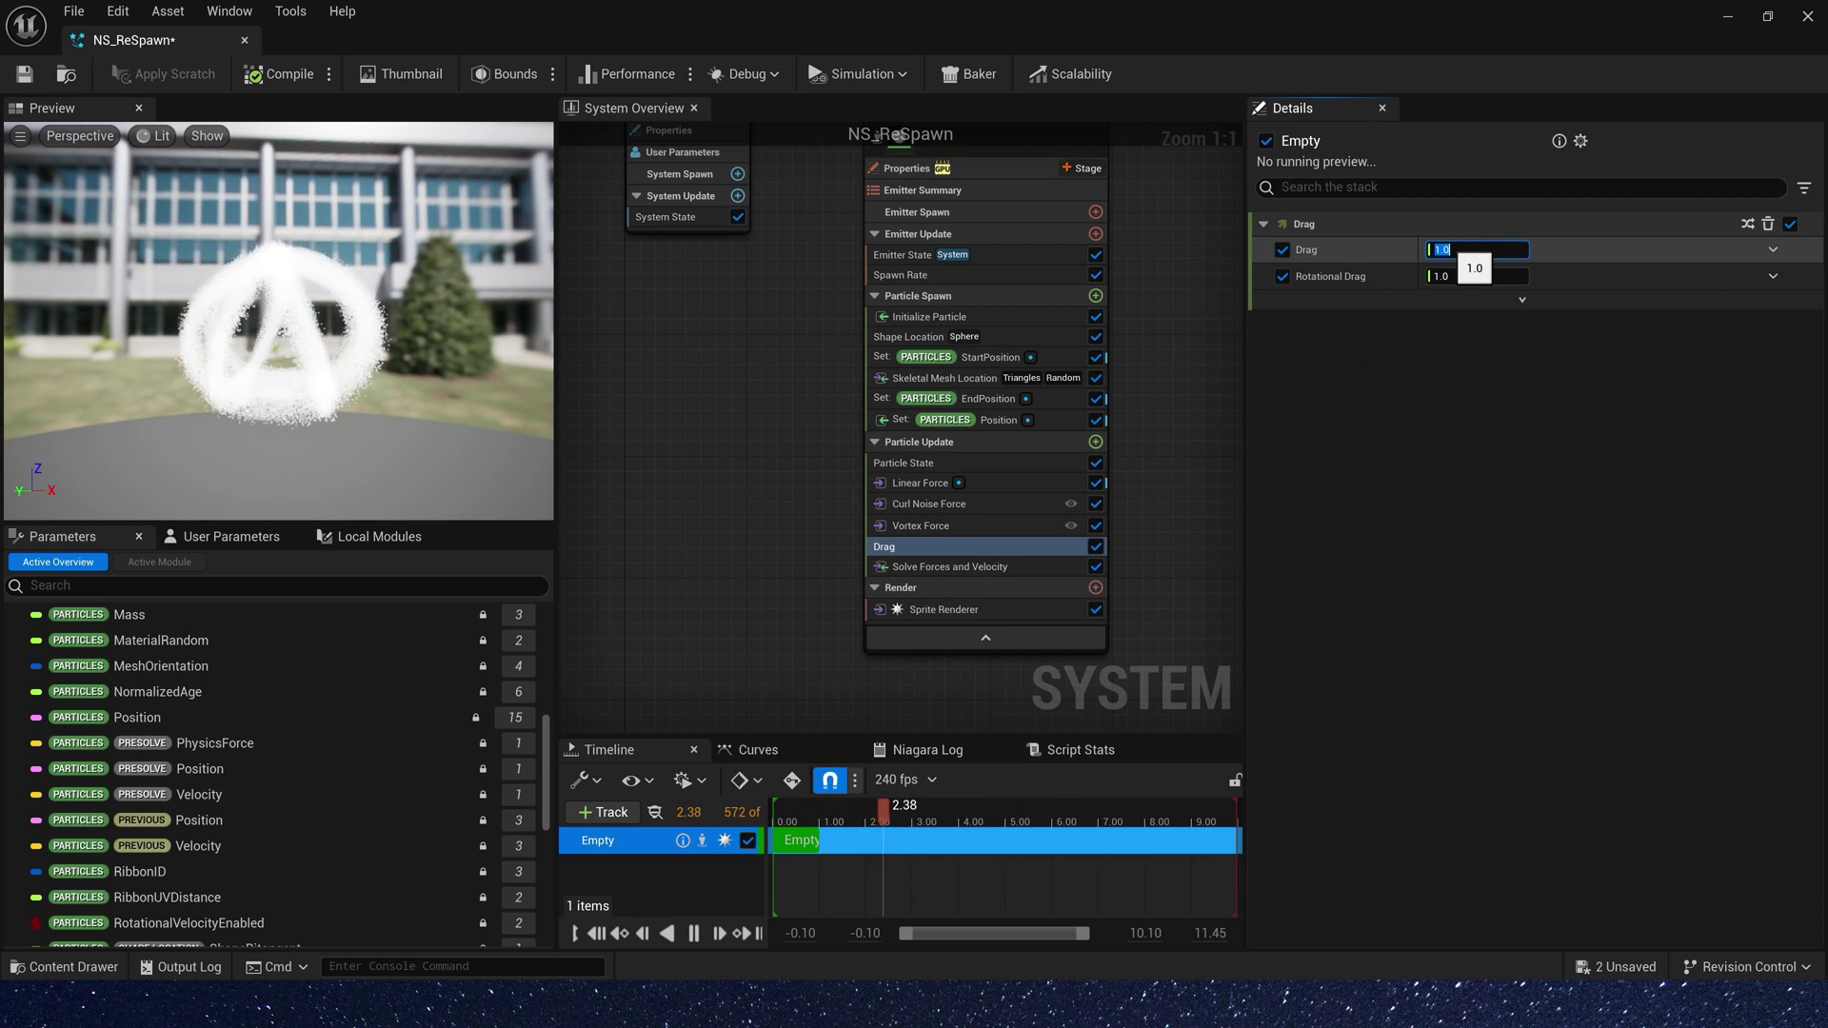
{"action": "type", "text": "3"}
{"action": "key", "text": "Tab"}
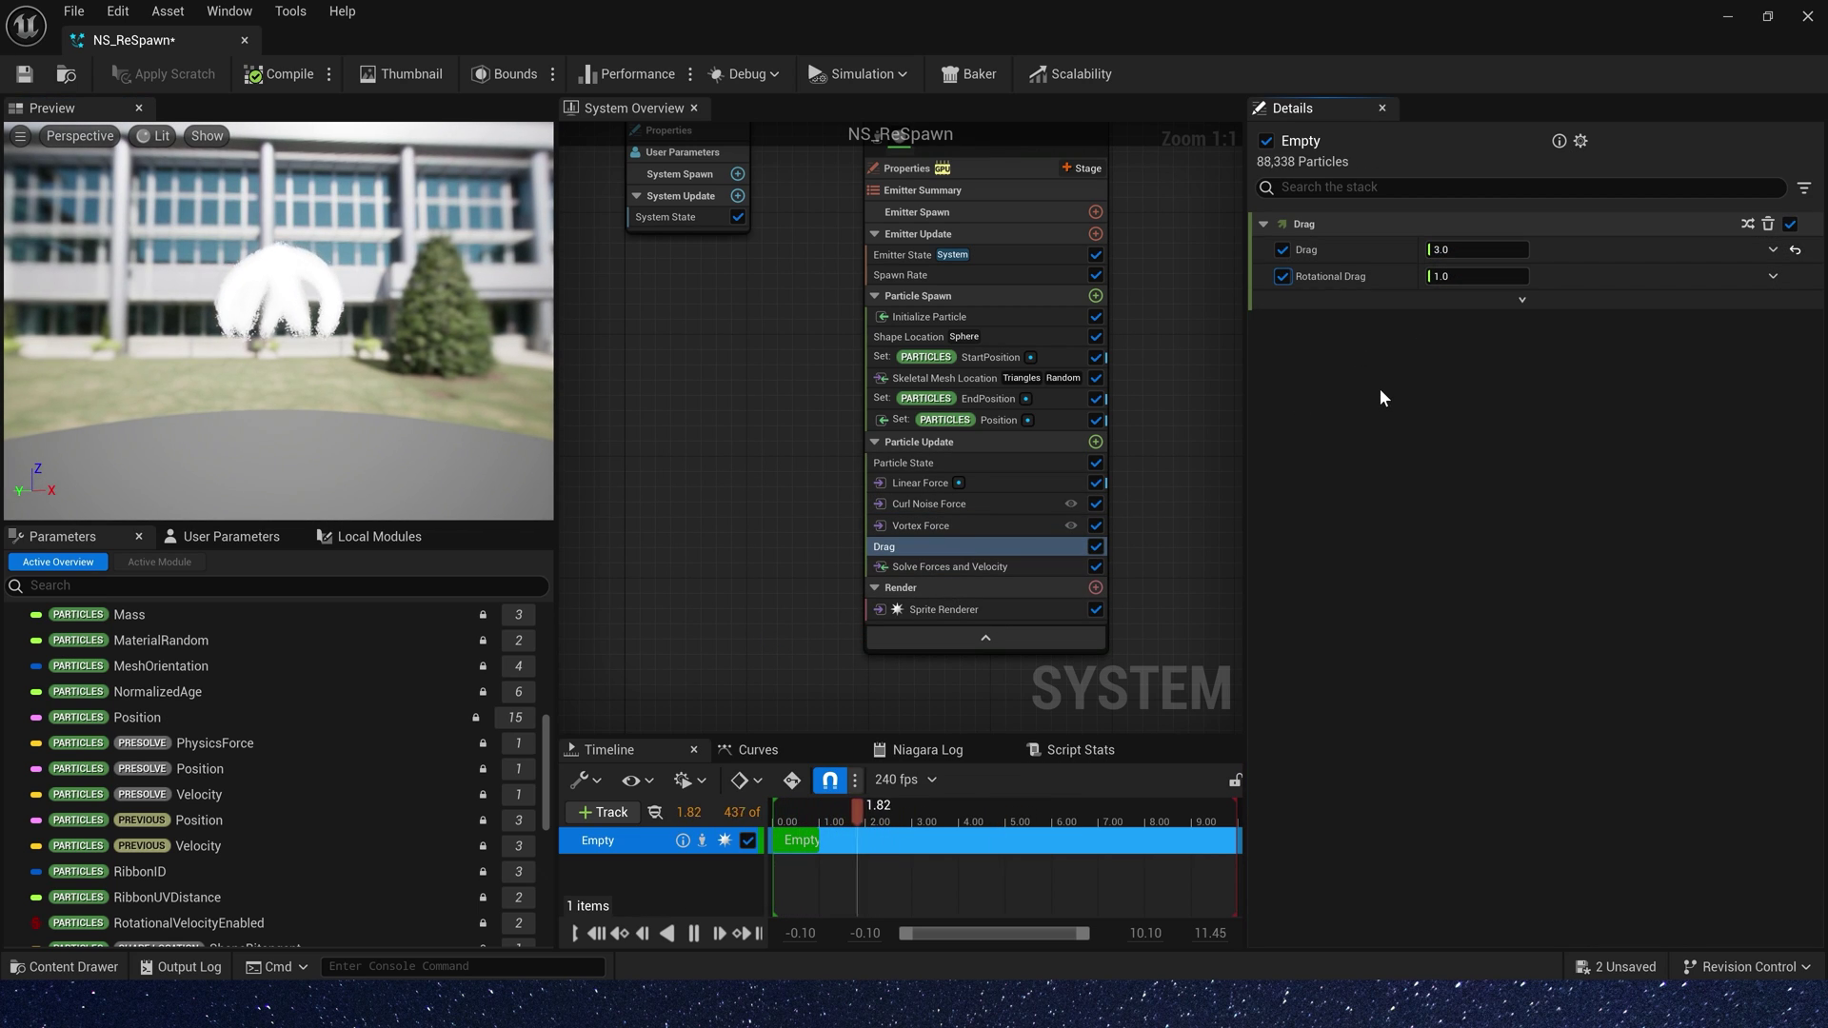
{"action": "key", "text": "ctrl+s"}
Add an Acceleration Force module to Particle Update and drive its Acceleration with Make Vector.
{"action": "left_click", "coordinate": [1095, 441]}
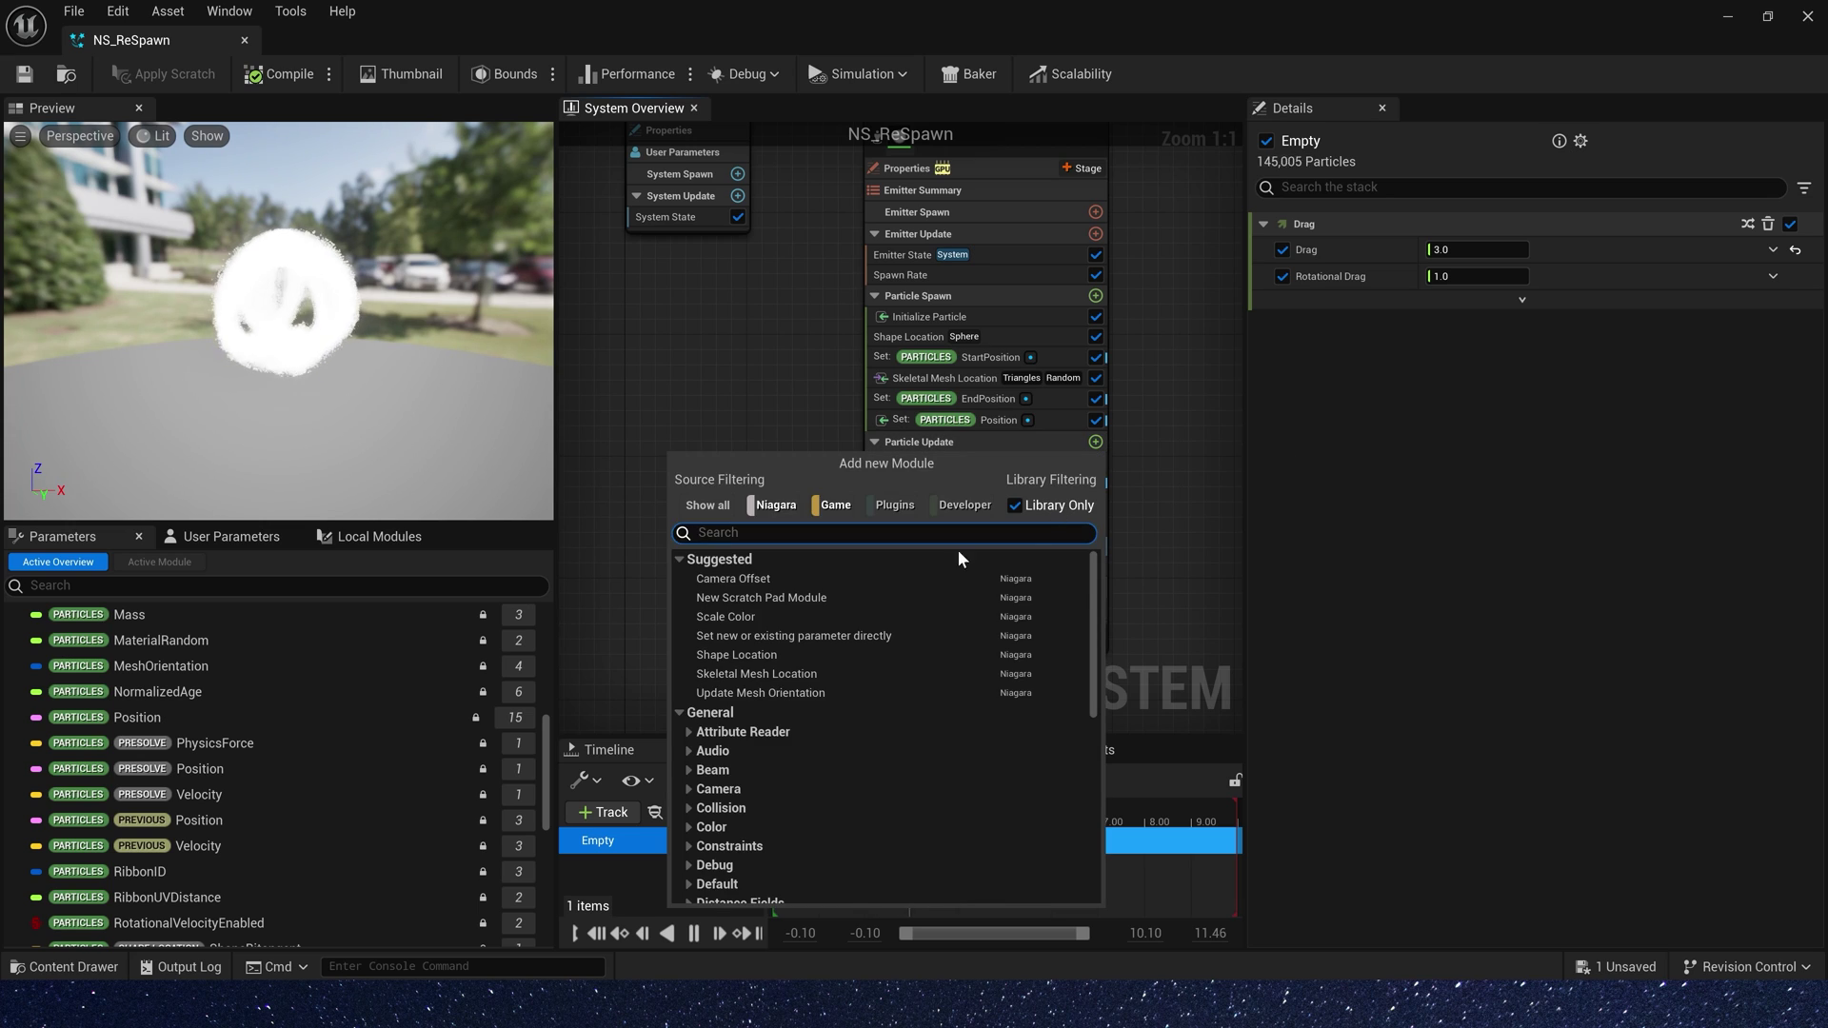
{"action": "type", "text": "acc"}
{"action": "left_click", "coordinate": [847, 571]}
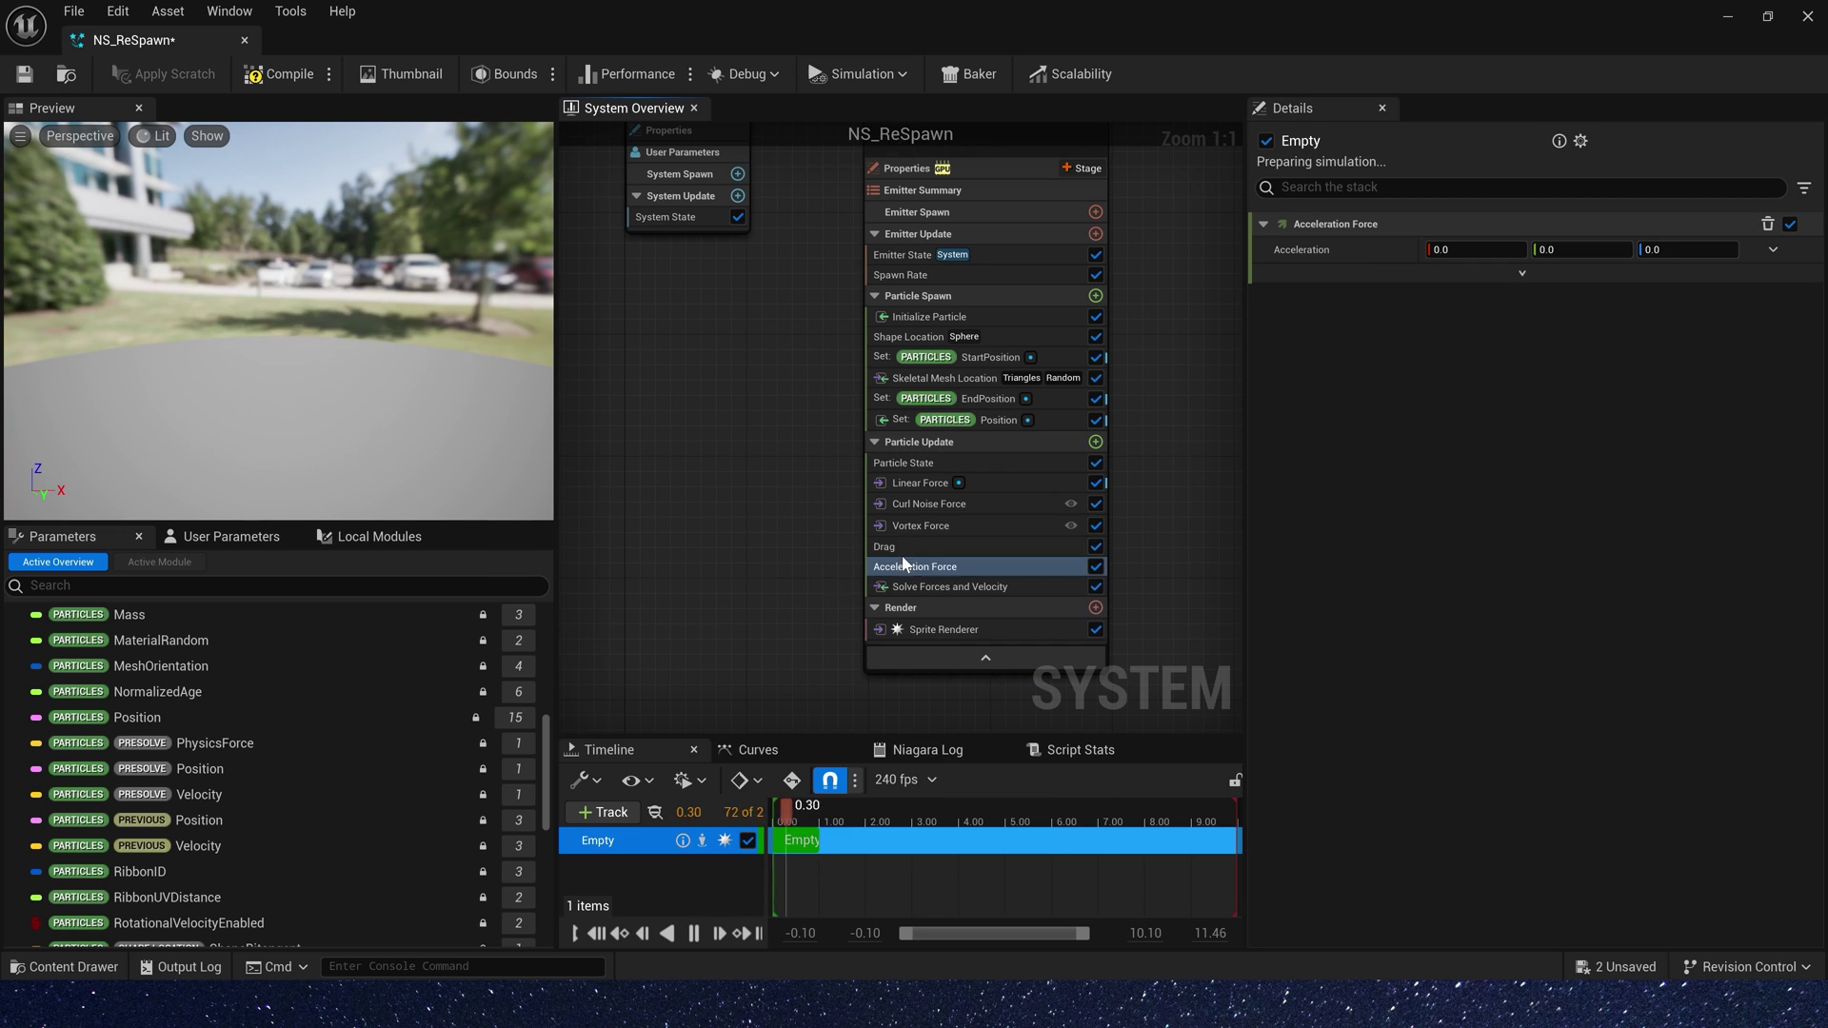
{"action": "left_click", "coordinate": [1773, 249]}
{"action": "left_click", "coordinate": [957, 533]}
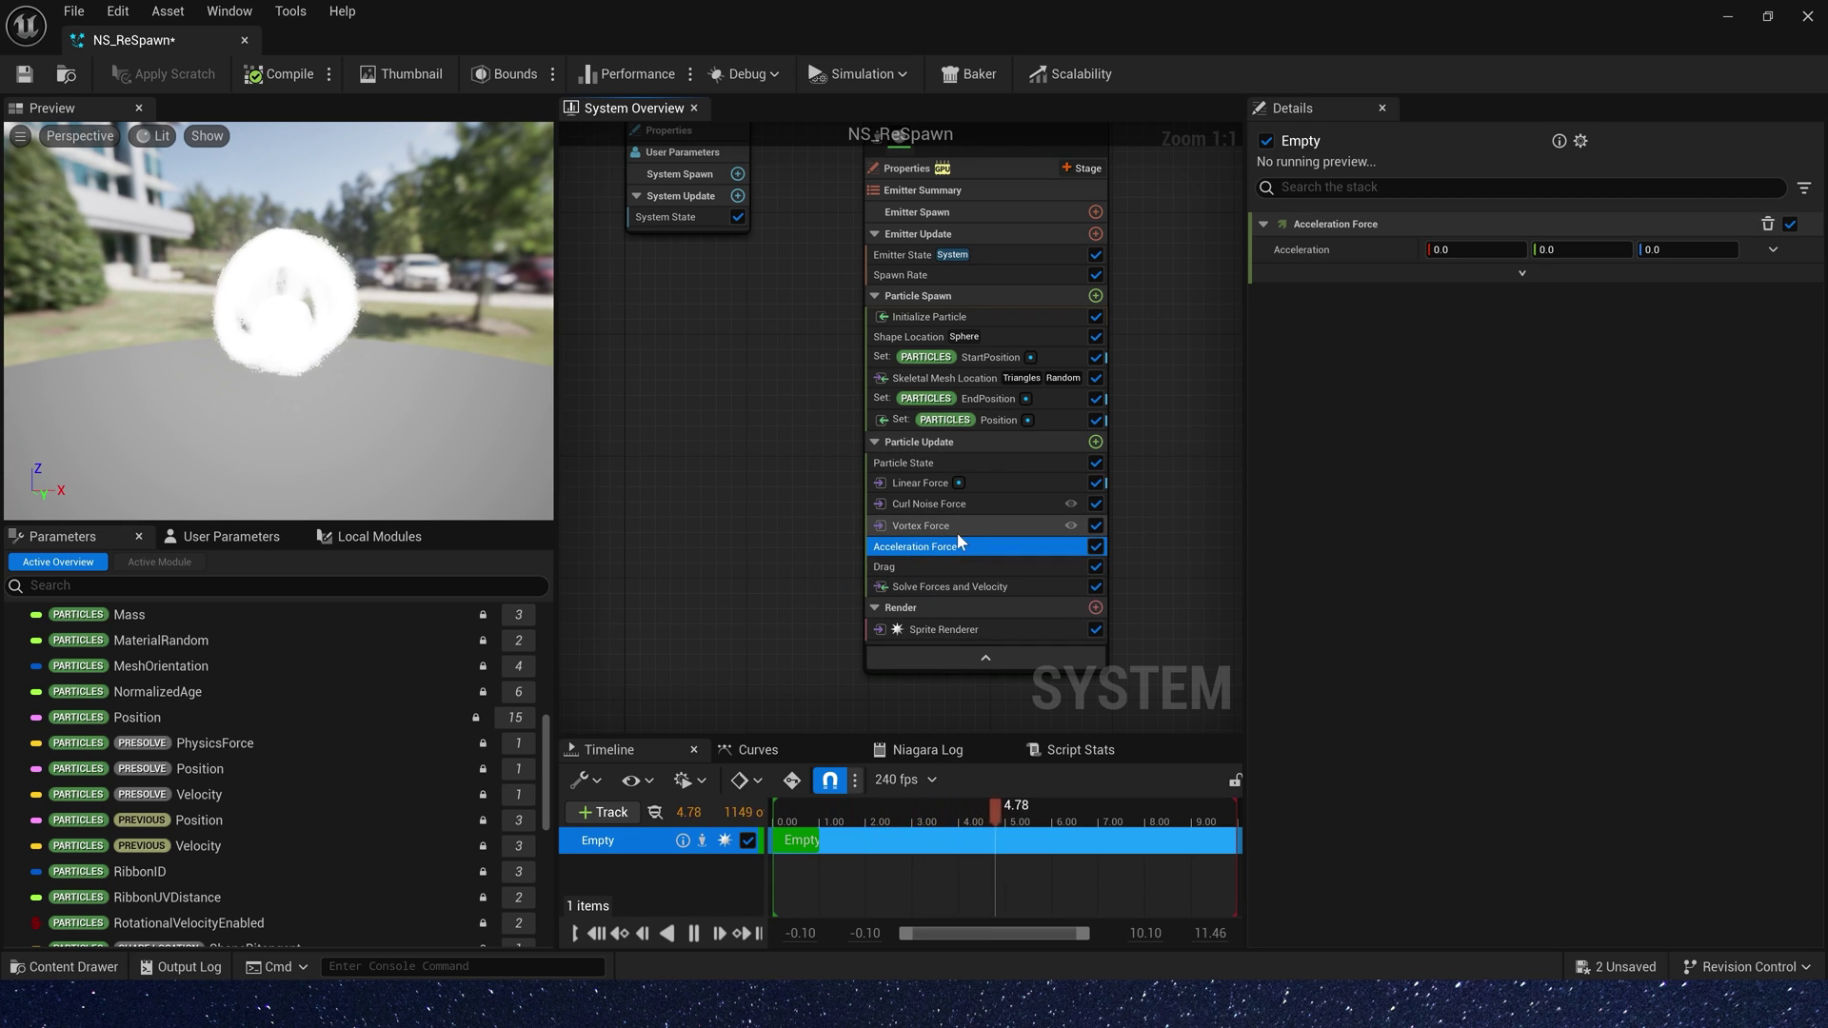
{"action": "left_click", "coordinate": [957, 526]}
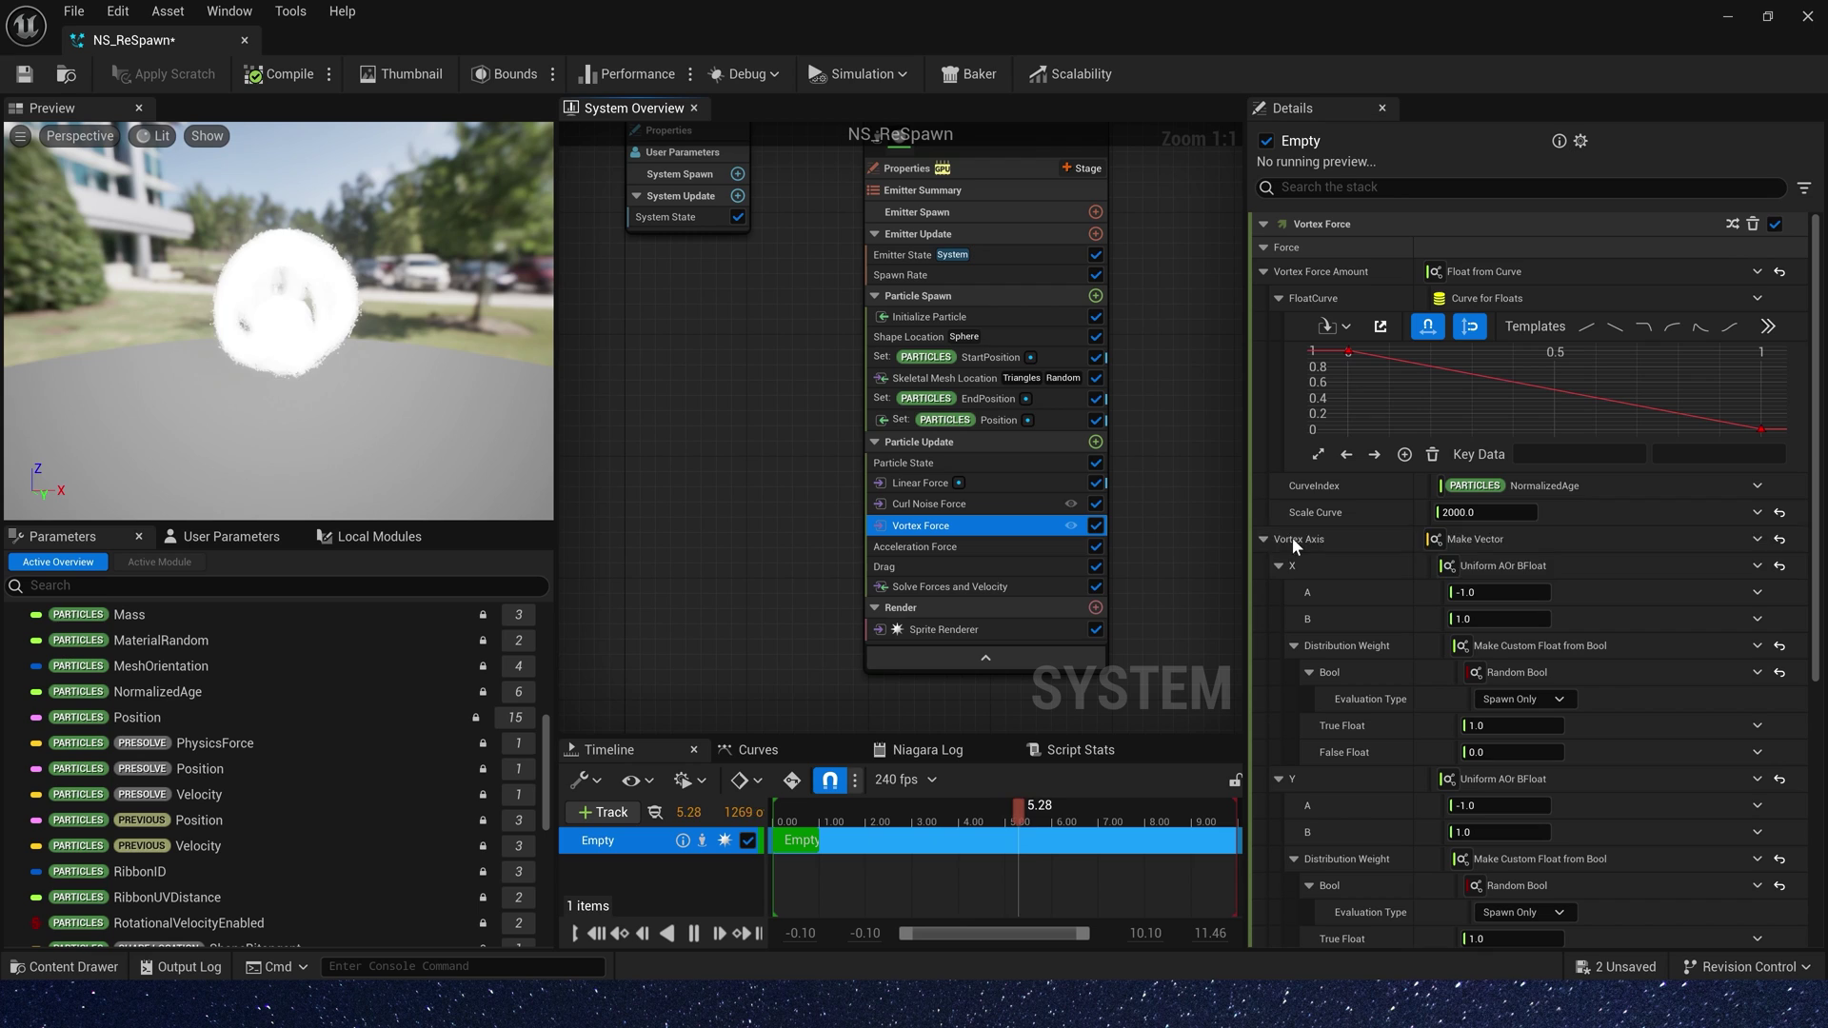
{"action": "left_click", "coordinate": [1533, 543]}
{"action": "left_click", "coordinate": [962, 546]}
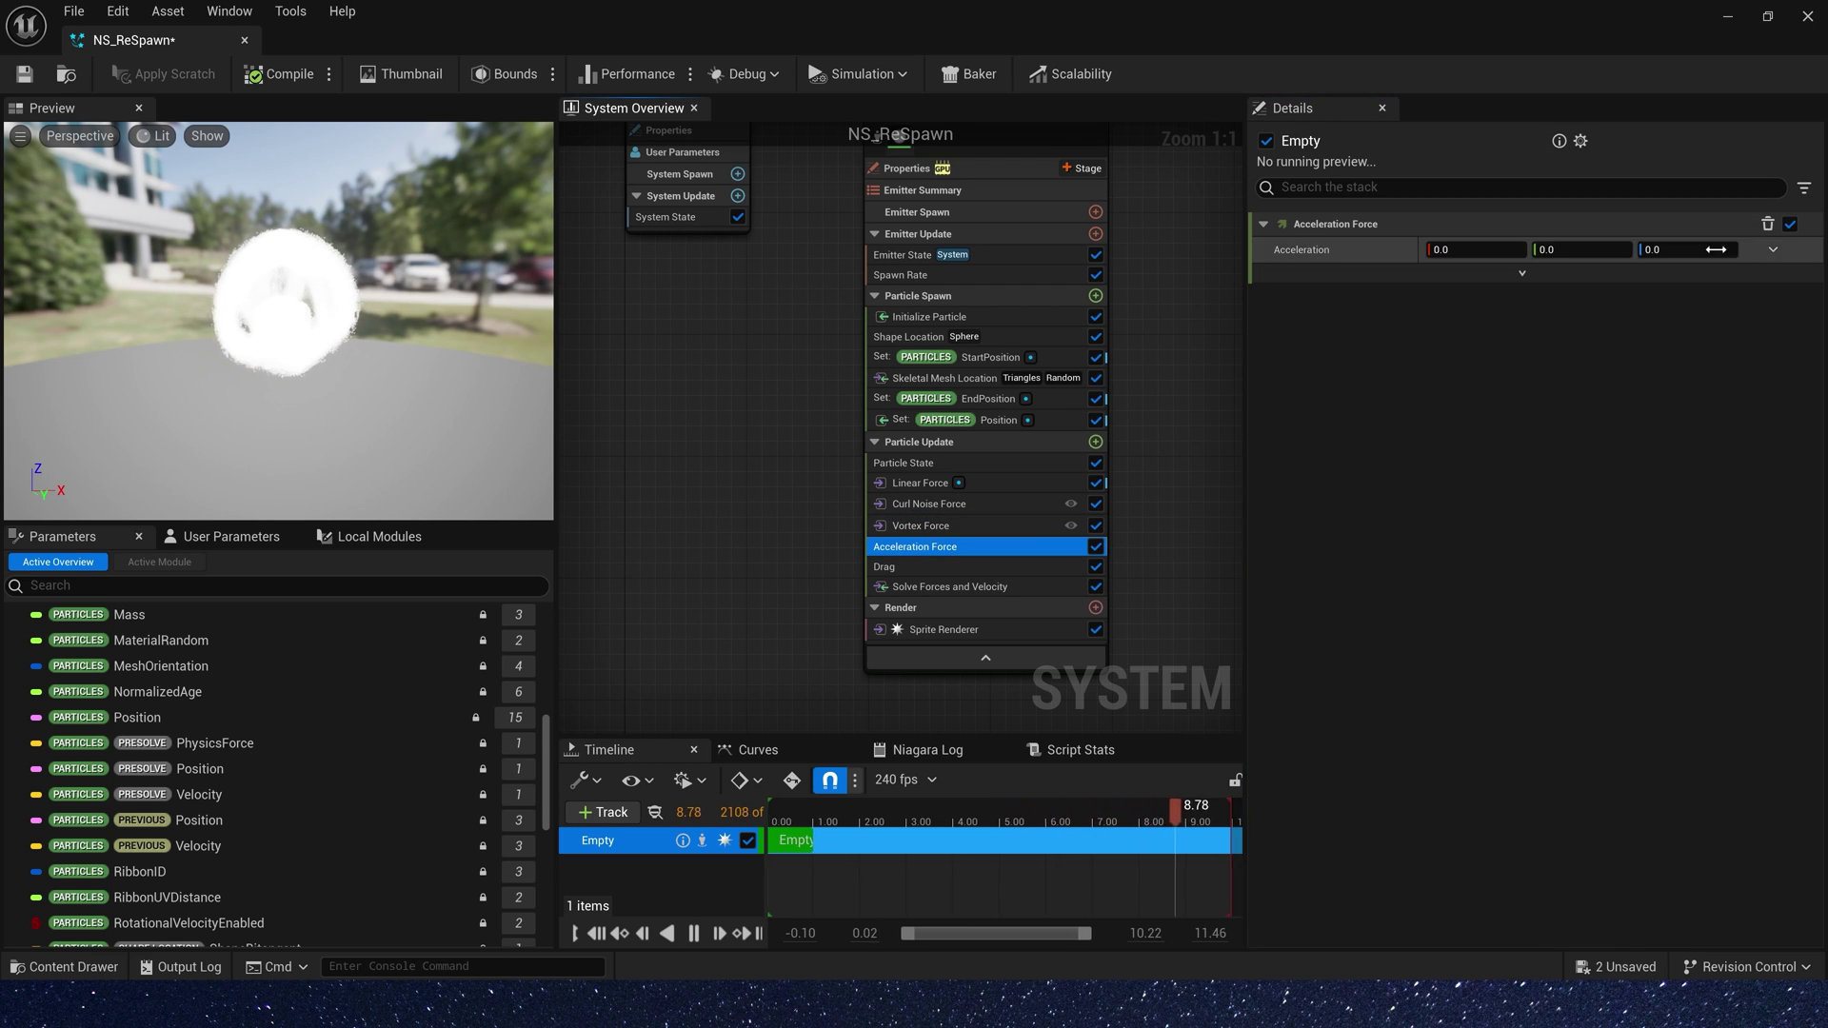
{"action": "left_click", "coordinate": [1774, 249]}
{"action": "type", "text": "make"}
{"action": "left_click", "coordinate": [1417, 395]}
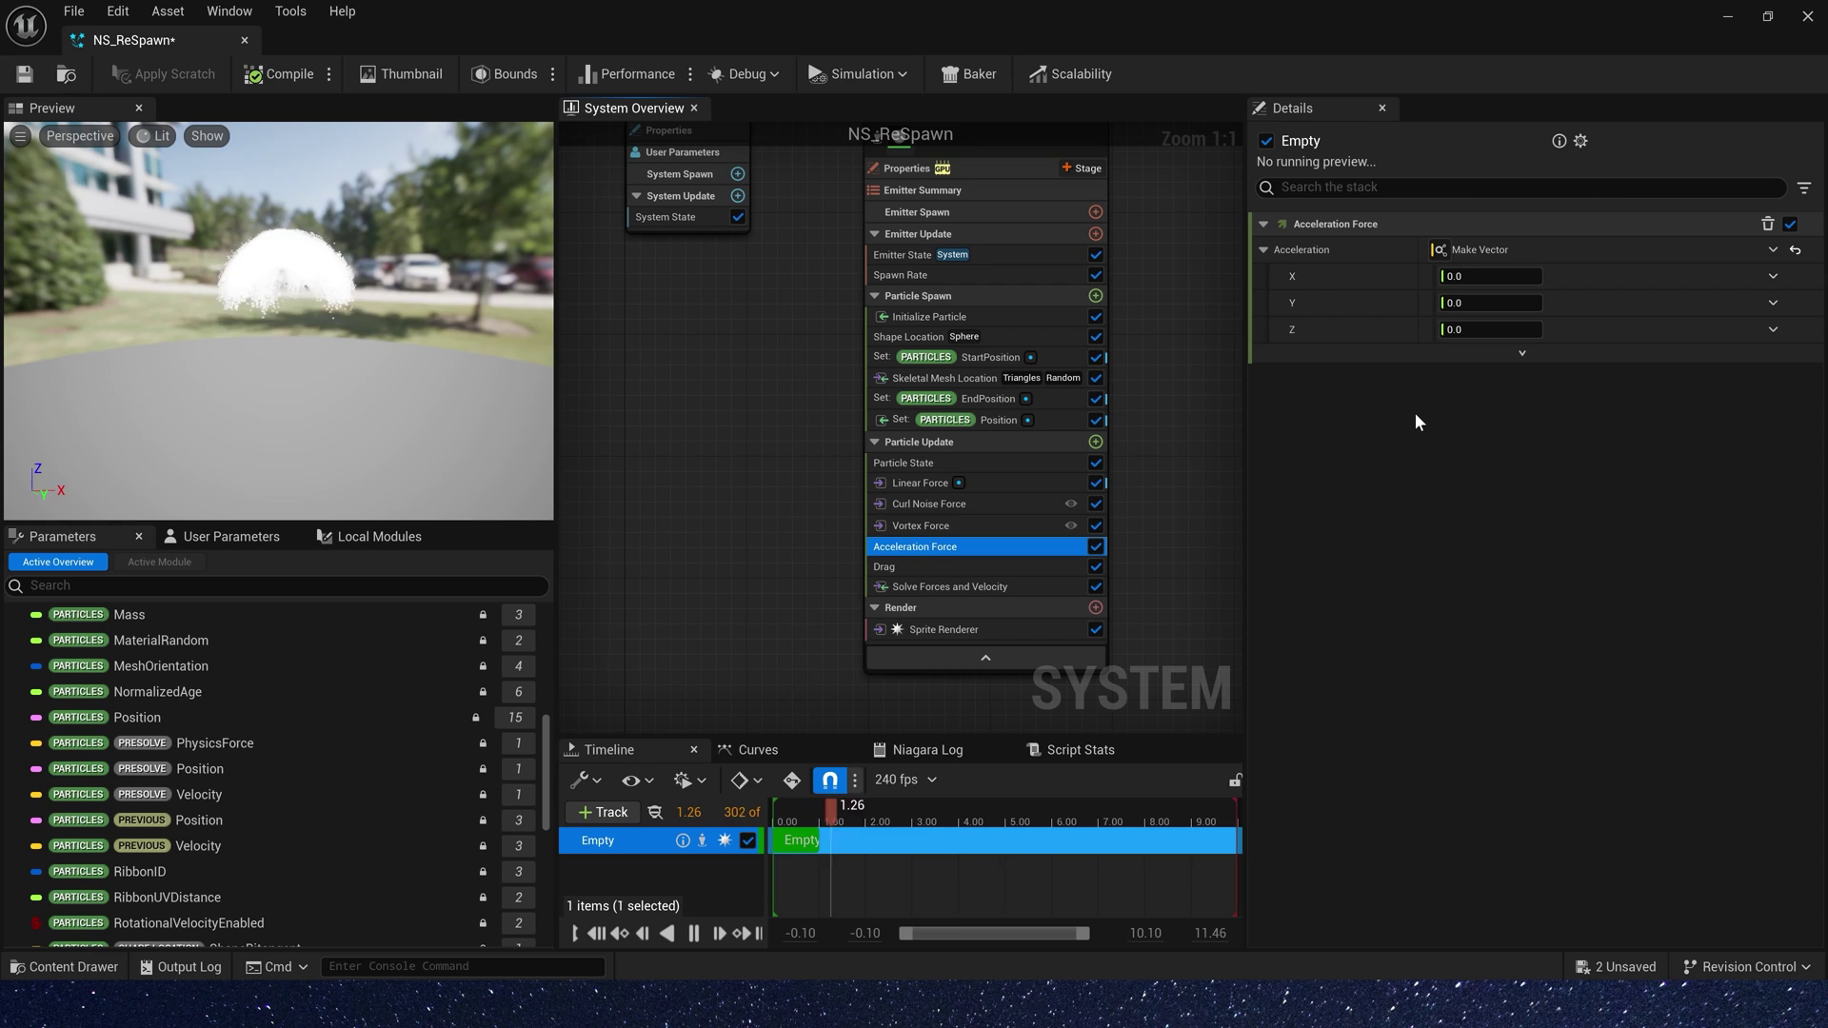
Paste a Float from Curve into the Z component and set its curve scale to 1000.
{"action": "left_click", "coordinate": [1392, 333]}
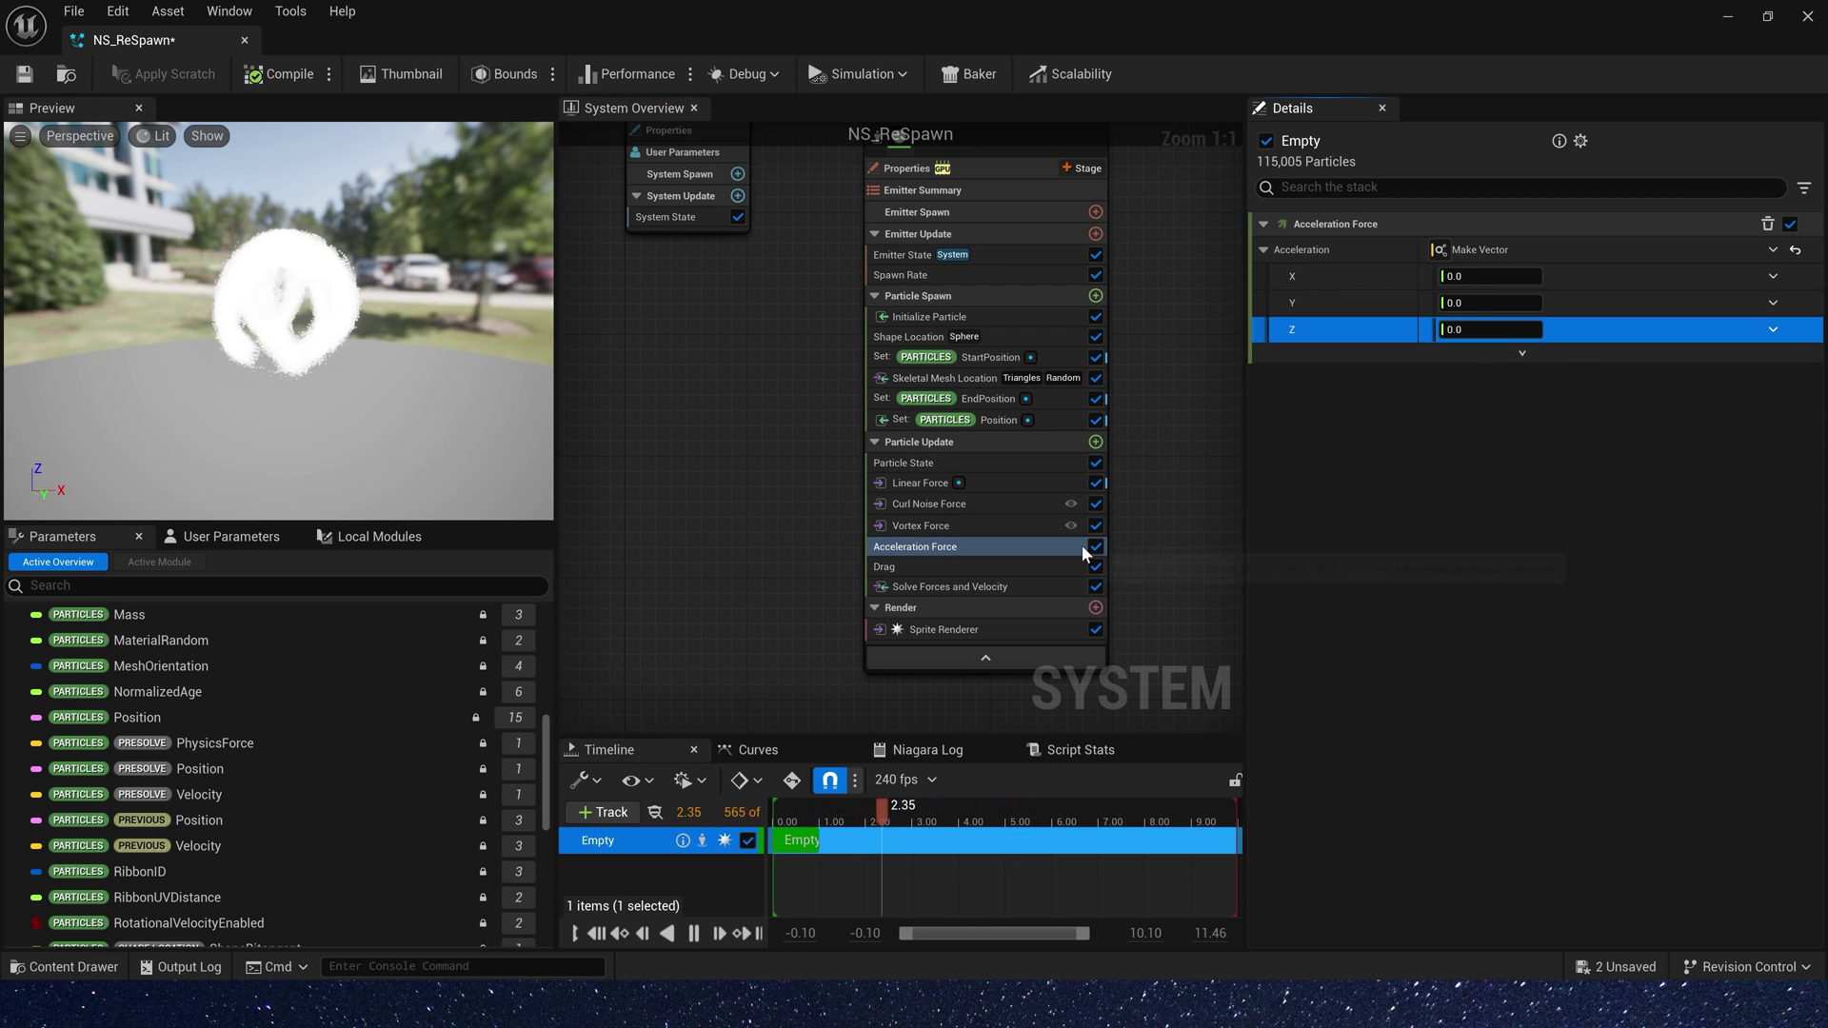
{"action": "key", "text": "ctrl+v"}
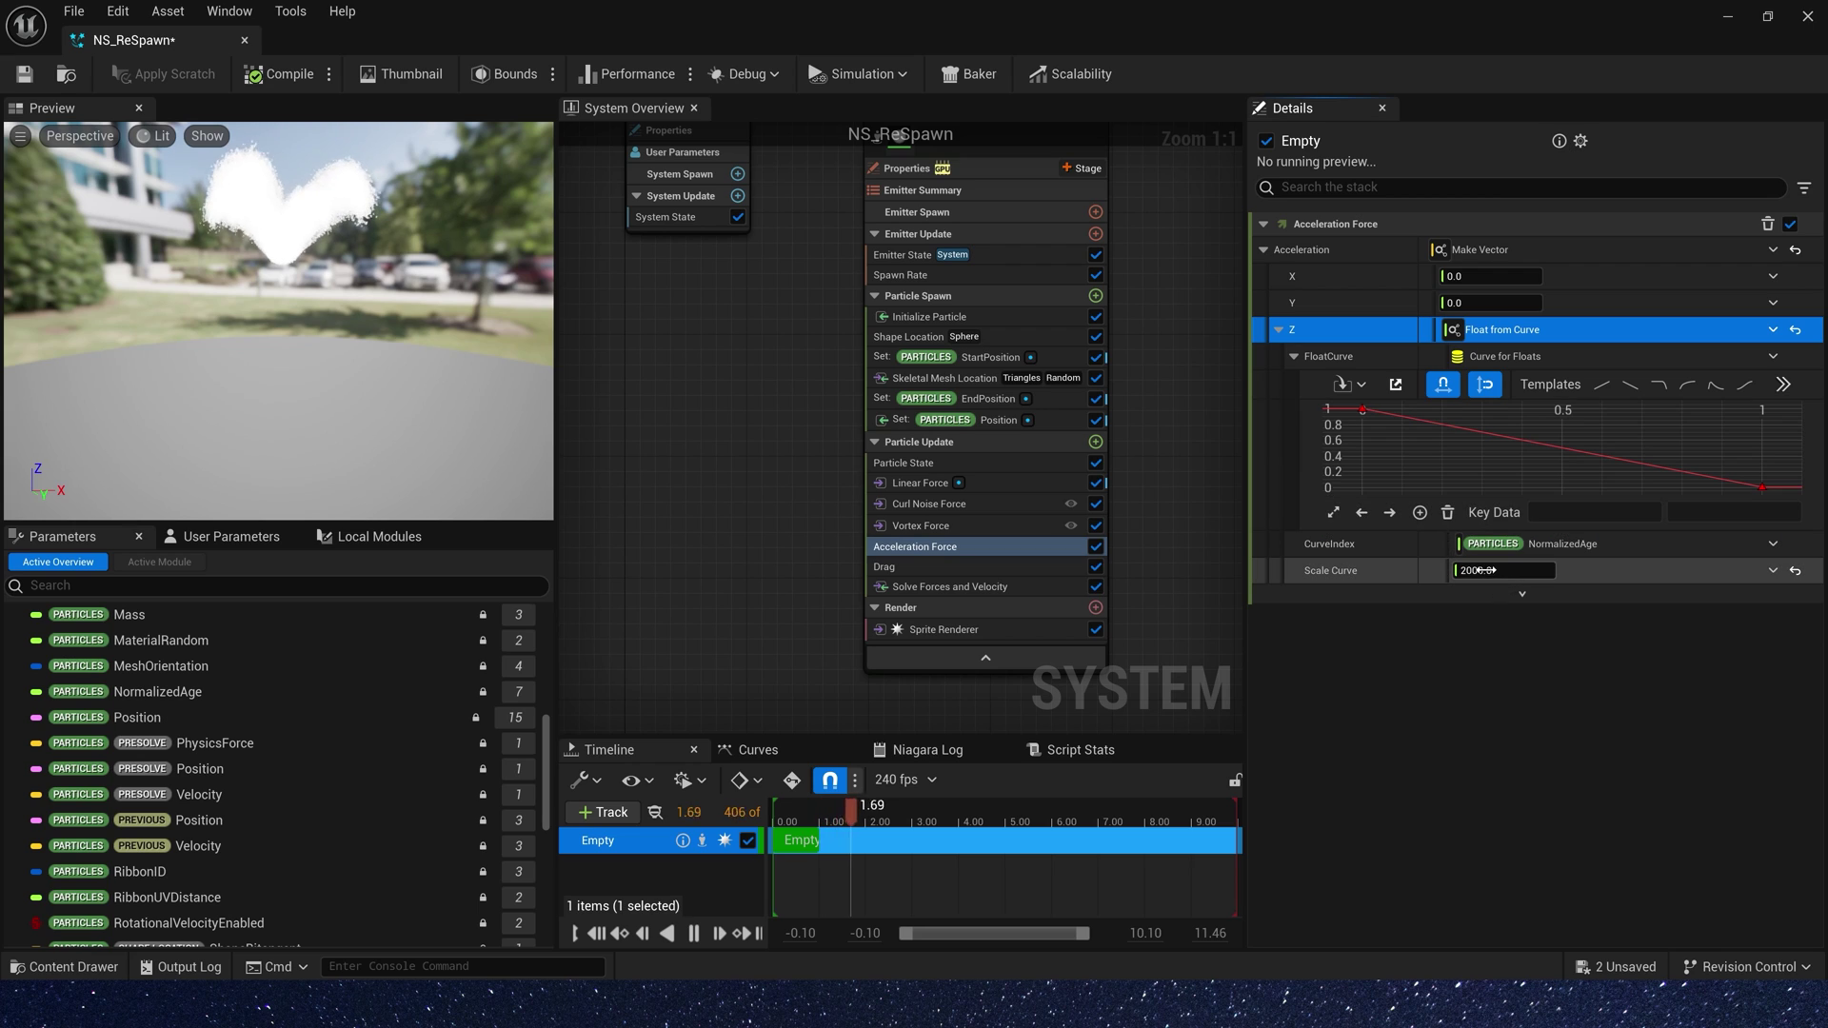
{"action": "left_click", "coordinate": [1491, 570]}
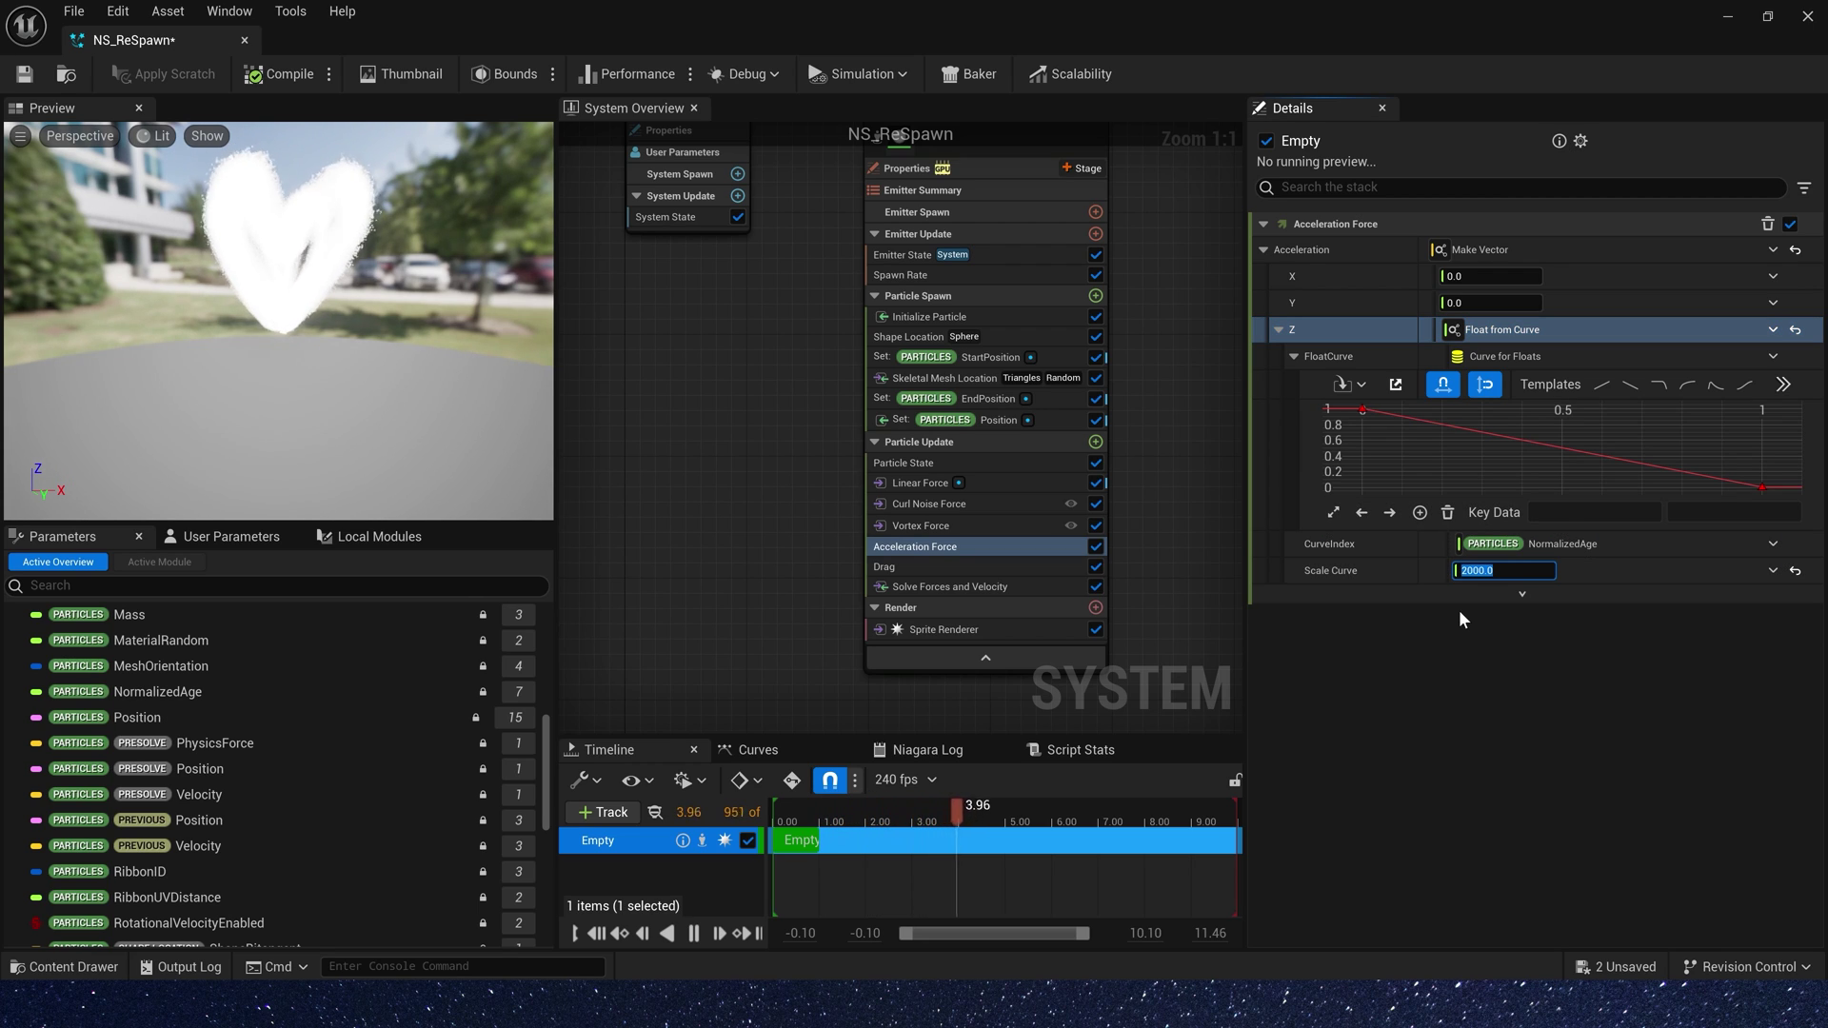
{"action": "type", "text": "1000"}
{"action": "left_click", "coordinate": [1598, 331]}
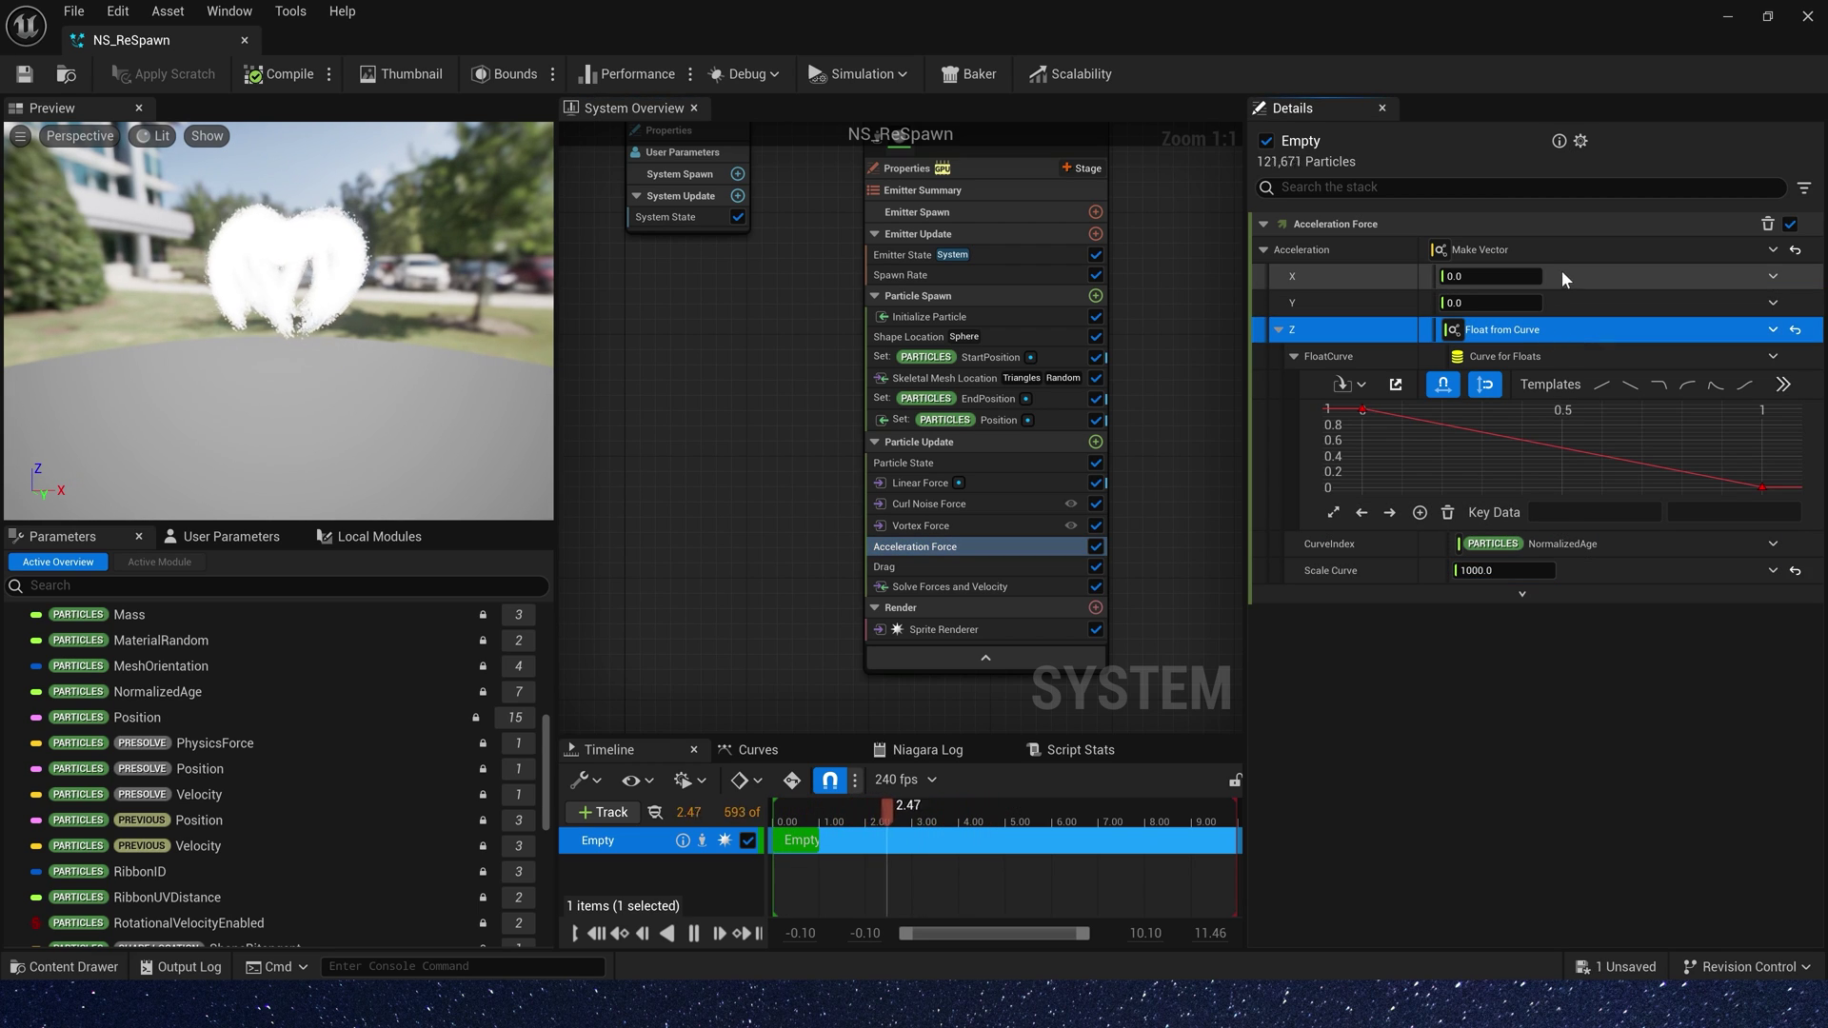
Paste the curve into X and make its scale a Multiply Float with first value 1000.
{"action": "left_click", "coordinate": [1595, 278]}
{"action": "key", "text": "ctrl+v"}
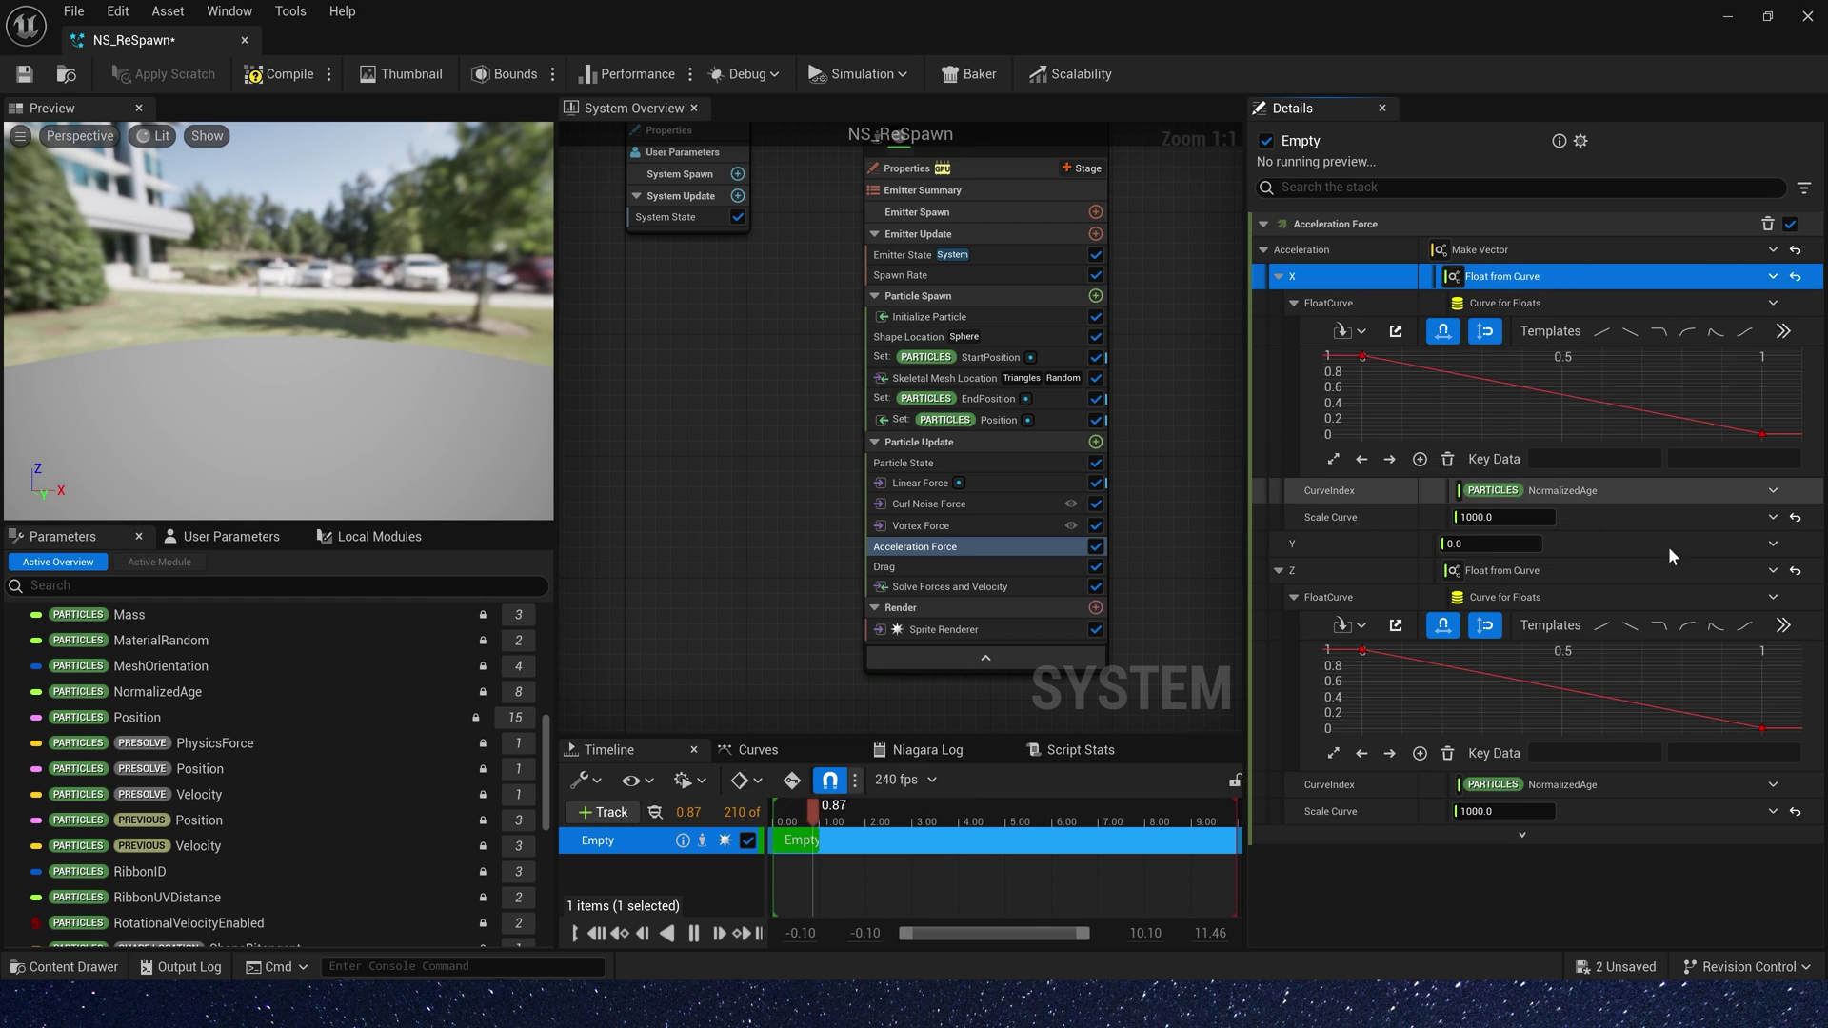
{"action": "left_click", "coordinate": [1772, 518]}
{"action": "type", "text": "mul"}
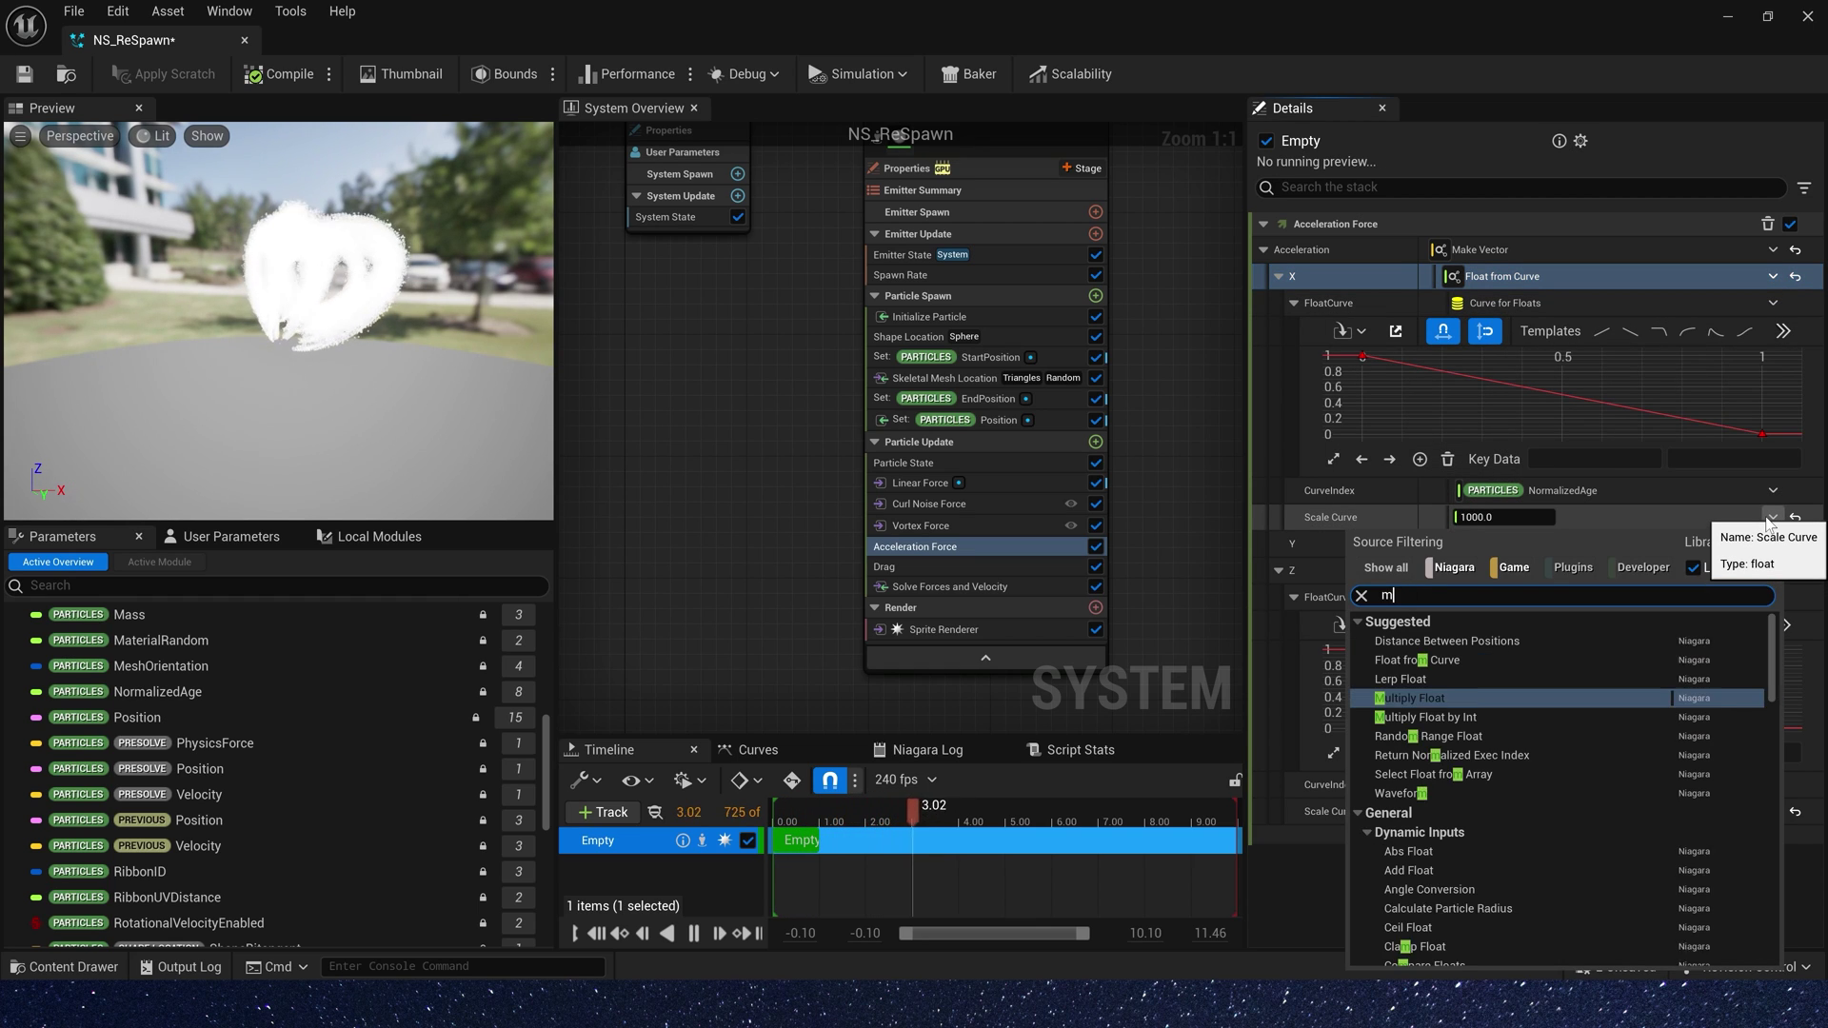
{"action": "left_click", "coordinate": [1452, 640]}
{"action": "left_click", "coordinate": [1533, 544]}
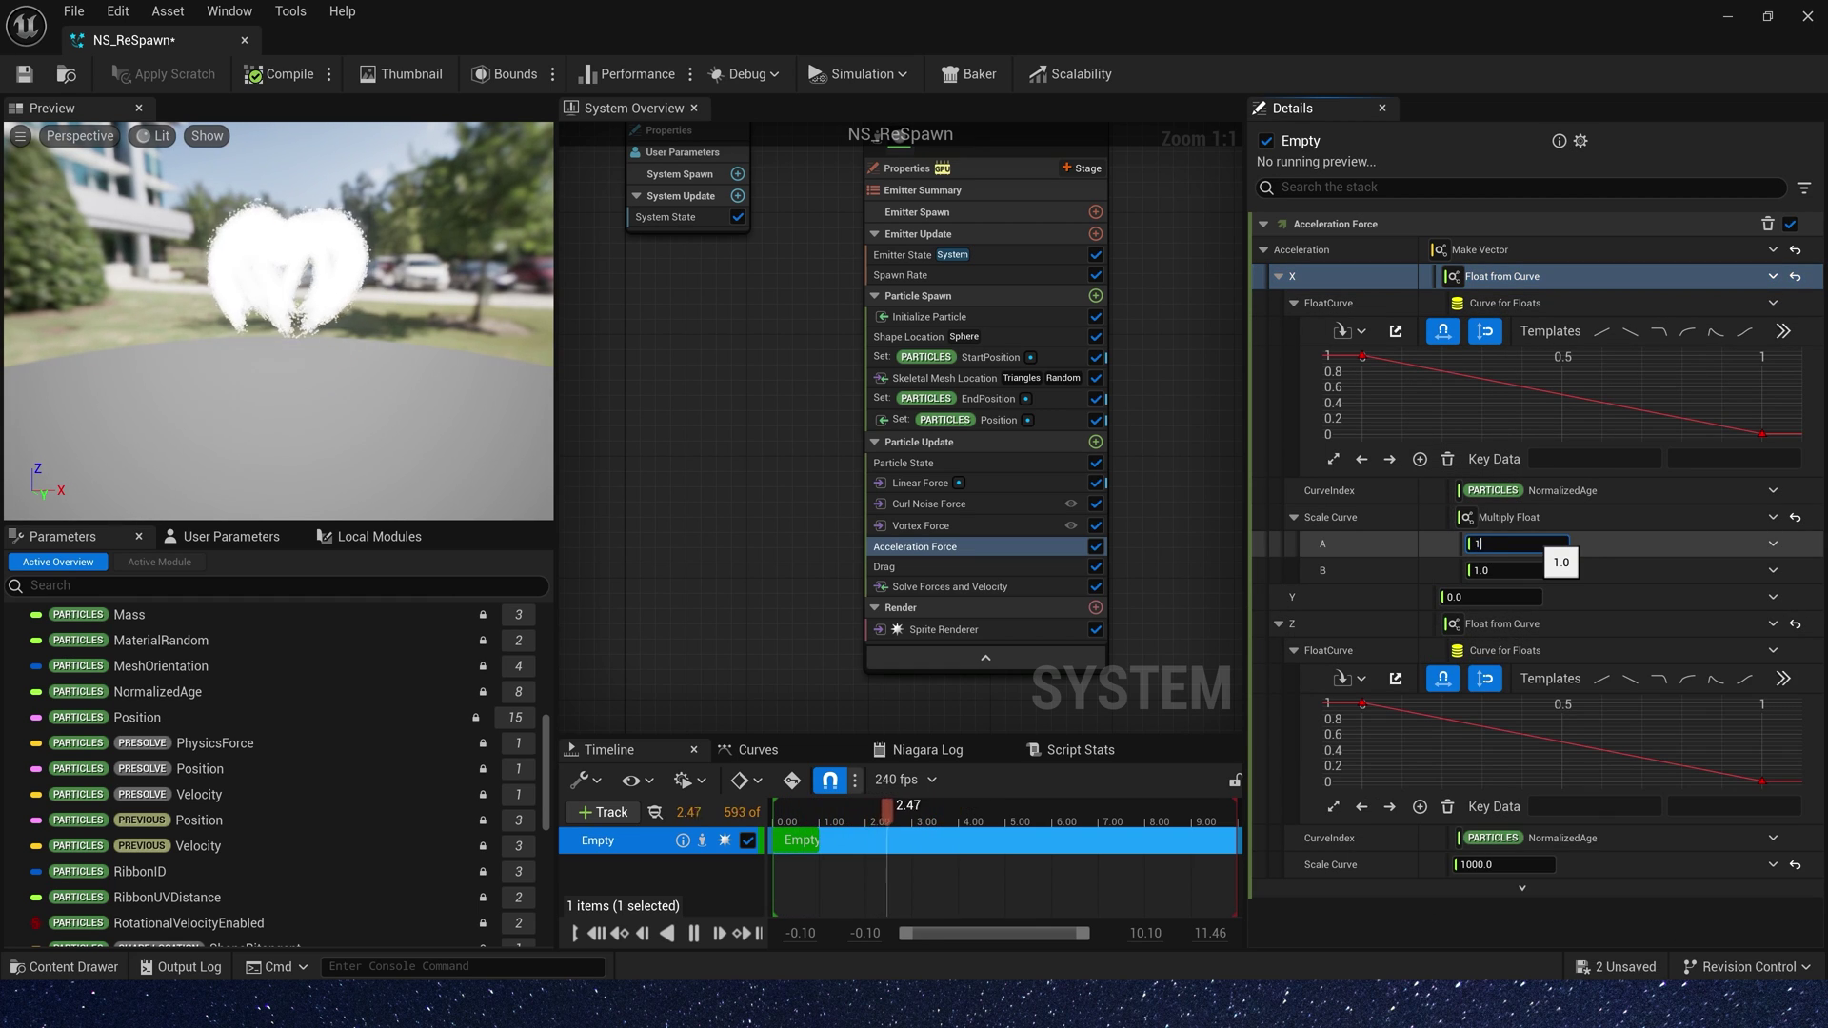
{"action": "type", "text": "1000"}
Copy the random ±1 input from Vortex Axis X into the X scale's second multiplier.
{"action": "left_click", "coordinate": [954, 526]}
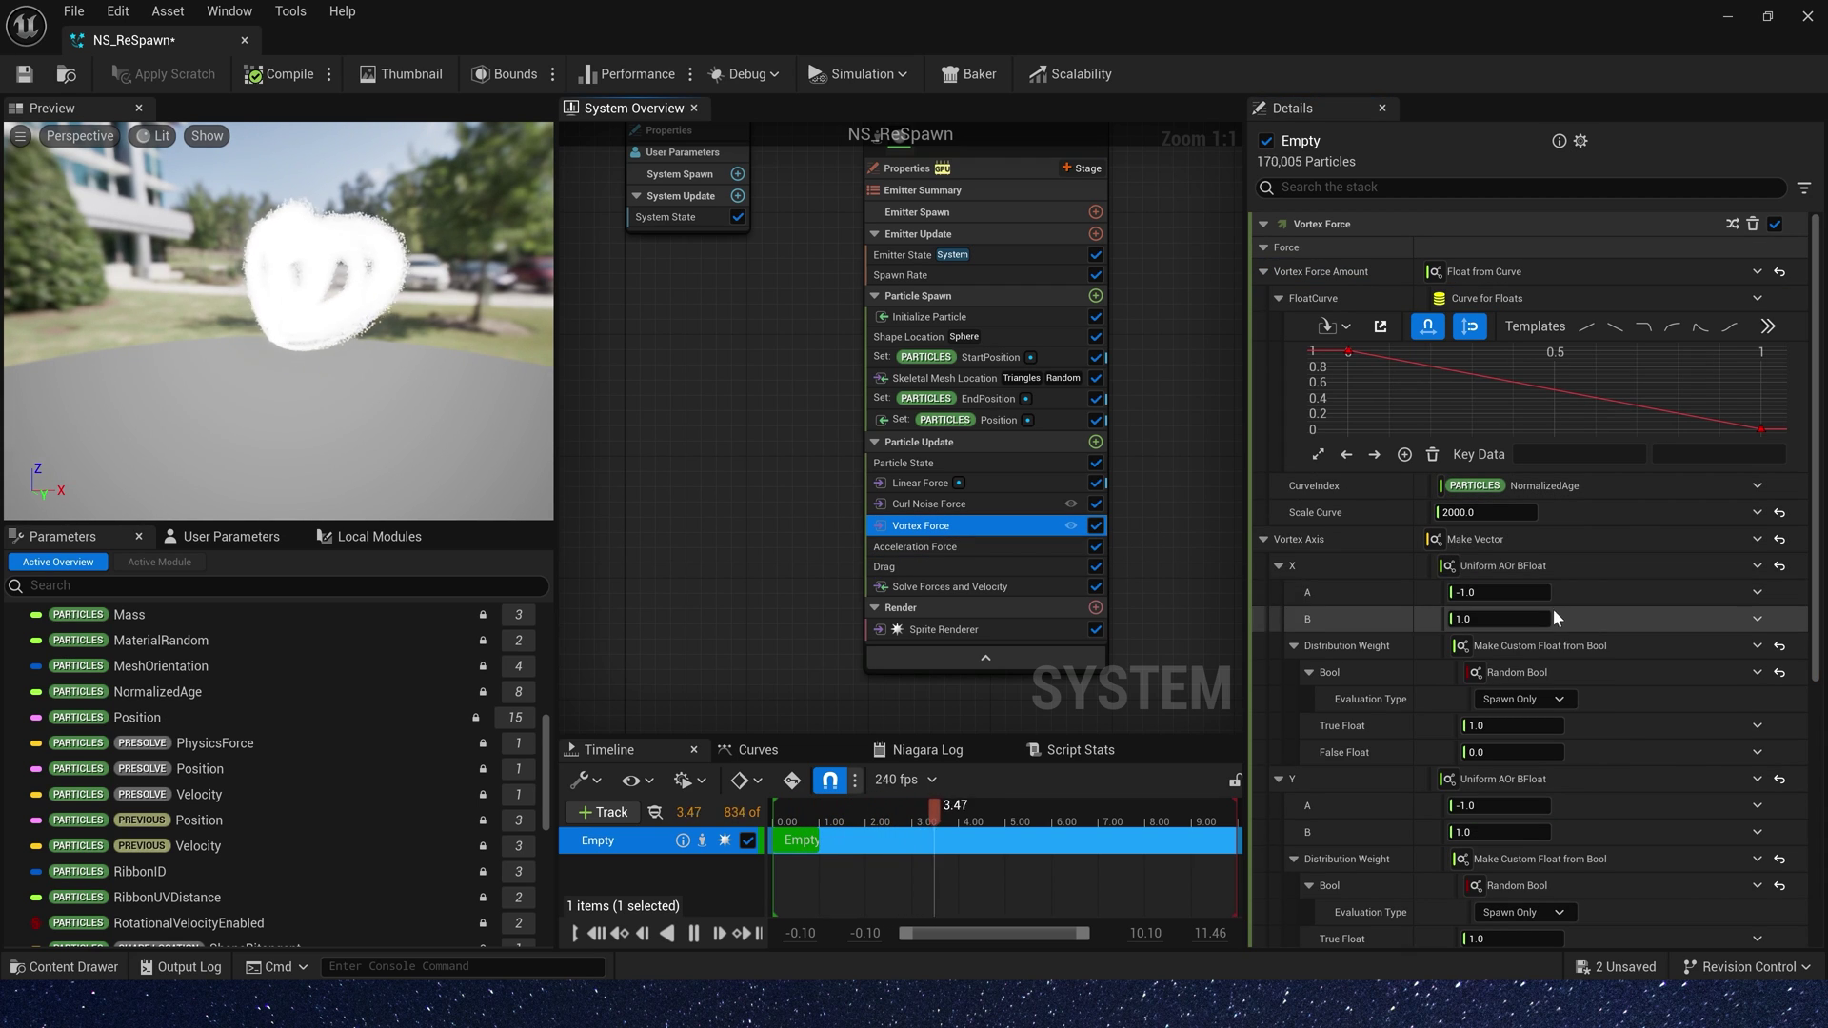
{"action": "left_click", "coordinate": [1552, 568]}
{"action": "key", "text": "ctrl+c"}
{"action": "left_click", "coordinate": [952, 548]}
{"action": "left_click", "coordinate": [1371, 571]}
{"action": "key", "text": "ctrl+v"}
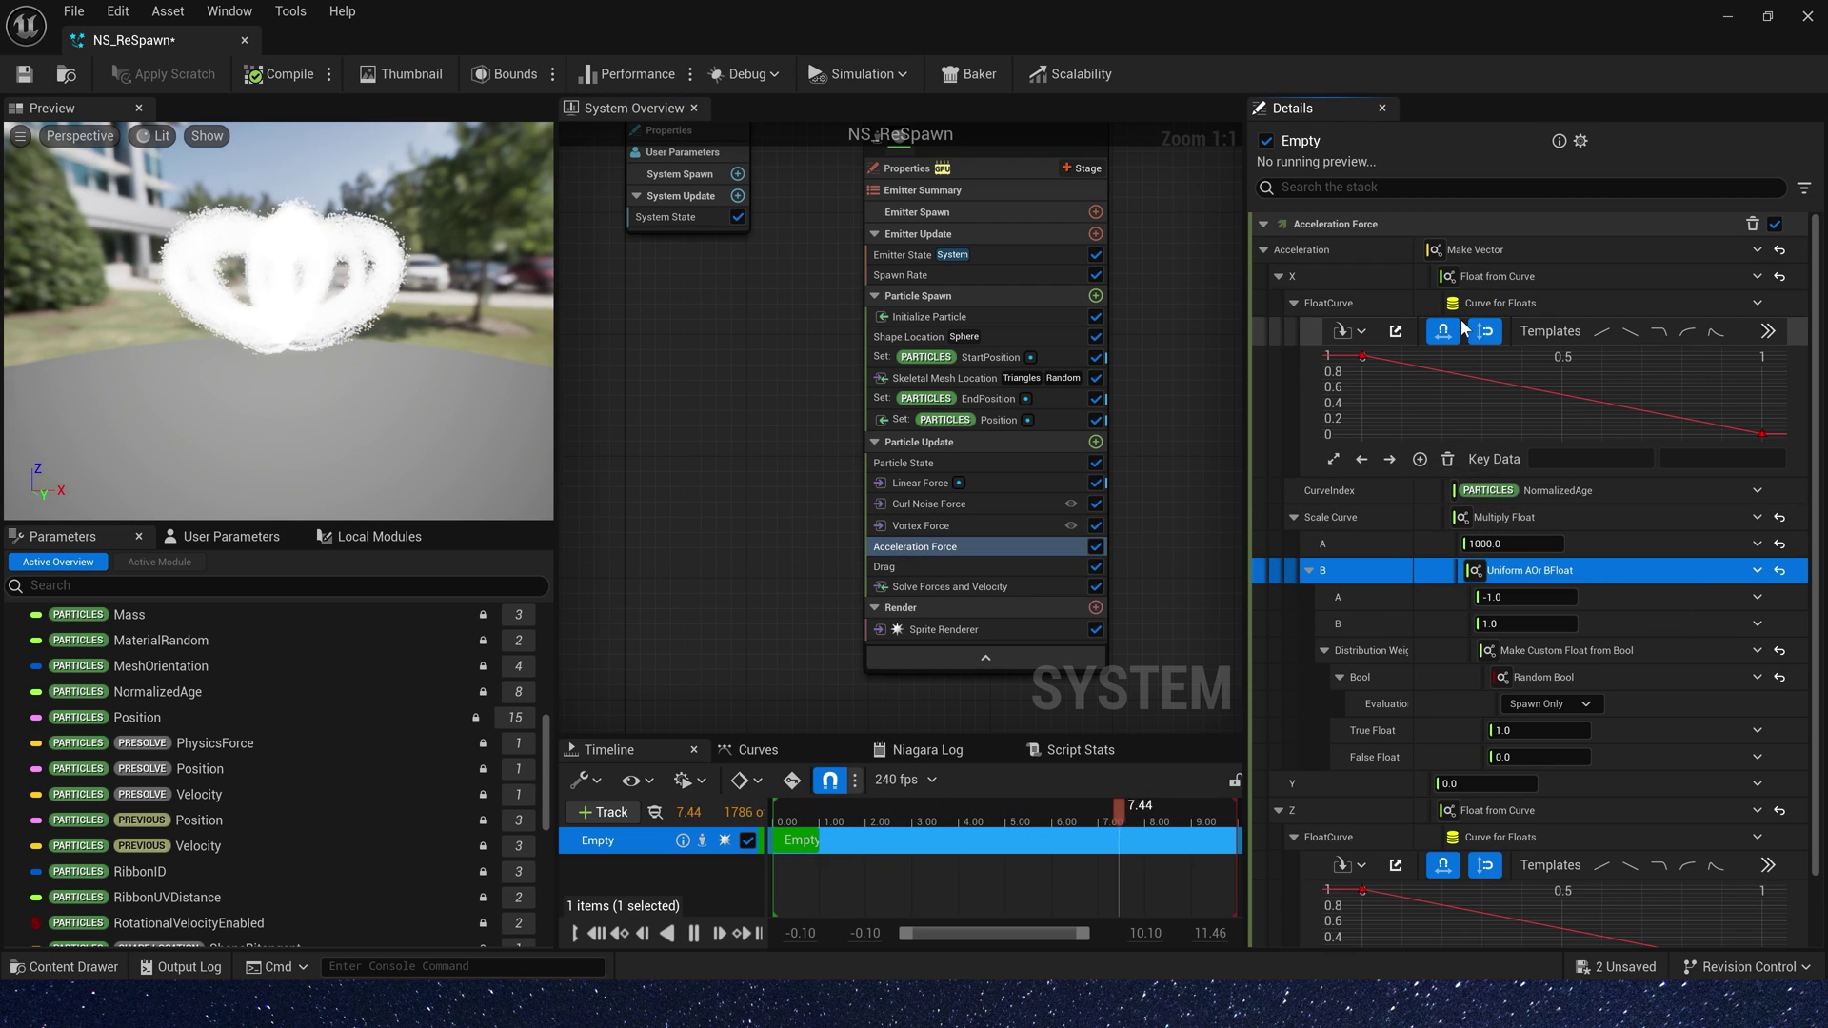
{"action": "left_click", "coordinate": [1509, 272]}
Paste the curve-driven value into Y and minimize the system editor to view the level.
{"action": "left_click", "coordinate": [1547, 790]}
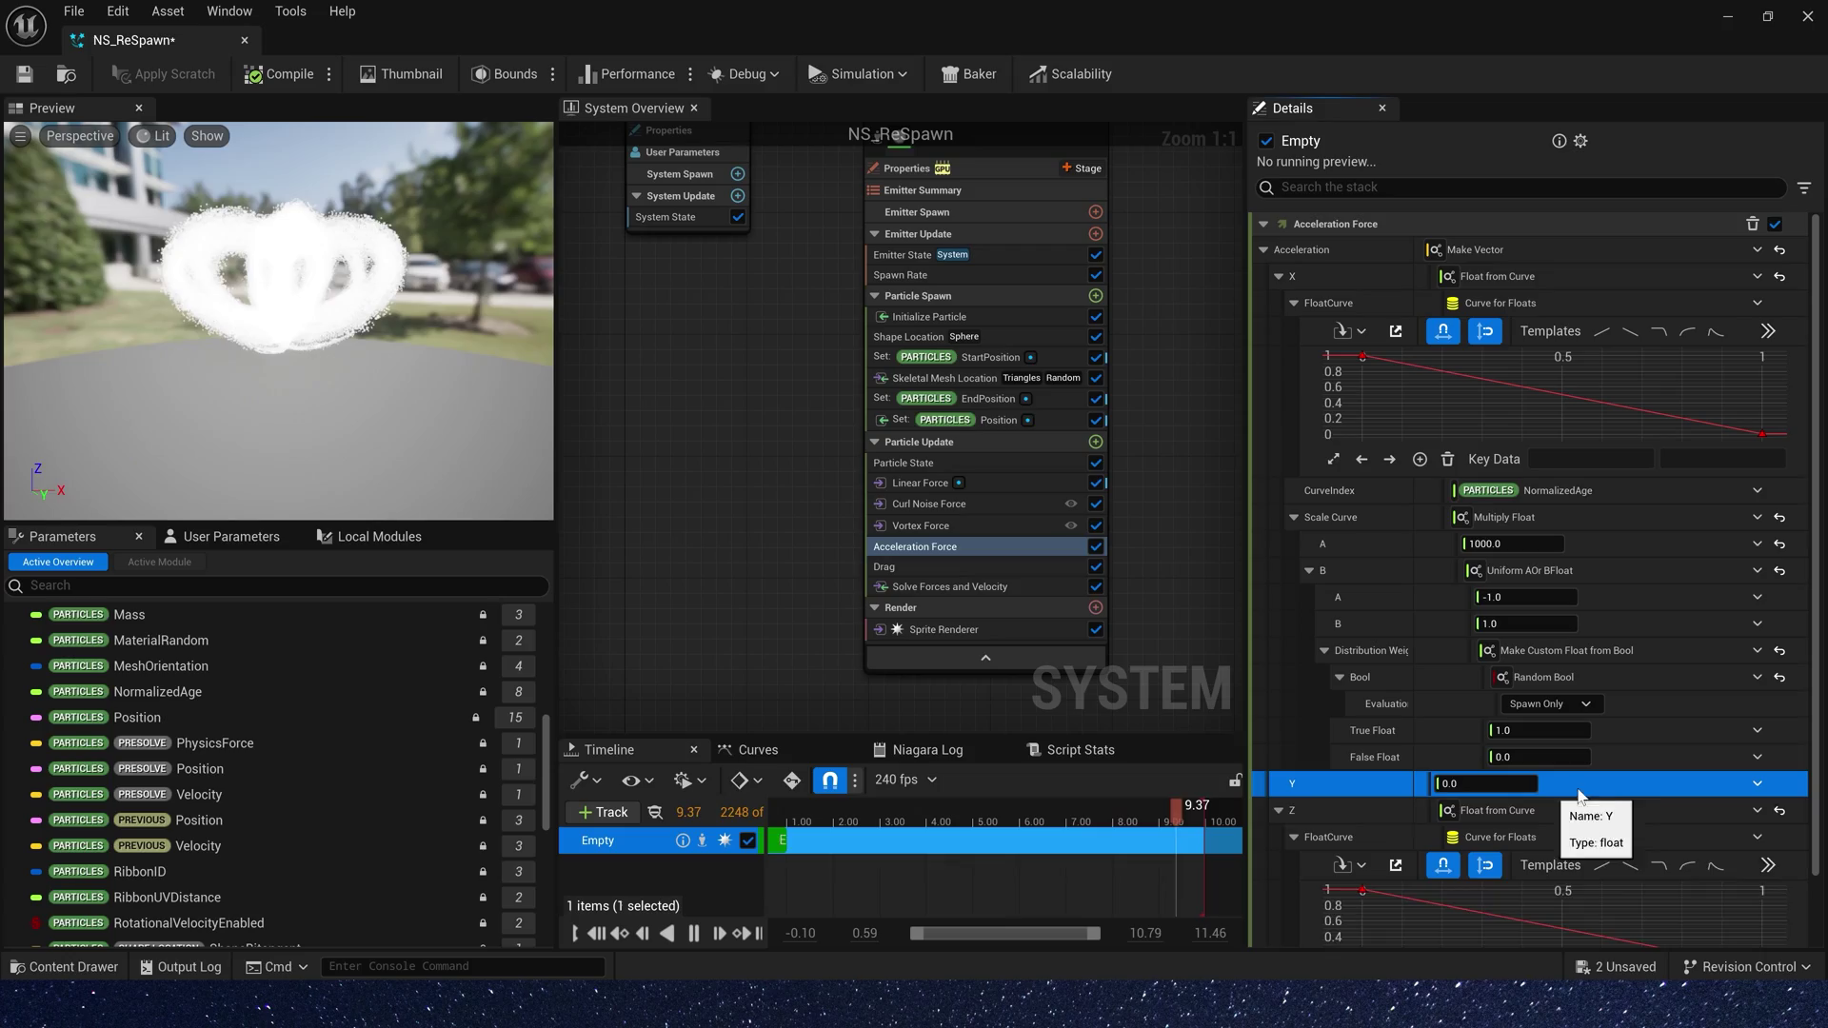
{"action": "key", "text": "ctrl+v"}
{"action": "left_click", "coordinate": [1727, 16]}
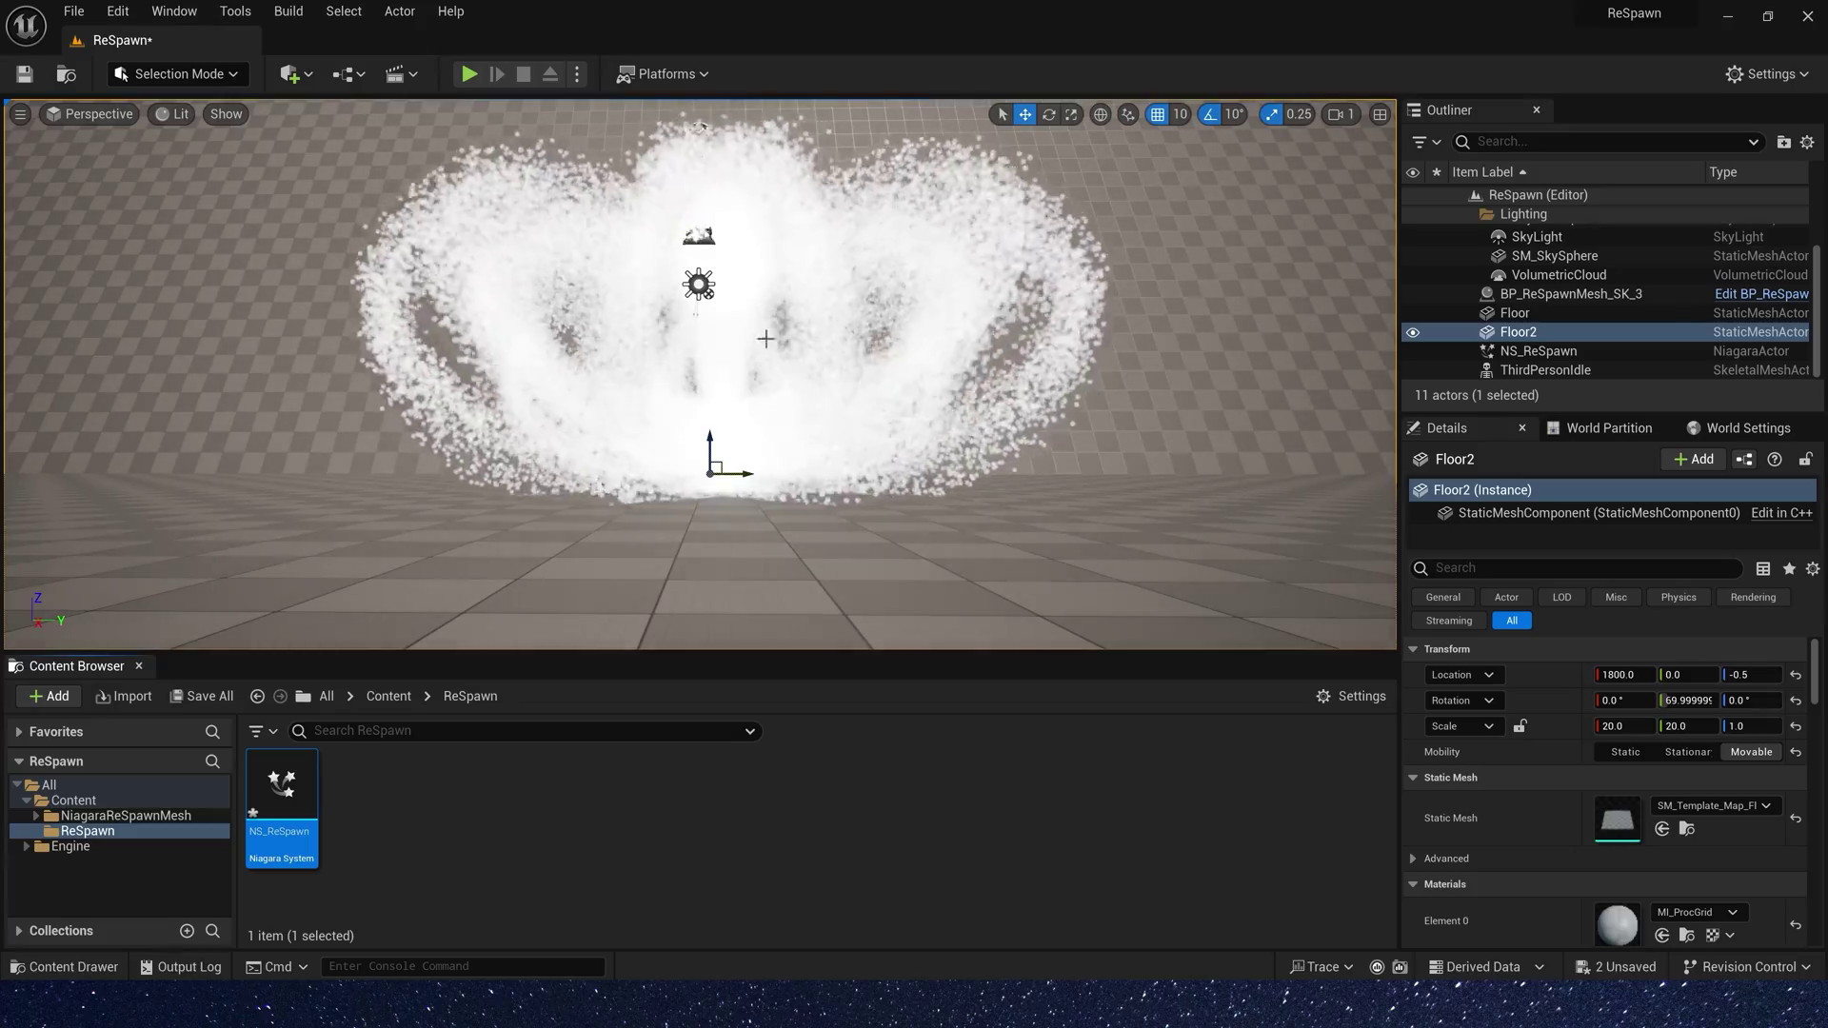
Preview the effect in the level and reopen NS_ReSpawn with the Z curve scale raised to 1500.
{"action": "mouse_move", "coordinate": [827, 475]}
{"action": "right_mouse_down"}
{"action": "mouse_move", "coordinate": [1104, 472]}
{"action": "mouse_move", "coordinate": [827, 475]}
{"action": "right_mouse_up"}
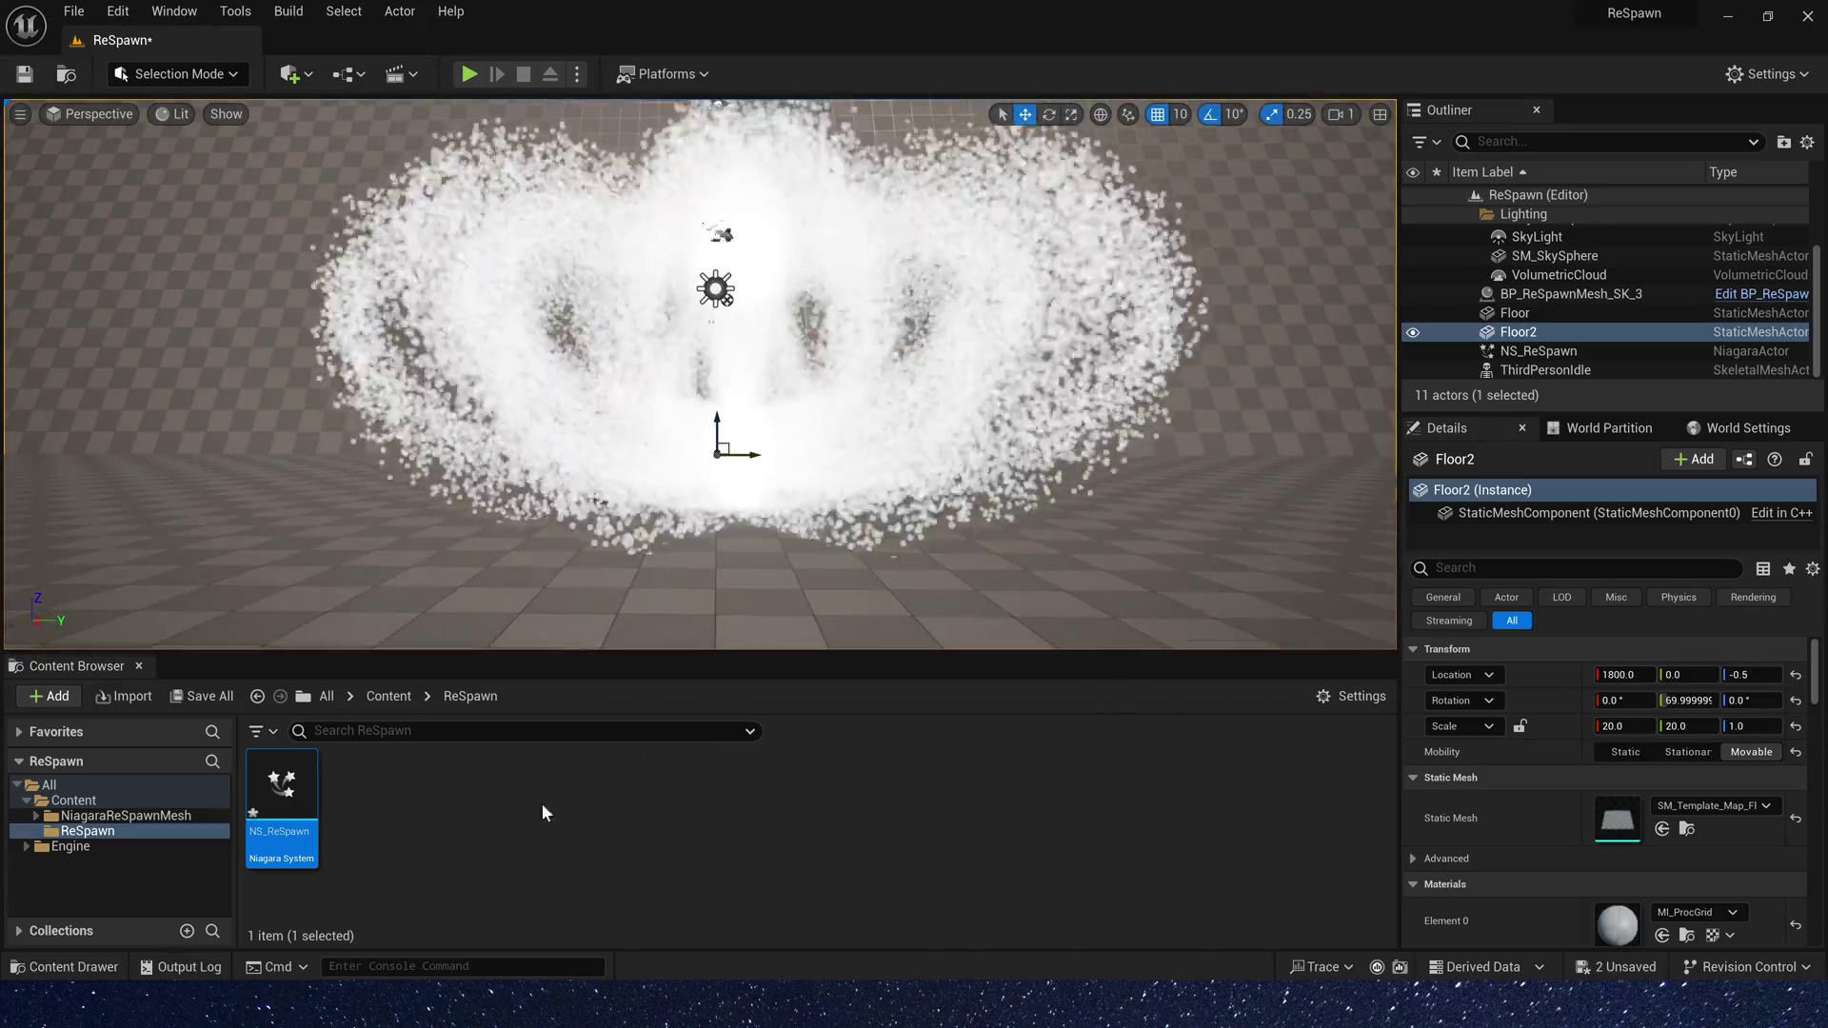
{"action": "double_click", "coordinate": [282, 795]}
{"action": "scroll", "coordinate": [1514, 915], "scroll_direction": "down", "scroll_amount": 6}
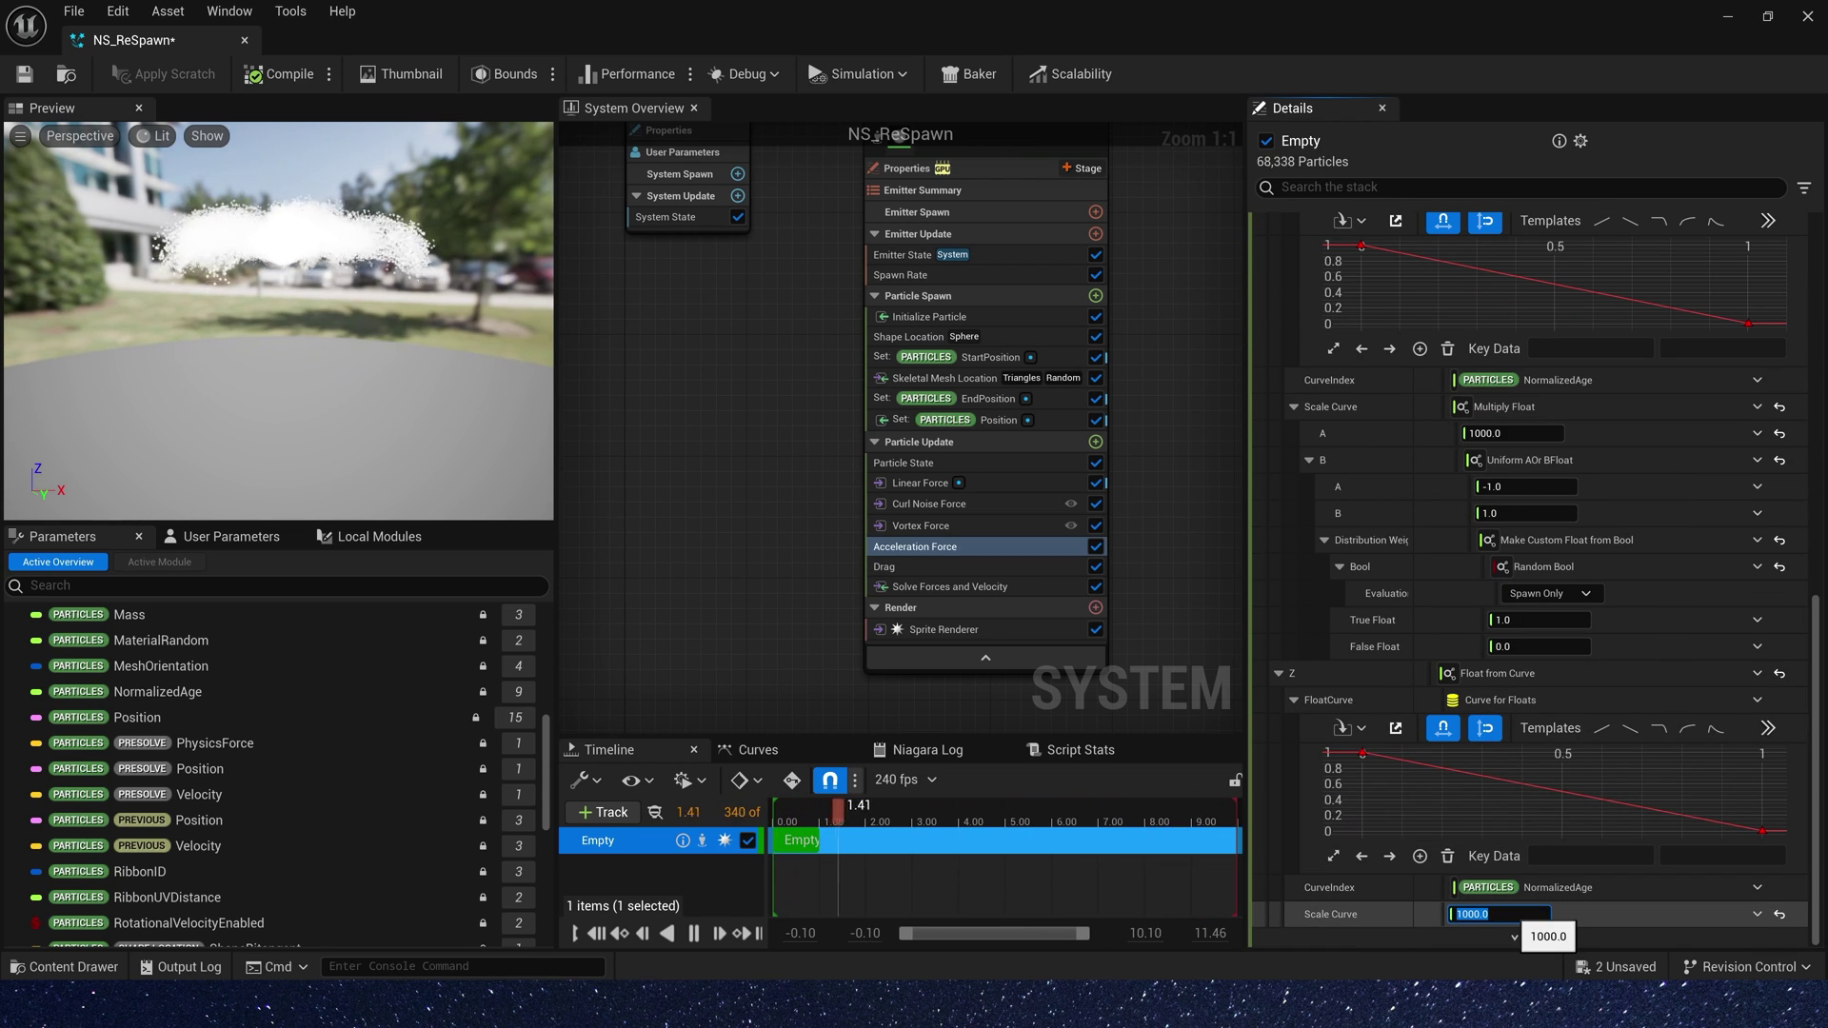
{"action": "key", "text": "alt+Tab"}
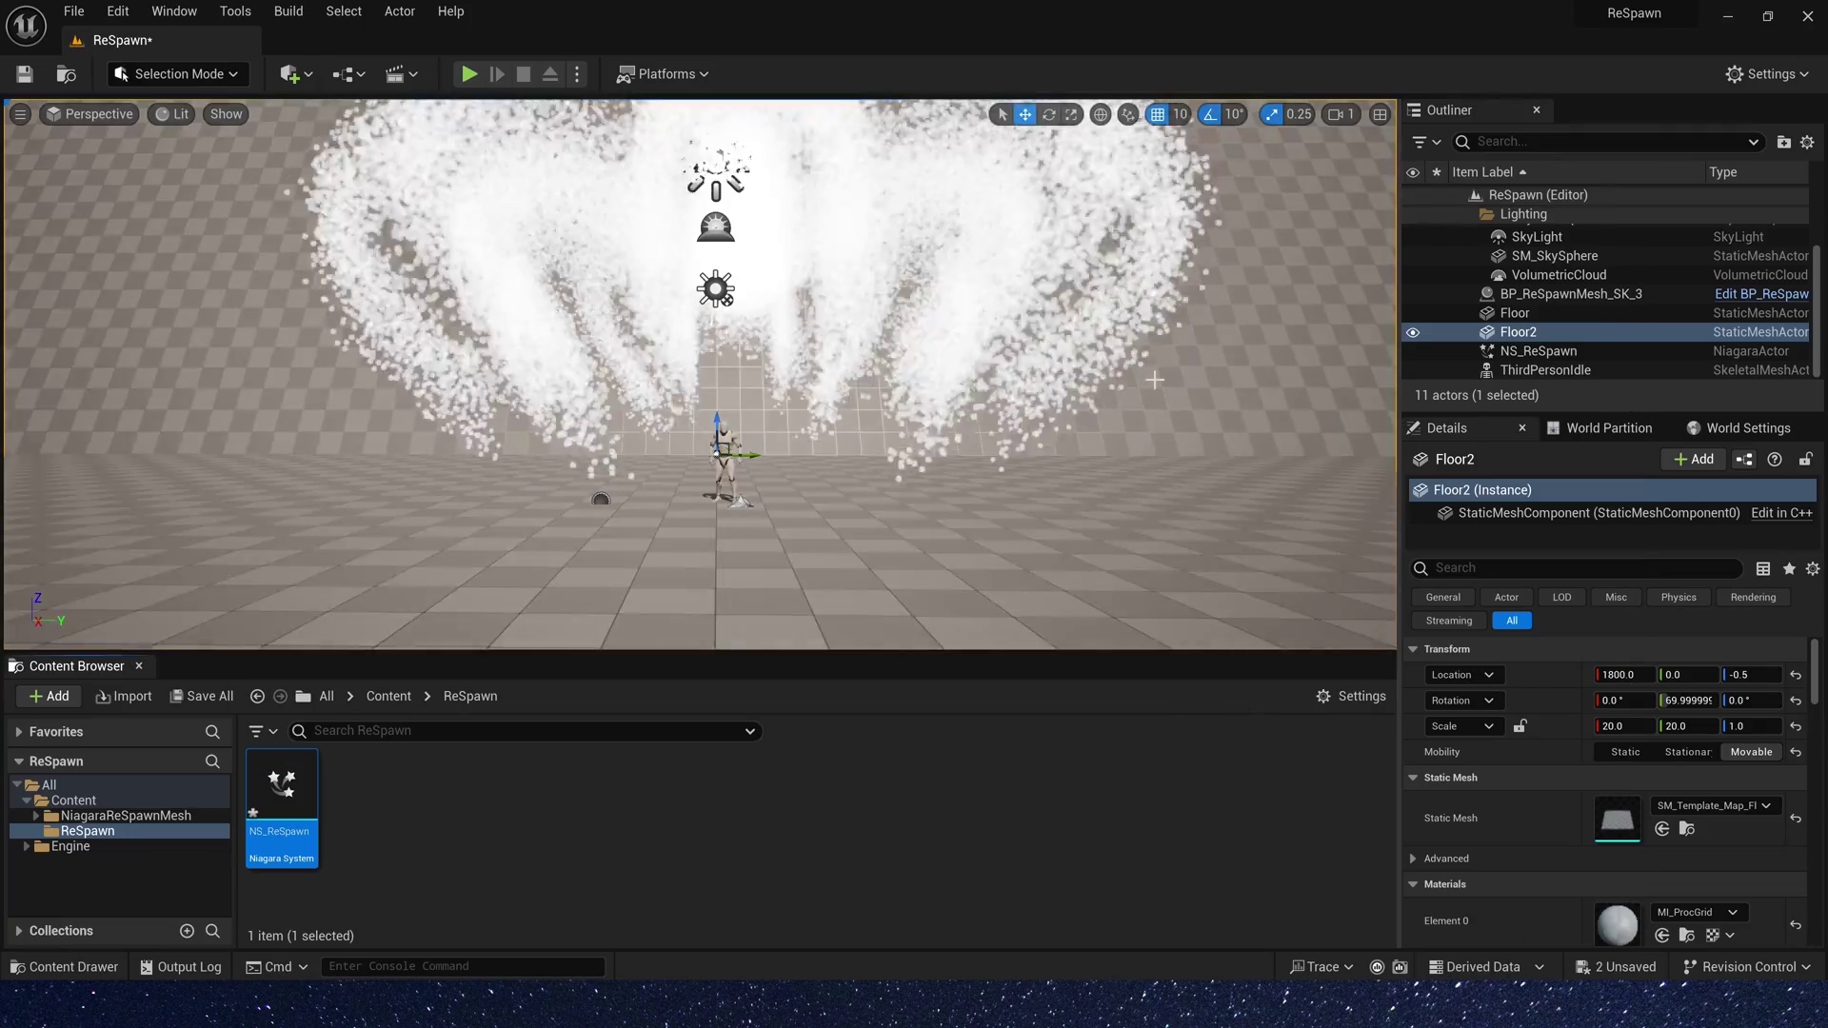
{"action": "right_click_drag", "start_coordinate": [757, 421], "coordinate": [757, 422]}
{"action": "double_click", "coordinate": [296, 800]}
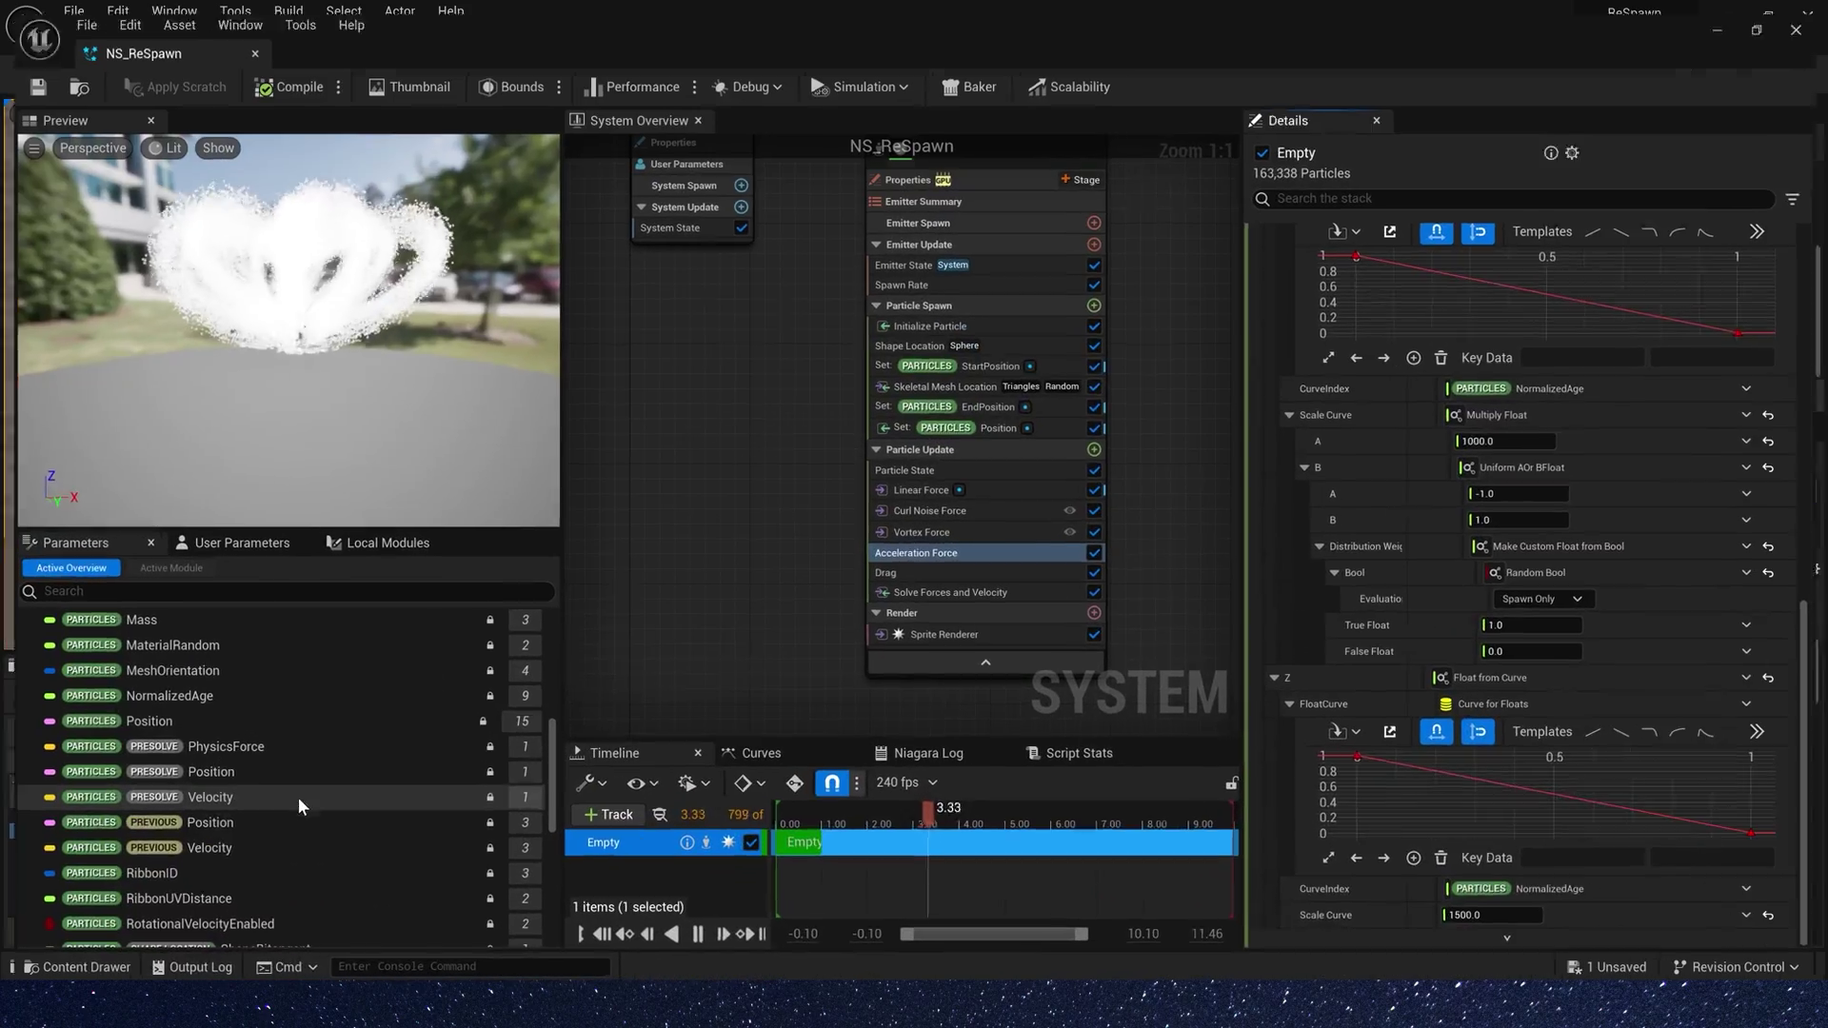
Set the Empty emitter's Emitter State to Self life cycle with Once loop behavior.
{"action": "right_click_drag", "start_coordinate": [751, 291], "coordinate": [739, 441]}
{"action": "left_click", "coordinate": [869, 407]}
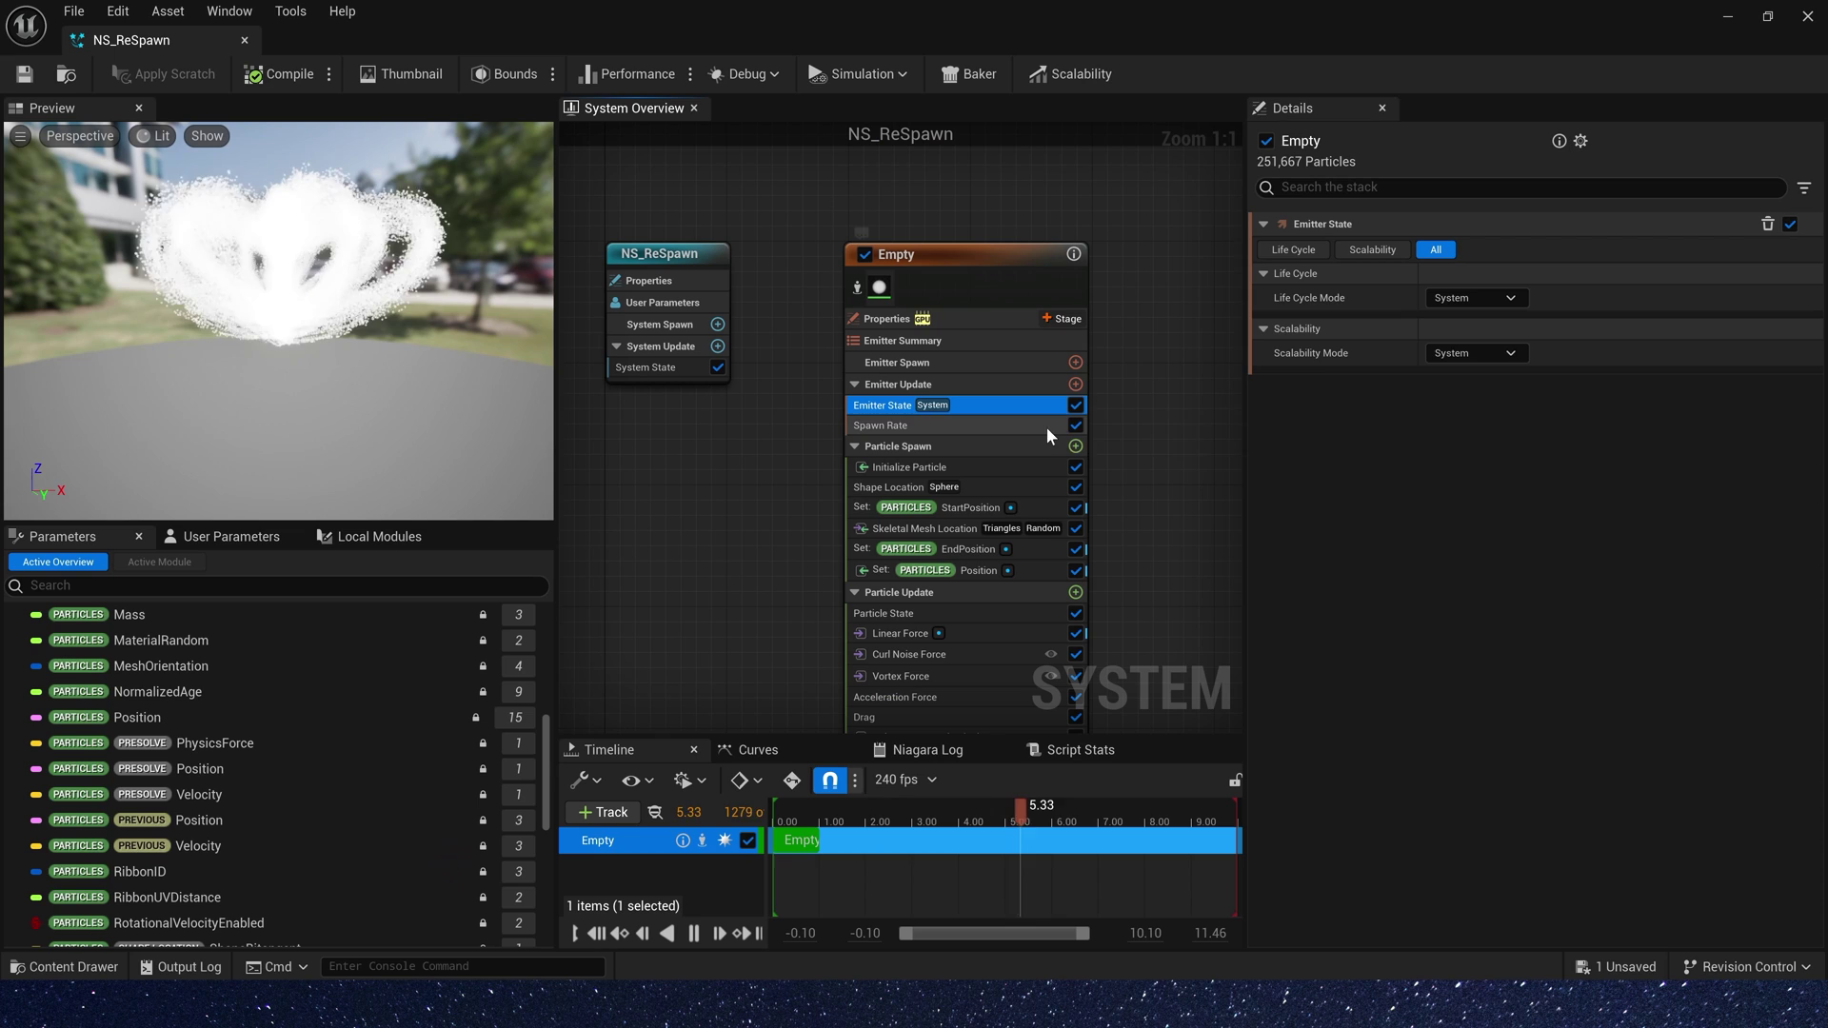
{"action": "left_click", "coordinate": [1485, 299]}
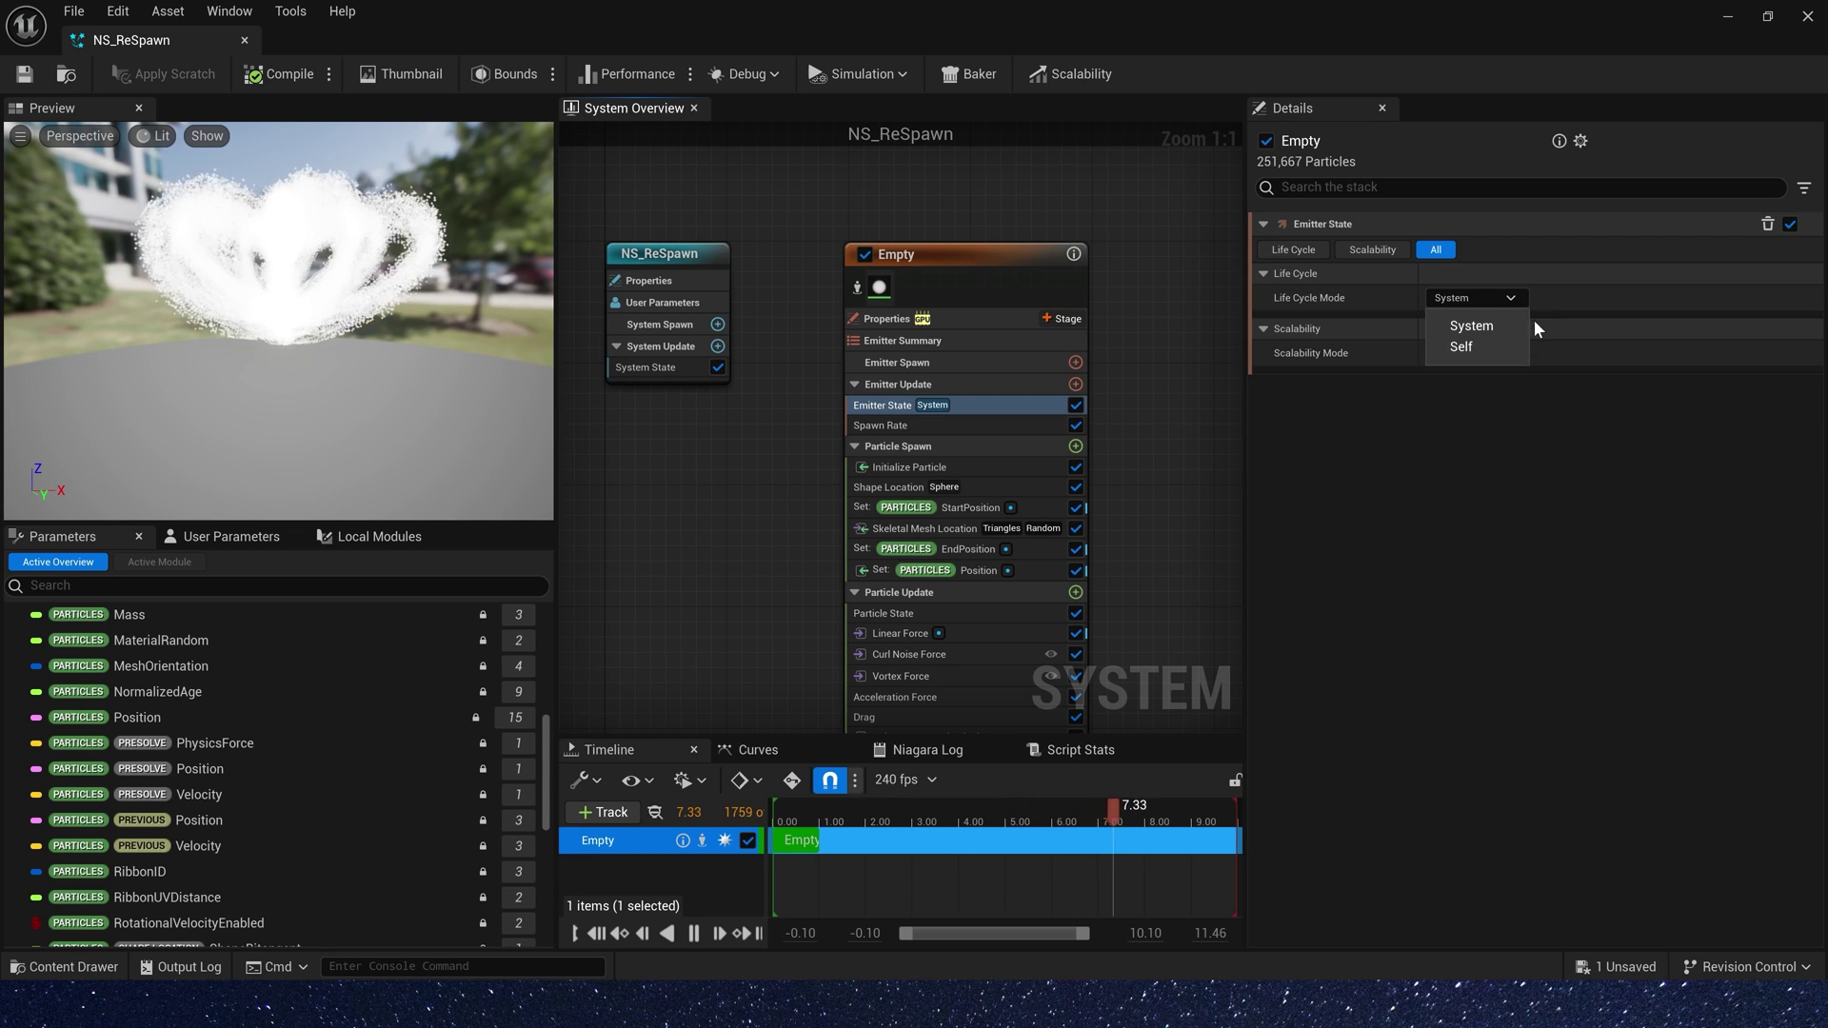
{"action": "left_click", "coordinate": [1471, 346]}
{"action": "left_click", "coordinate": [1503, 352]}
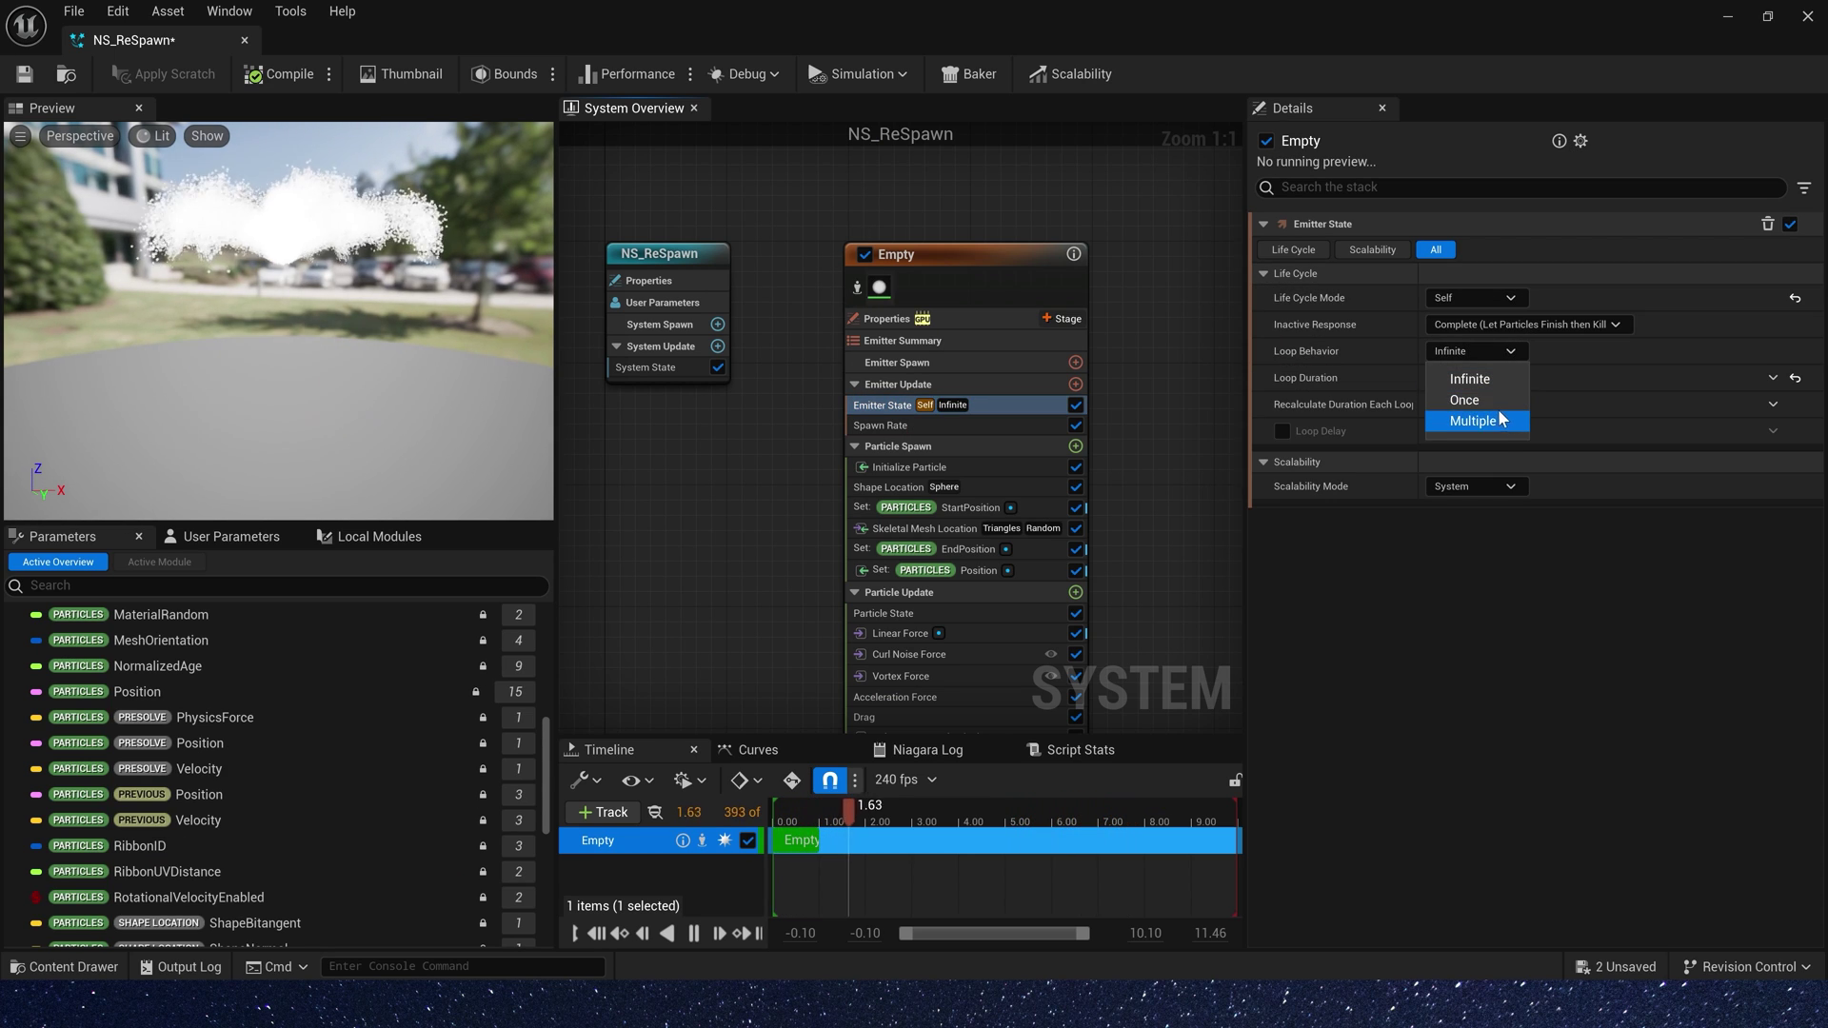
{"action": "left_click", "coordinate": [1457, 389]}
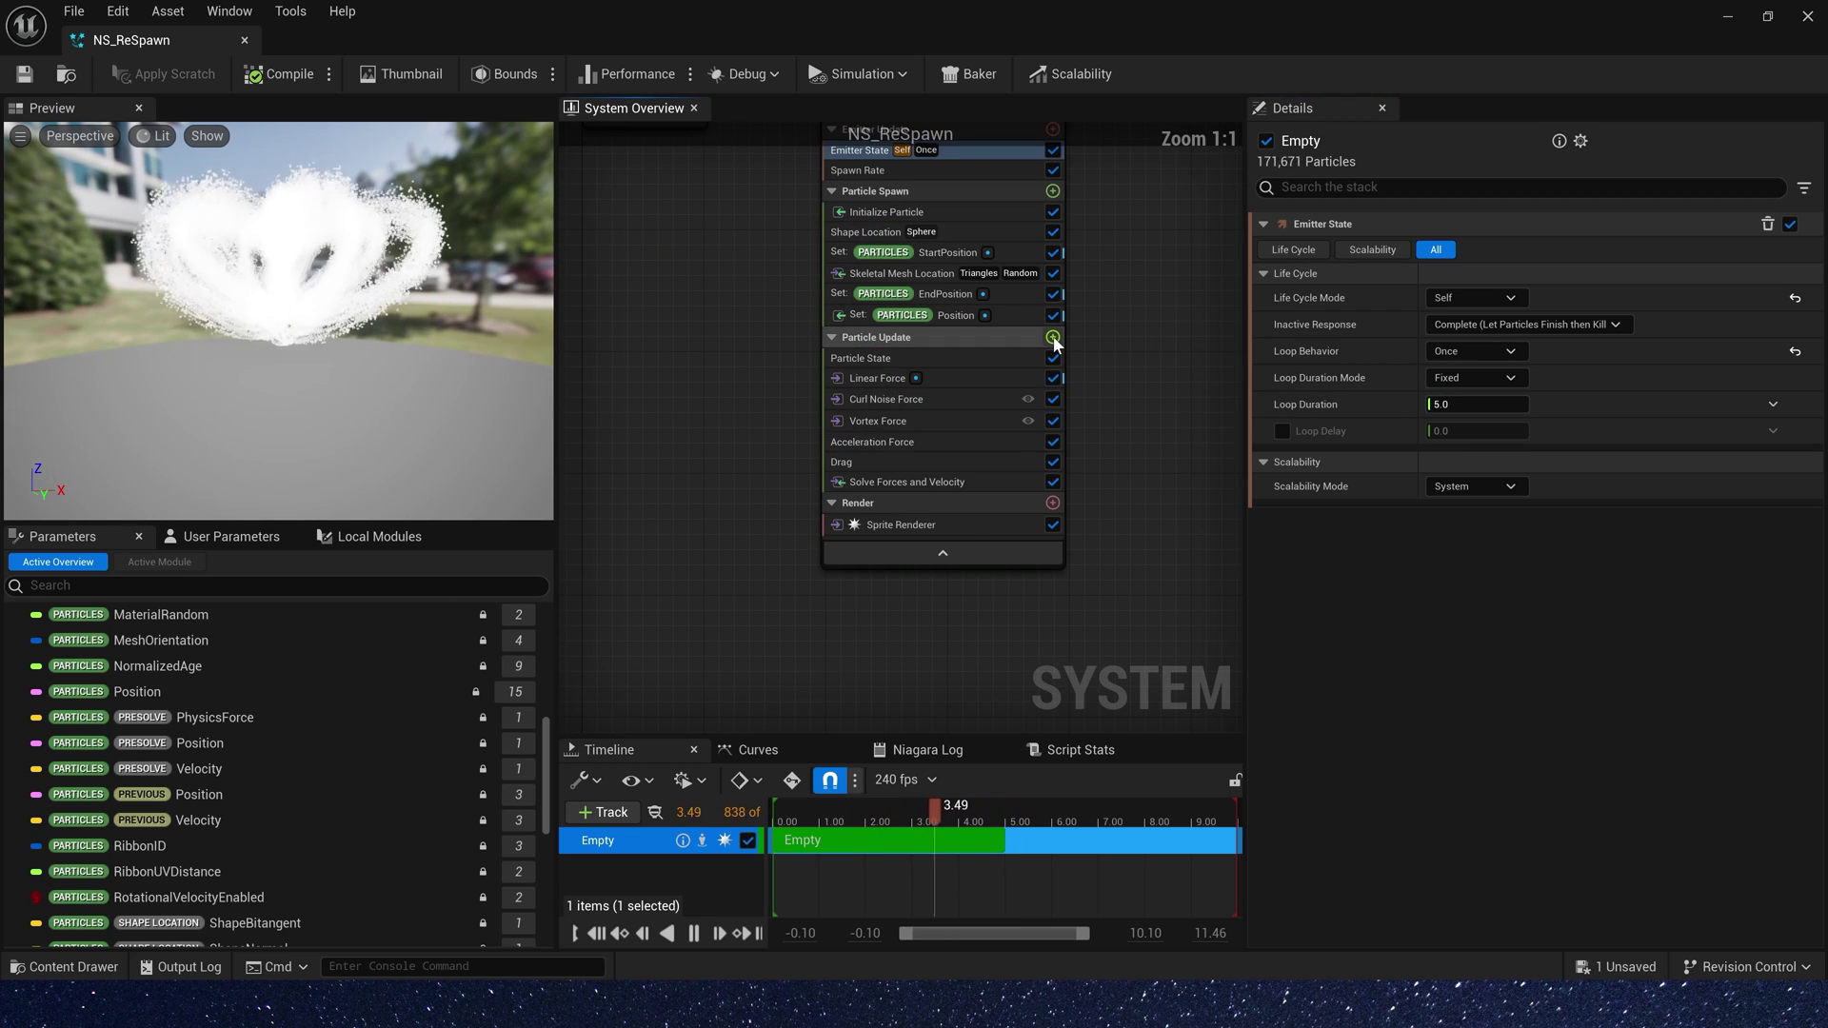
Add Scale Sprite Size before Solve Forces and Velocity with a bell curve keyed at 0.9 / 0.45.
{"action": "left_click", "coordinate": [1053, 338]}
{"action": "type", "text": "scale"}
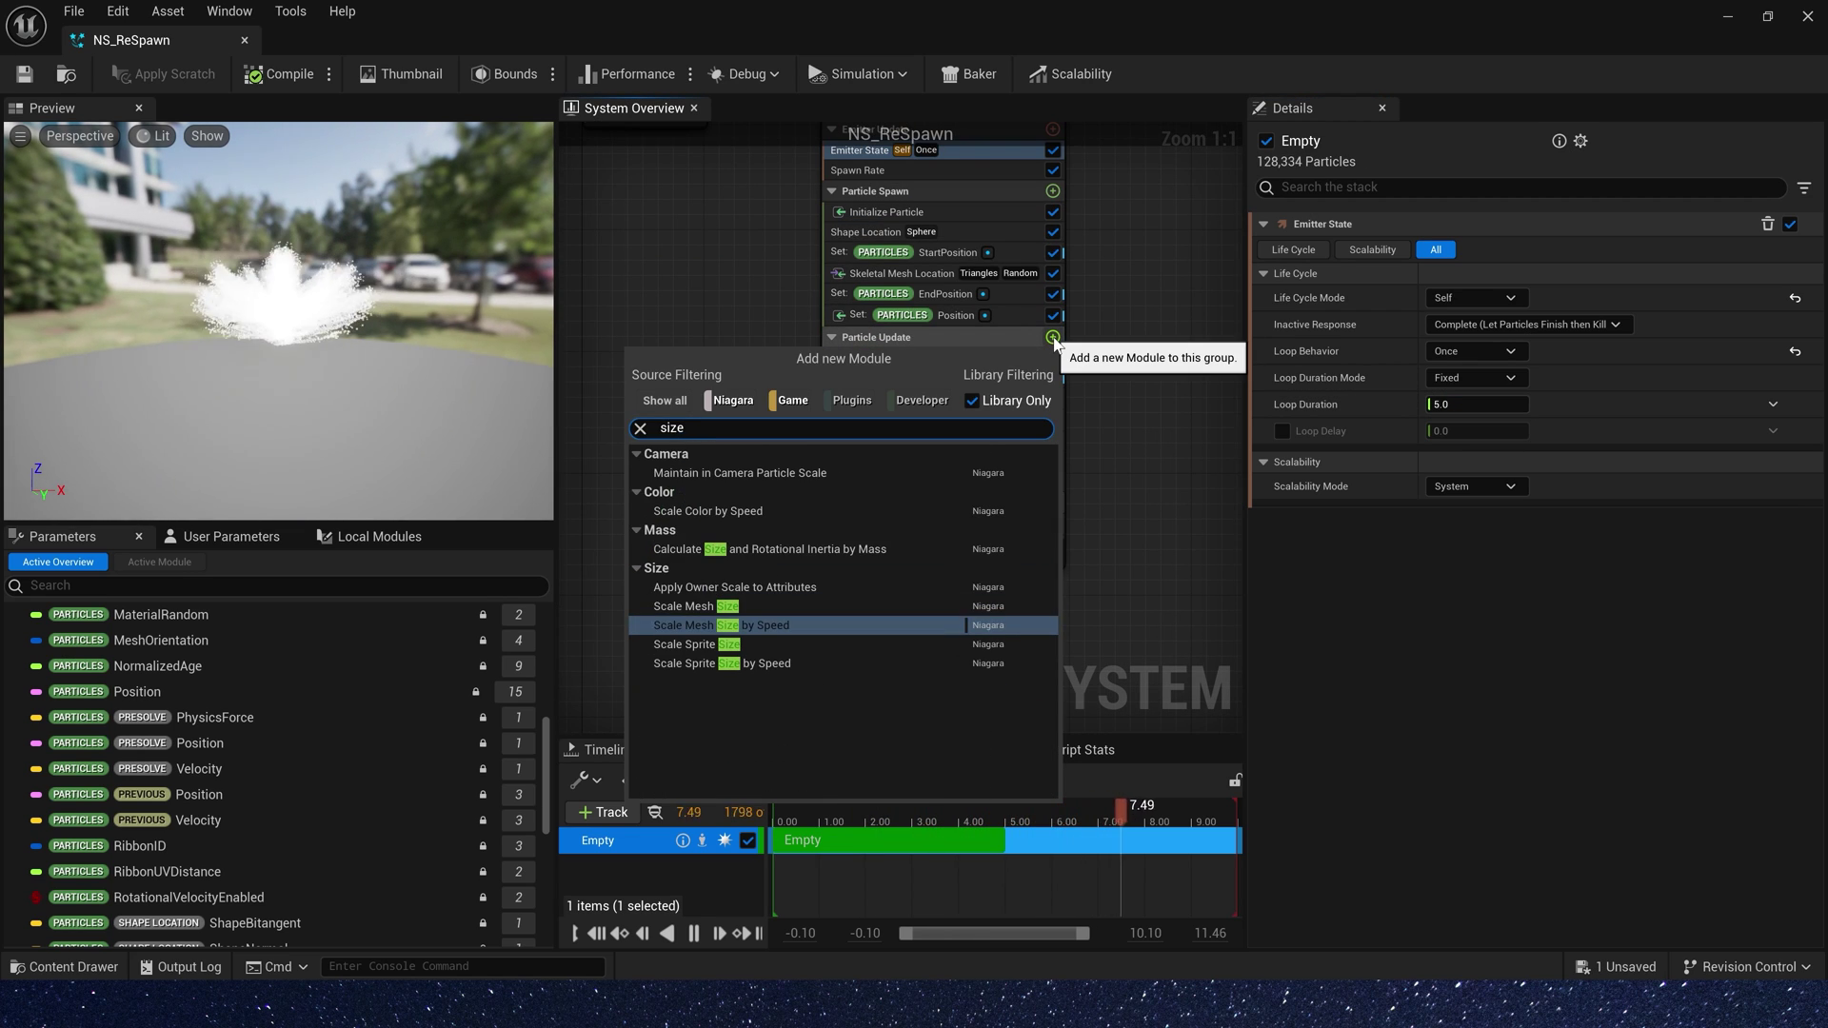
{"action": "left_click", "coordinate": [752, 644]}
{"action": "left_click_drag", "start_coordinate": [923, 484], "coordinate": [920, 487]}
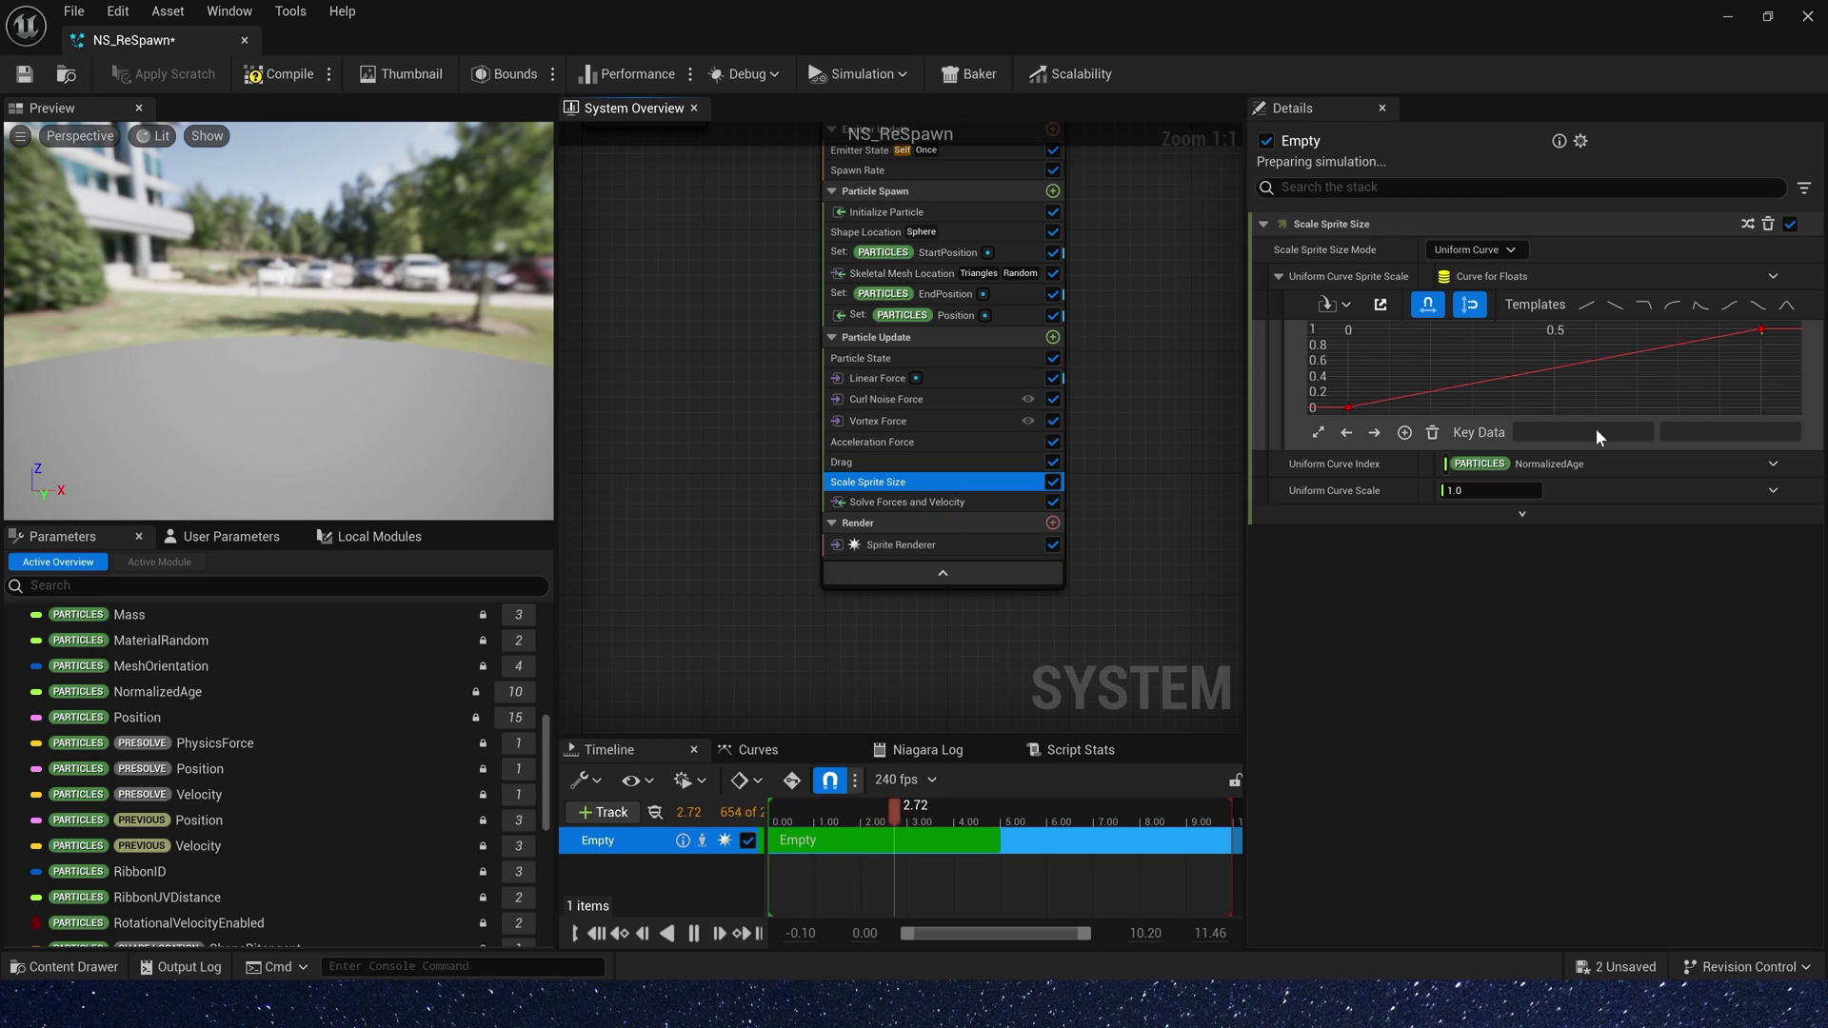
{"action": "left_click", "coordinate": [1786, 306]}
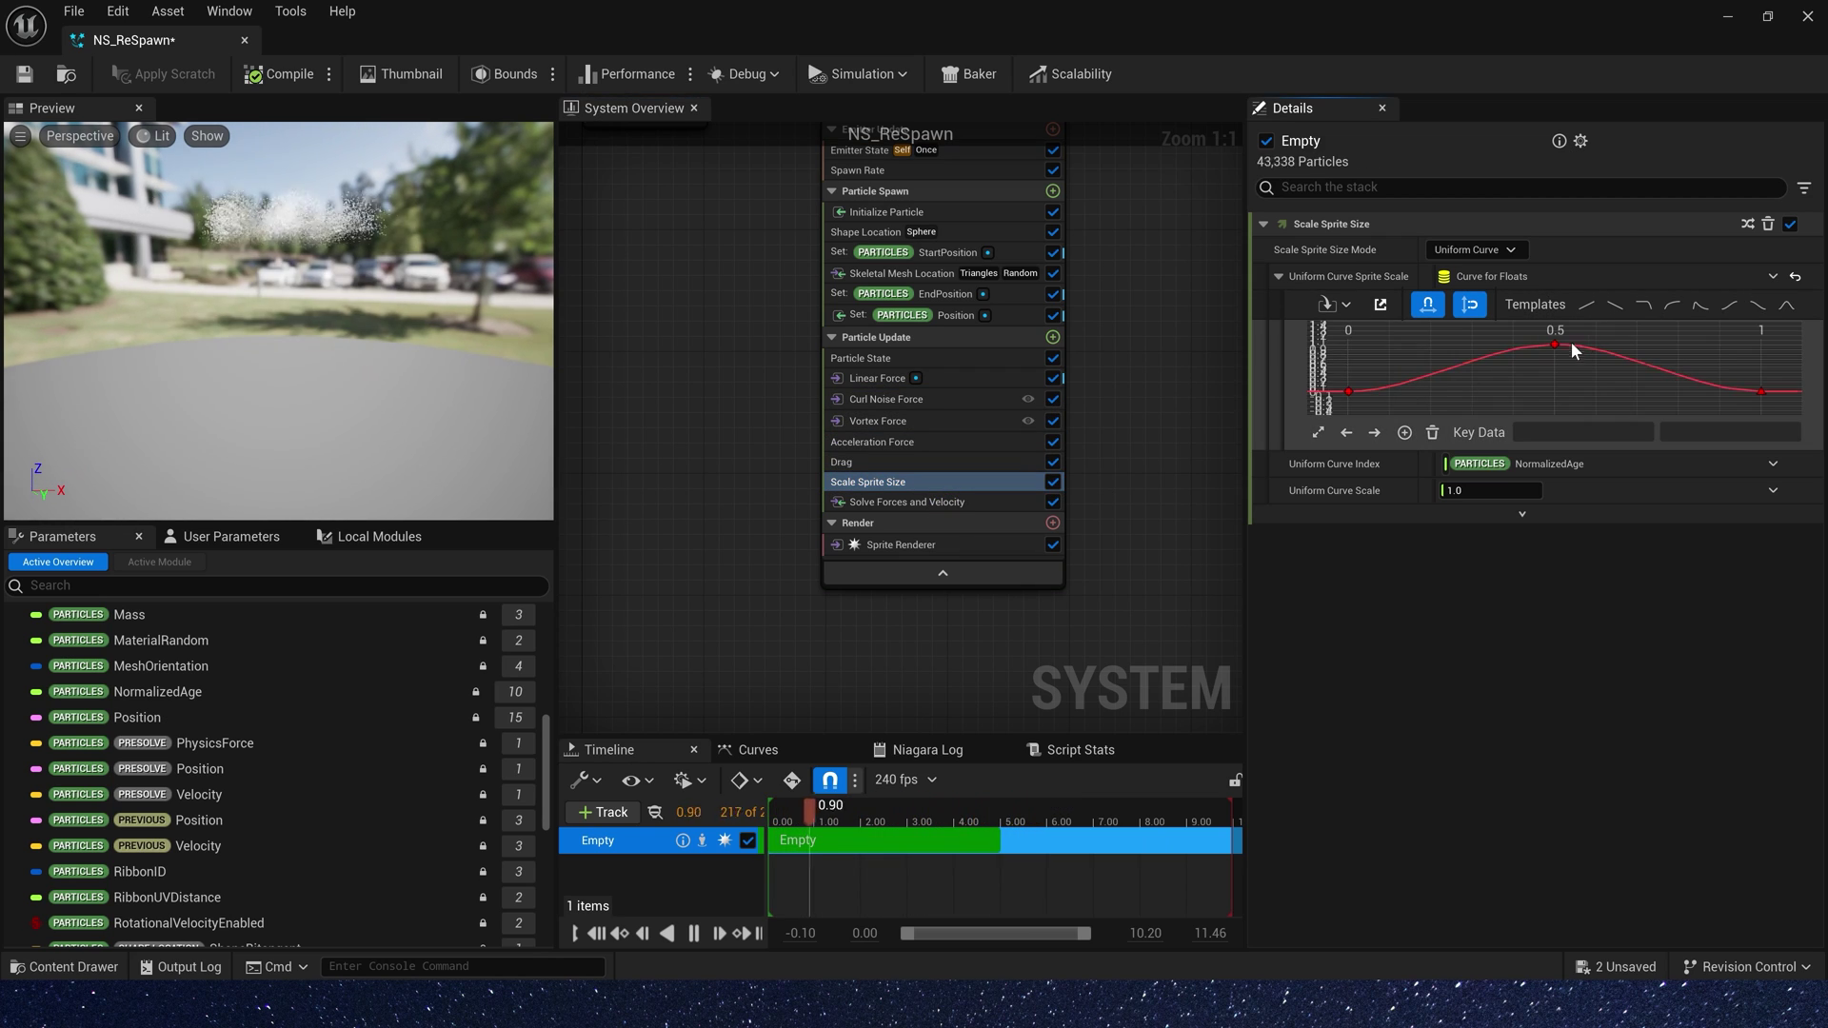
{"action": "left_click_drag", "start_coordinate": [1762, 391], "coordinate": [1723, 373]}
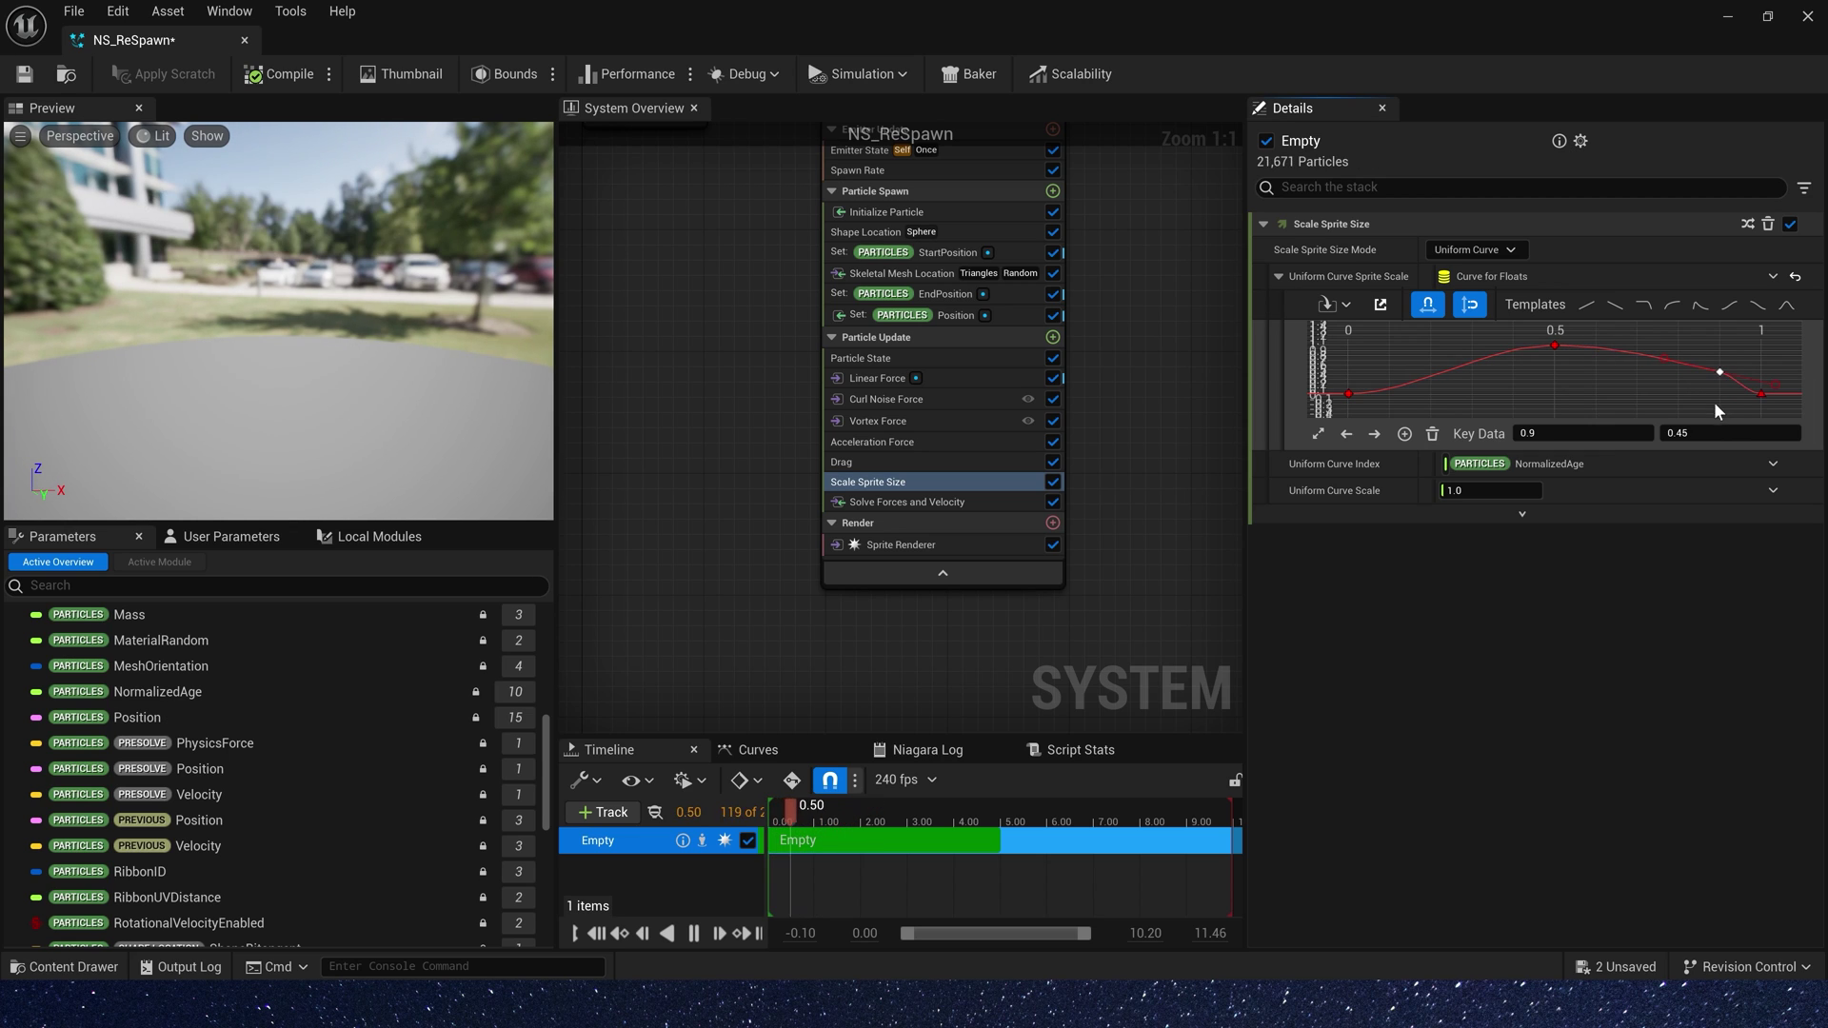
{"action": "left_click", "coordinate": [1704, 434]}
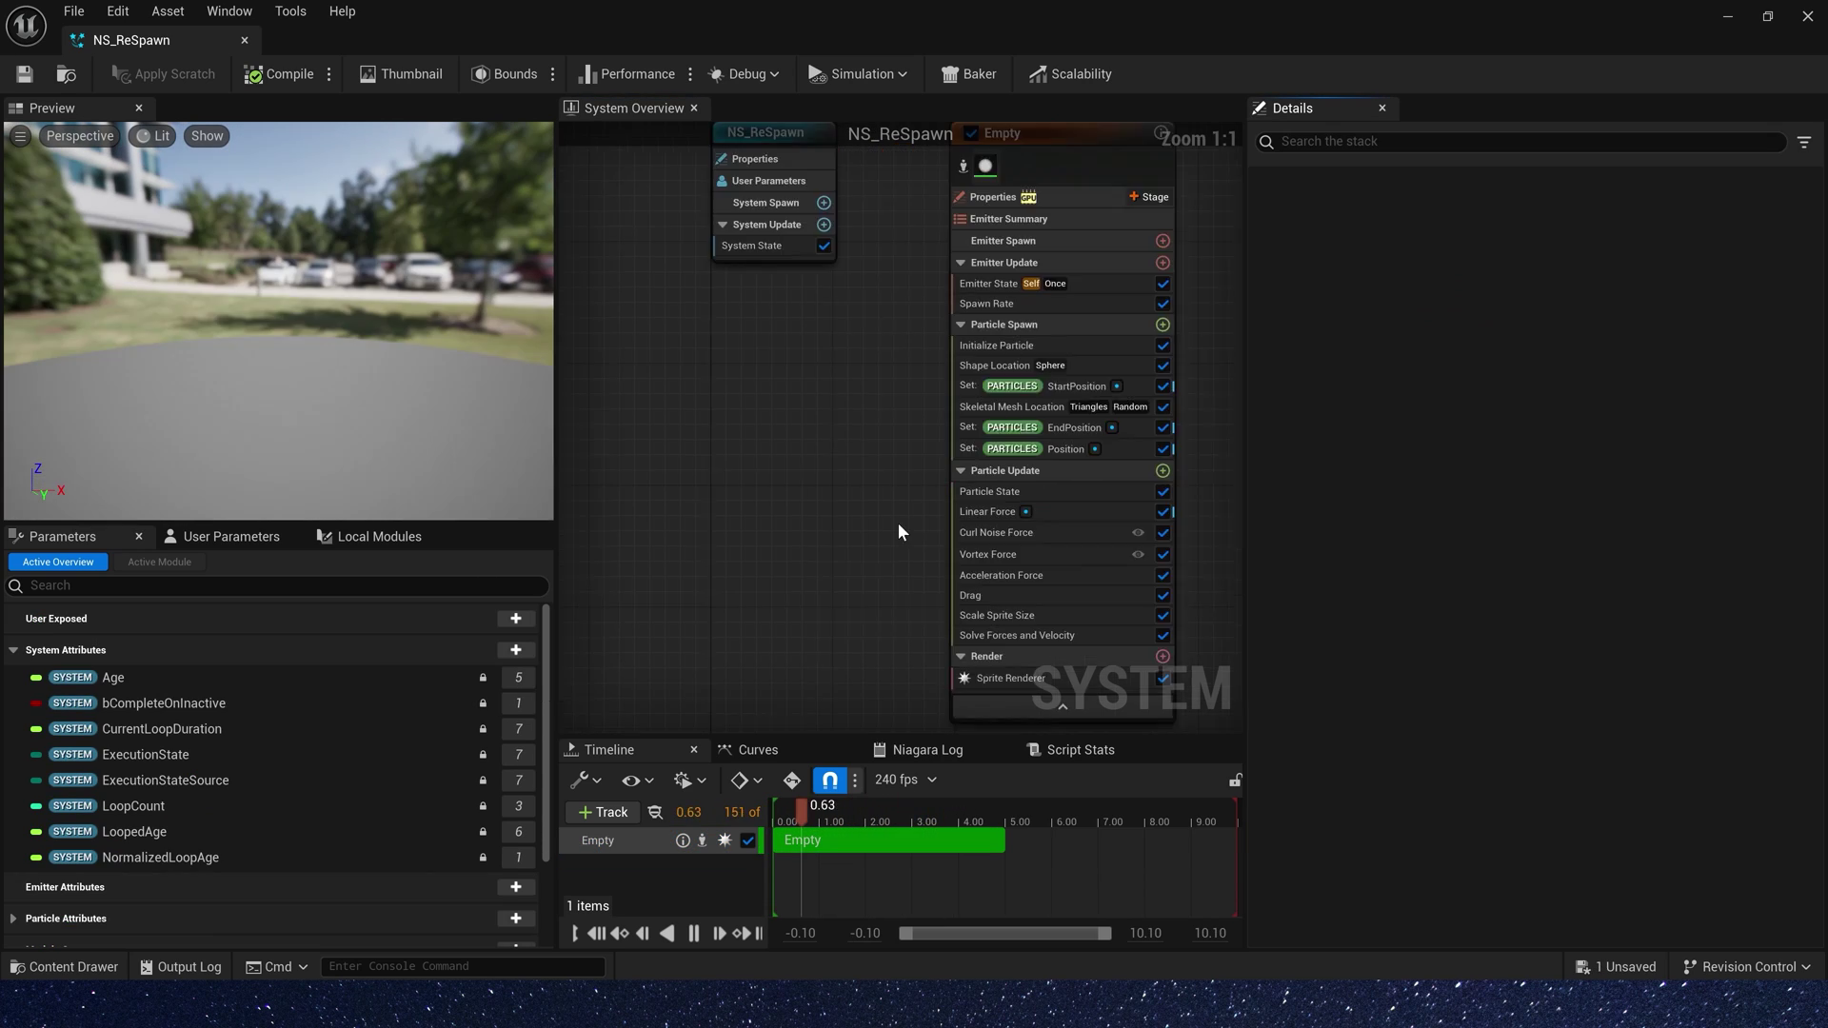
{"action": "scroll", "coordinate": [897, 522], "scroll_direction": "down", "scroll_amount": 3}
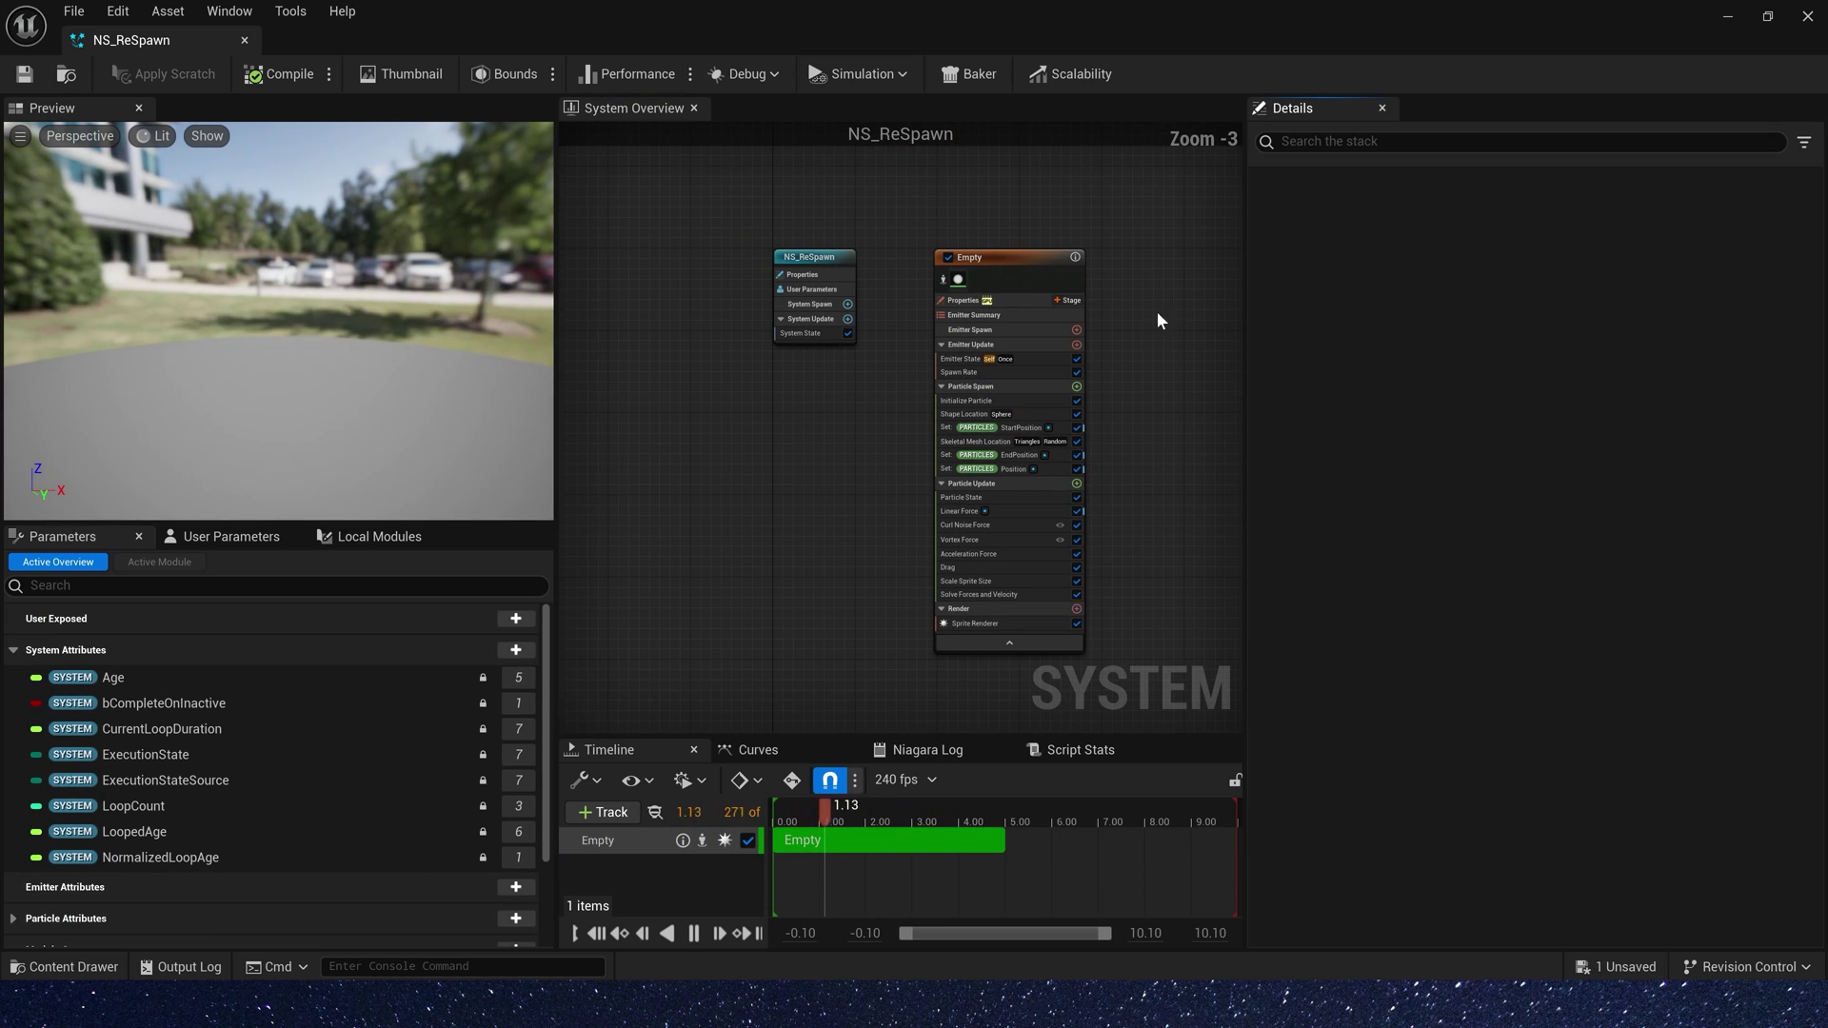
Add a new emitter Empty001 from the Empty template beside the Empty emitter.
{"action": "right_click_drag", "start_coordinate": [1155, 255], "coordinate": [876, 271]}
{"action": "right_click", "coordinate": [876, 270]}
{"action": "left_click", "coordinate": [953, 314]}
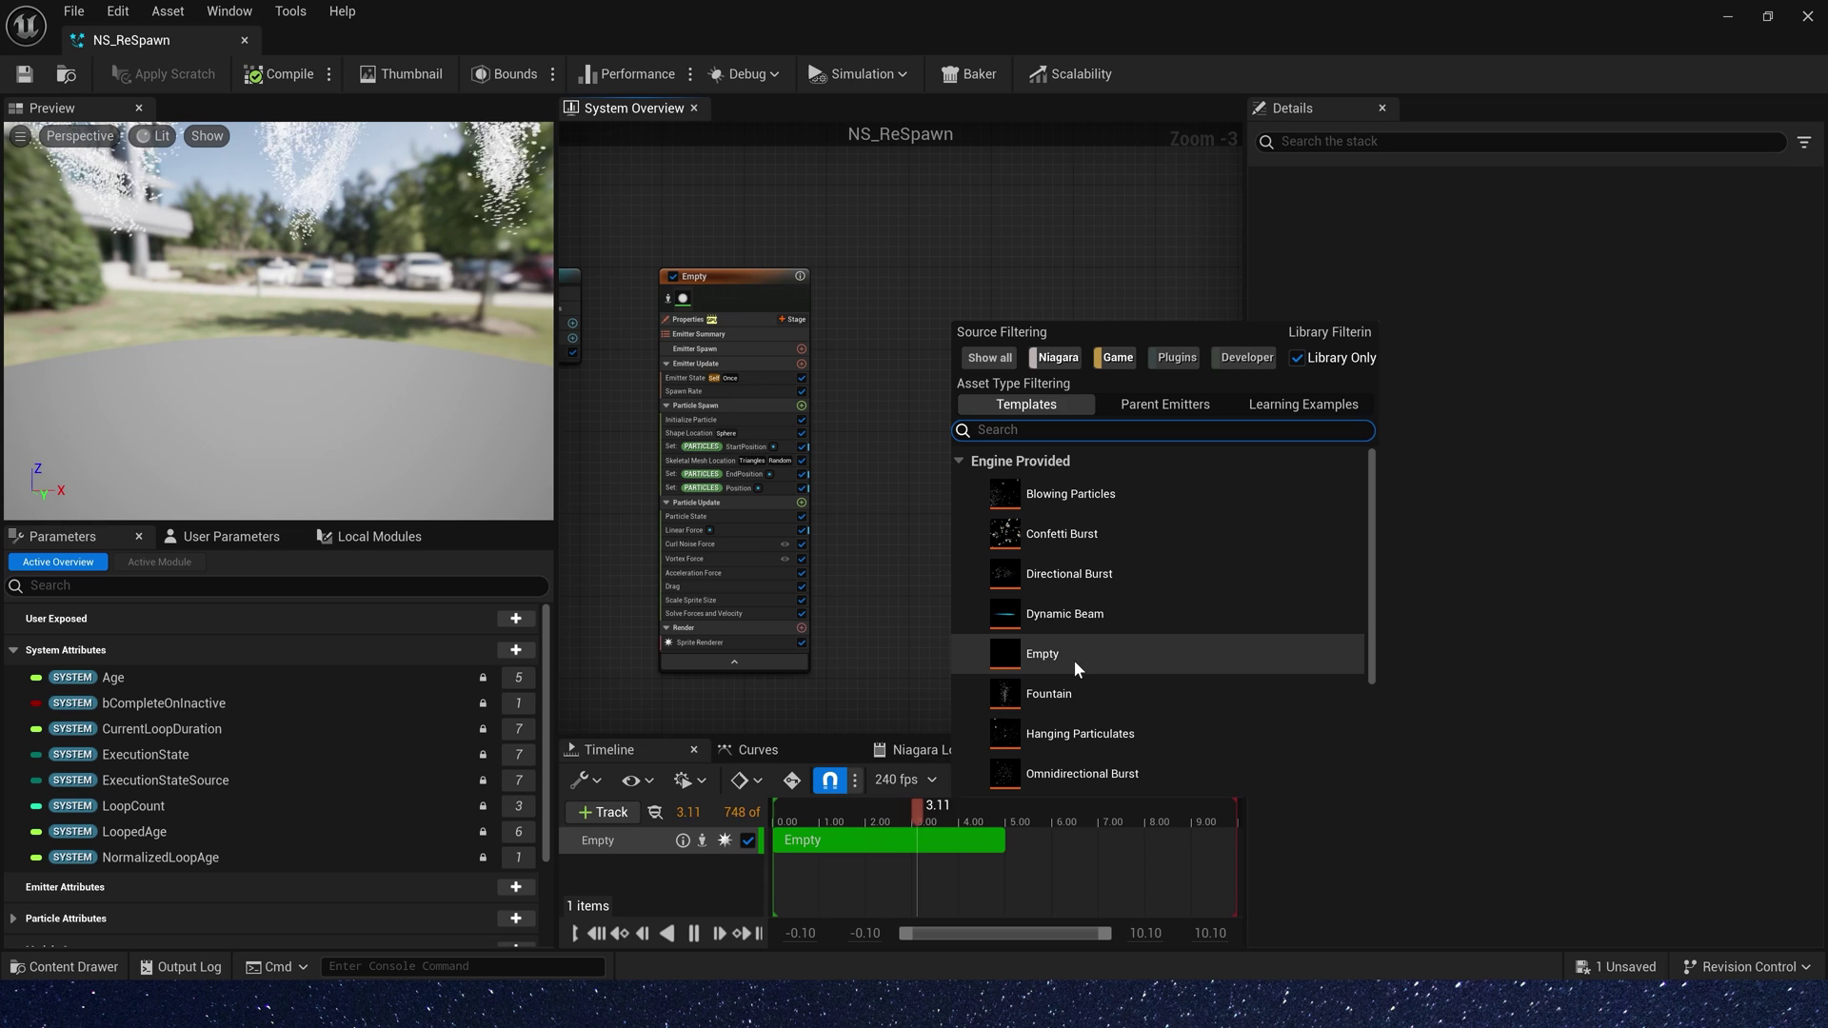
{"action": "double_click", "coordinate": [1072, 658]}
{"action": "left_click", "coordinate": [920, 335]}
{"action": "left_click_drag", "start_coordinate": [925, 268], "coordinate": [758, 208]}
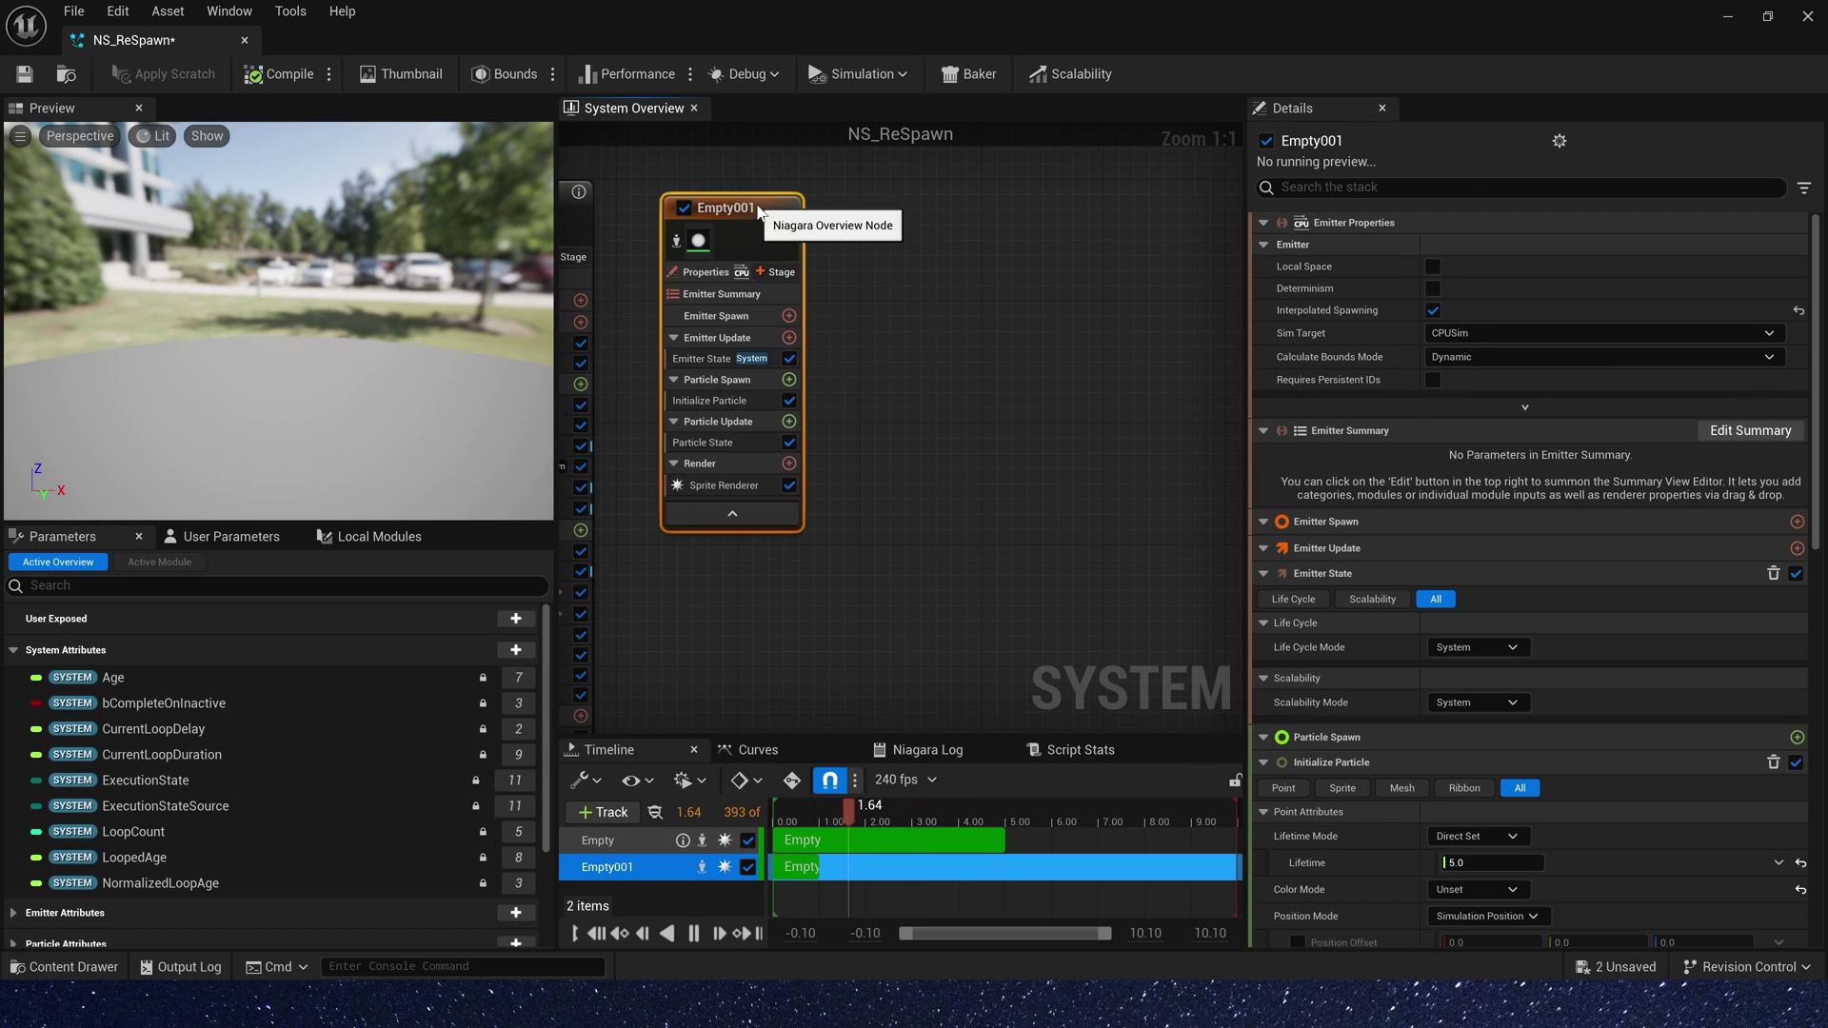
{"action": "right_click_drag", "start_coordinate": [945, 322], "coordinate": [1170, 324]}
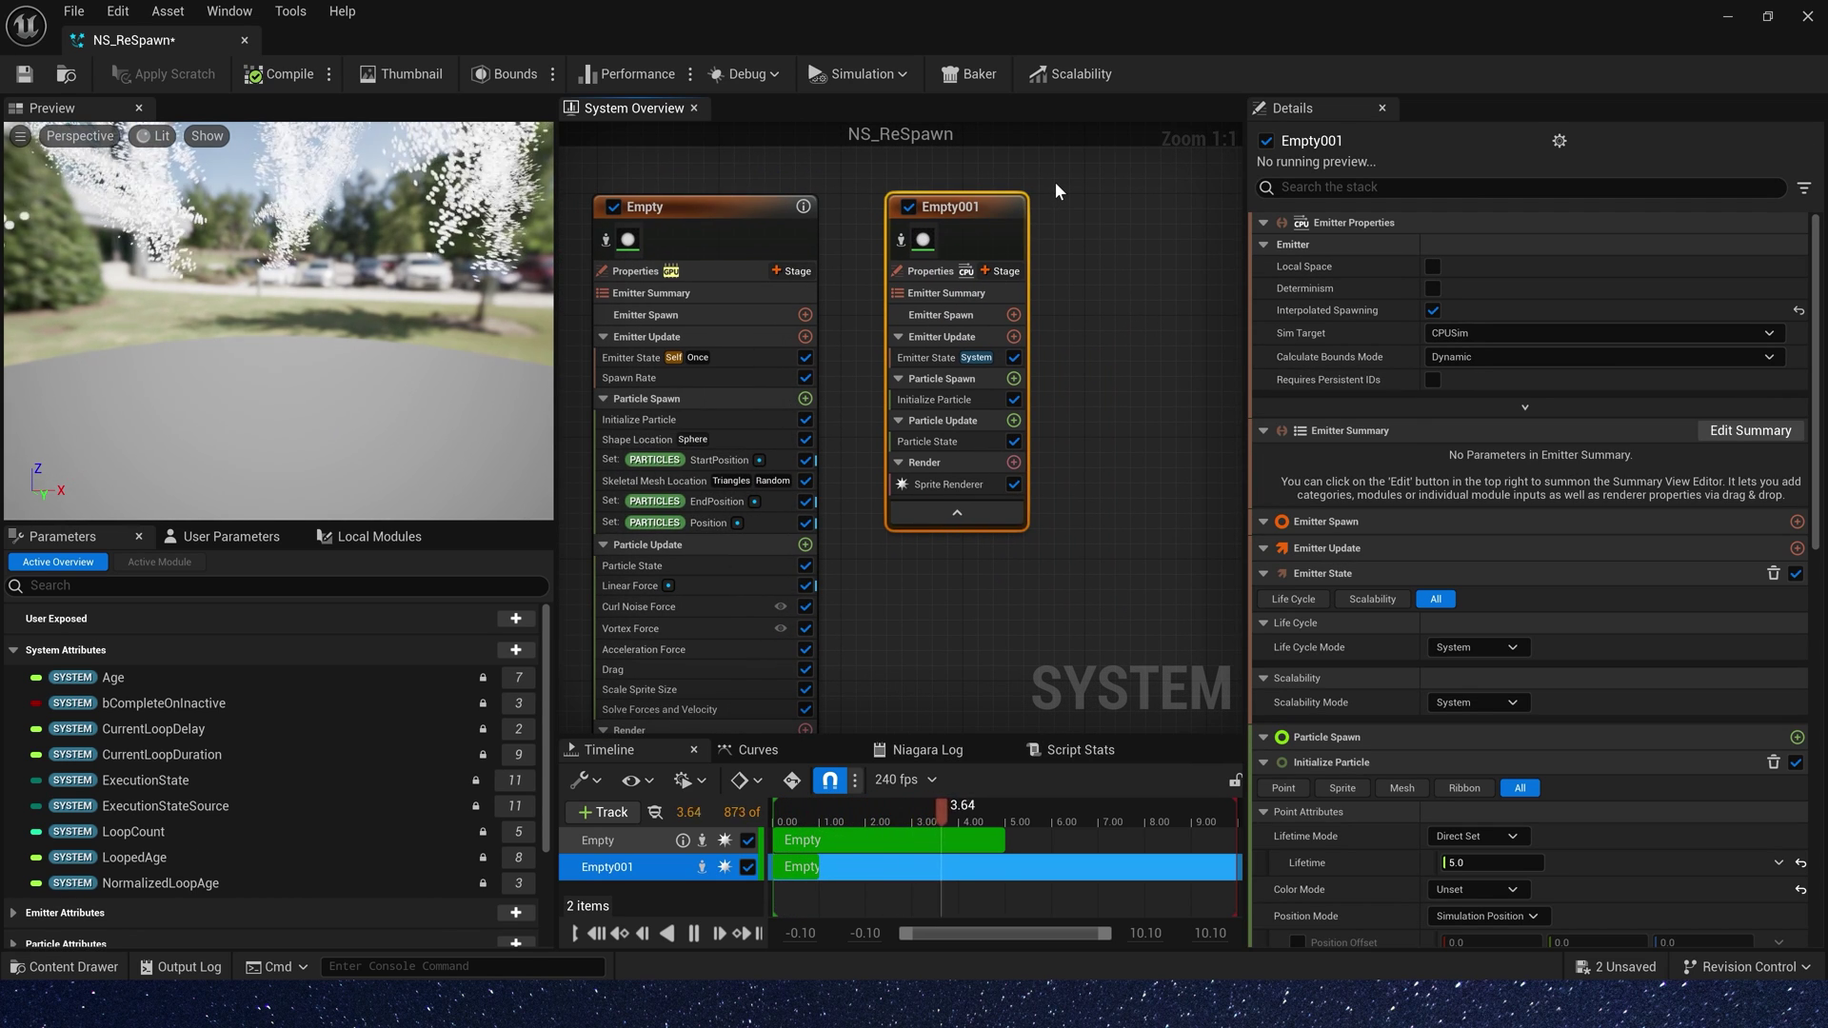
Copy the Skeletal Mesh Location and Spawn Rate modules from Empty into Empty001.
{"action": "left_click", "coordinate": [965, 400]}
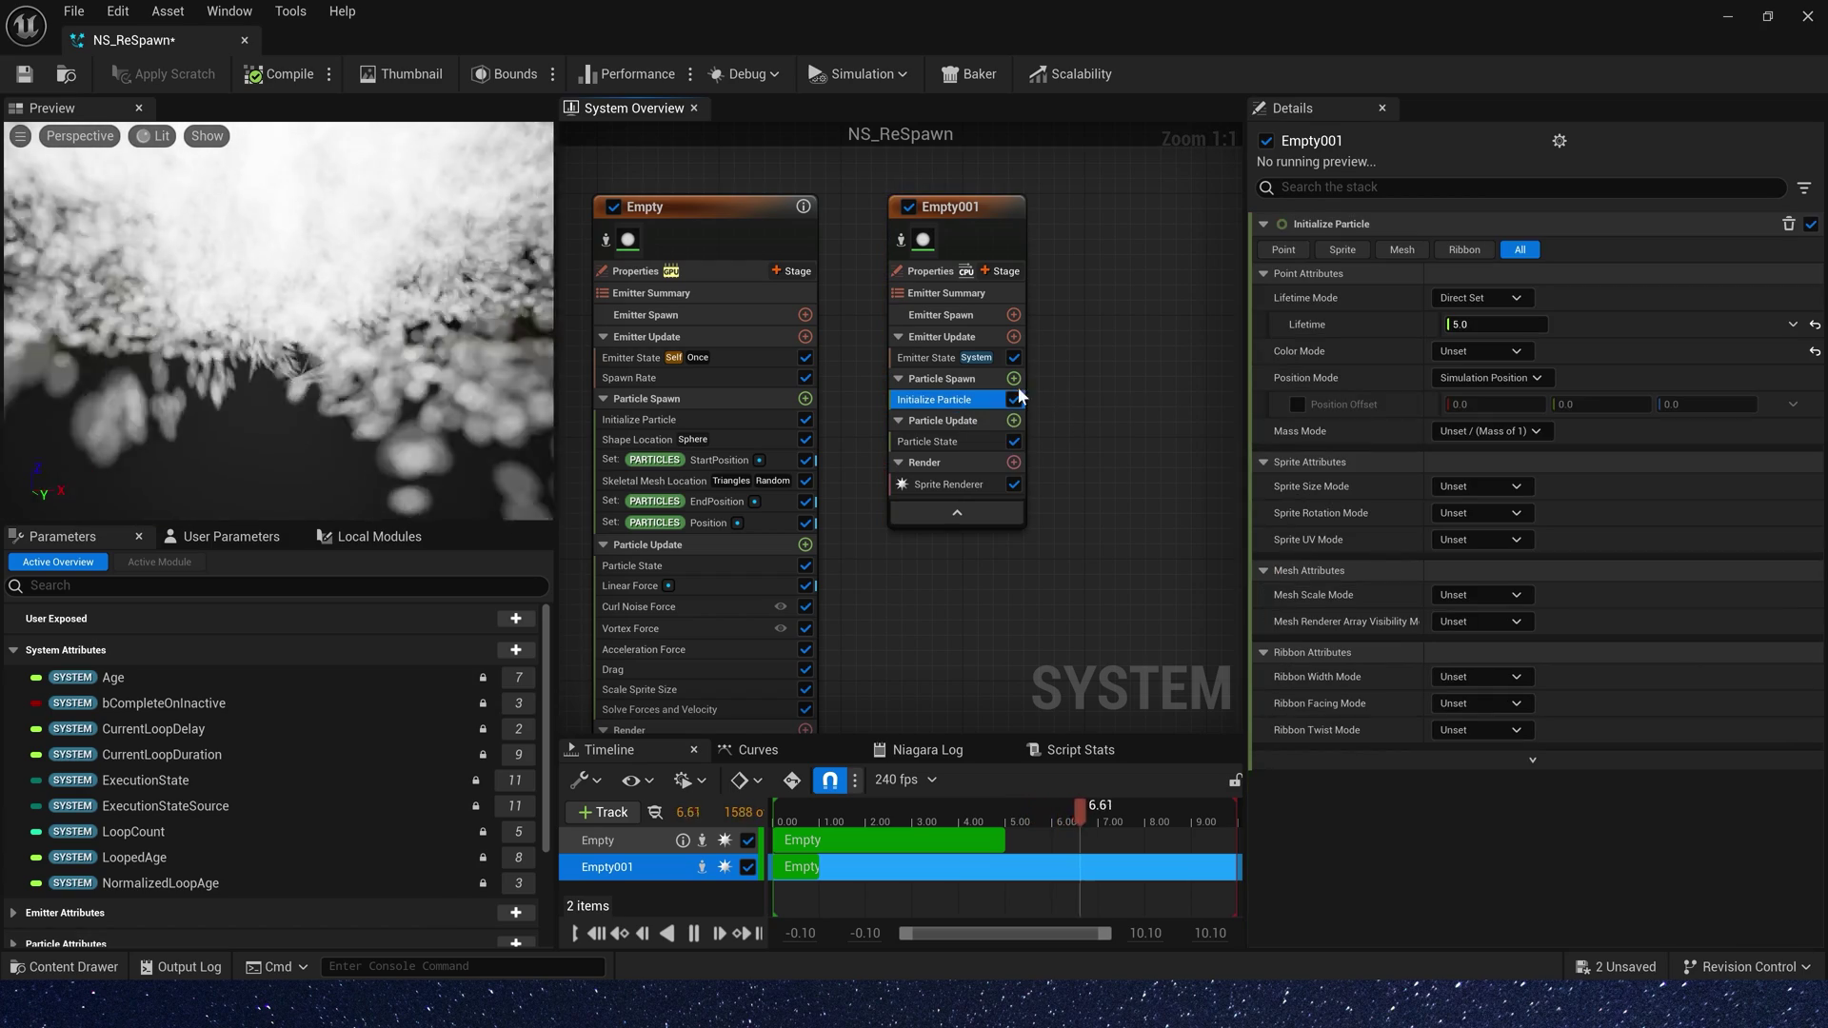
{"action": "left_click_drag", "start_coordinate": [868, 480], "coordinate": [1055, 409]}
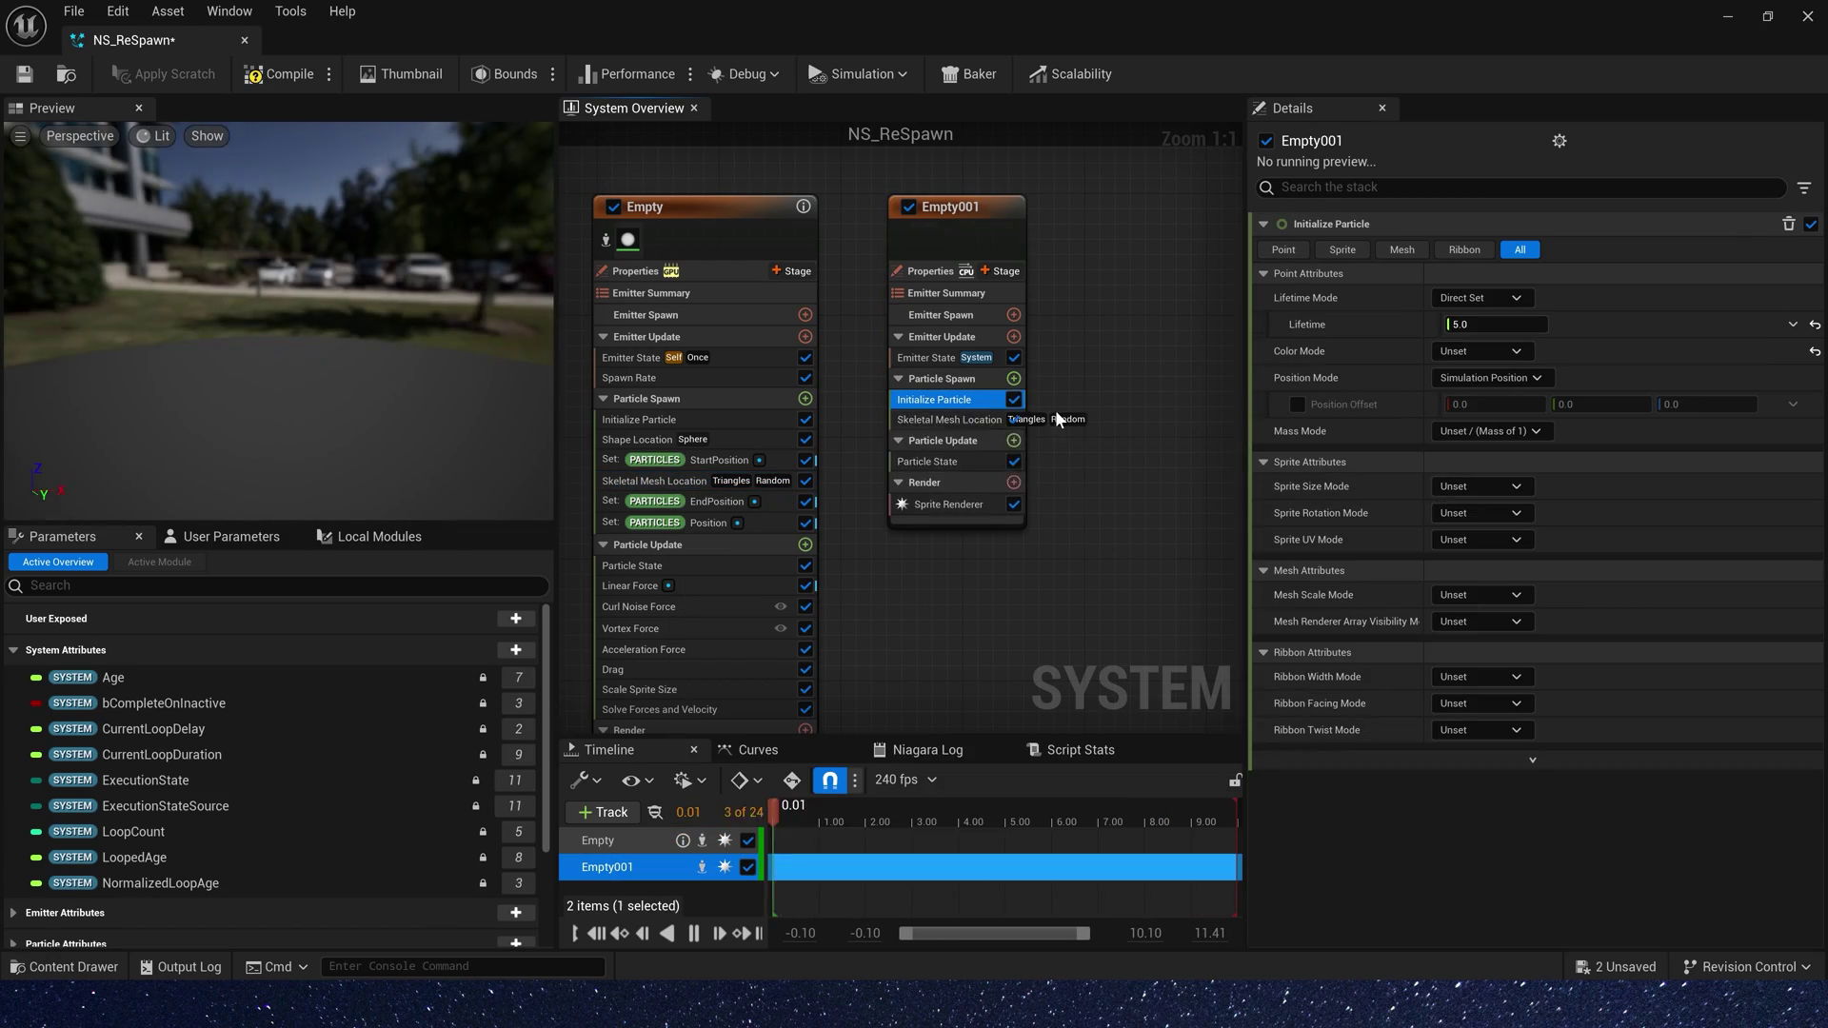
{"action": "left_click", "coordinate": [633, 378]}
{"action": "key", "text": "ctrl+c"}
{"action": "left_click", "coordinate": [964, 358]}
{"action": "key", "text": "ctrl+v"}
{"action": "left_click", "coordinate": [962, 378]}
Set Empty001 to Self life cycle, GPU simulation and fixed bounds.
{"action": "left_click", "coordinate": [938, 358]}
{"action": "left_click", "coordinate": [1482, 298]}
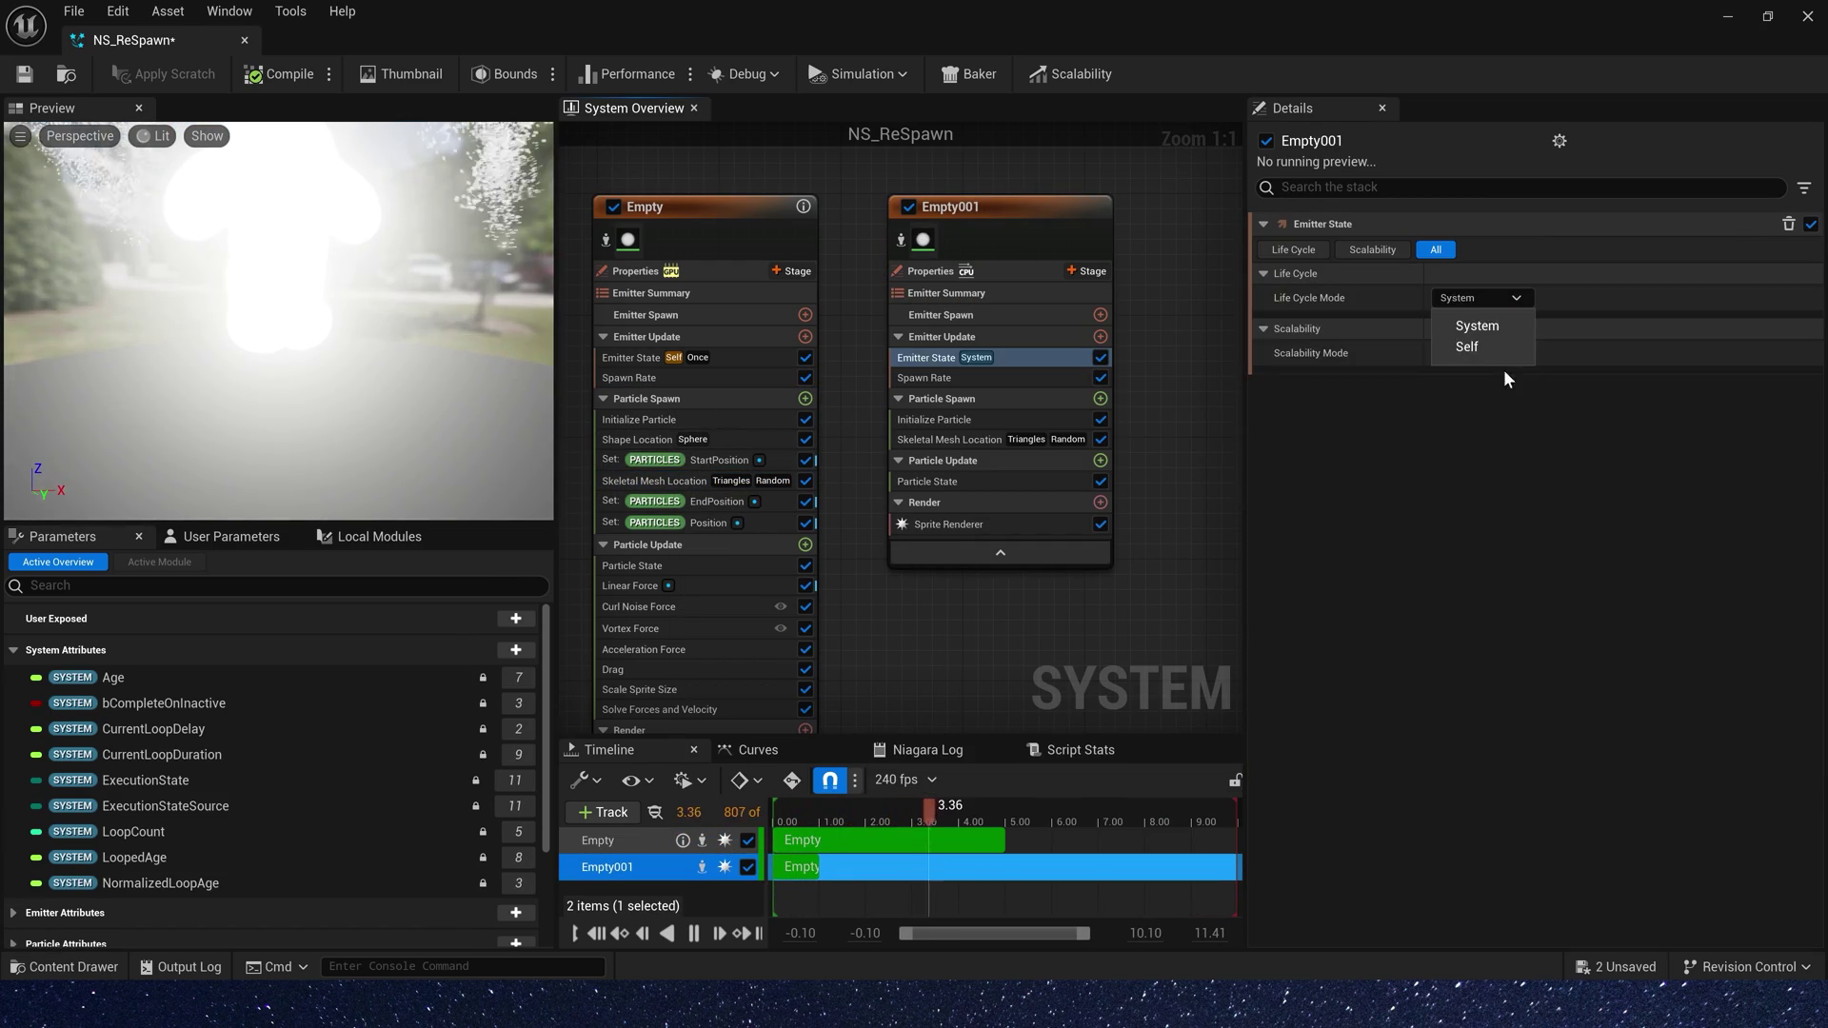
{"action": "left_click", "coordinate": [1466, 346]}
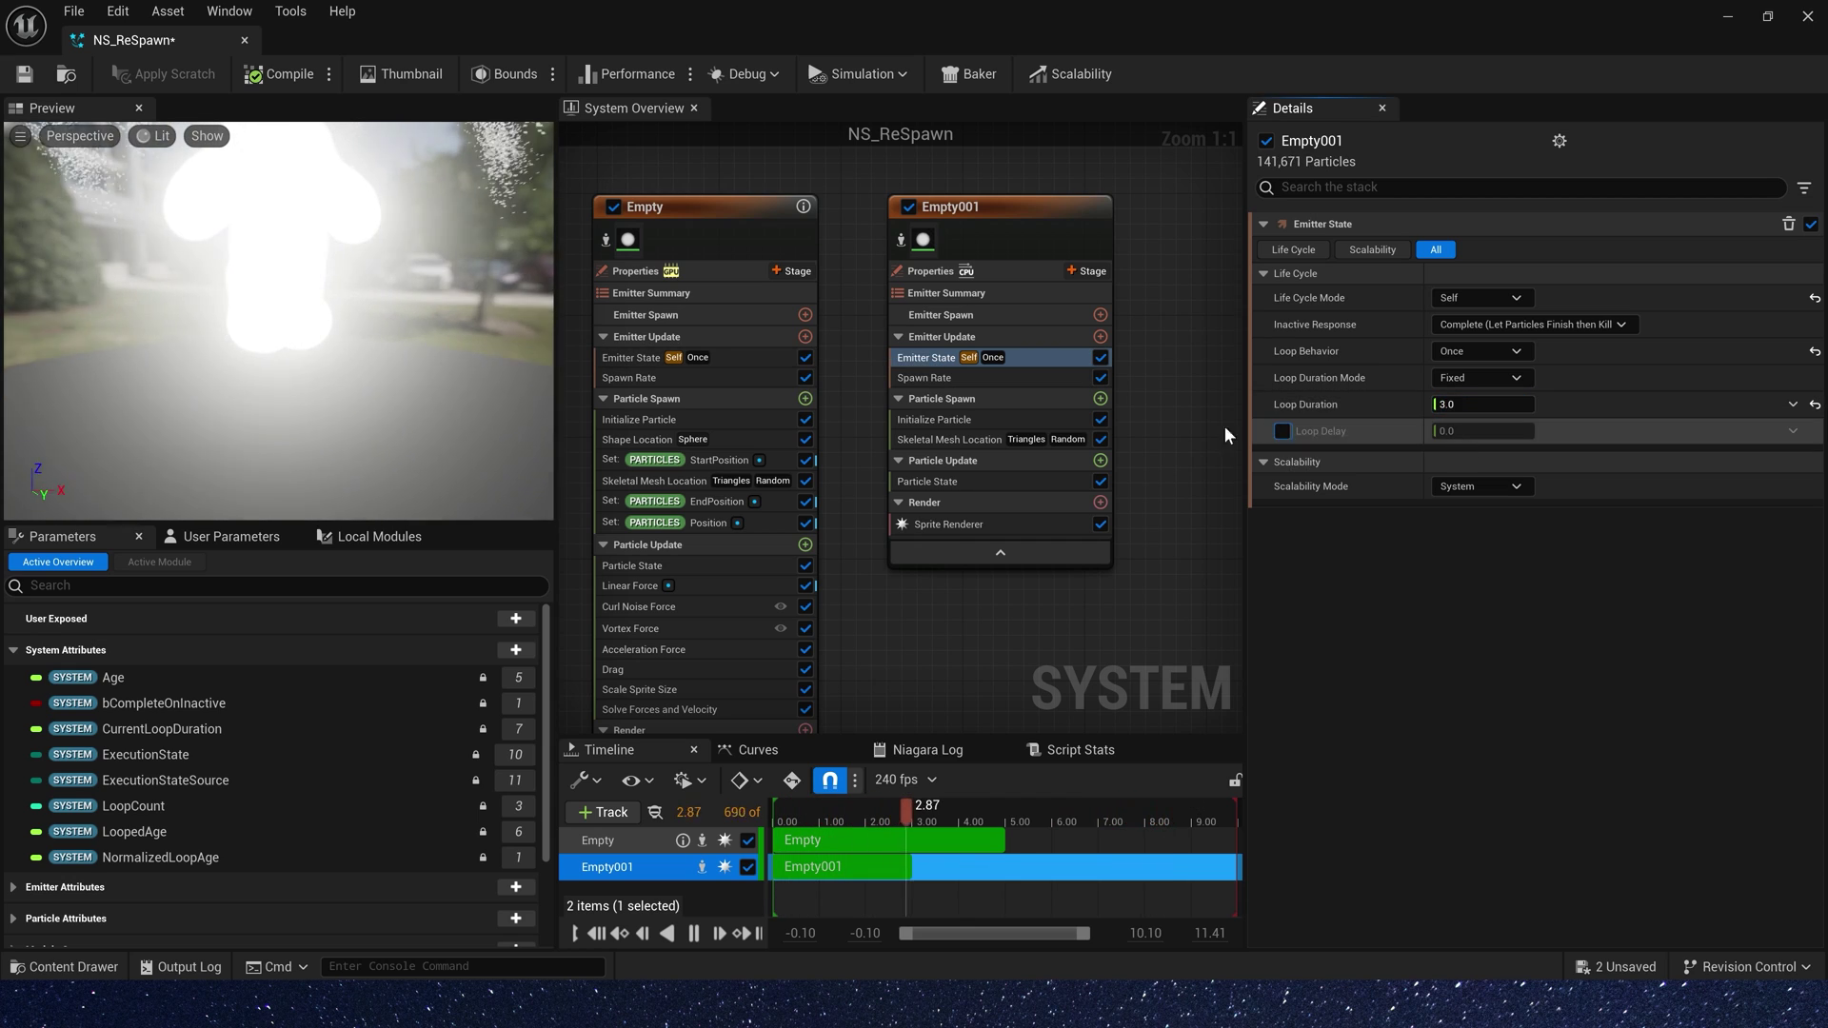
{"action": "left_click", "coordinate": [930, 271]}
{"action": "left_click", "coordinate": [1493, 333]}
{"action": "left_click", "coordinate": [1485, 376]}
{"action": "left_click", "coordinate": [1472, 407]}
{"action": "left_click", "coordinate": [1466, 447]}
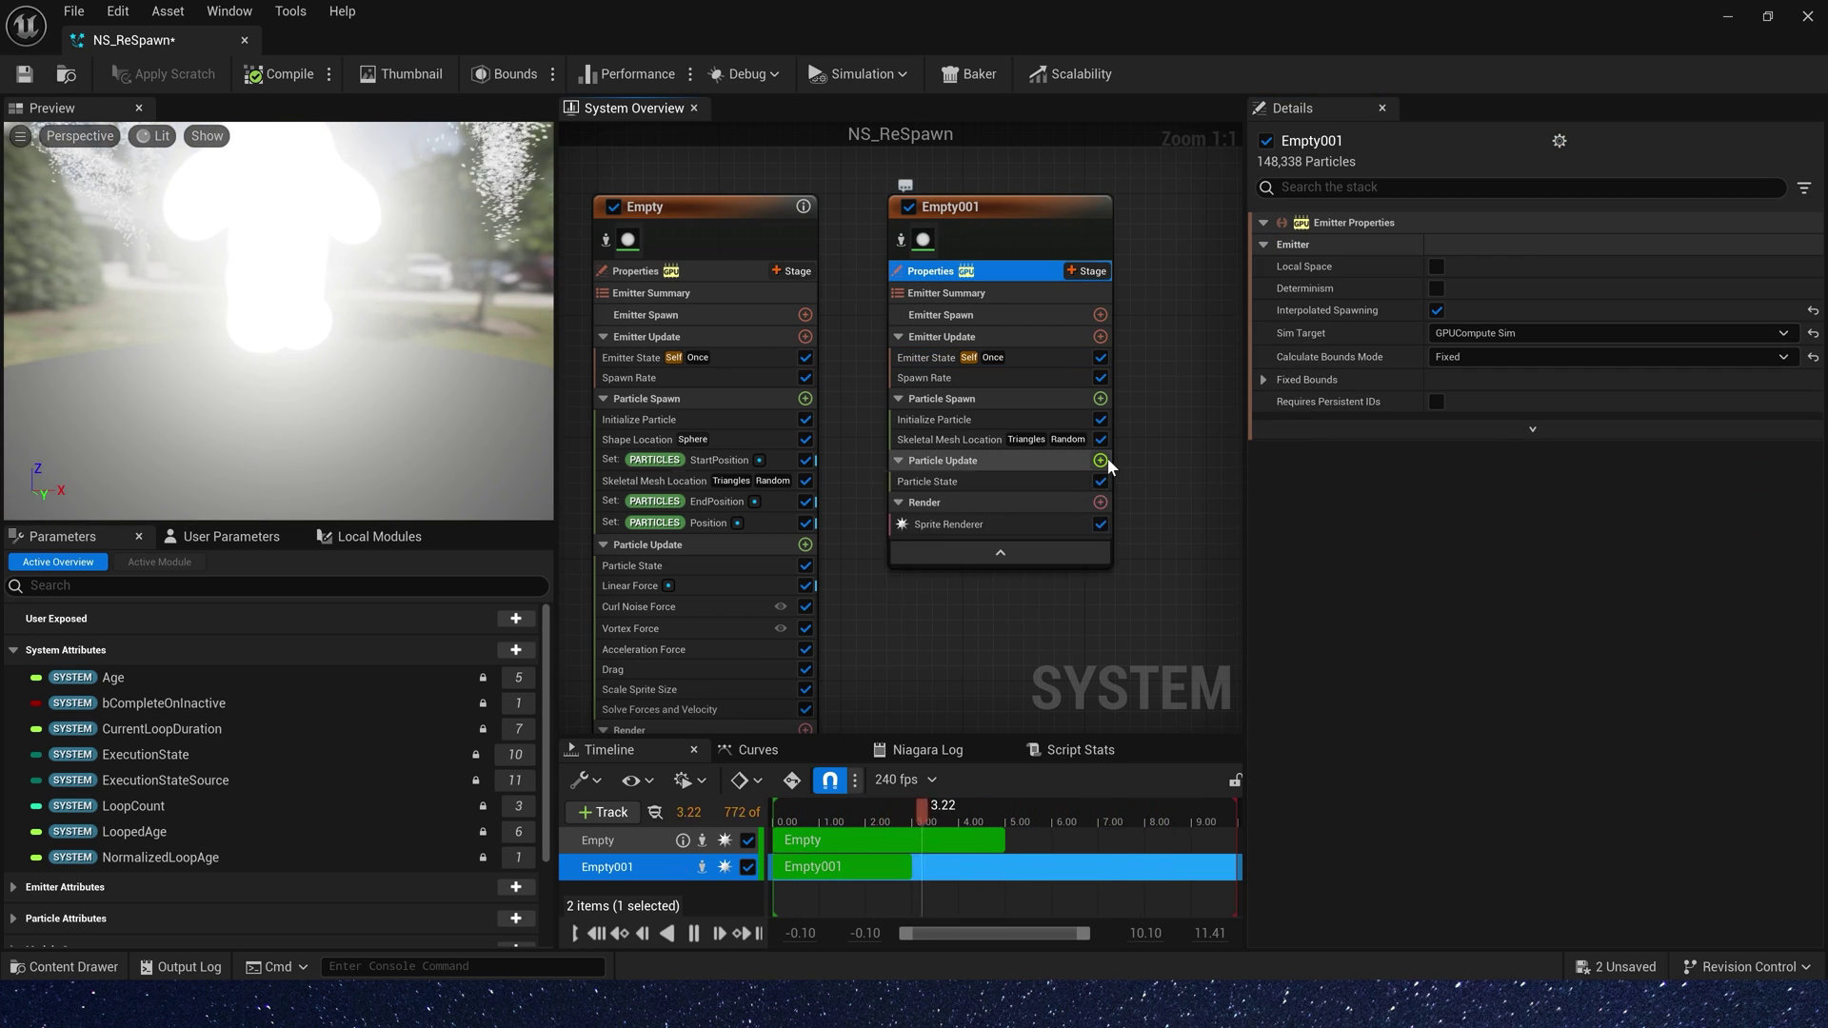
Add Curl Noise Force to Empty001 and give its particles a uniform sprite size of 3.0.
{"action": "left_click", "coordinate": [1101, 460]}
{"action": "type", "text": "curl"}
{"action": "key", "text": "Return"}
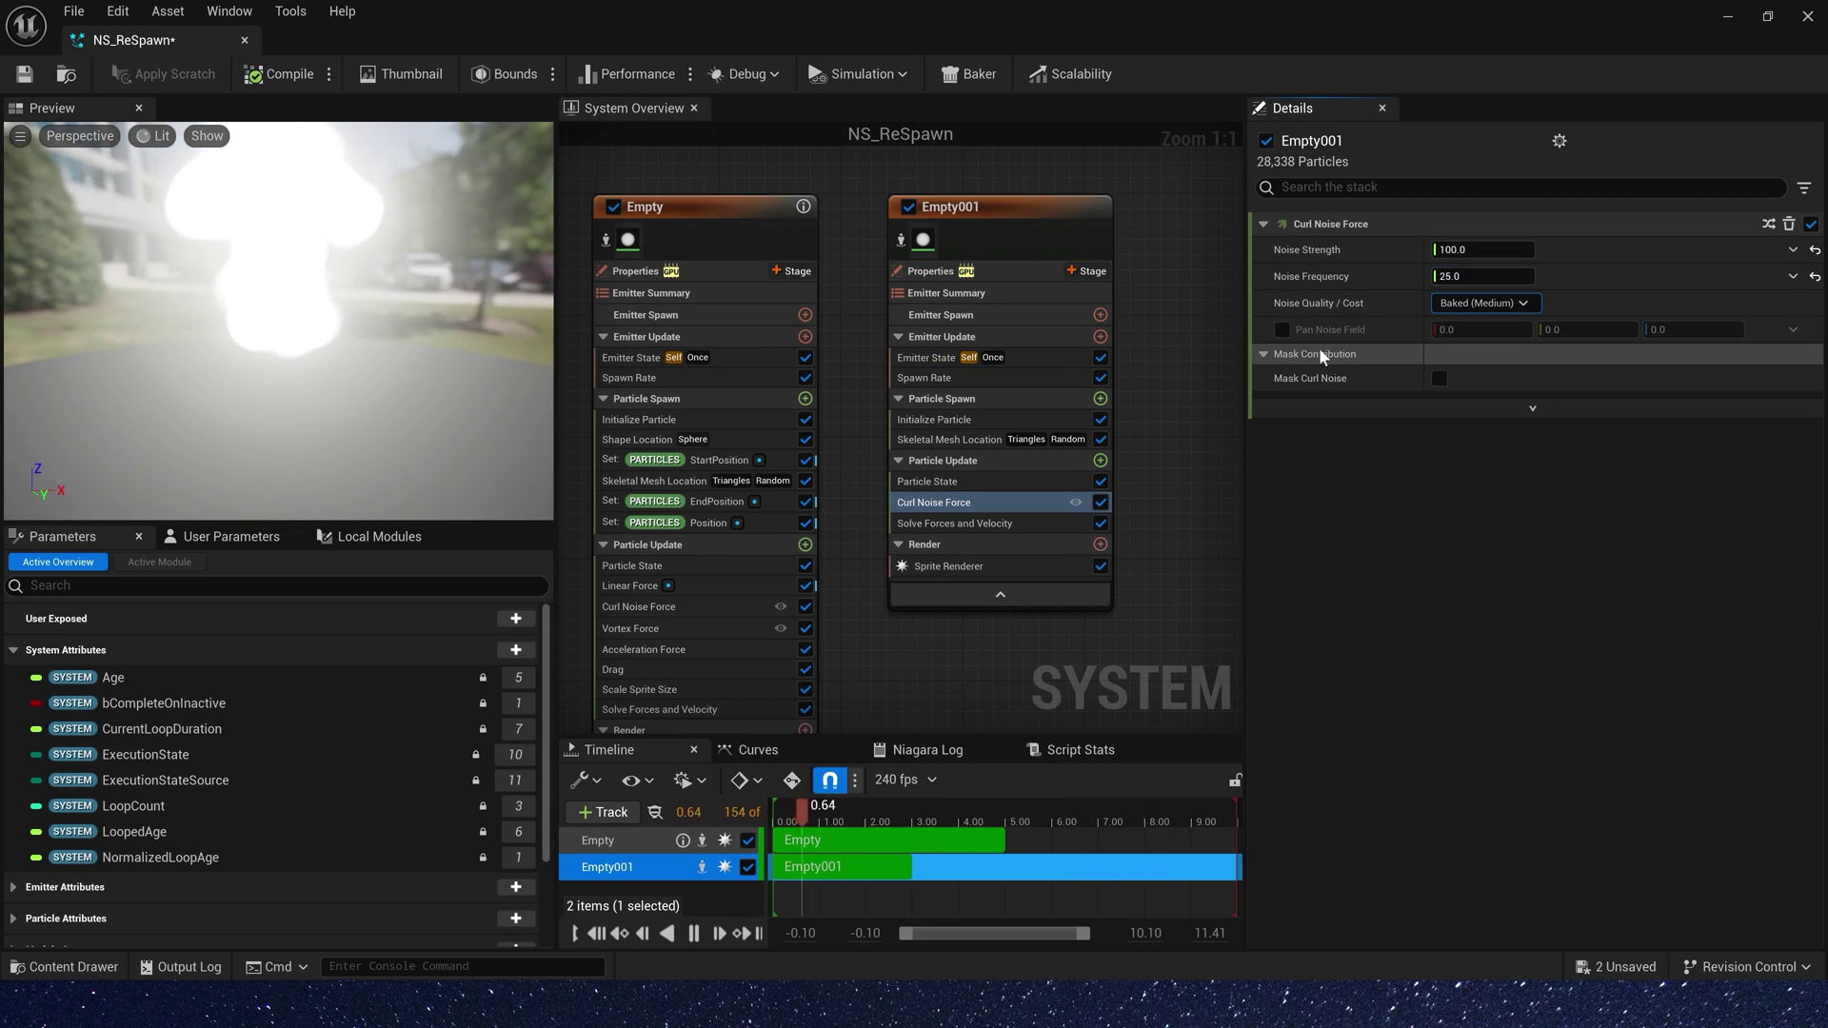
{"action": "left_click", "coordinate": [934, 419]}
{"action": "left_click", "coordinate": [1481, 486]}
{"action": "left_click", "coordinate": [1528, 531]}
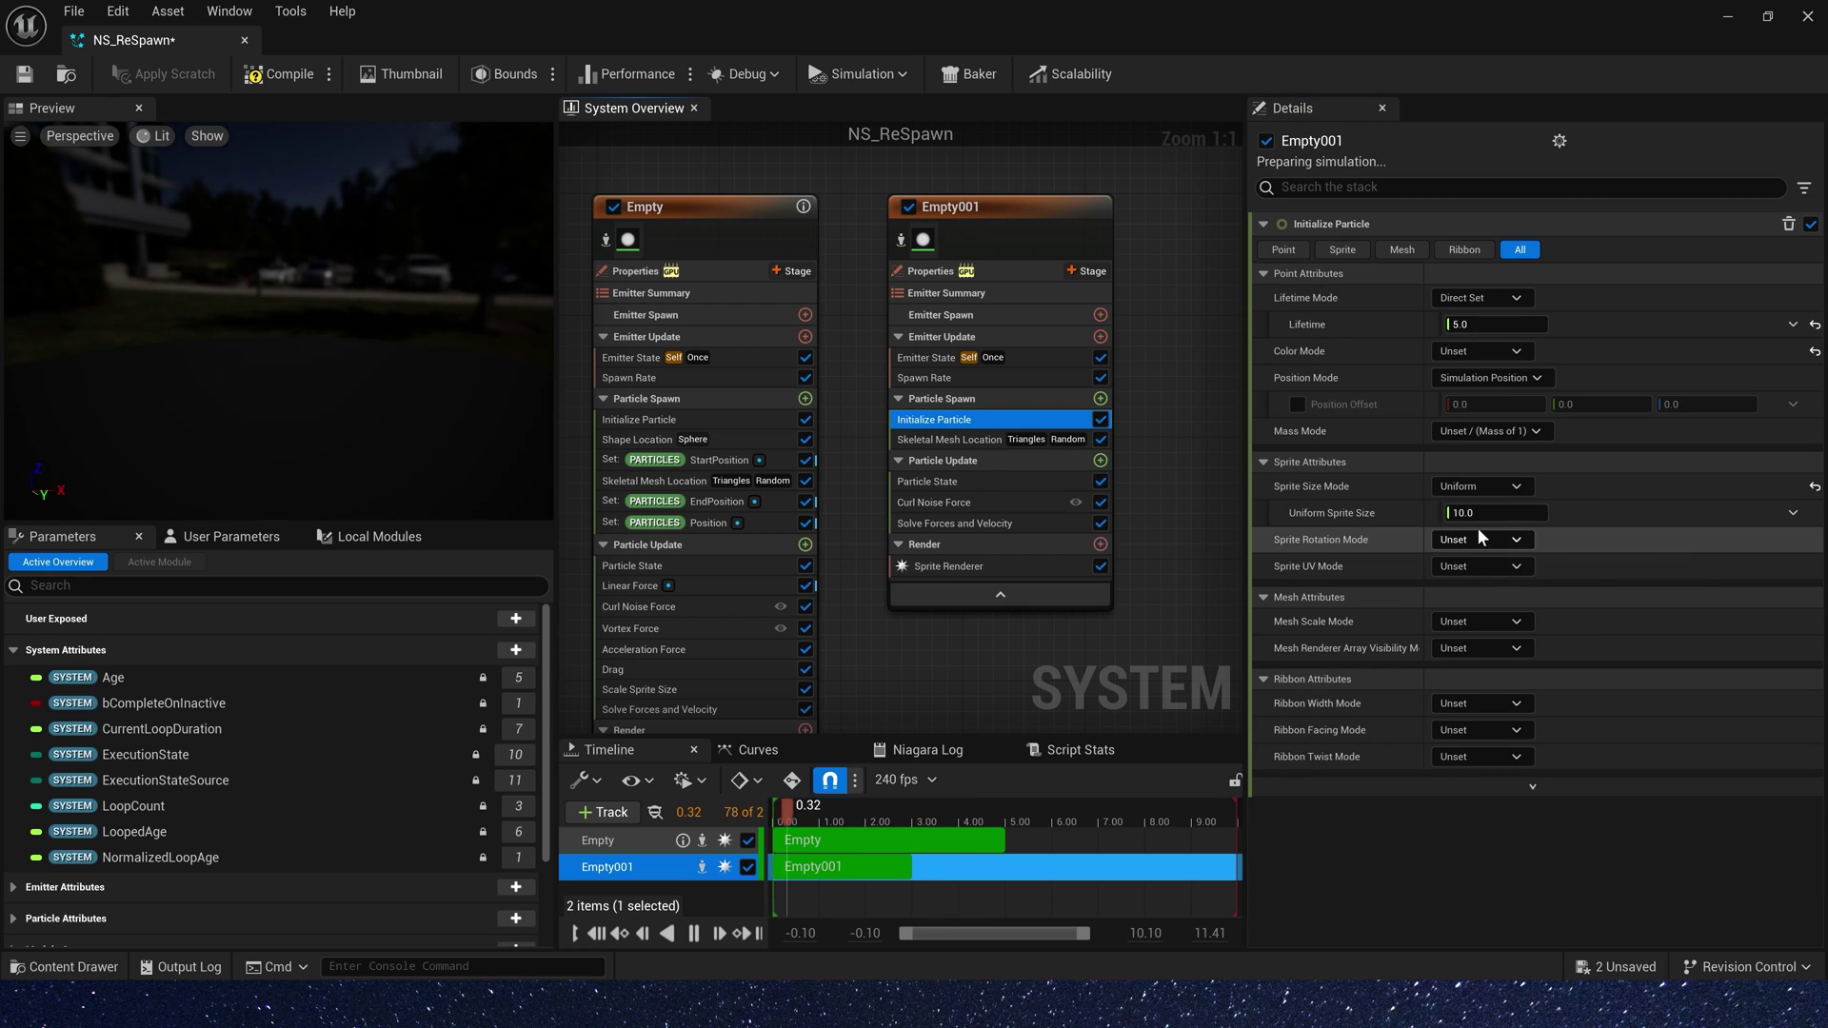
{"action": "left_click", "coordinate": [1481, 512]}
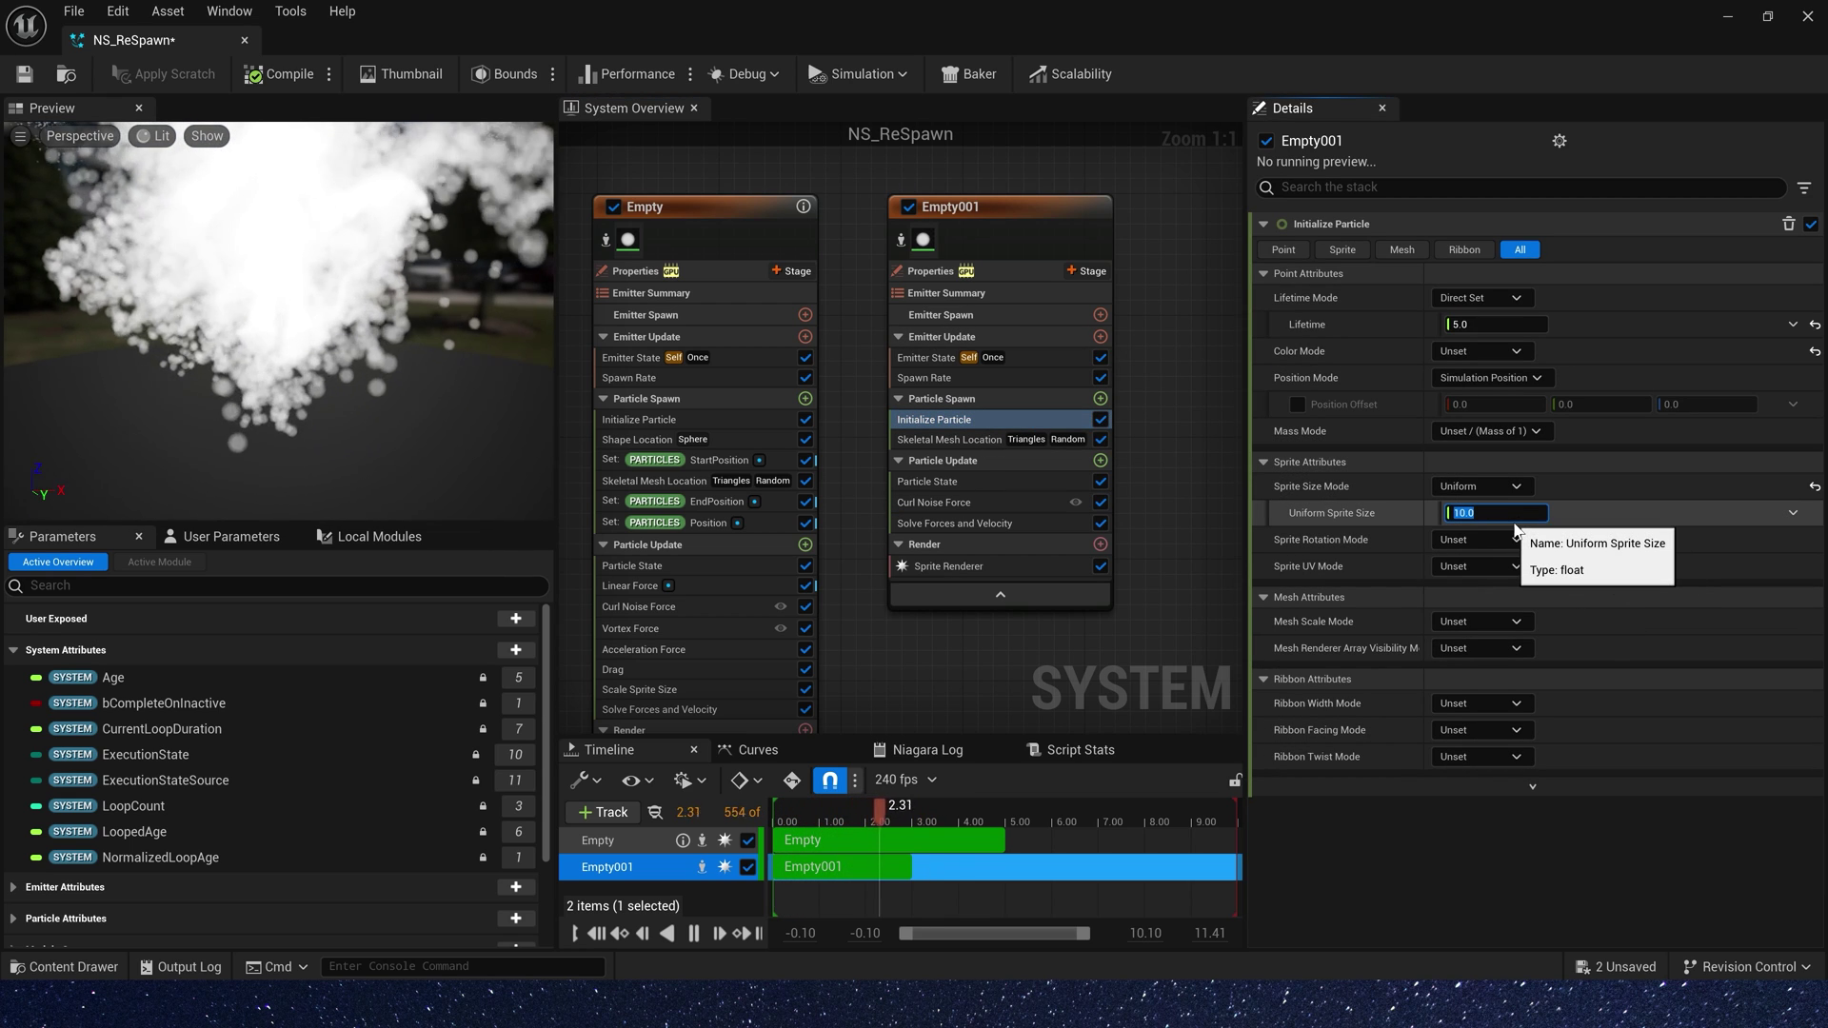
{"action": "type", "text": "3"}
{"action": "key", "text": "Tab"}
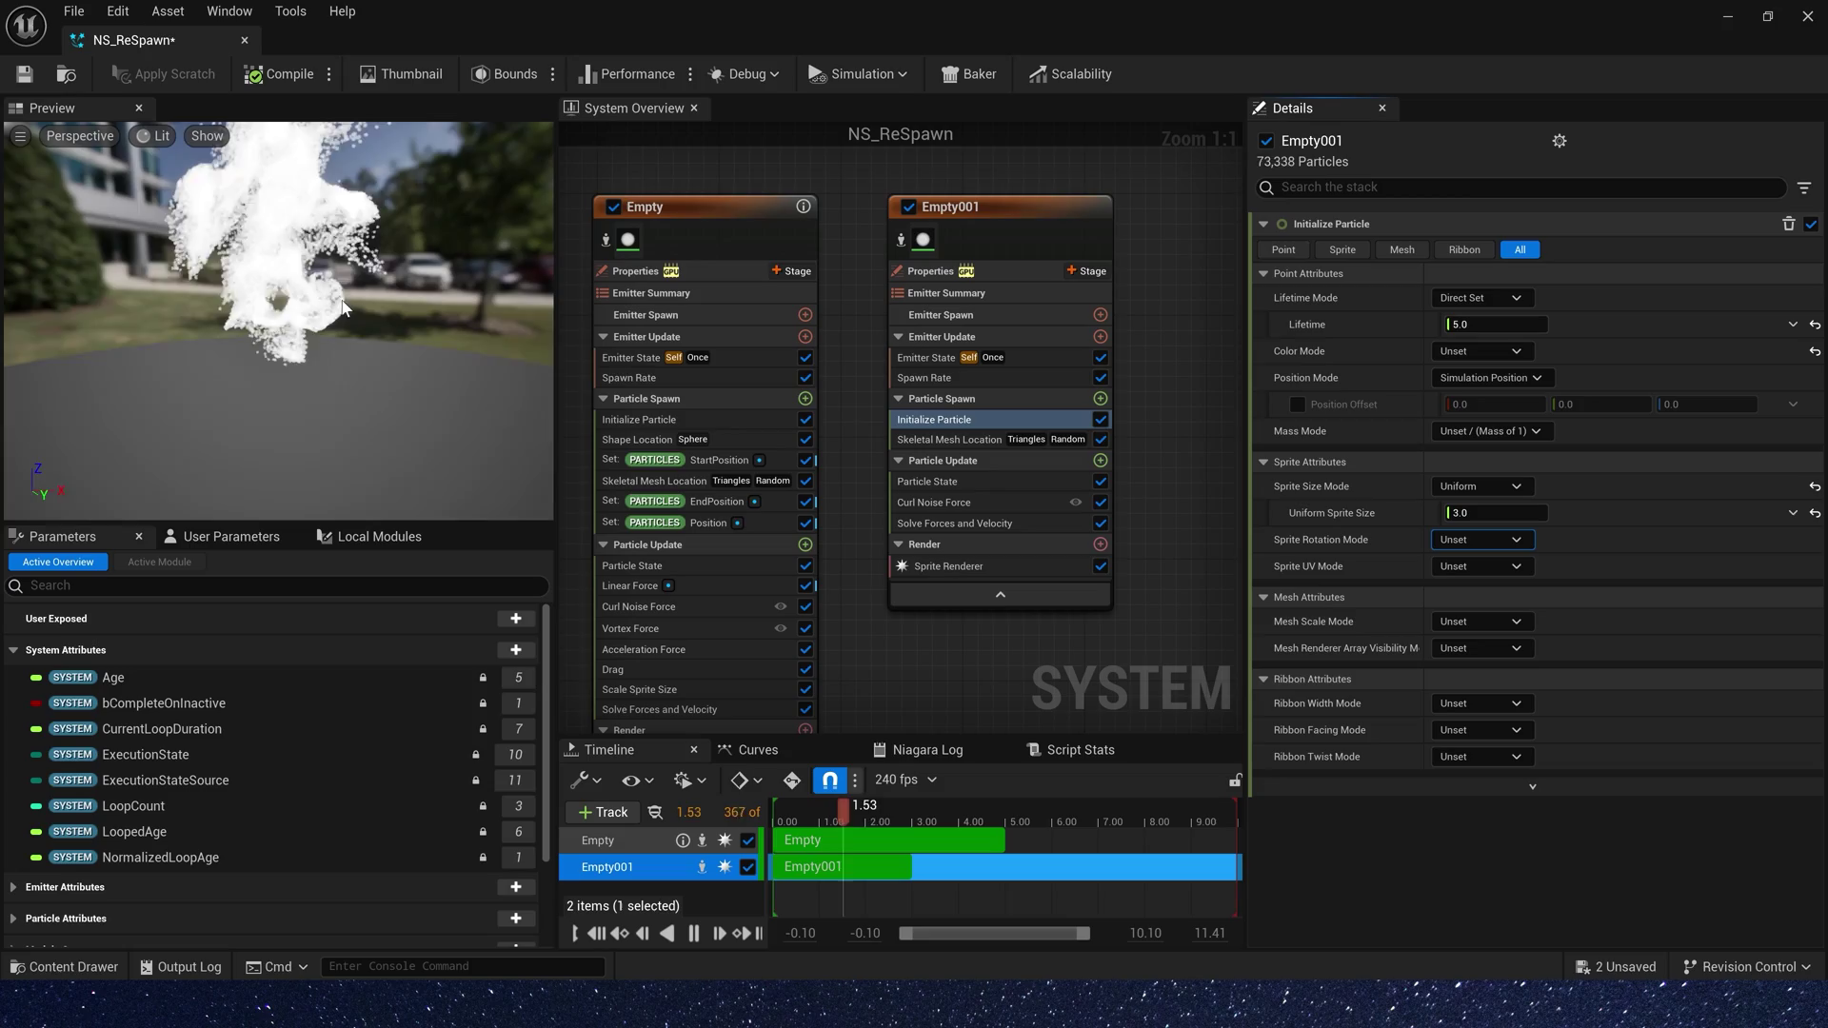
Randomise Empty001's particle lifetime between 1 and 1.5.
{"action": "left_click", "coordinate": [1471, 325]}
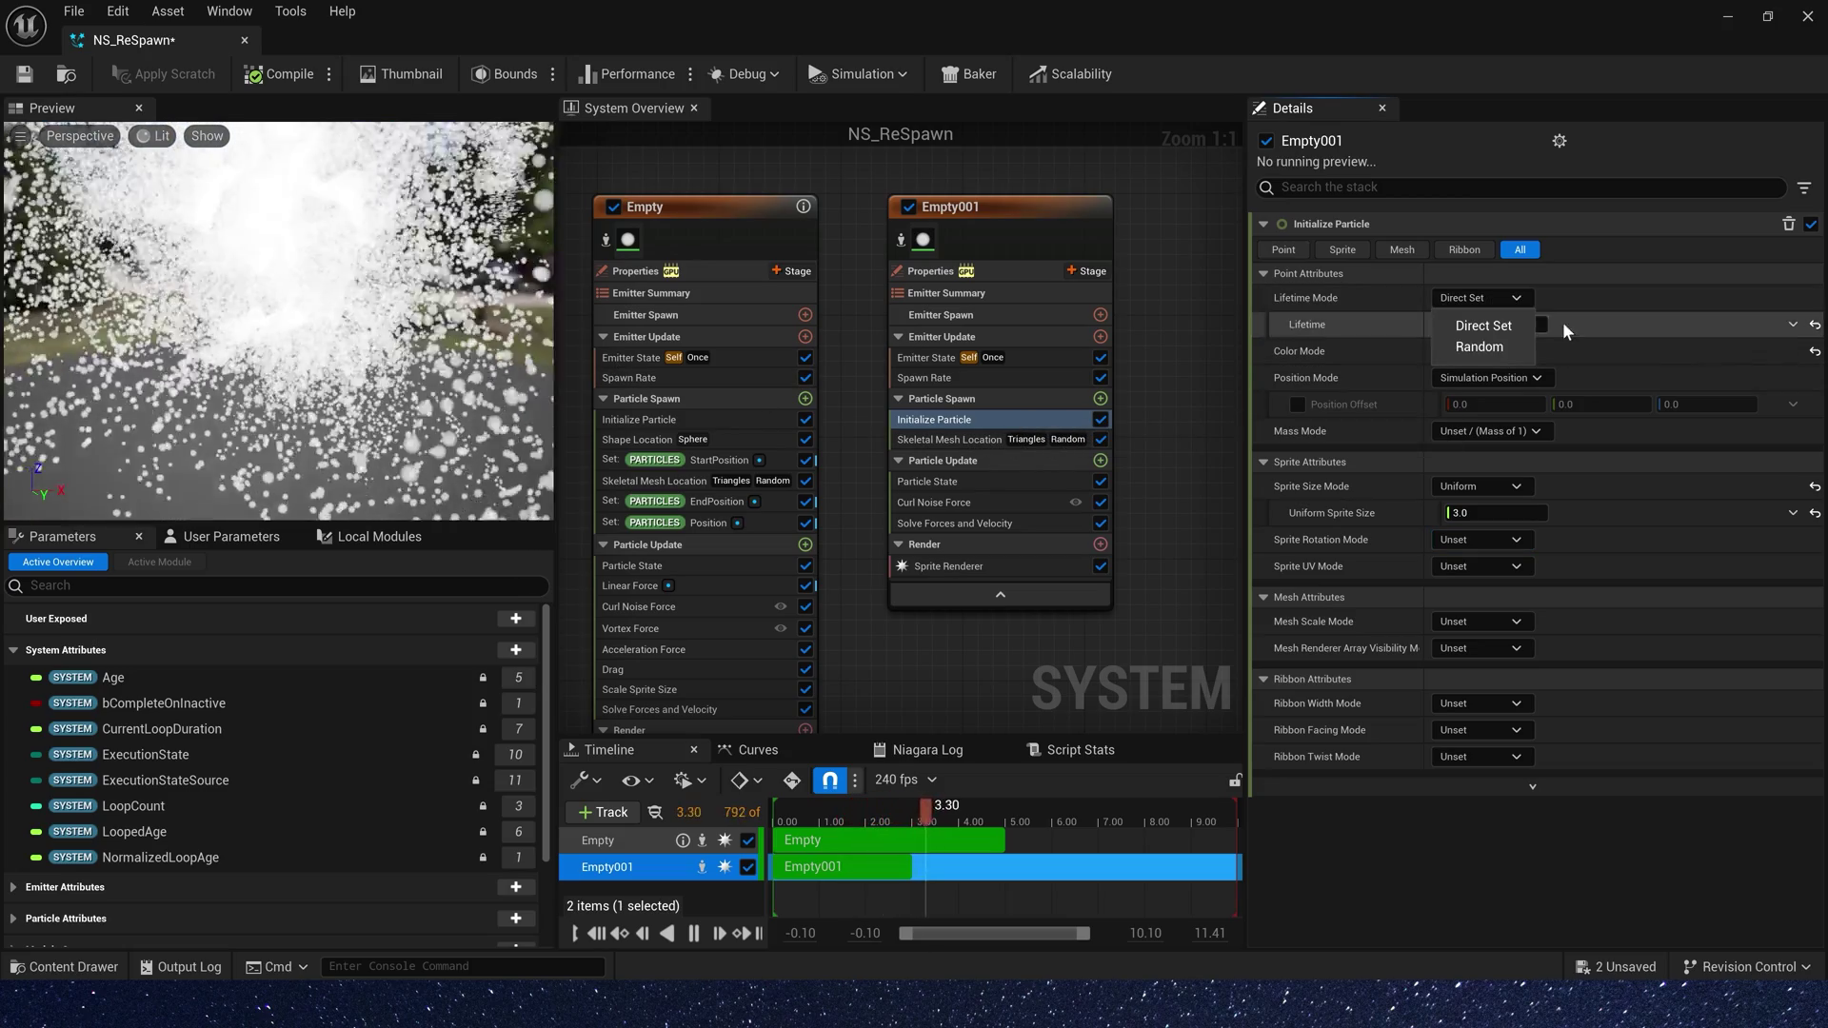
{"action": "left_click", "coordinate": [1516, 348]}
{"action": "left_click", "coordinate": [1495, 325]}
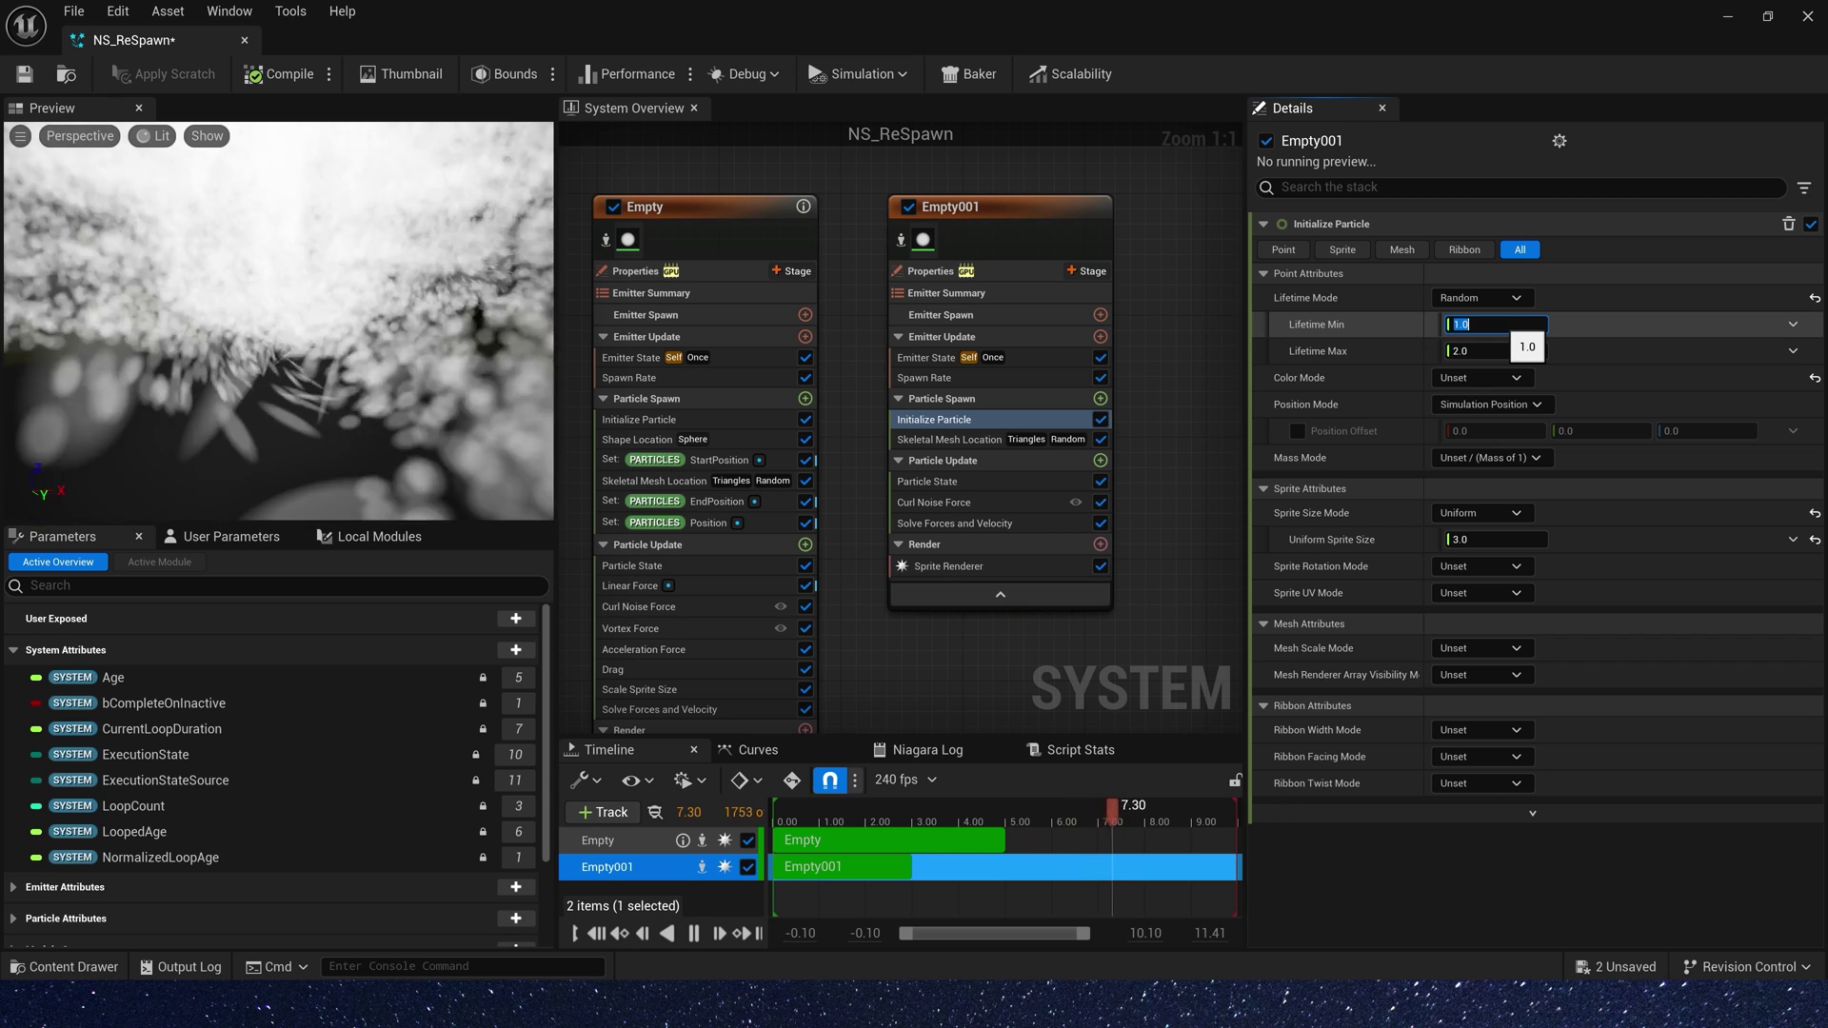
{"action": "key", "text": "Tab"}
{"action": "type", "text": "1"}
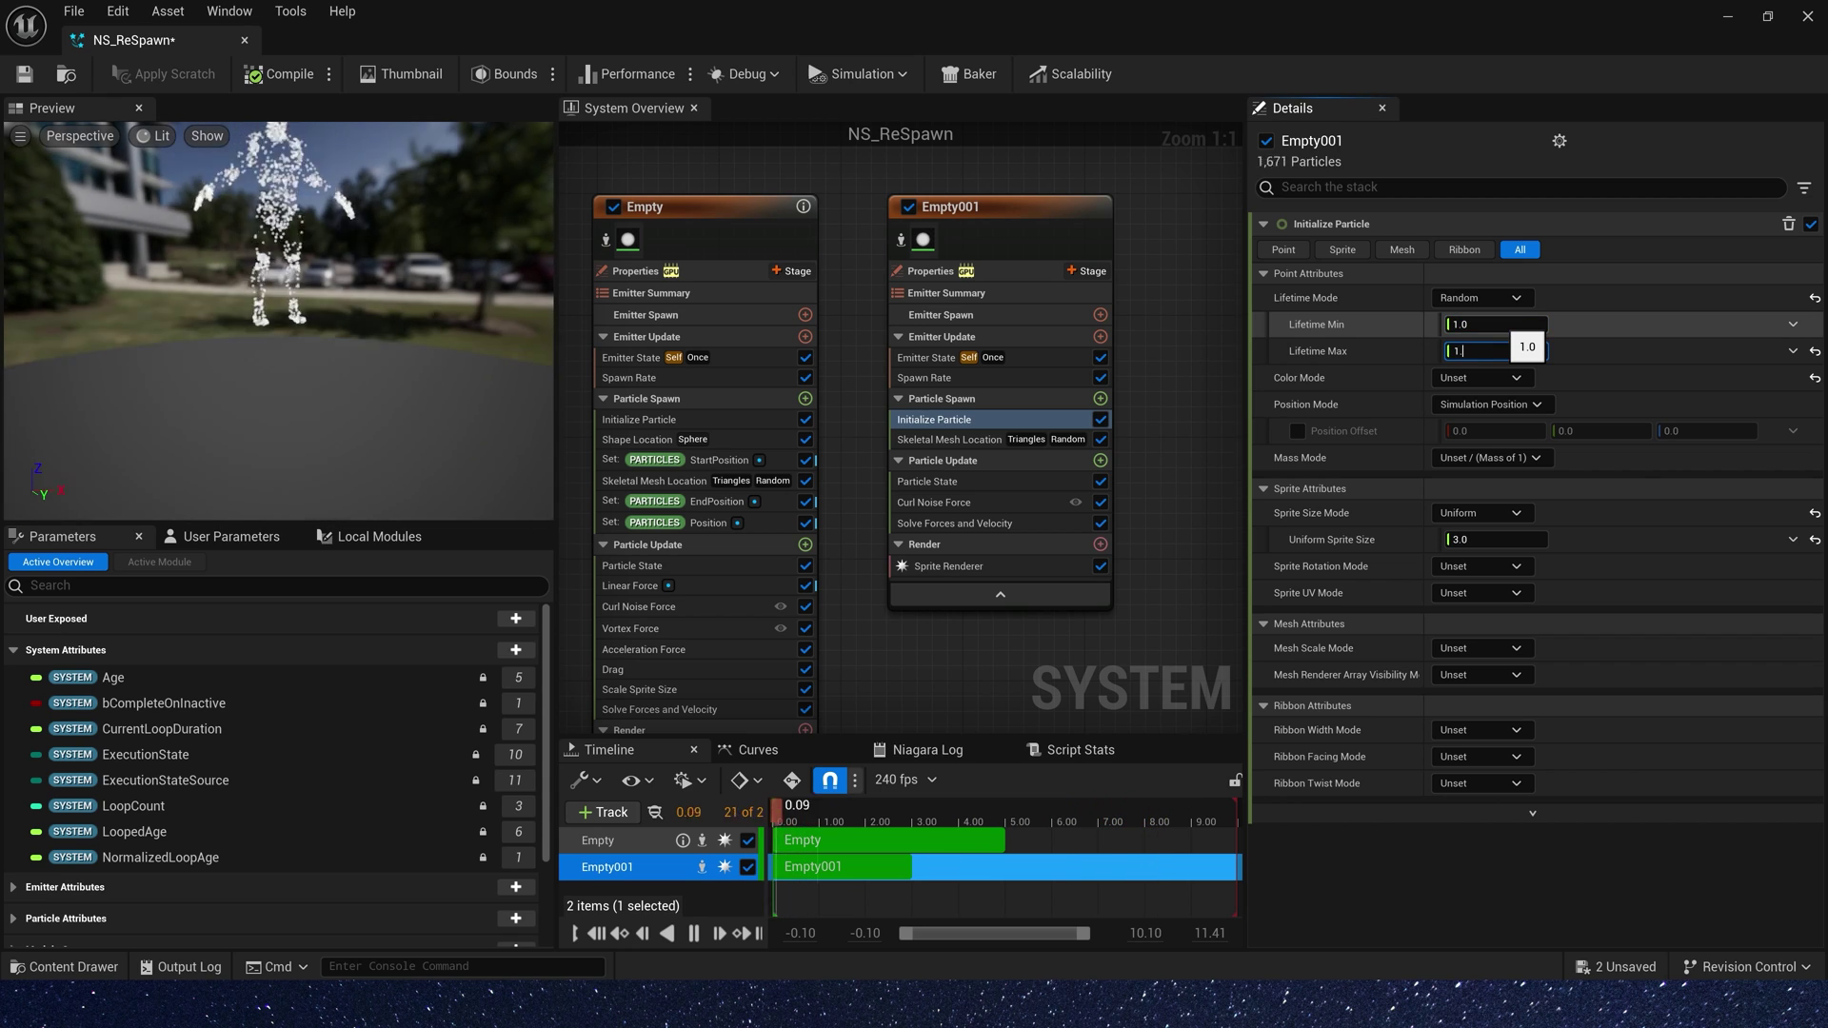
{"action": "type", "text": ".5"}
{"action": "key", "text": "Return"}
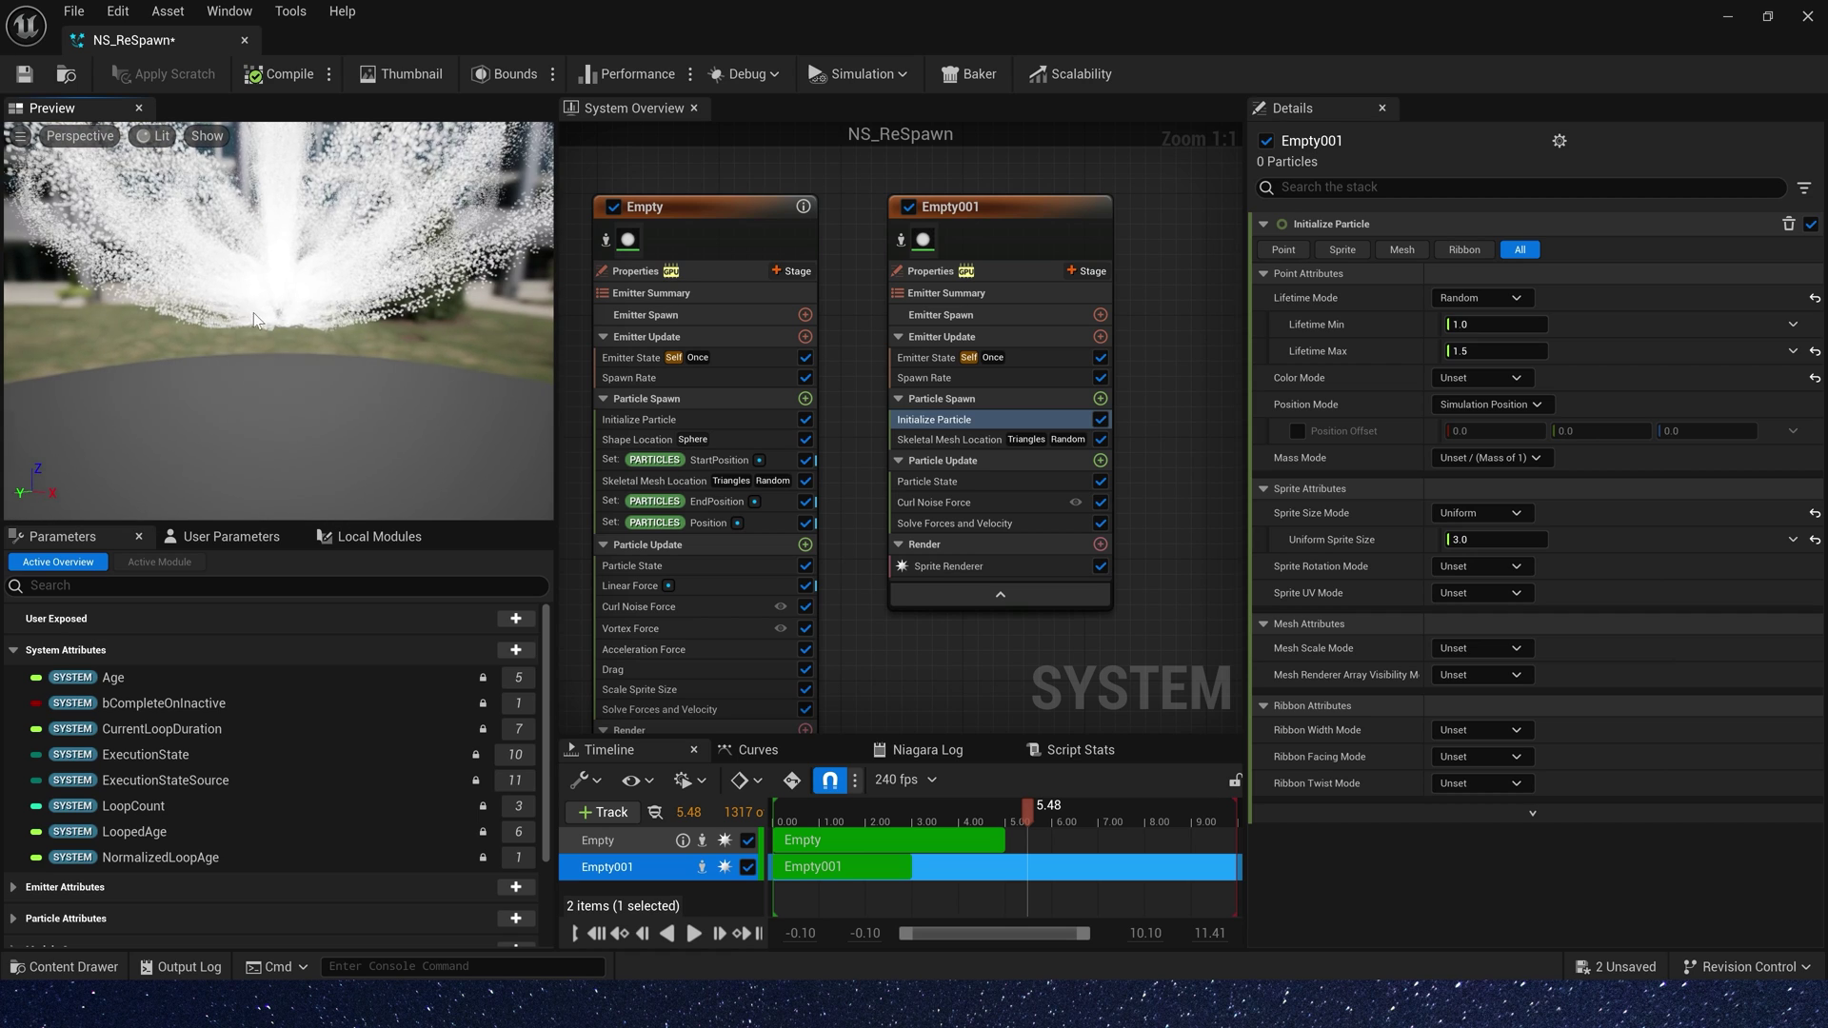
Give Empty001 a 5.5 loop delay and 3.0 loop duration, save, and close the Niagara editor.
{"action": "left_click", "coordinate": [1021, 359]}
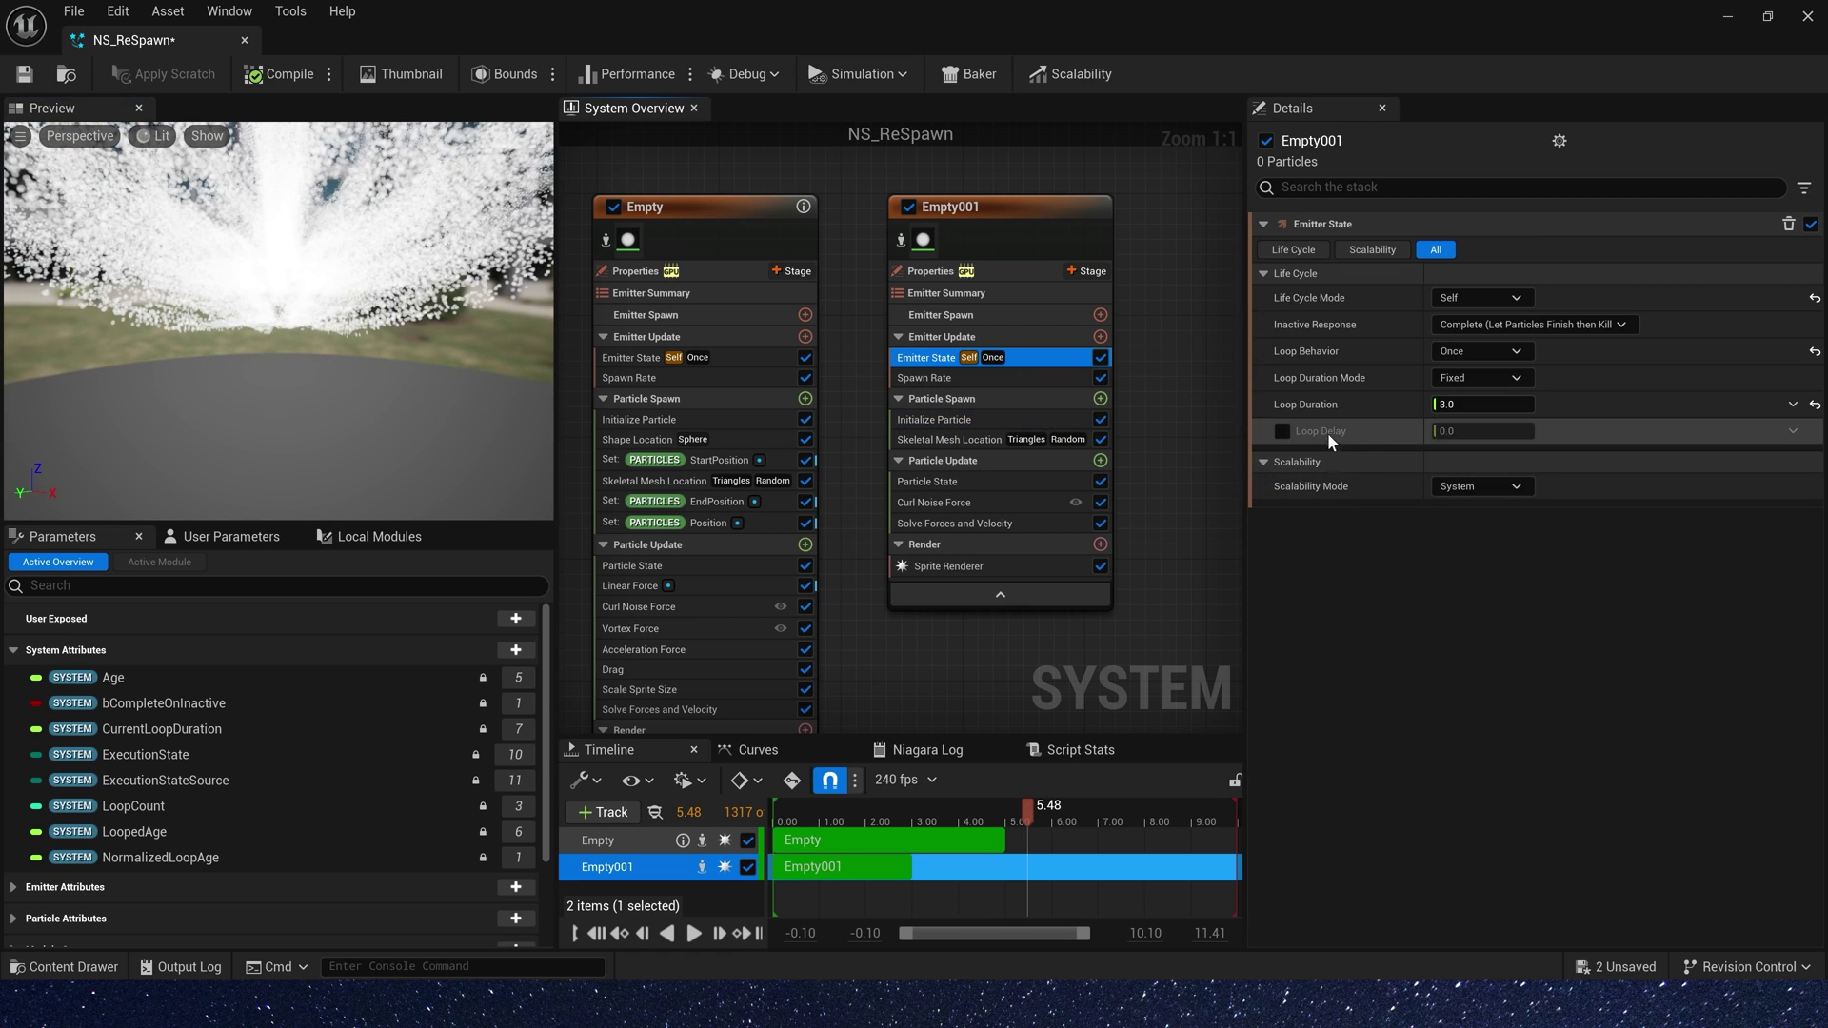
{"action": "left_click", "coordinate": [1282, 431]}
{"action": "left_click", "coordinate": [1481, 431]}
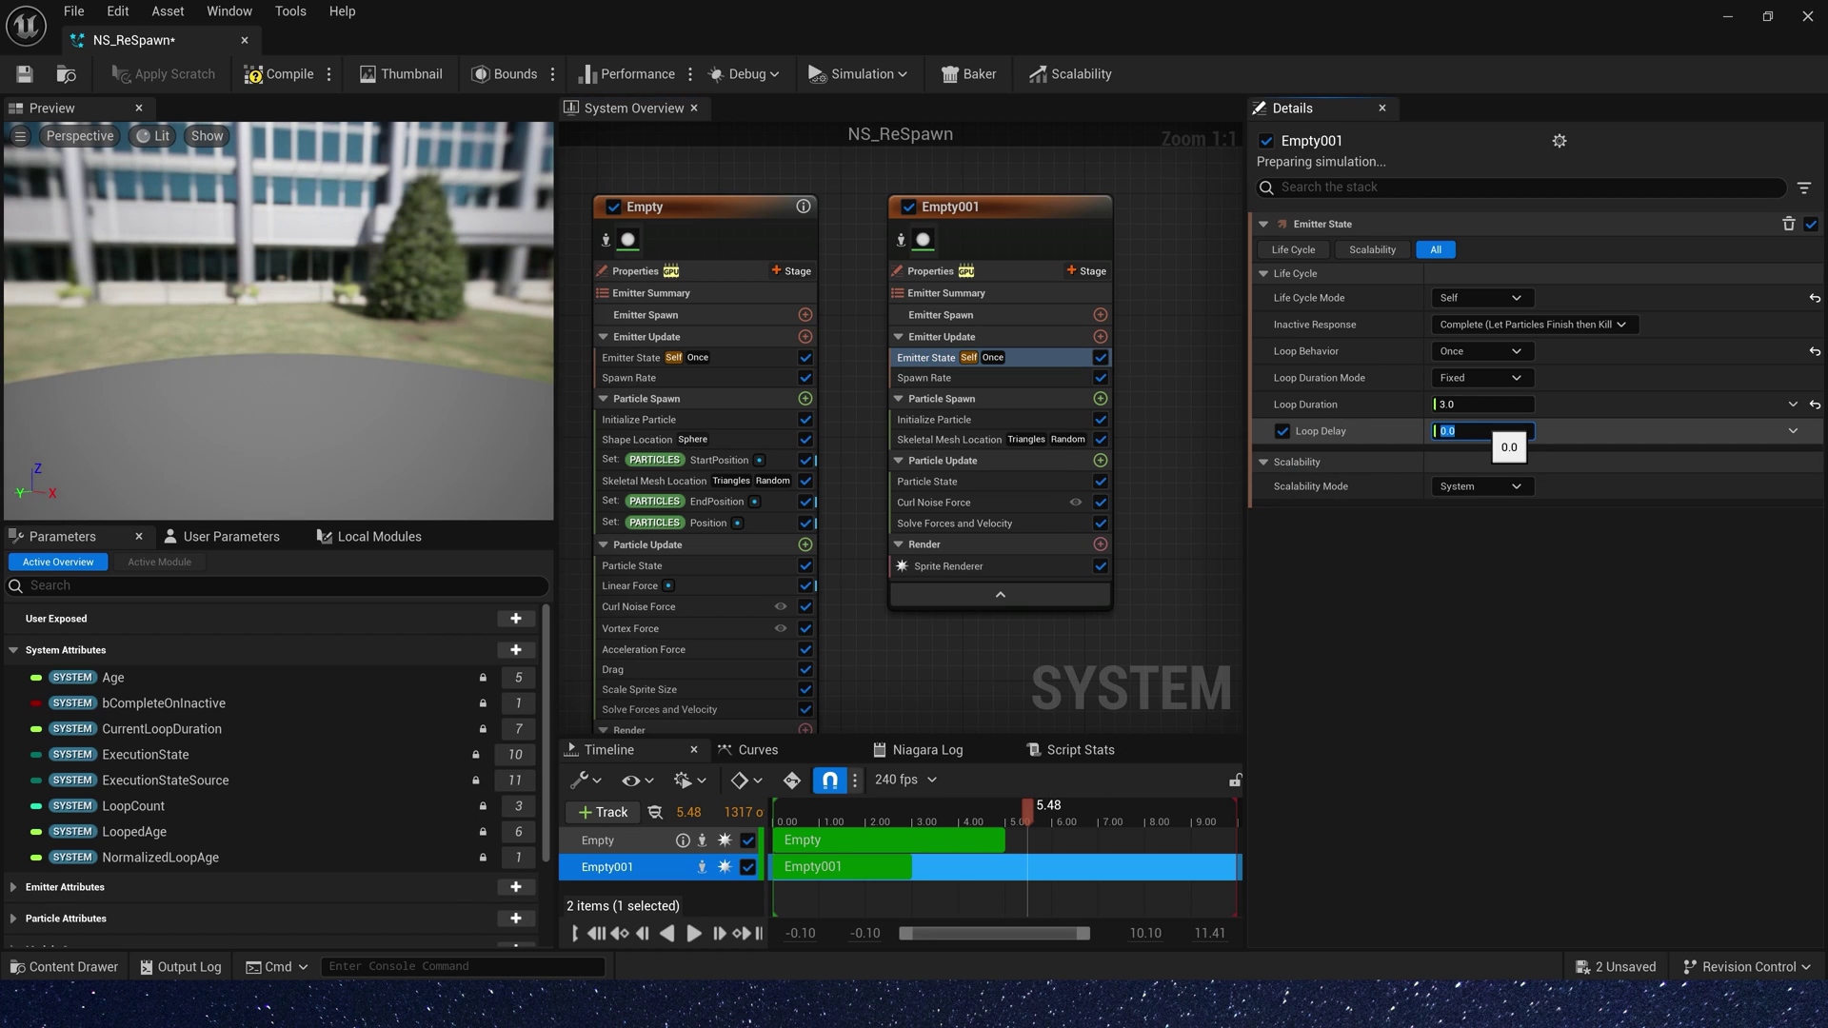
{"action": "type", "text": "5.5"}
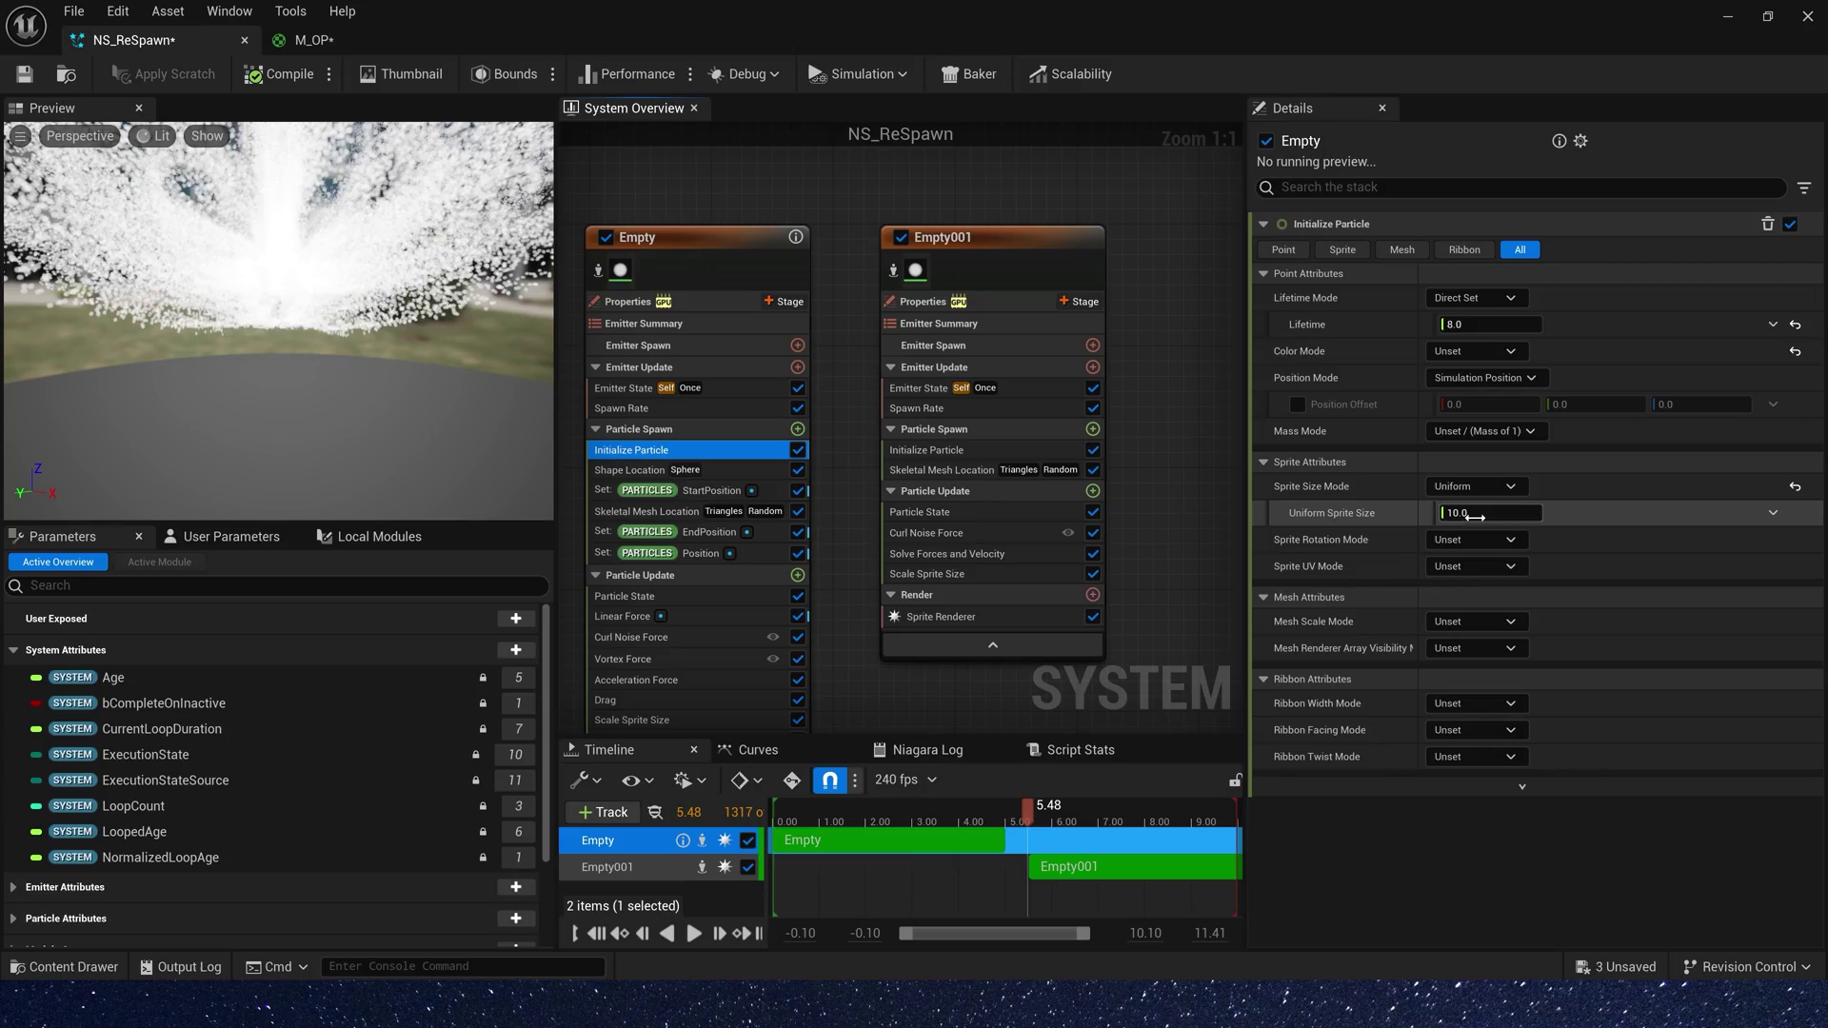
{"action": "type", "text": "3"}
{"action": "key", "text": "Return"}
{"action": "key", "text": "ctrl+s"}
{"action": "left_click", "coordinate": [1718, 19]}
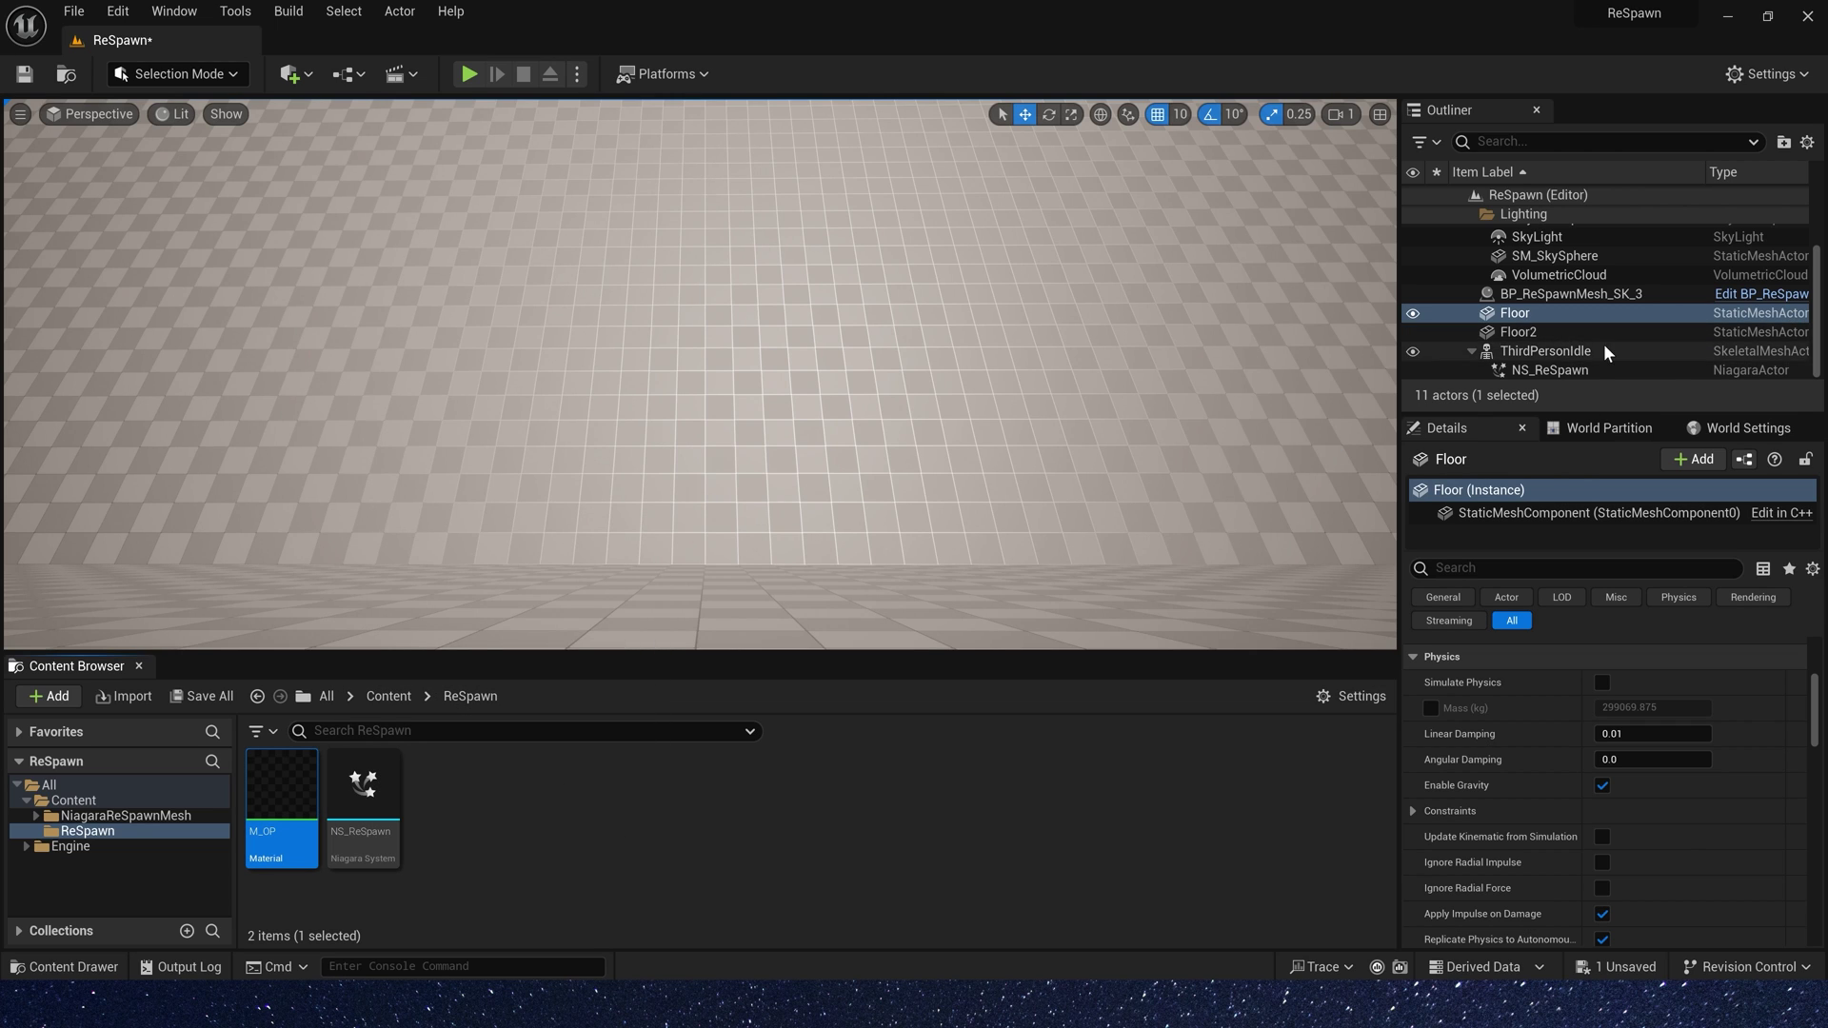
Open the mannequin's M_Male_Body material and add a SetMaterialAttributes node with an OpacityMask attribute.
{"action": "left_click", "coordinate": [1603, 350]}
{"action": "scroll", "coordinate": [1647, 786], "scroll_direction": "up", "scroll_amount": 2}
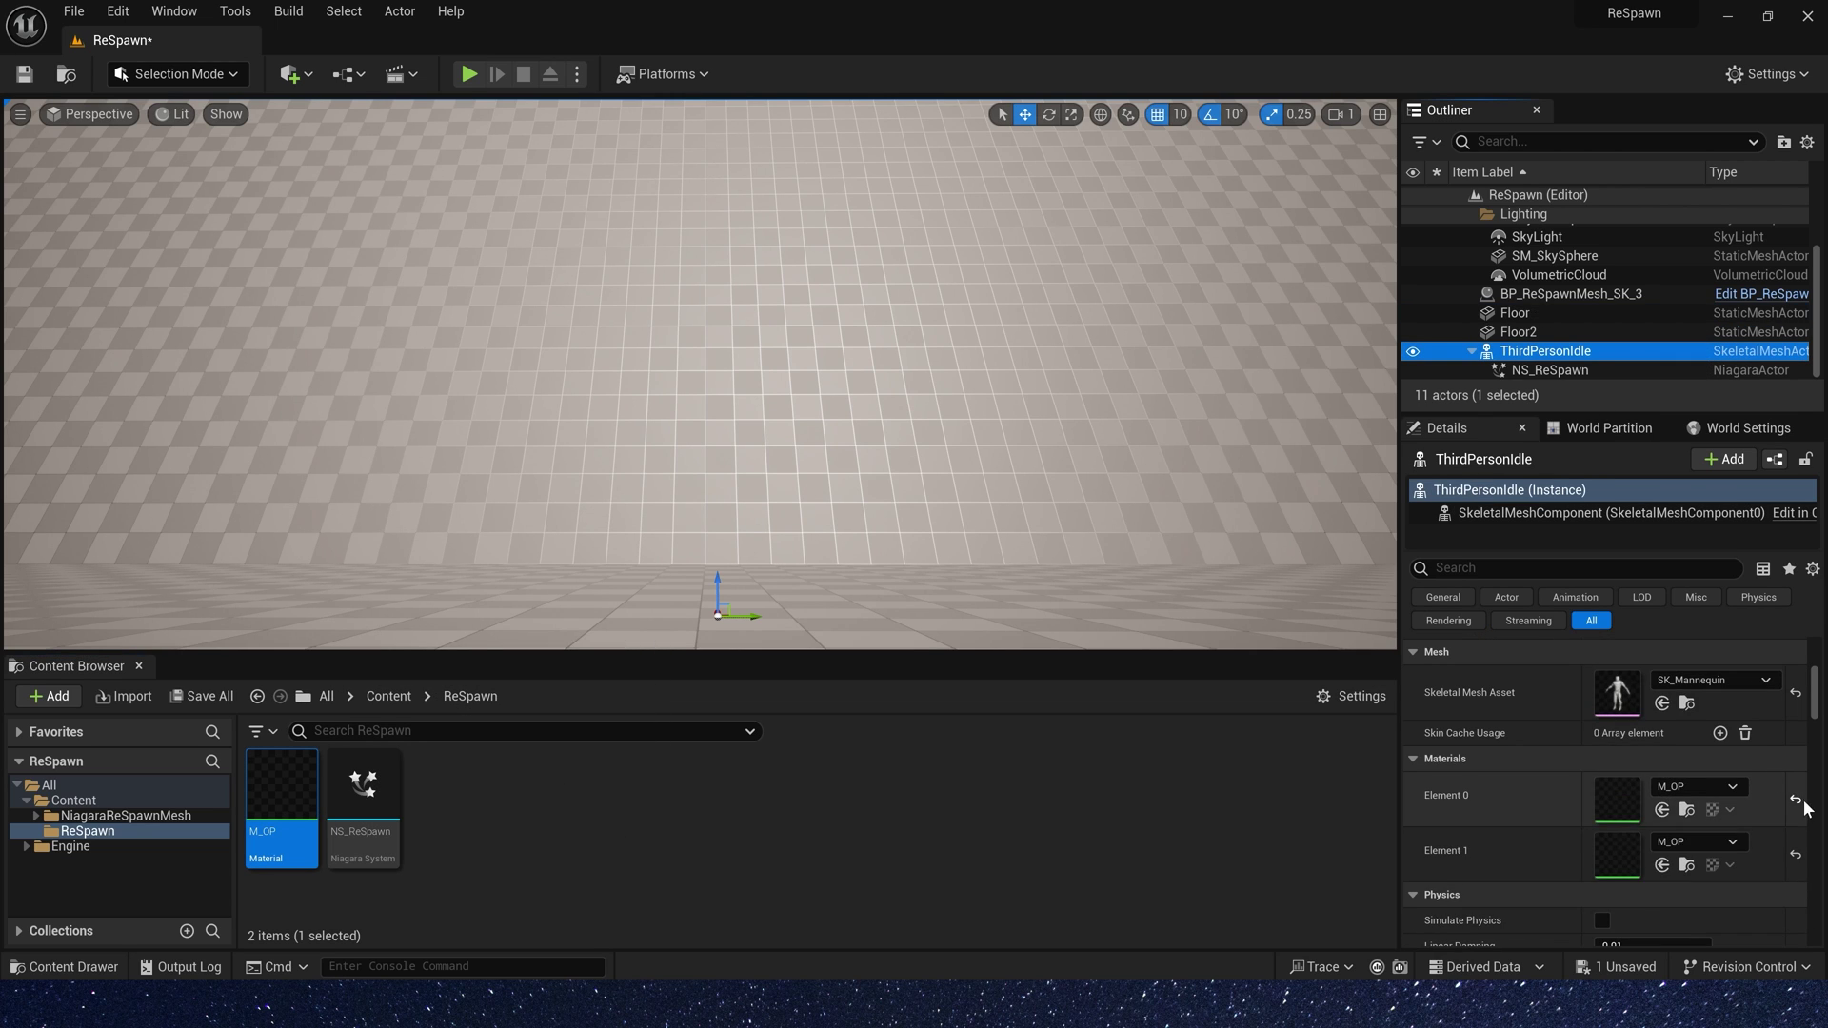
{"action": "double_click", "coordinate": [1618, 814]}
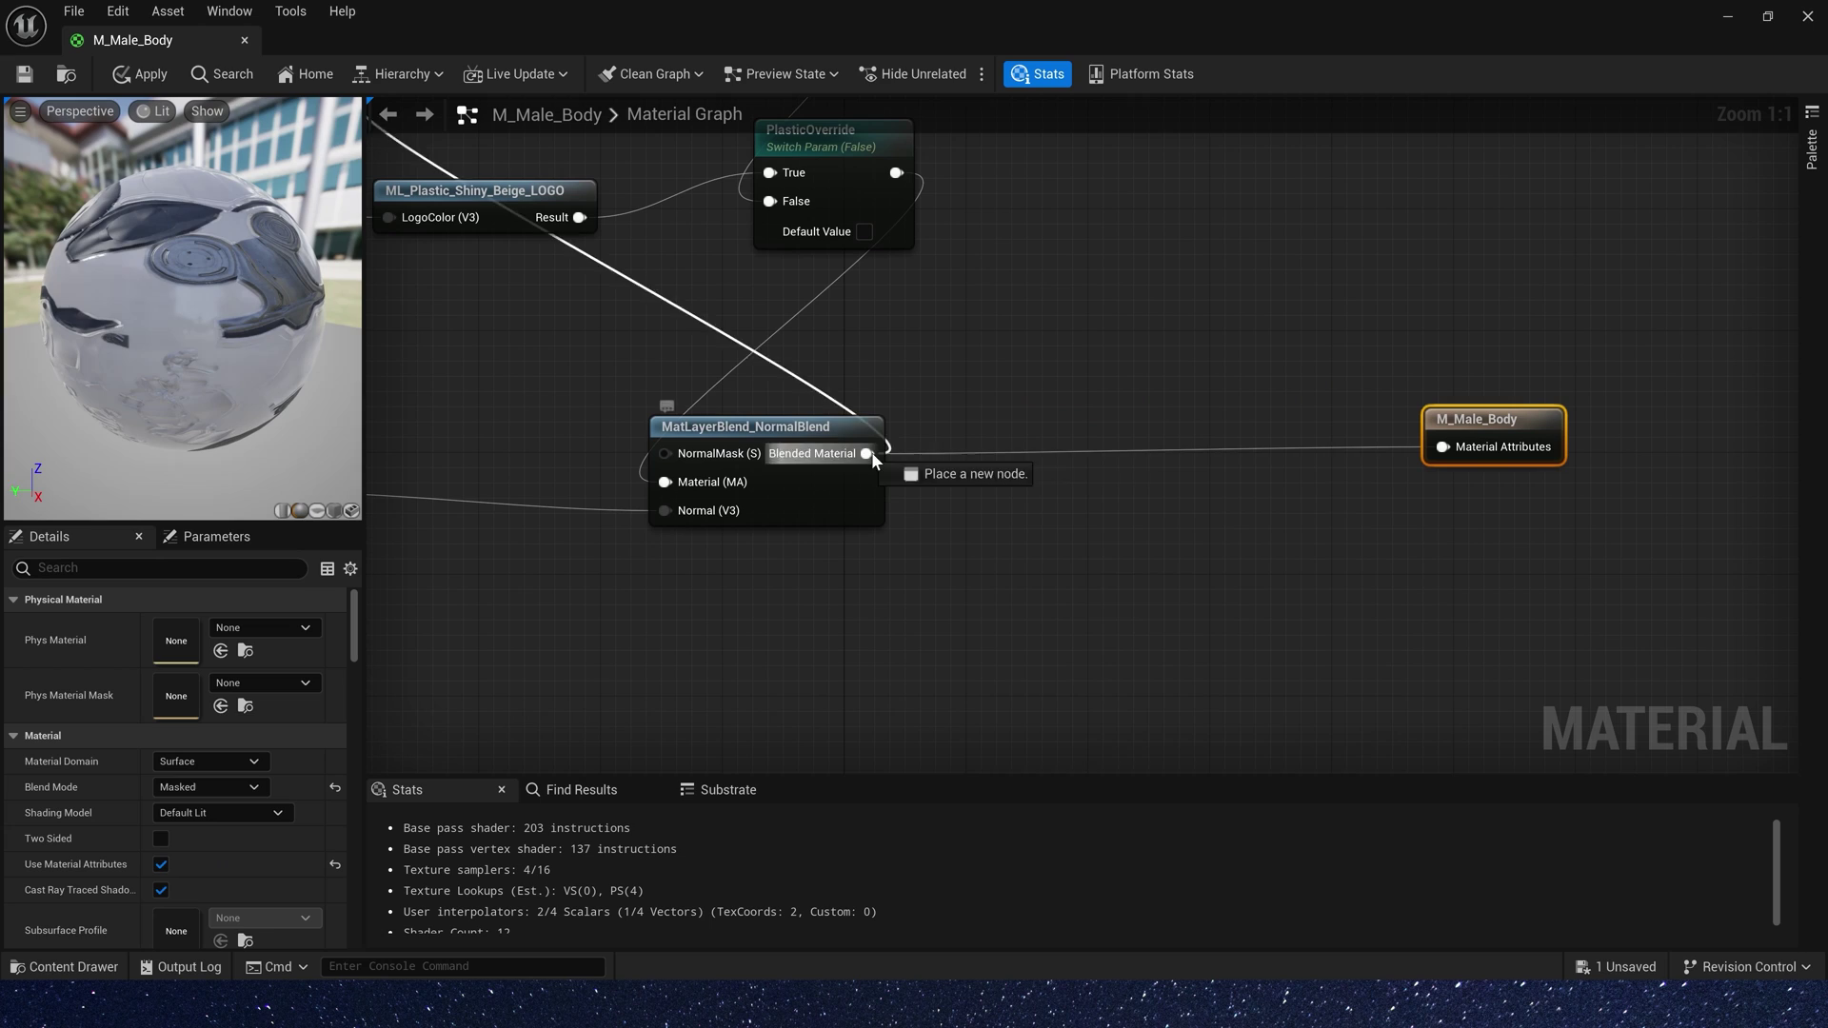
{"action": "left_click_drag", "start_coordinate": [871, 451], "coordinate": [1000, 455]}
{"action": "left_click", "coordinate": [1101, 513]}
{"action": "left_click_drag", "start_coordinate": [1150, 484], "coordinate": [1459, 457]}
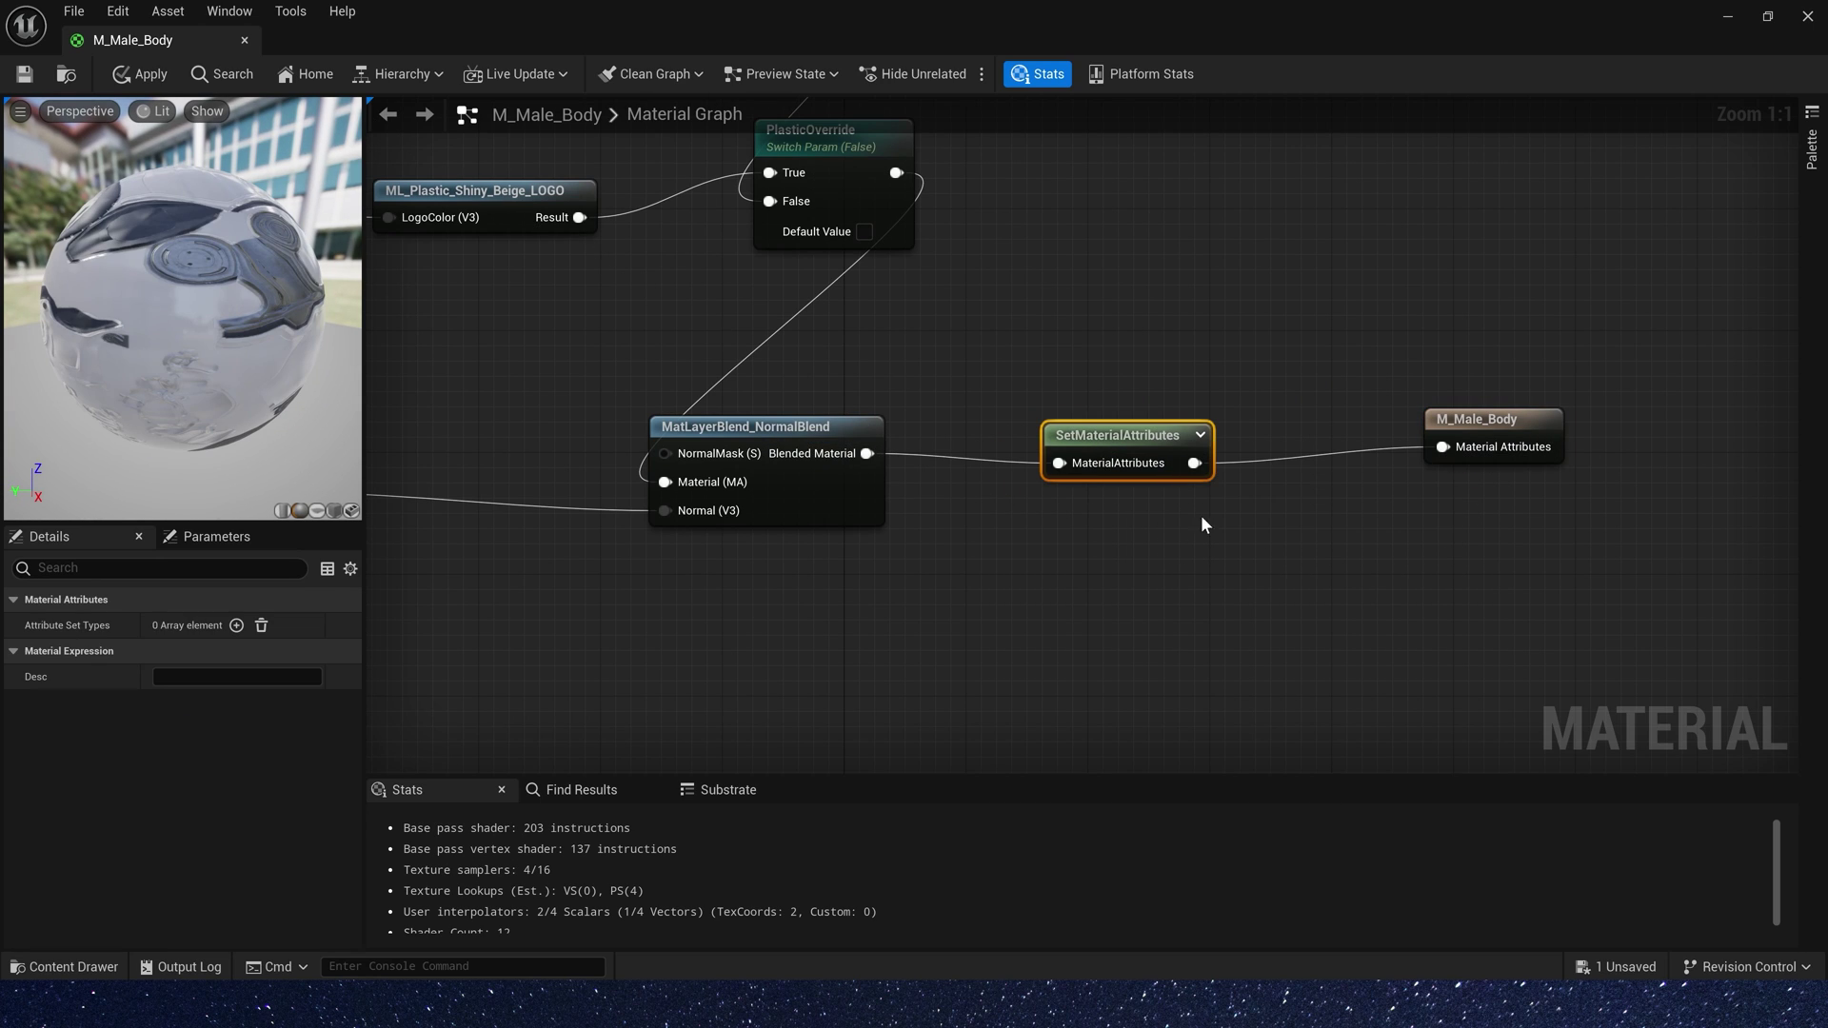
{"action": "left_click", "coordinate": [236, 626]}
{"action": "left_click", "coordinate": [194, 651]}
{"action": "left_click", "coordinate": [215, 362]}
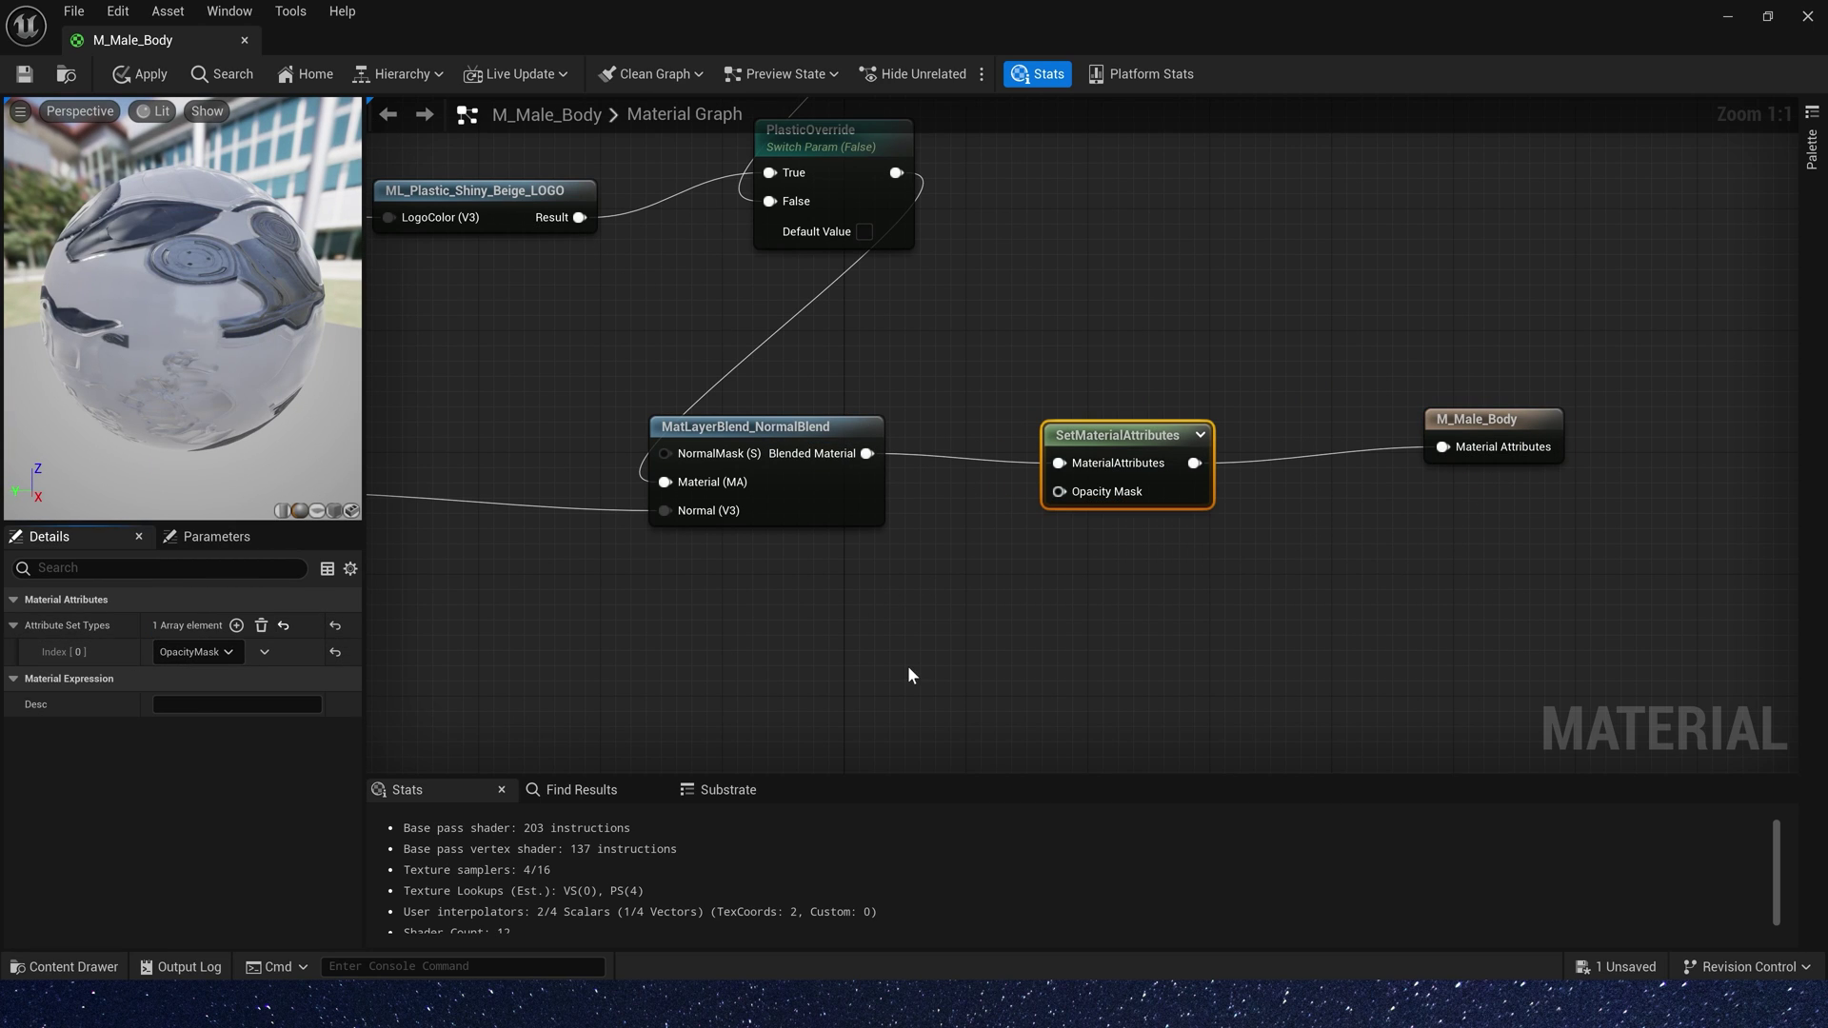
Place the MF_DissolveEdge function and feed its mask into Opacity Mask.
{"action": "right_click", "coordinate": [813, 646]}
{"action": "type", "text": "dissol"}
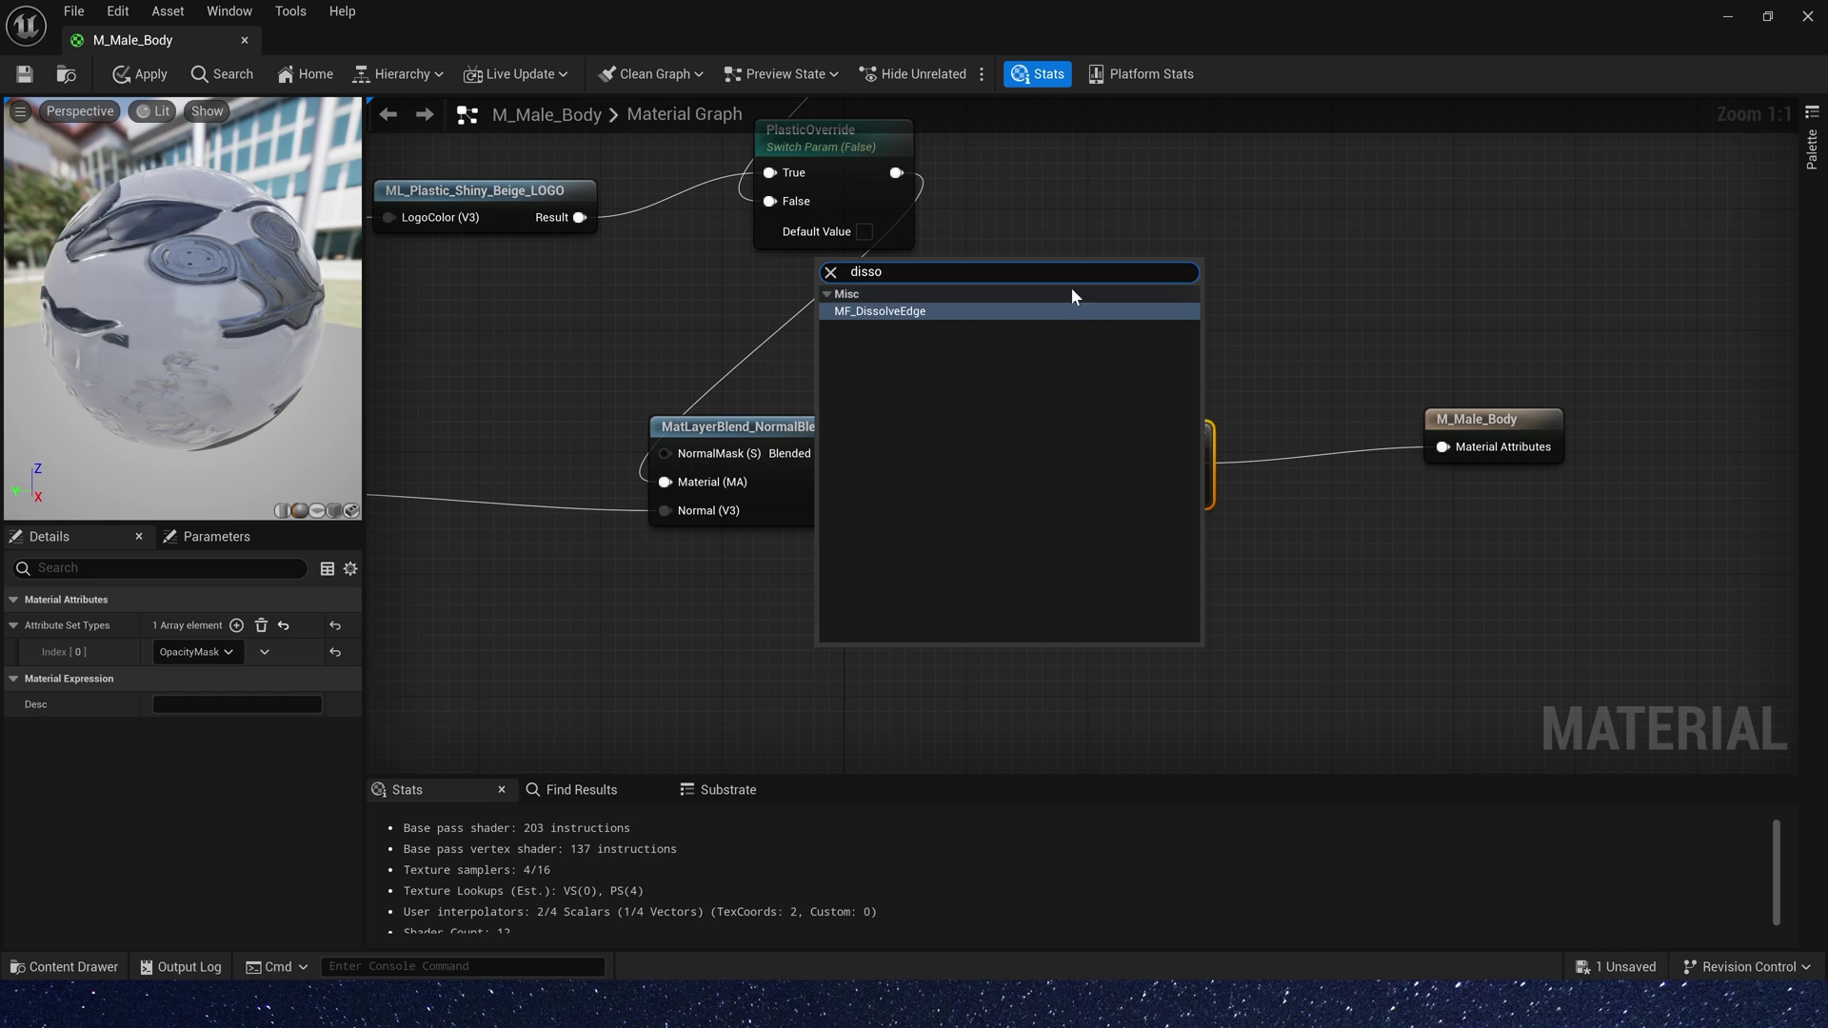
{"action": "left_click", "coordinate": [904, 315]}
{"action": "right_click_drag", "start_coordinate": [767, 626], "coordinate": [797, 506]}
{"action": "left_click_drag", "start_coordinate": [977, 565], "coordinate": [1096, 392]}
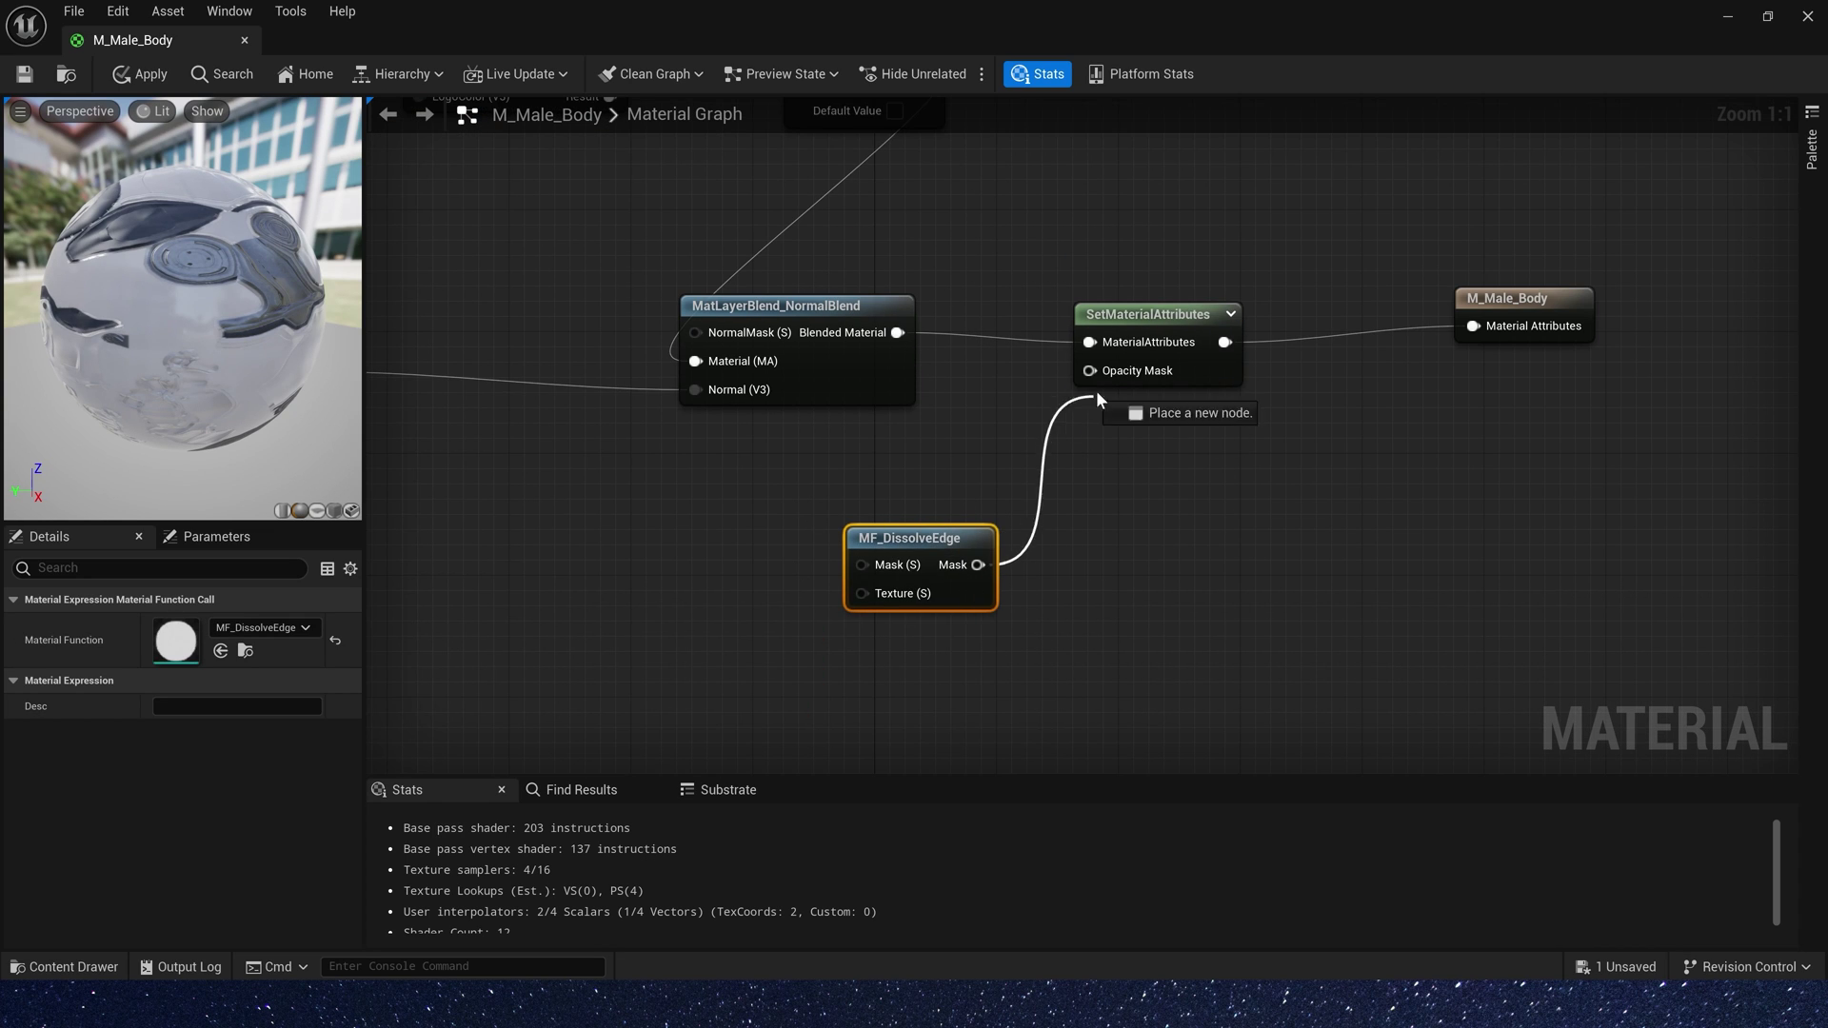
Open MF_DissolveEdge and rearrange its constant nodes to build the If comparison.
{"action": "double_click", "coordinate": [928, 539]}
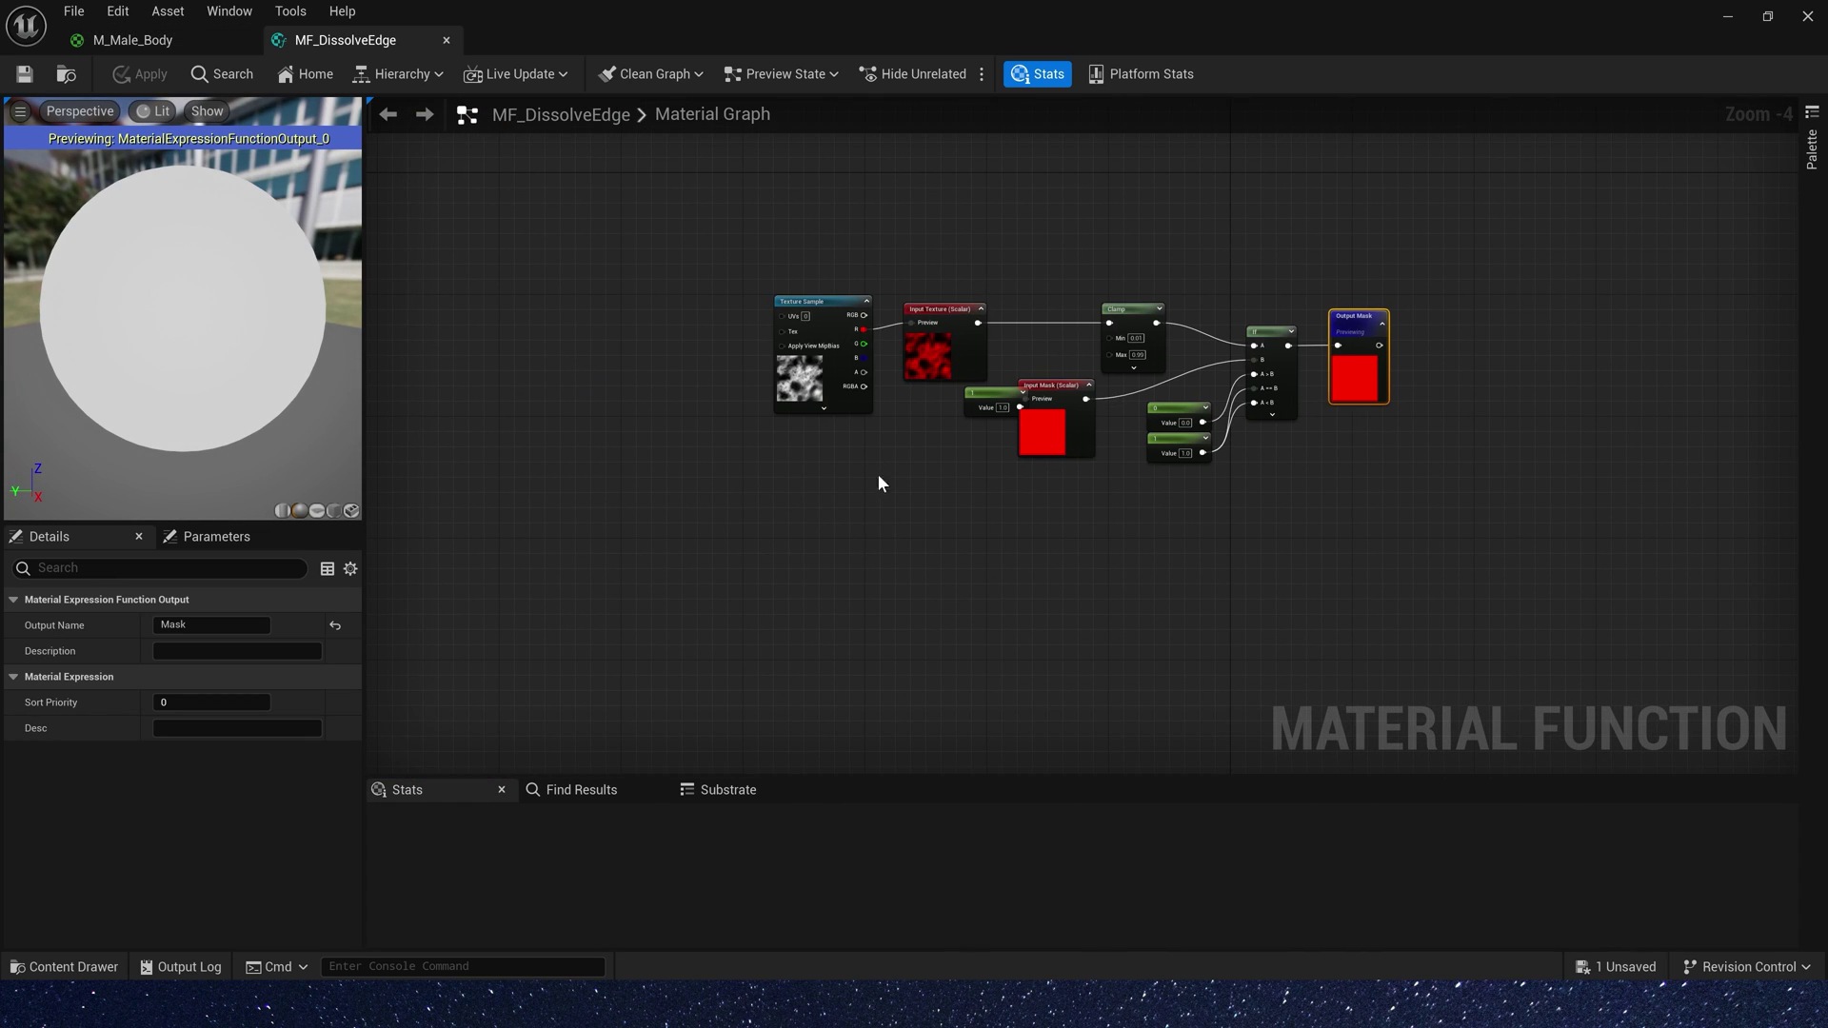
{"action": "scroll", "coordinate": [1075, 472], "scroll_direction": "up", "scroll_amount": 3}
{"action": "right_click_drag", "start_coordinate": [1076, 472], "coordinate": [869, 571]}
{"action": "left_click_drag", "start_coordinate": [722, 430], "coordinate": [640, 443]}
{"action": "right_click_drag", "start_coordinate": [1072, 527], "coordinate": [1190, 546]}
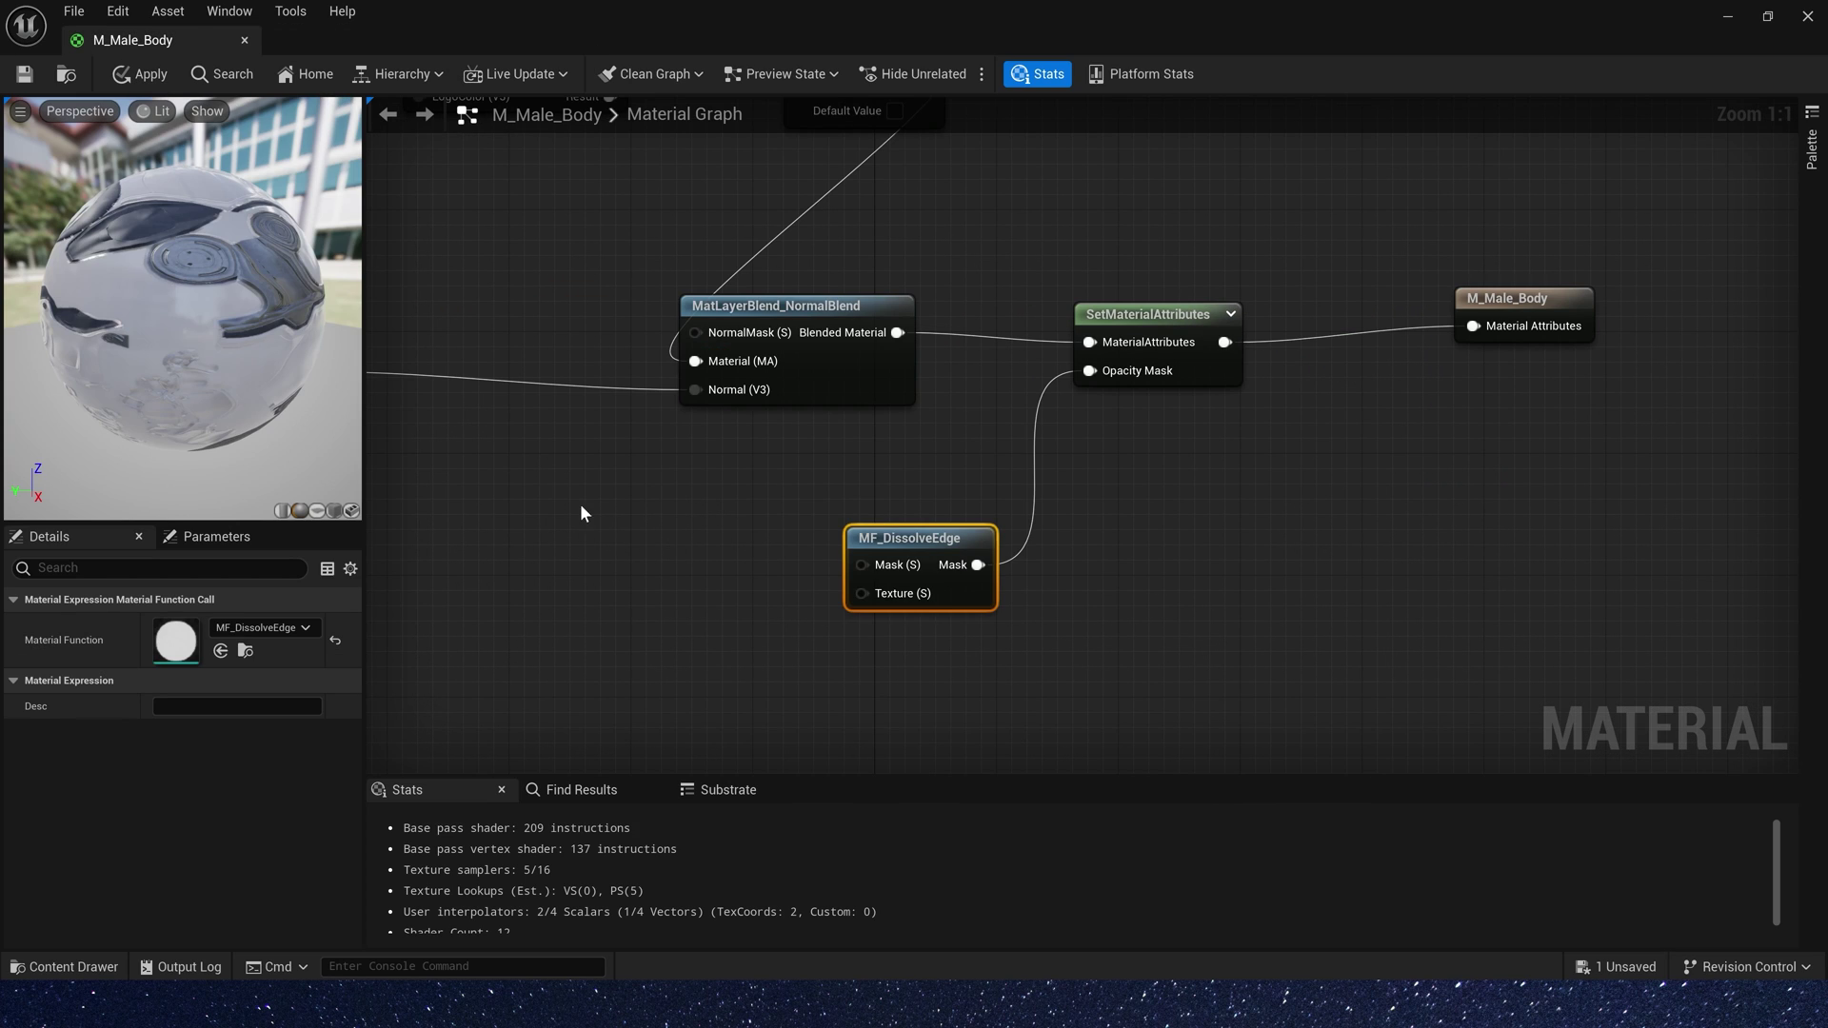
{"action": "right_click", "coordinate": [546, 486]}
Create the MPC_Mask Material Parameter Collection with a scalar parameter named Mask.
{"action": "key", "text": "Escape"}
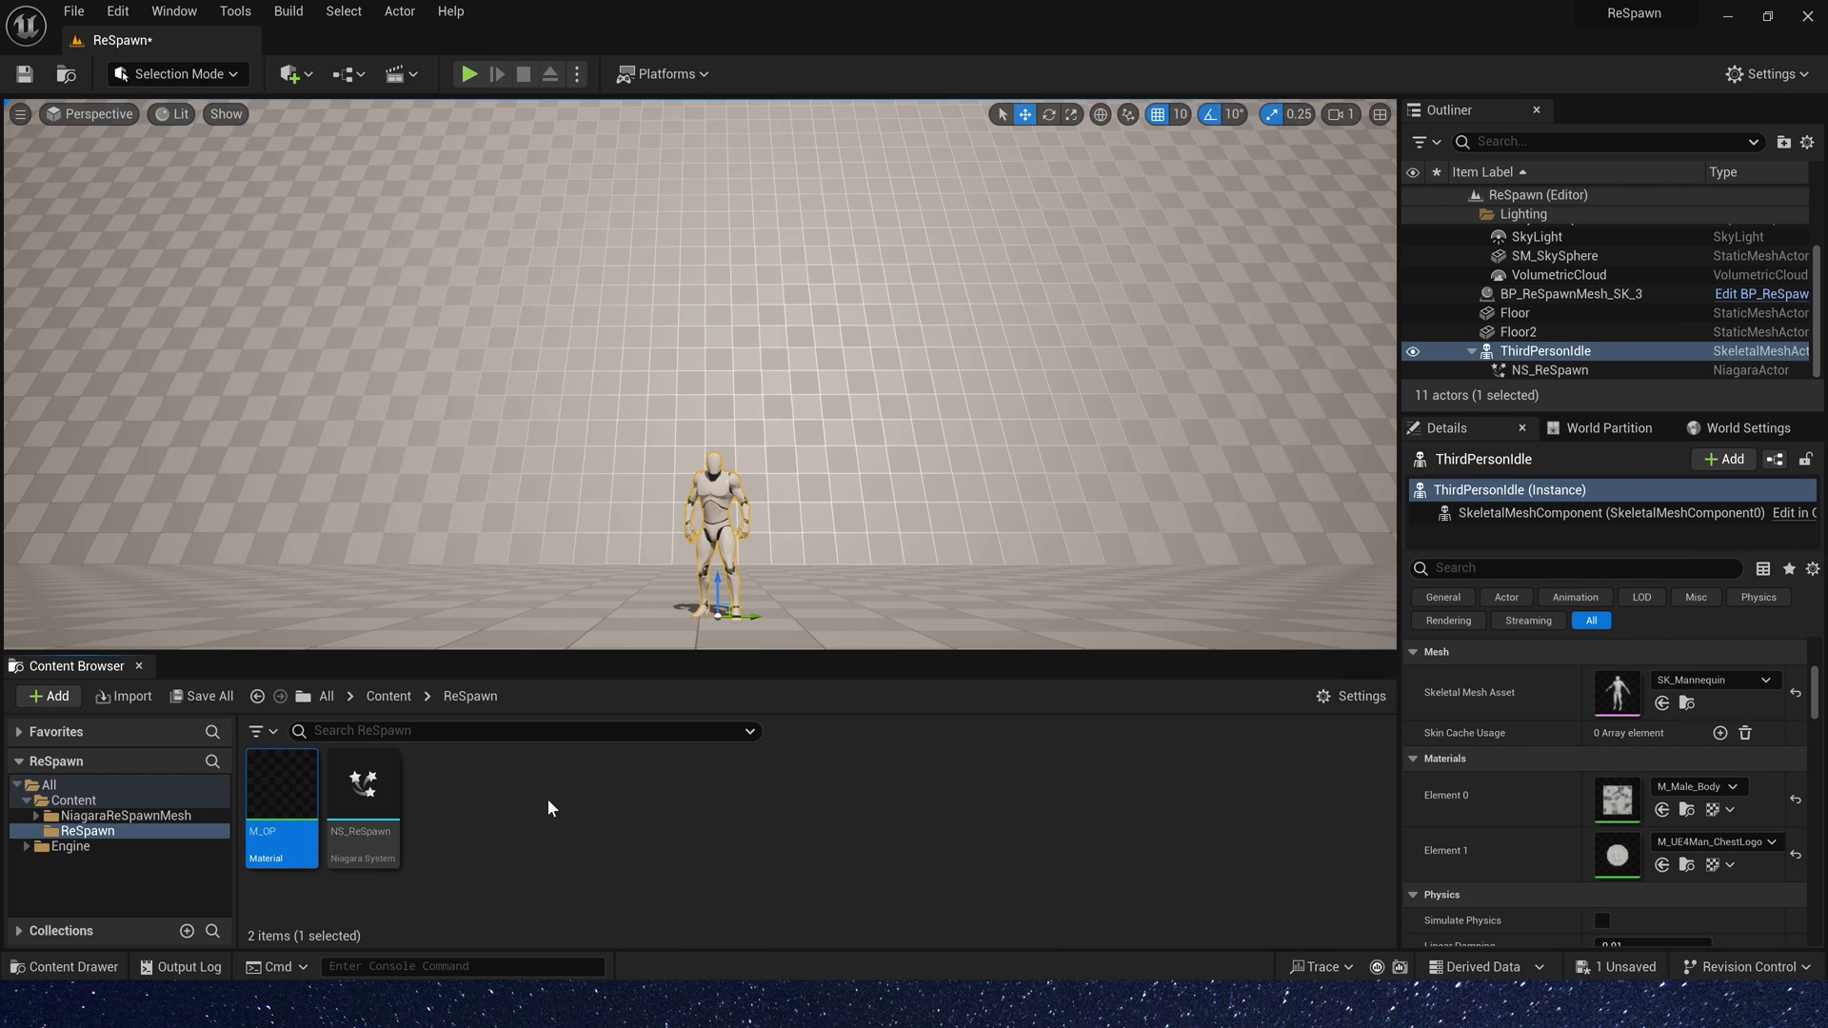
{"action": "right_click", "coordinate": [546, 797]}
{"action": "mouse_move", "coordinate": [586, 648]}
{"action": "left_click", "coordinate": [886, 871]}
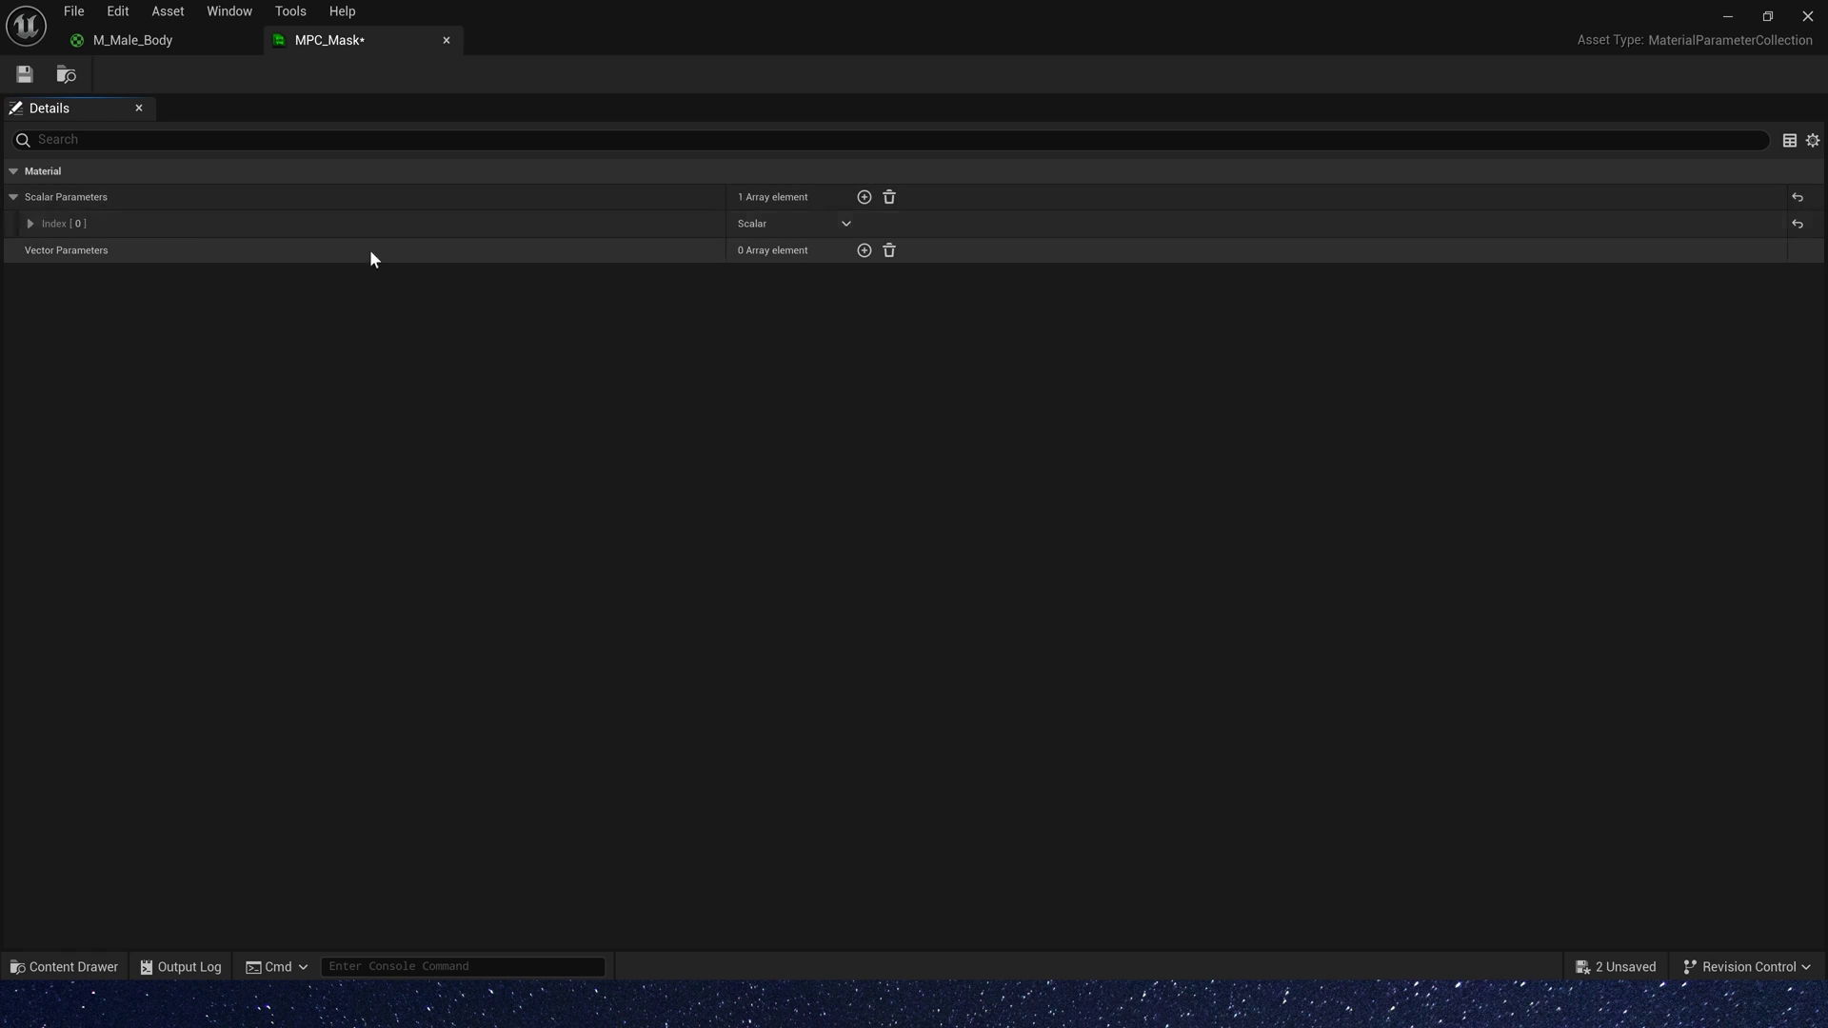
{"action": "left_click", "coordinate": [30, 223]}
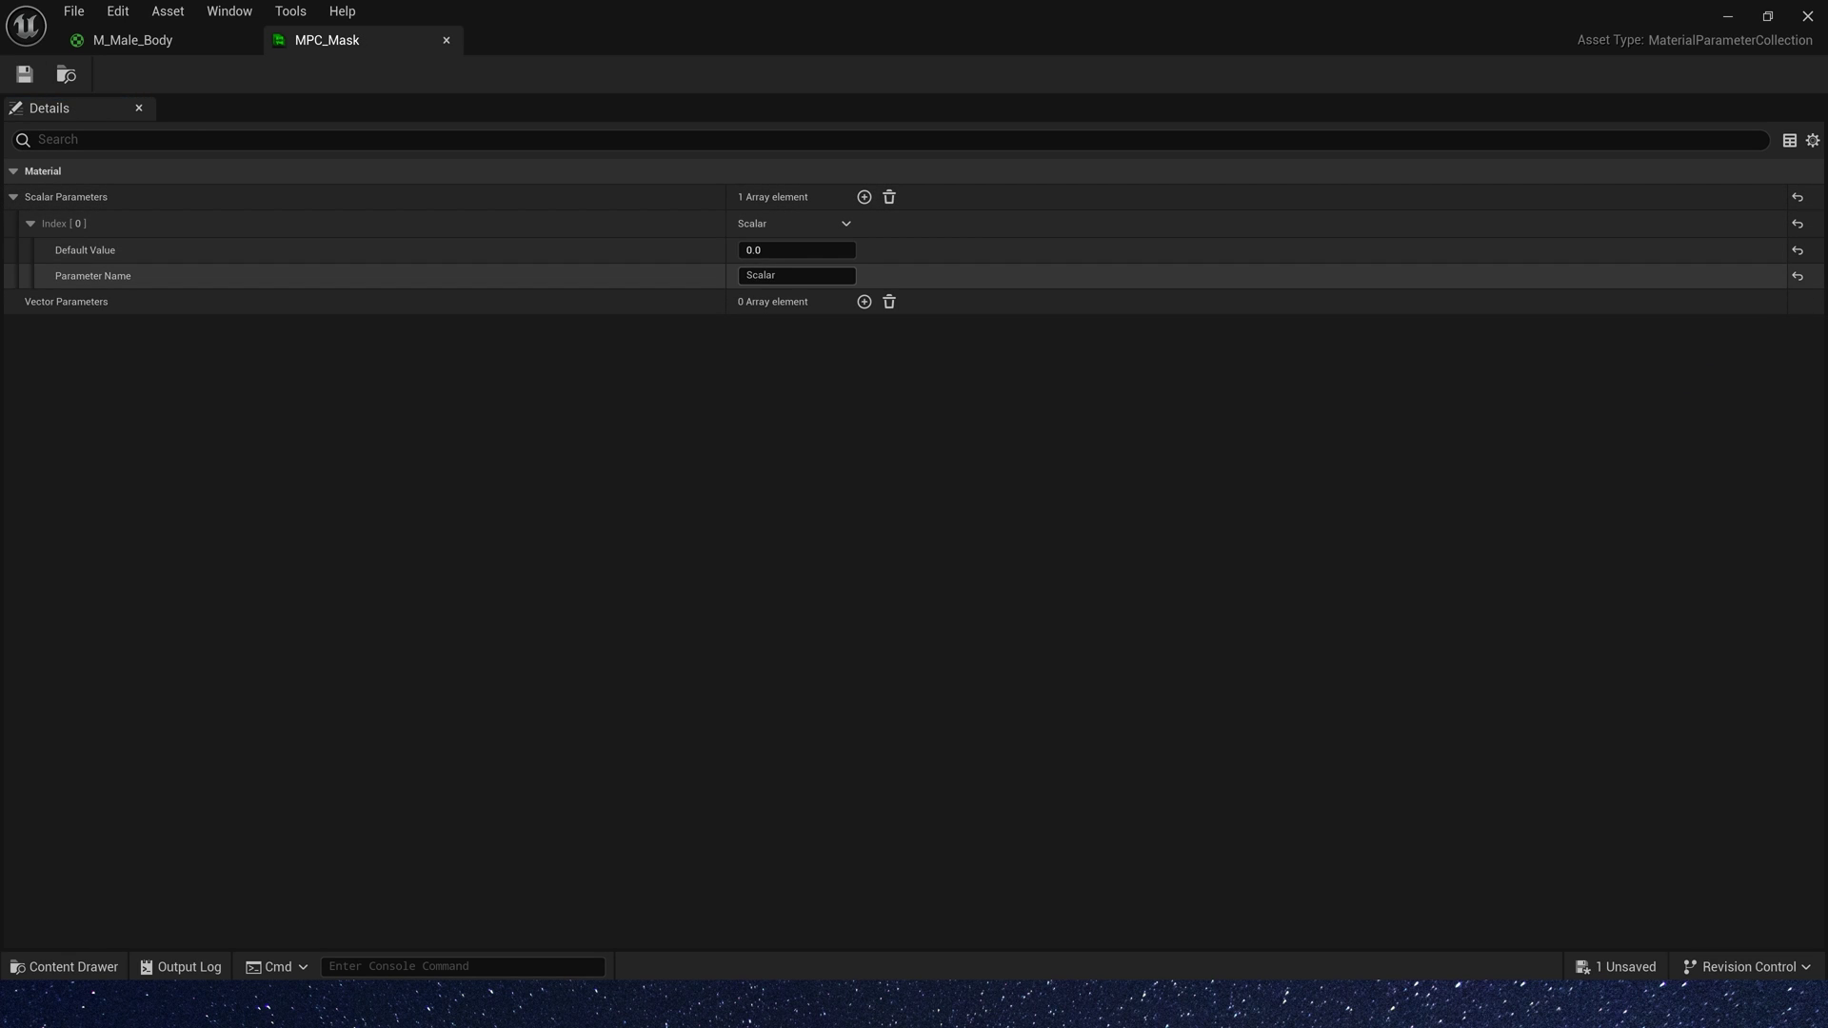
{"action": "left_click", "coordinate": [790, 273]}
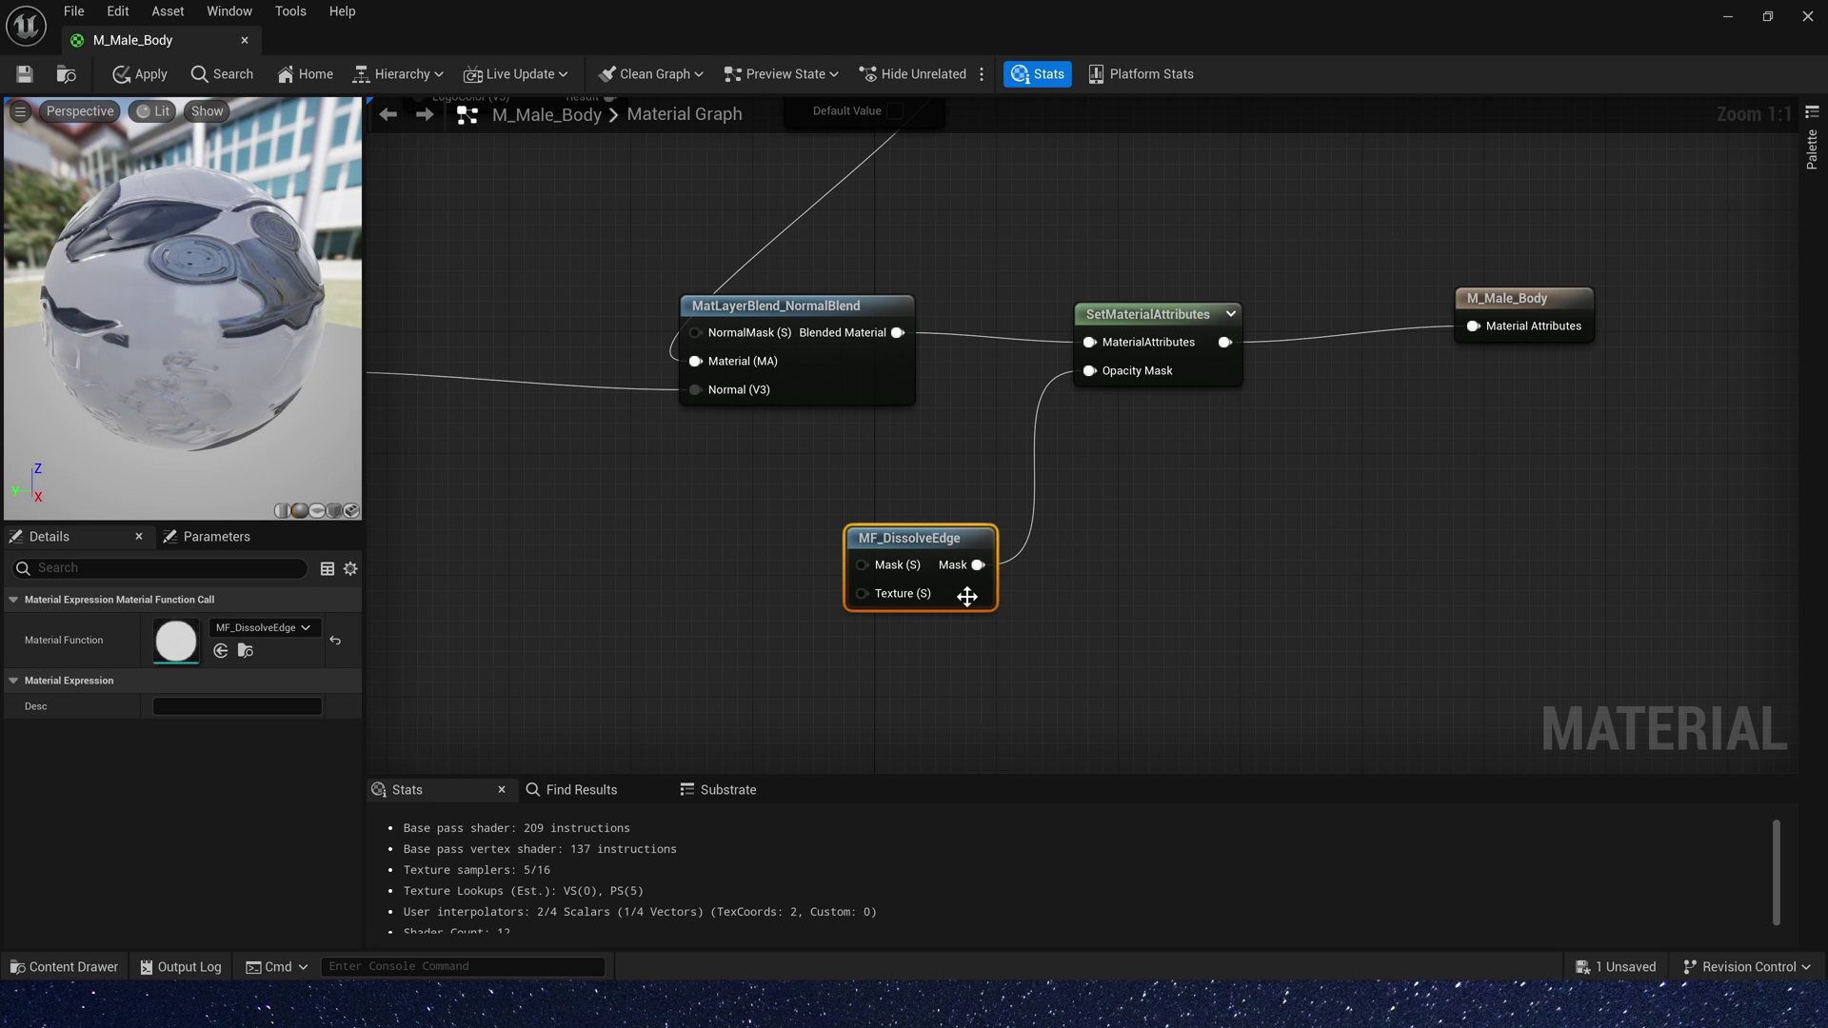
In M_Male_Body, add a Collection Parameter node set to Mask and wire it into MF_DissolveEdge's Mask input.
{"action": "right_click", "coordinate": [602, 544]}
{"action": "type", "text": "coll"}
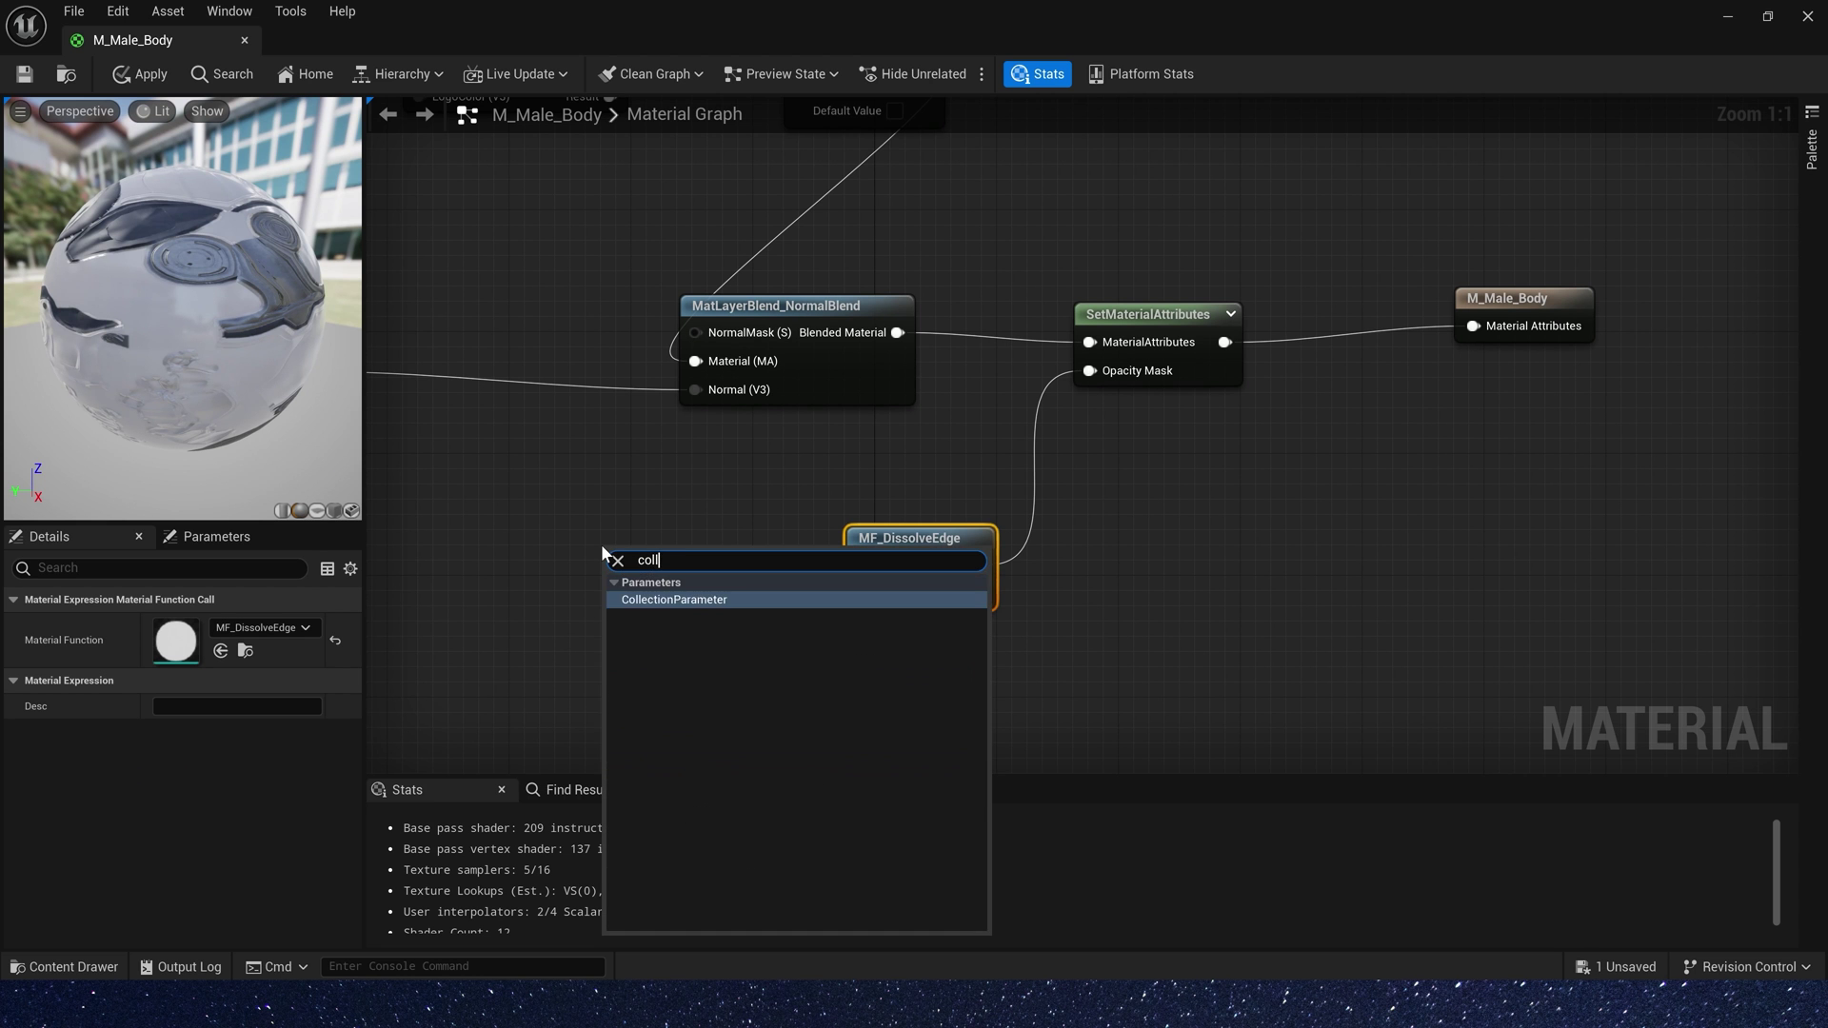
{"action": "key", "text": "Return"}
{"action": "left_click", "coordinate": [210, 679]}
{"action": "left_click", "coordinate": [200, 697]}
{"action": "left_click_drag", "start_coordinate": [675, 616], "coordinate": [861, 566]}
{"action": "right_click_drag", "start_coordinate": [743, 681], "coordinate": [847, 486]}
Feed the TilingNoise05 texture's red channel into Texture (S), then set Mask to 0 to test.
{"action": "left_click", "coordinate": [813, 509]}
{"action": "left_click", "coordinate": [266, 781]}
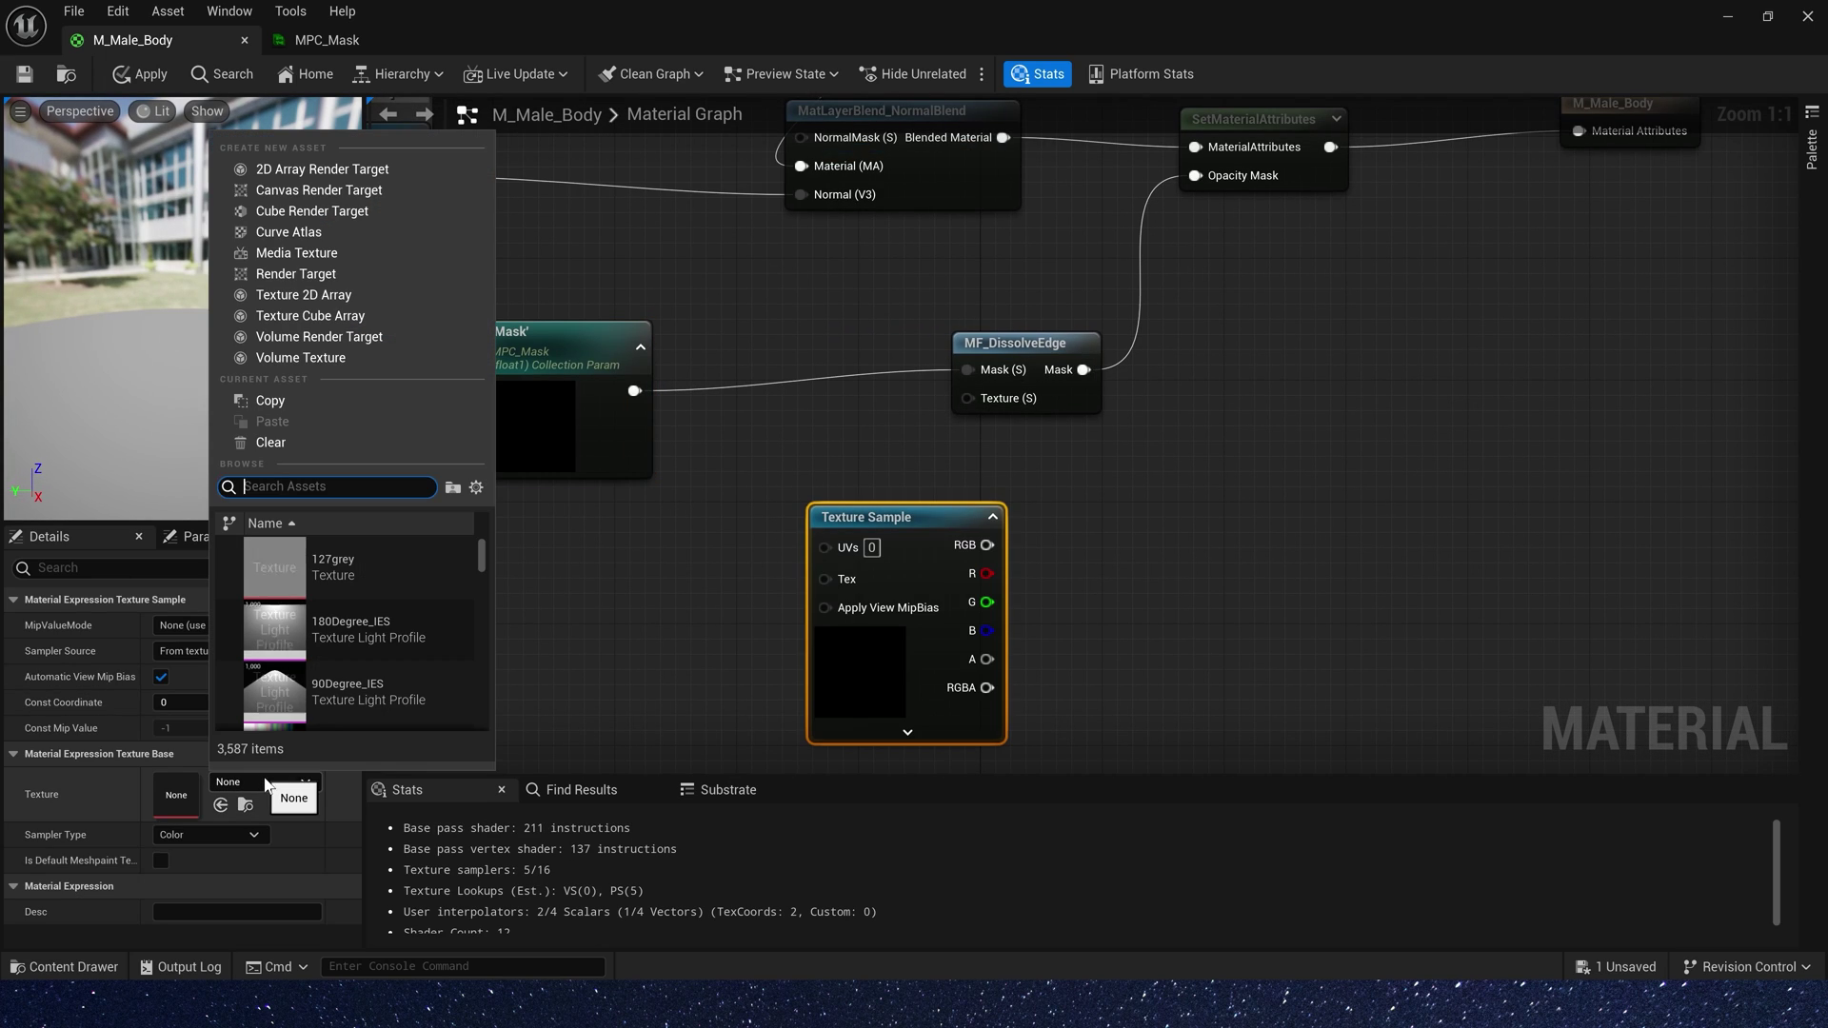
{"action": "type", "text": "noise"}
{"action": "left_click_drag", "start_coordinate": [482, 562], "coordinate": [464, 738]}
{"action": "left_click", "coordinate": [367, 699]}
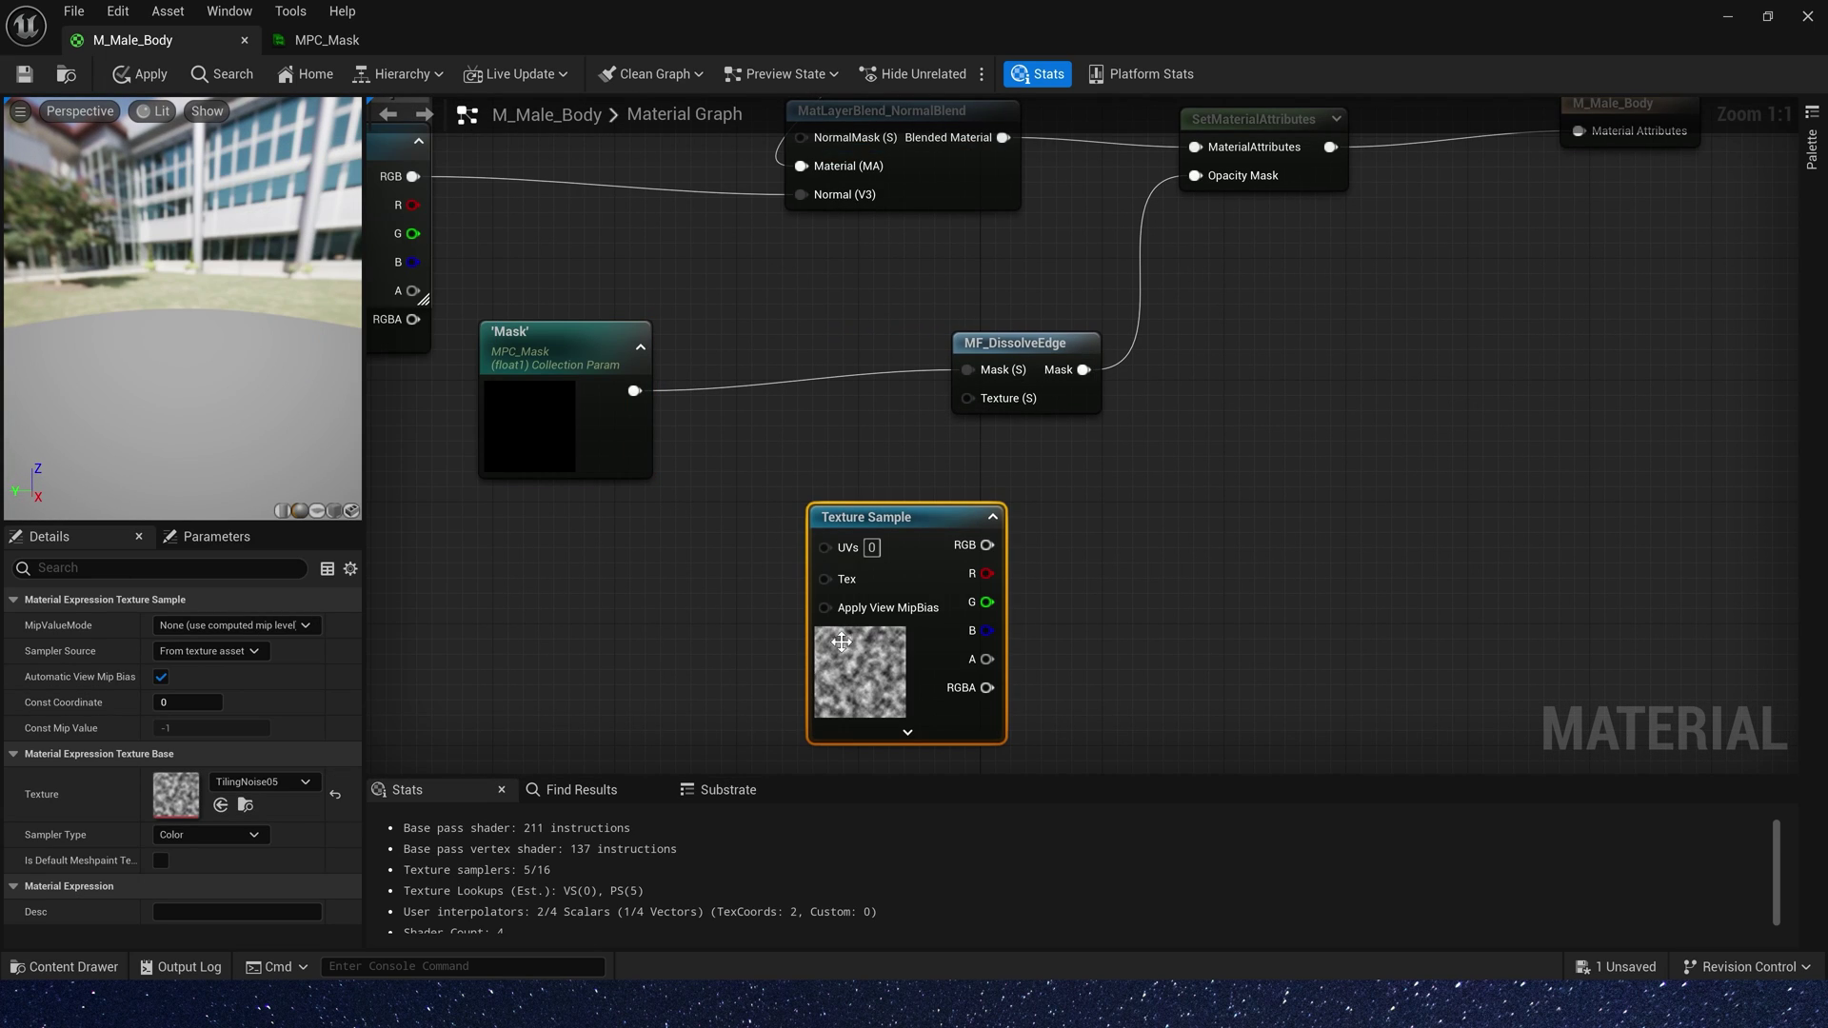
{"action": "left_click_drag", "start_coordinate": [832, 635], "coordinate": [654, 663]}
{"action": "left_click_drag", "start_coordinate": [808, 602], "coordinate": [1013, 402]}
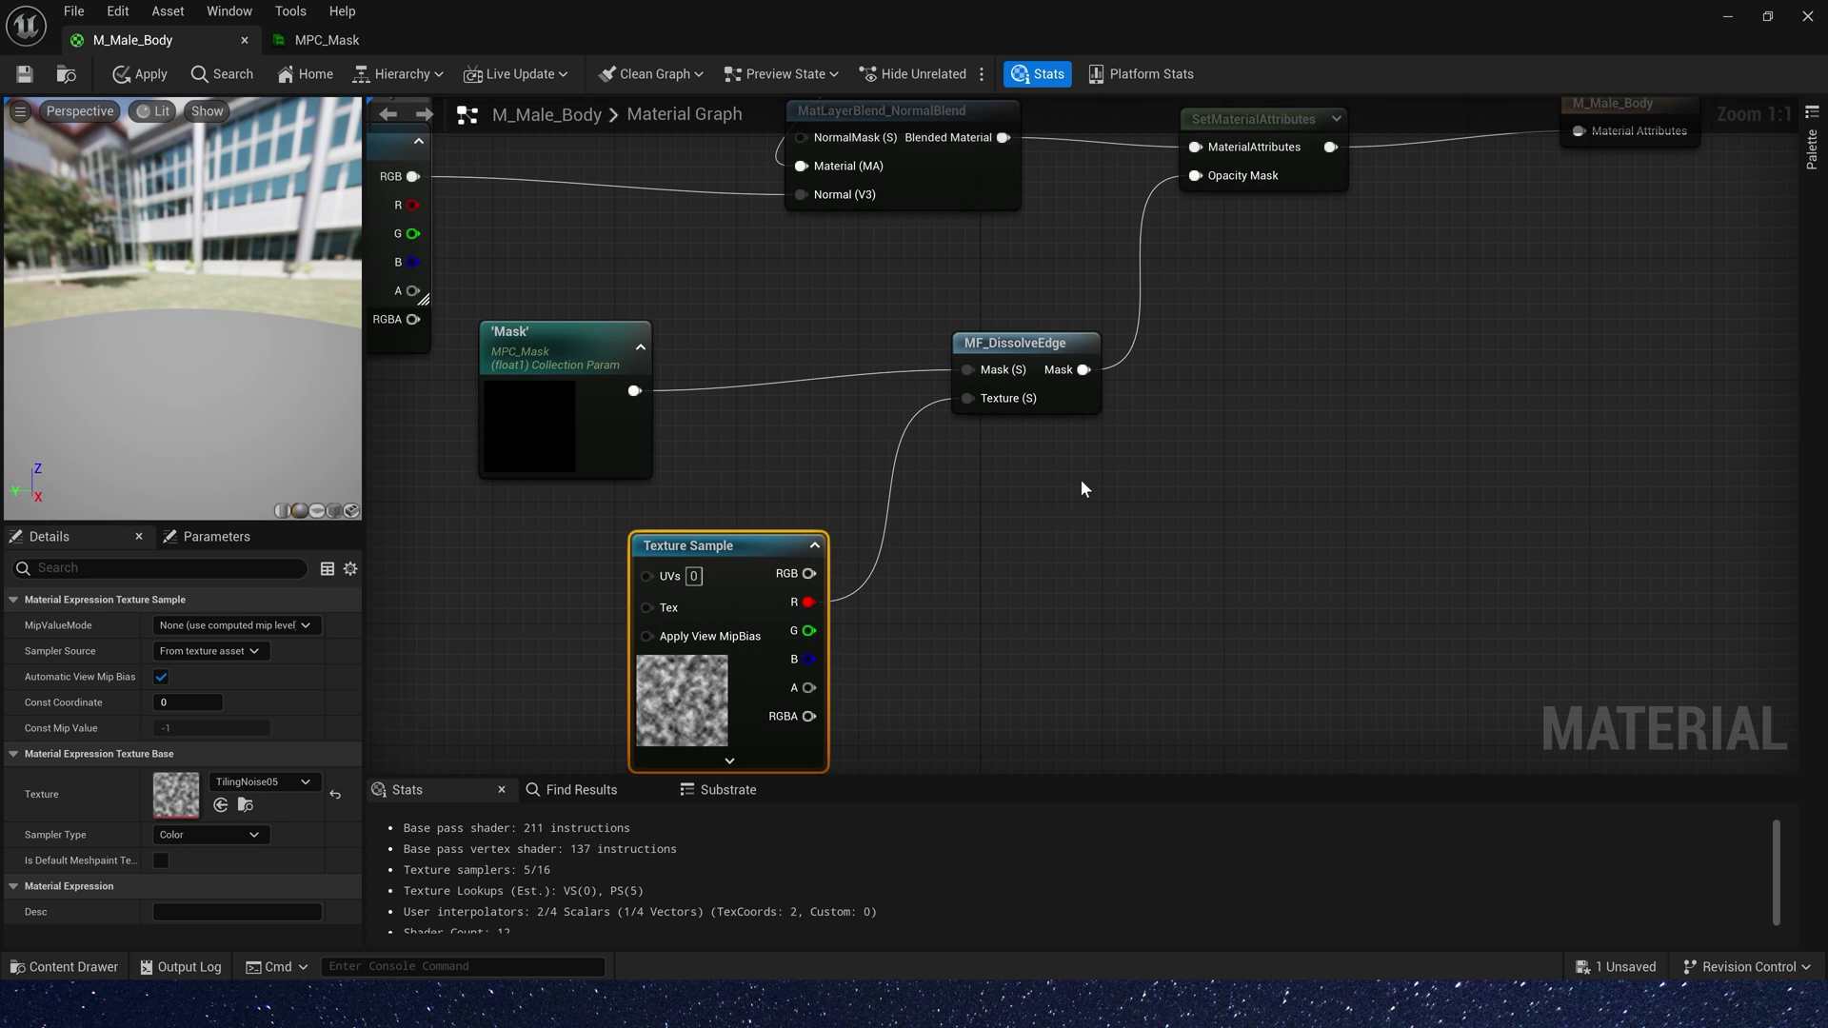
{"action": "right_click_drag", "start_coordinate": [1082, 481], "coordinate": [919, 599]}
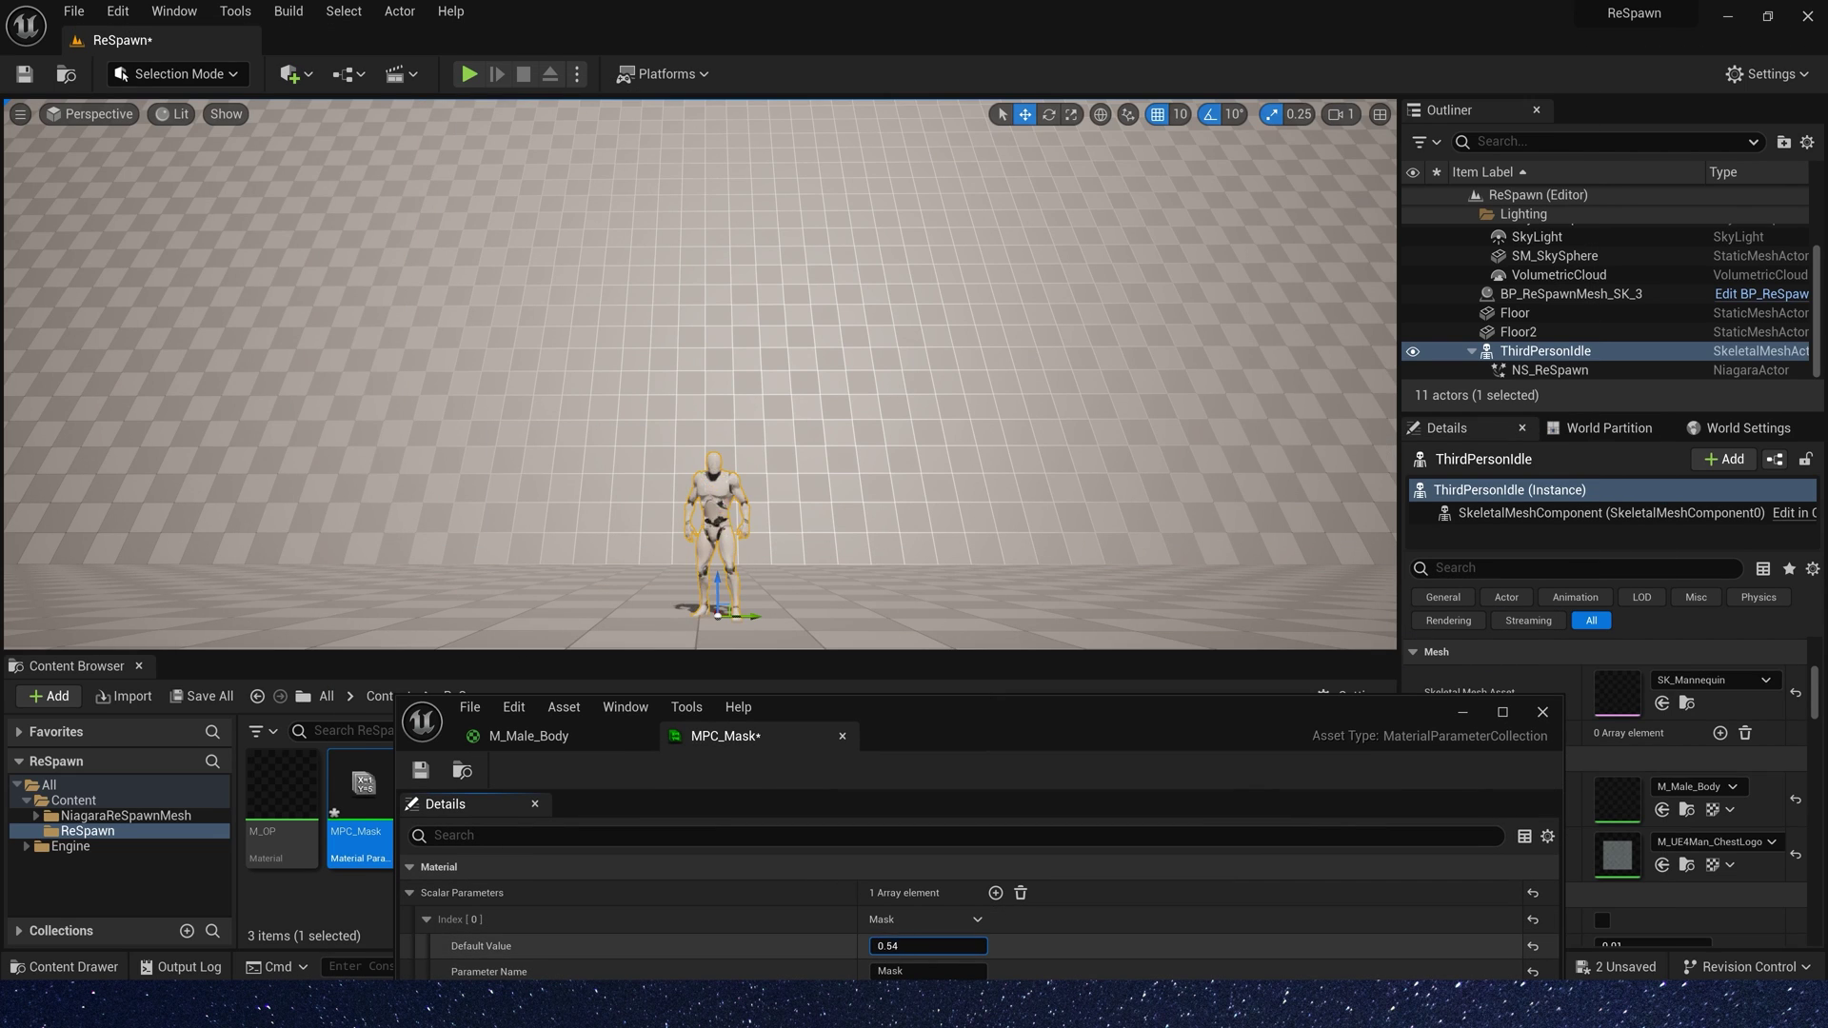
{"action": "left_click_drag", "start_coordinate": [928, 947], "coordinate": [963, 947]}
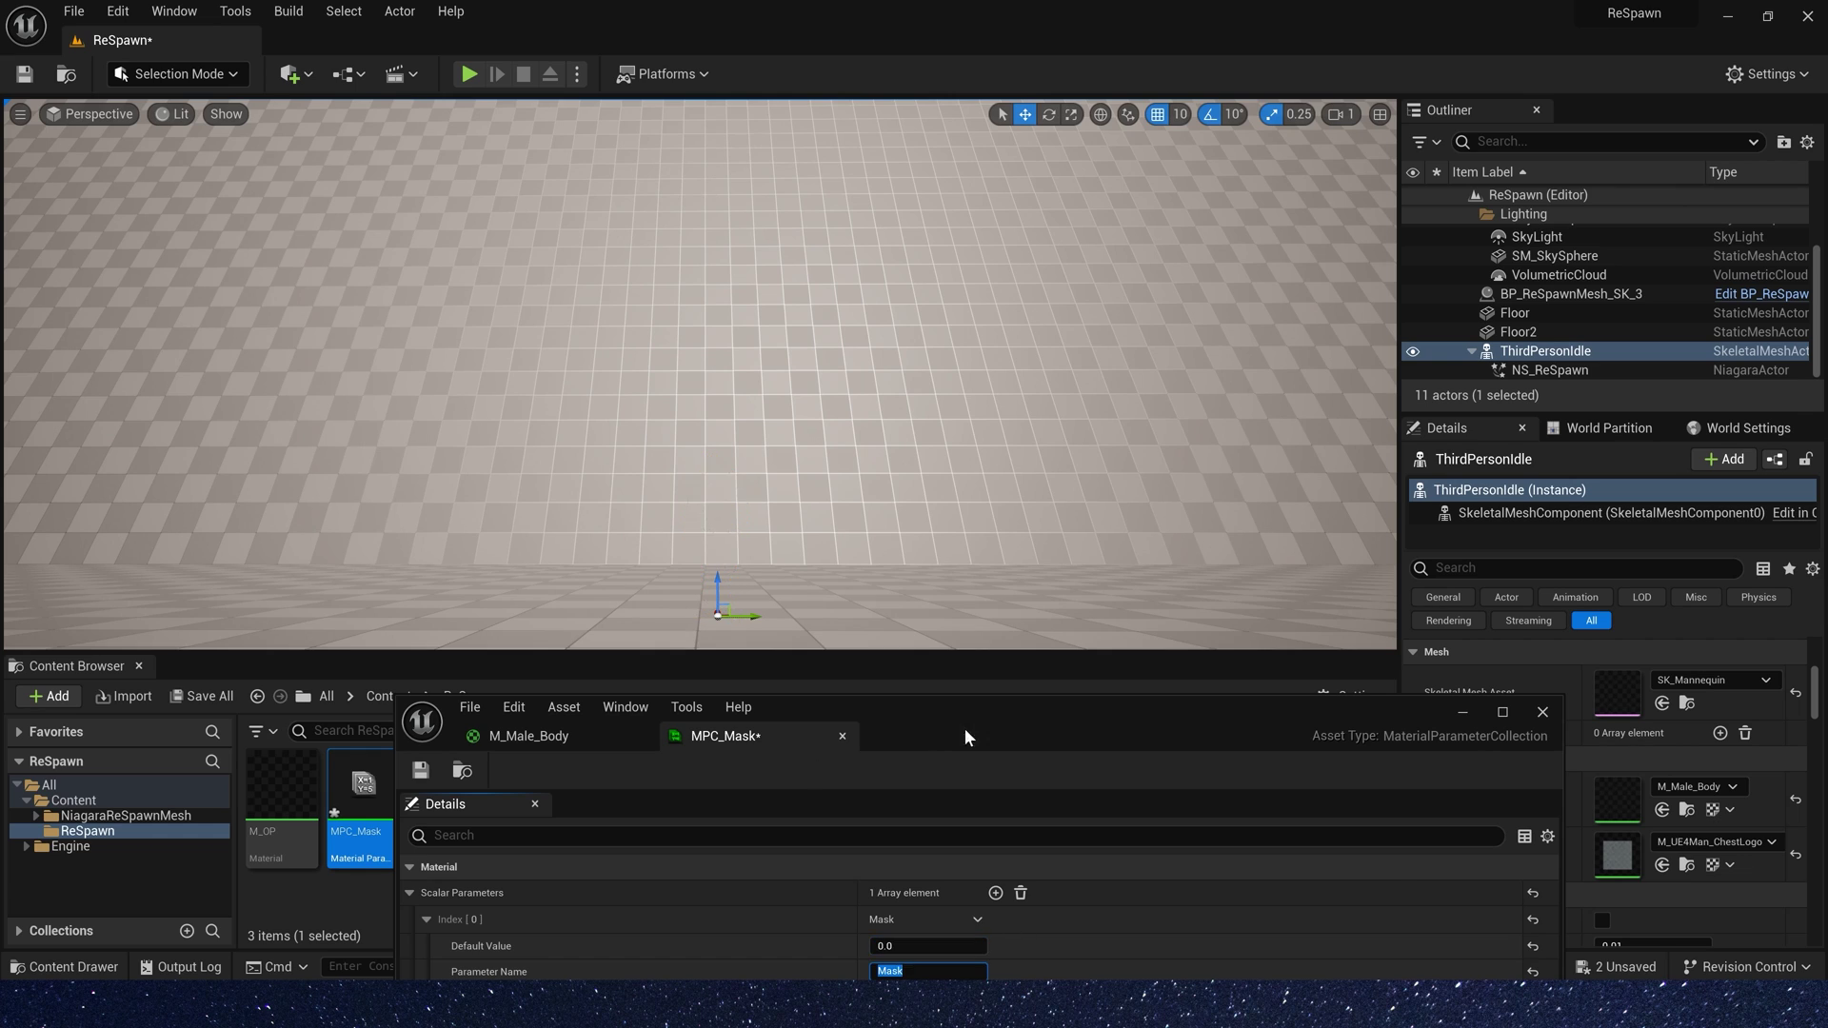
Open the Level Blueprint and delete the unused Event Tick node.
{"action": "left_click", "coordinate": [394, 73]}
{"action": "left_click", "coordinate": [459, 217]}
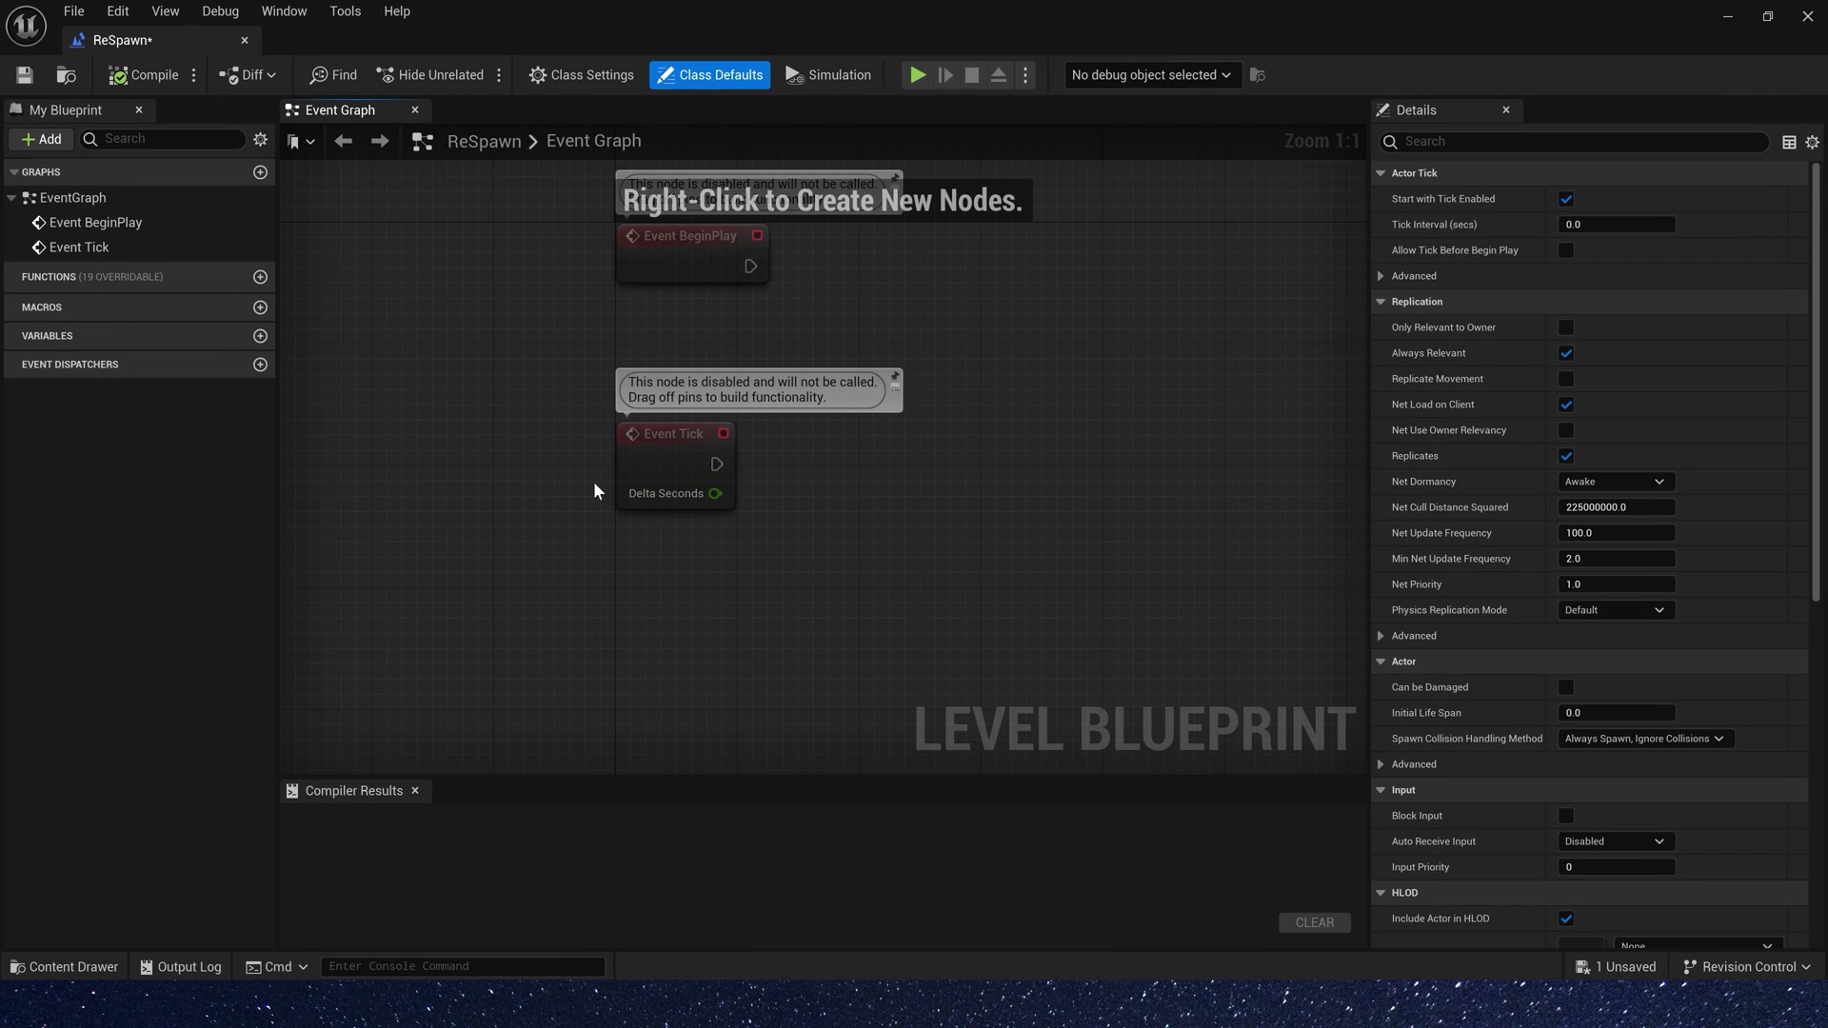
{"action": "left_click", "coordinate": [671, 453]}
{"action": "key", "text": "Delete"}
{"action": "right_click_drag", "start_coordinate": [876, 257], "coordinate": [767, 404]}
Add a Timeline after BeginPlay with a float track keyed from 0 to 1 over 5 seconds.
{"action": "left_click_drag", "start_coordinate": [637, 413], "coordinate": [952, 386]}
{"action": "type", "text": "timel"}
{"action": "left_click", "coordinate": [994, 793]}
{"action": "key", "text": "Return"}
{"action": "double_click", "coordinate": [952, 386]}
{"action": "left_click", "coordinate": [331, 167]}
{"action": "left_click", "coordinate": [375, 195]}
{"action": "key", "text": "Tab"}
{"action": "type", "text": "0"}
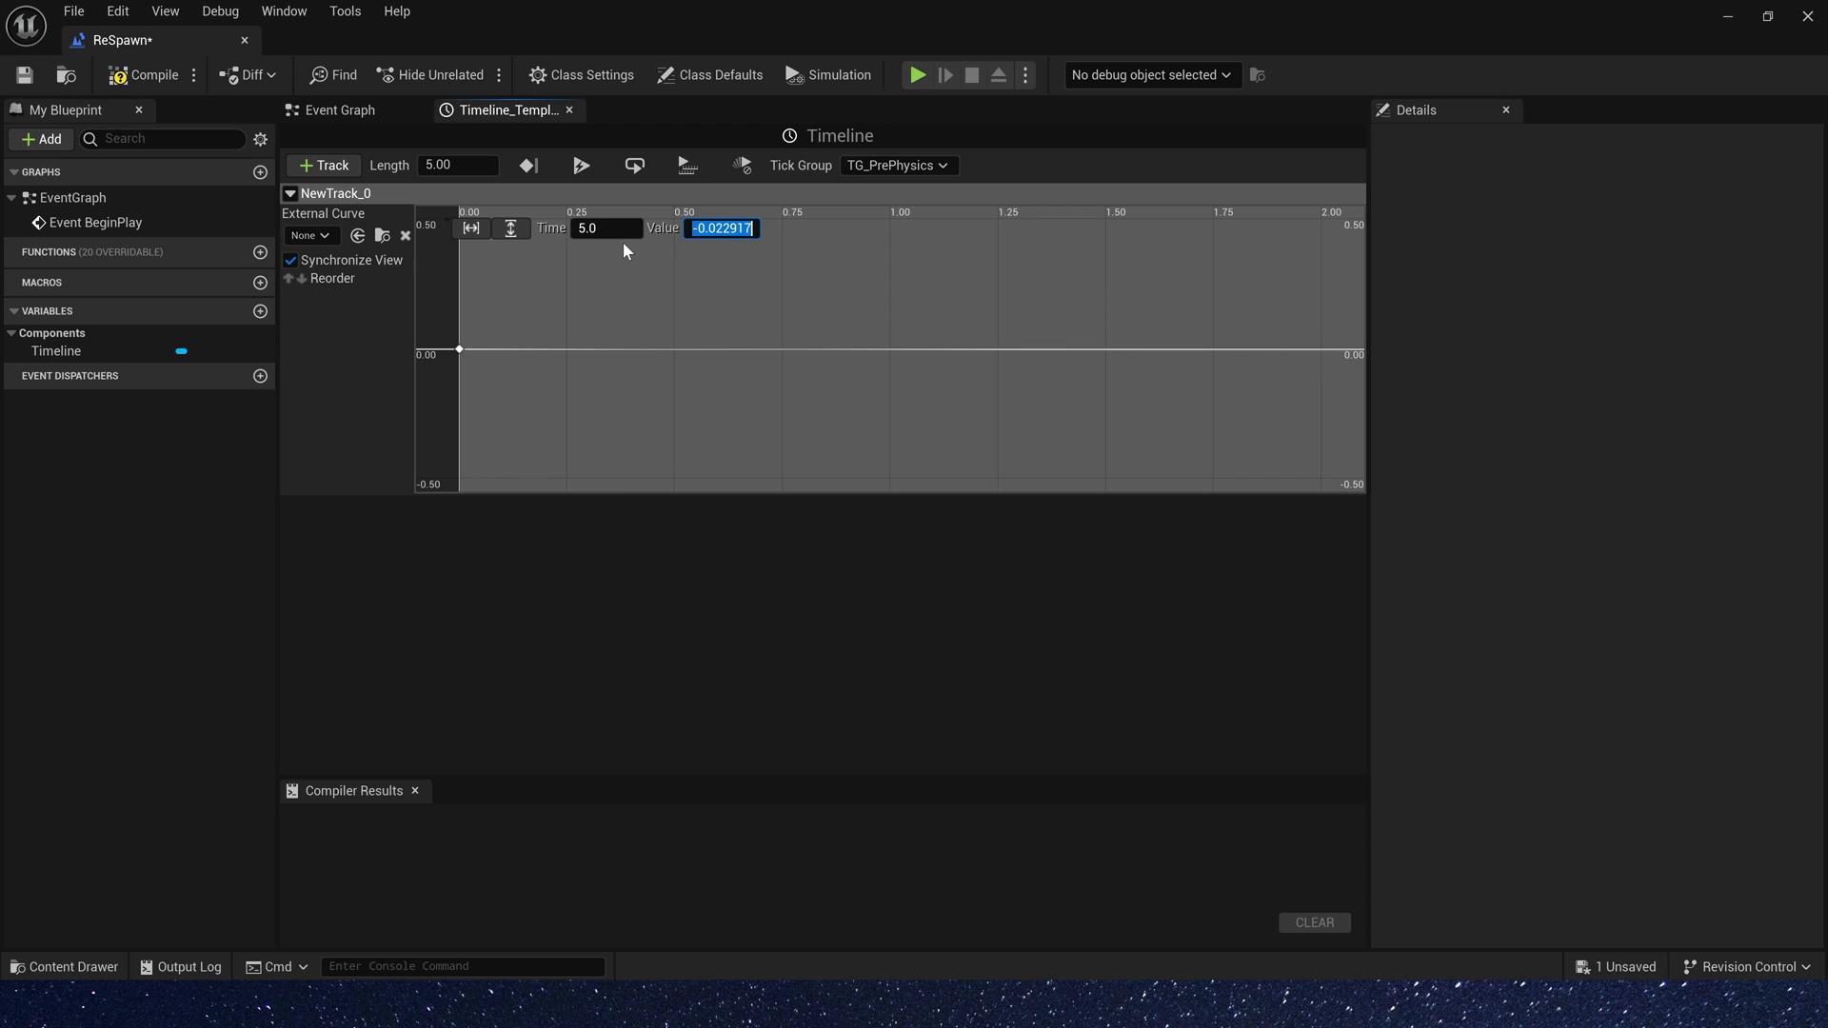
{"action": "type", "text": "1"}
{"action": "key", "text": "Tab"}
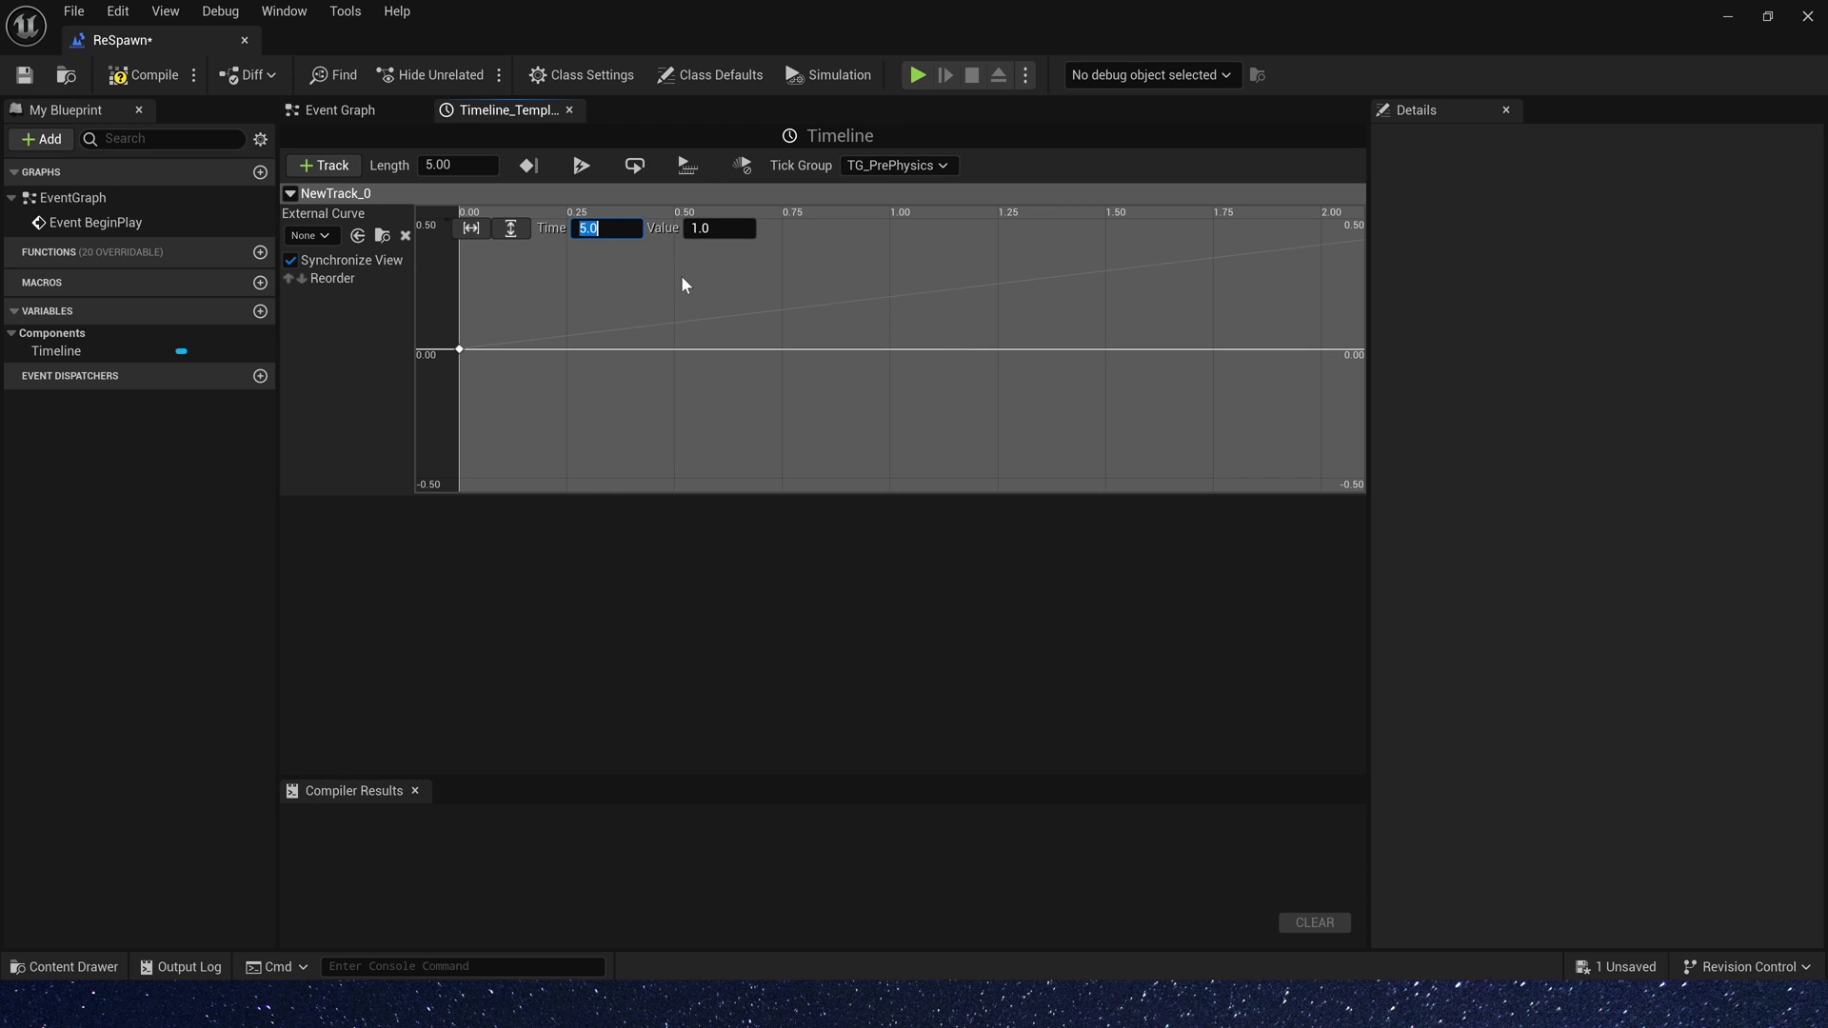
{"action": "key", "text": "Tab"}
Back in the Event Graph, drive a Lerp node's Alpha from New Track 0.
{"action": "left_click", "coordinate": [458, 166]}
{"action": "left_click", "coordinate": [340, 111]}
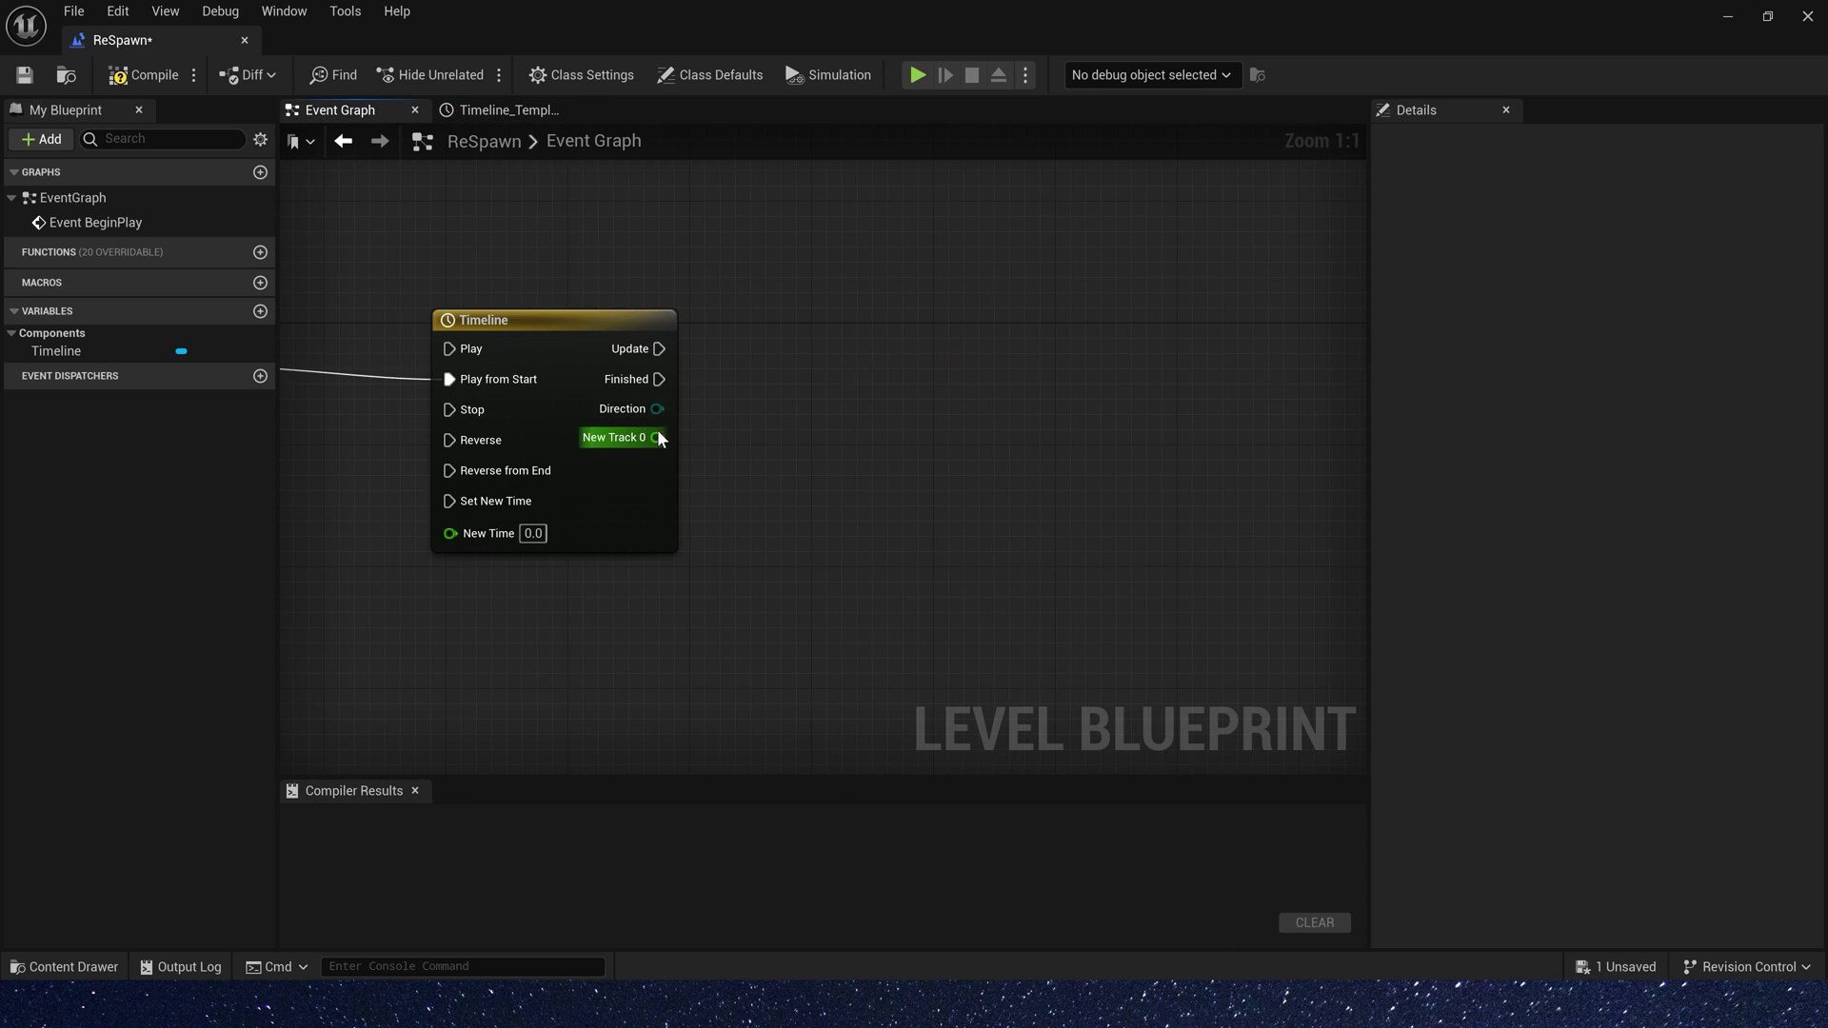
{"action": "left_click_drag", "start_coordinate": [657, 437], "coordinate": [779, 492]}
{"action": "type", "text": "lerp"}
{"action": "left_click", "coordinate": [884, 723]}
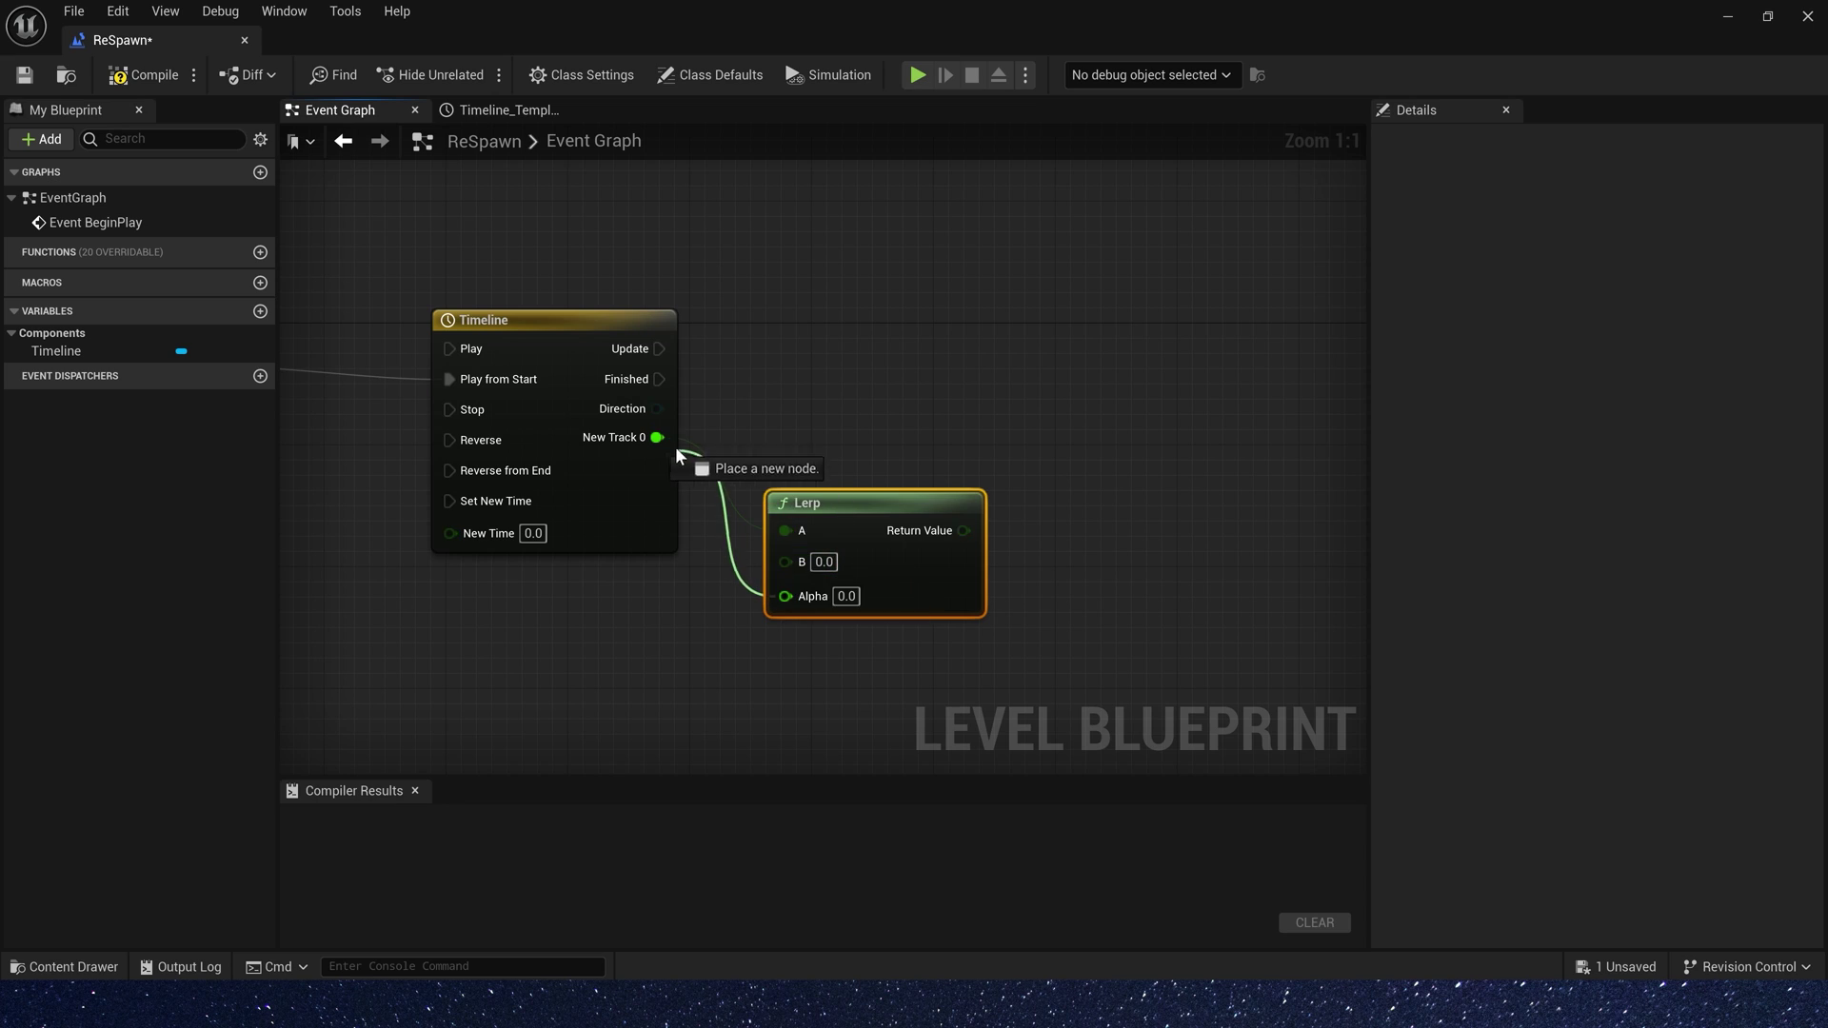
{"action": "left_click_drag", "start_coordinate": [679, 457], "coordinate": [800, 523]}
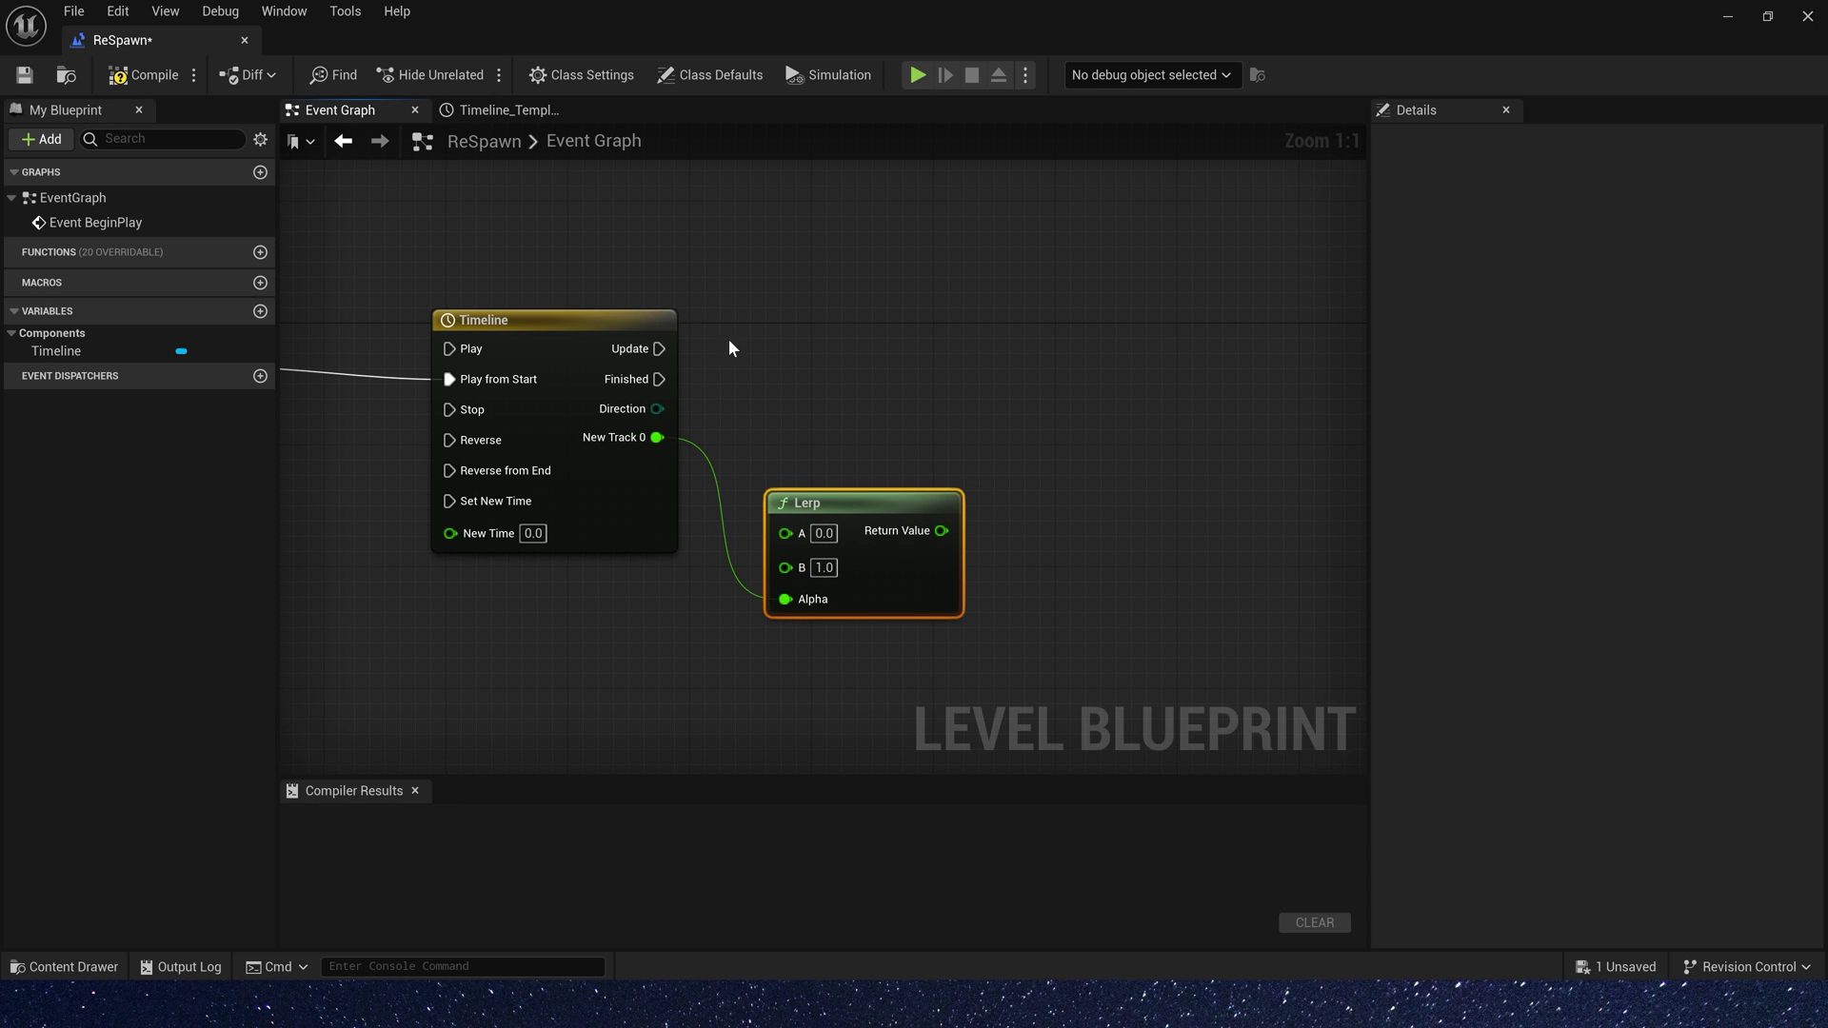
Add a Set Scalar Parameter Value node on the Timeline Update pin, using collection MPC_Mask.
{"action": "left_click_drag", "start_coordinate": [1081, 385], "coordinate": [1163, 383]}
{"action": "type", "text": "setsca"}
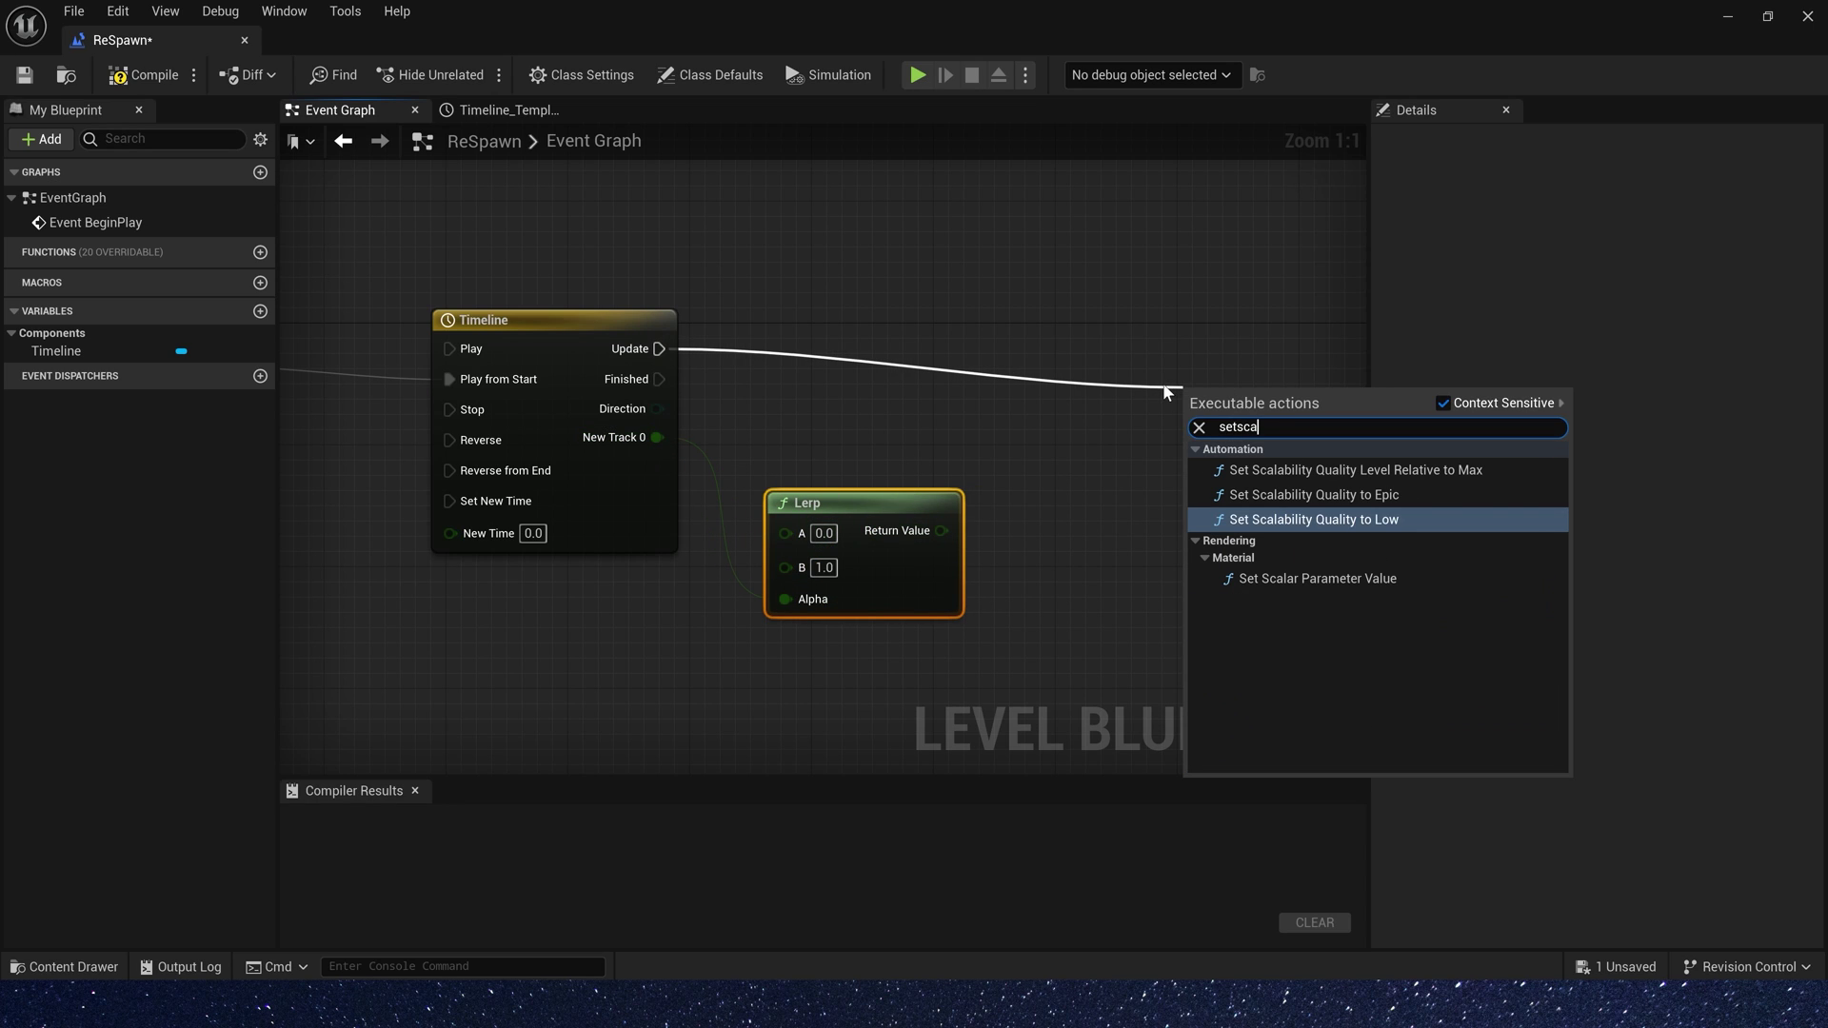
{"action": "left_click", "coordinate": [1331, 580]}
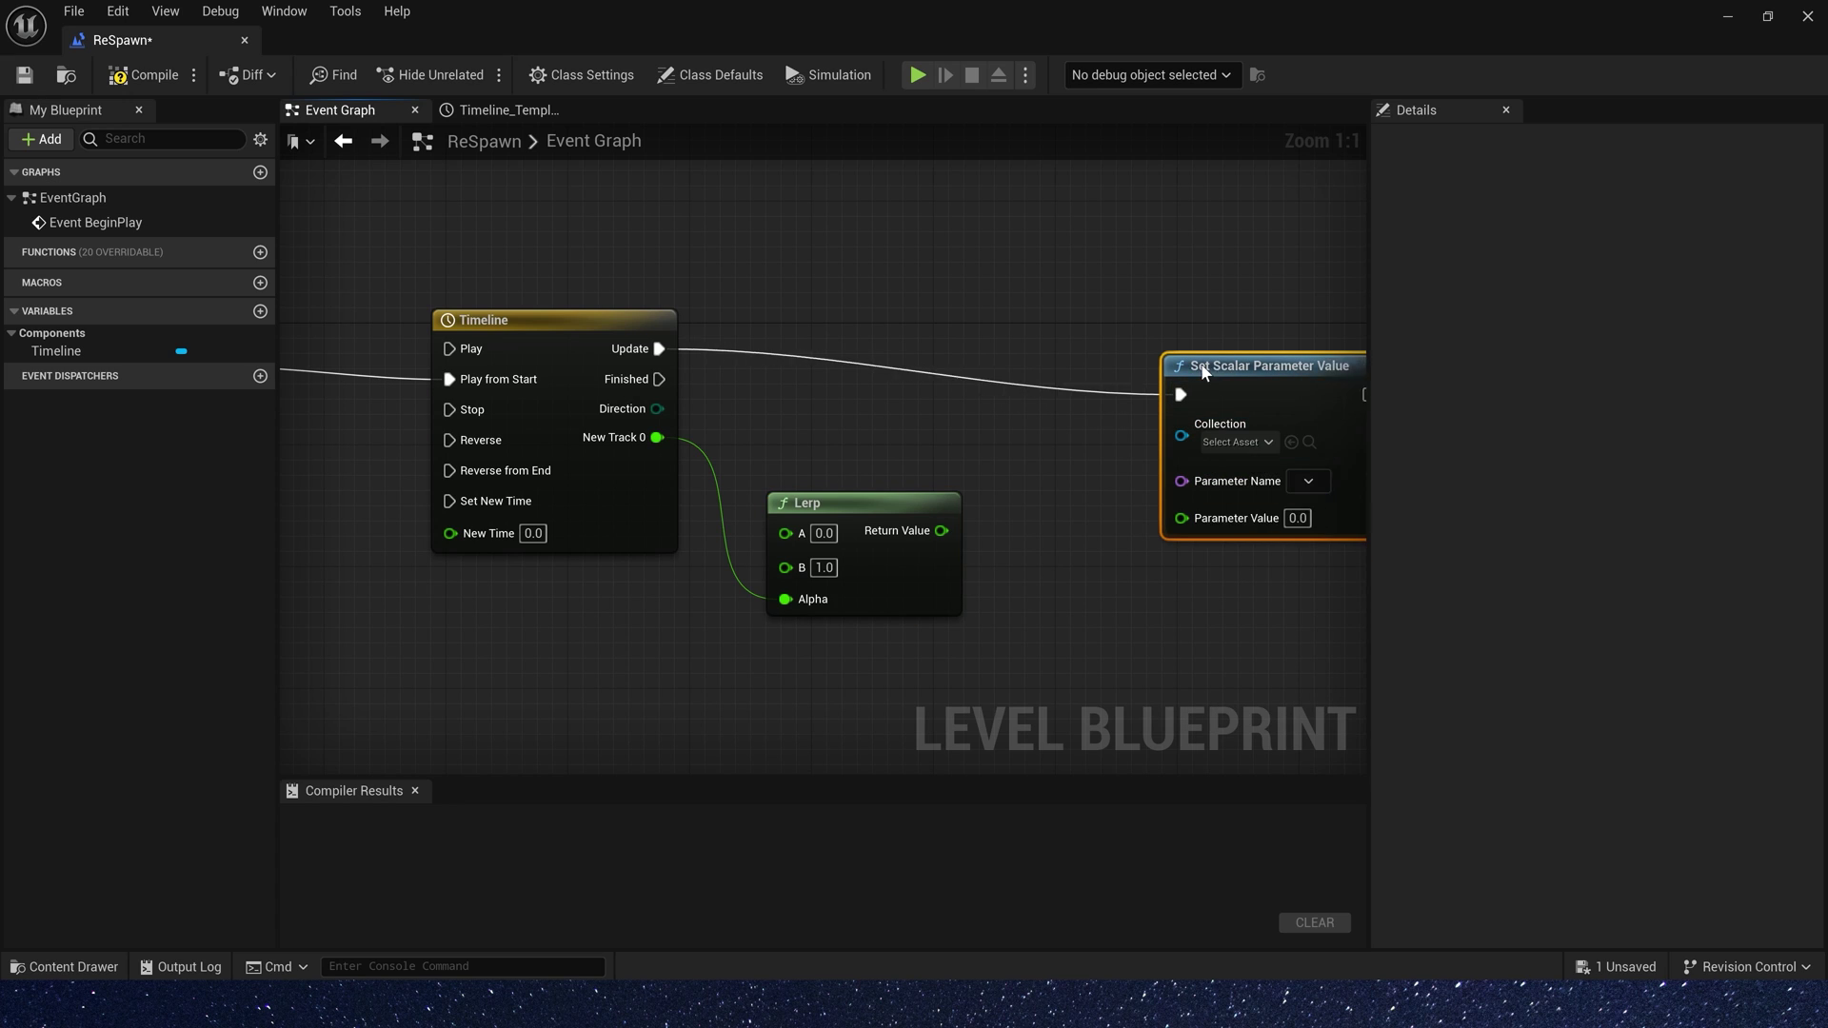
{"action": "left_click_drag", "start_coordinate": [1228, 375], "coordinate": [1166, 316]}
{"action": "left_click", "coordinate": [1161, 411]}
{"action": "left_click", "coordinate": [1292, 588]}
Compile and save the Level Blueprint, then minimize its window.
{"action": "left_click", "coordinate": [145, 75]}
{"action": "key", "text": "ctrl+s"}
{"action": "left_click", "coordinate": [1727, 16]}
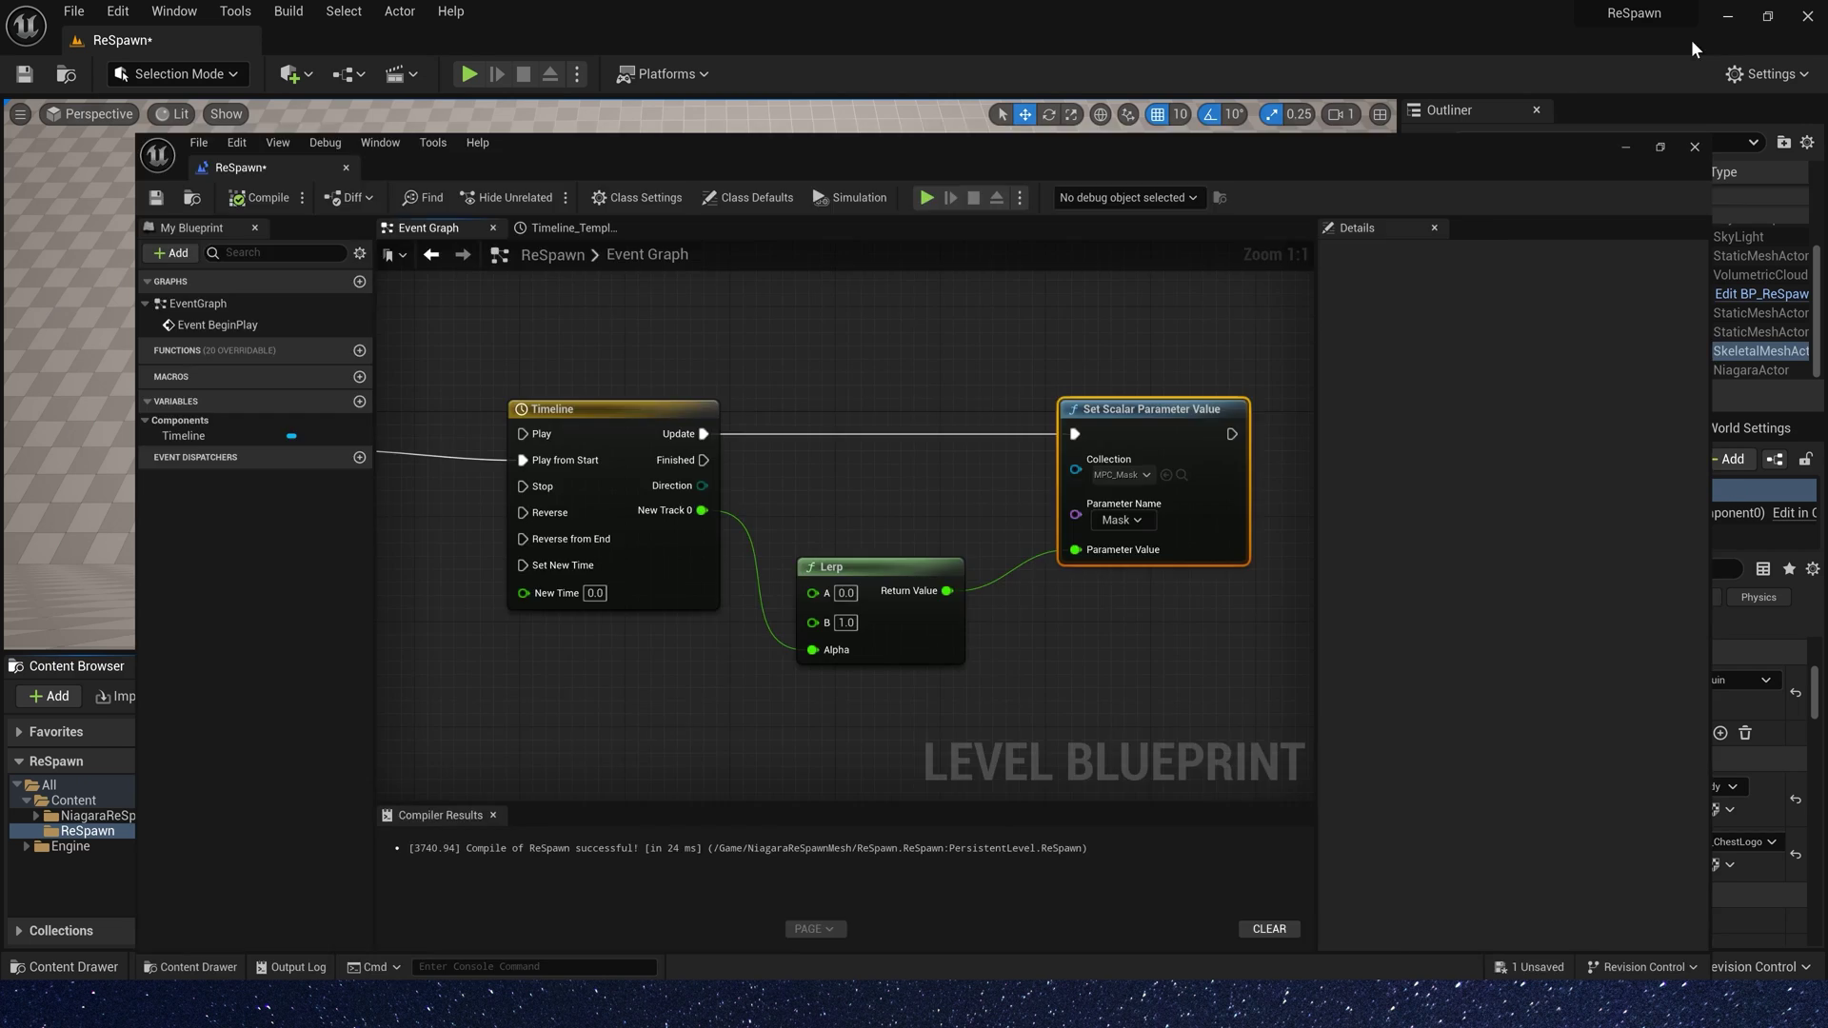
Test-play the level, stop it, and reopen the Level Blueprint.
{"action": "left_click", "coordinate": [469, 74]}
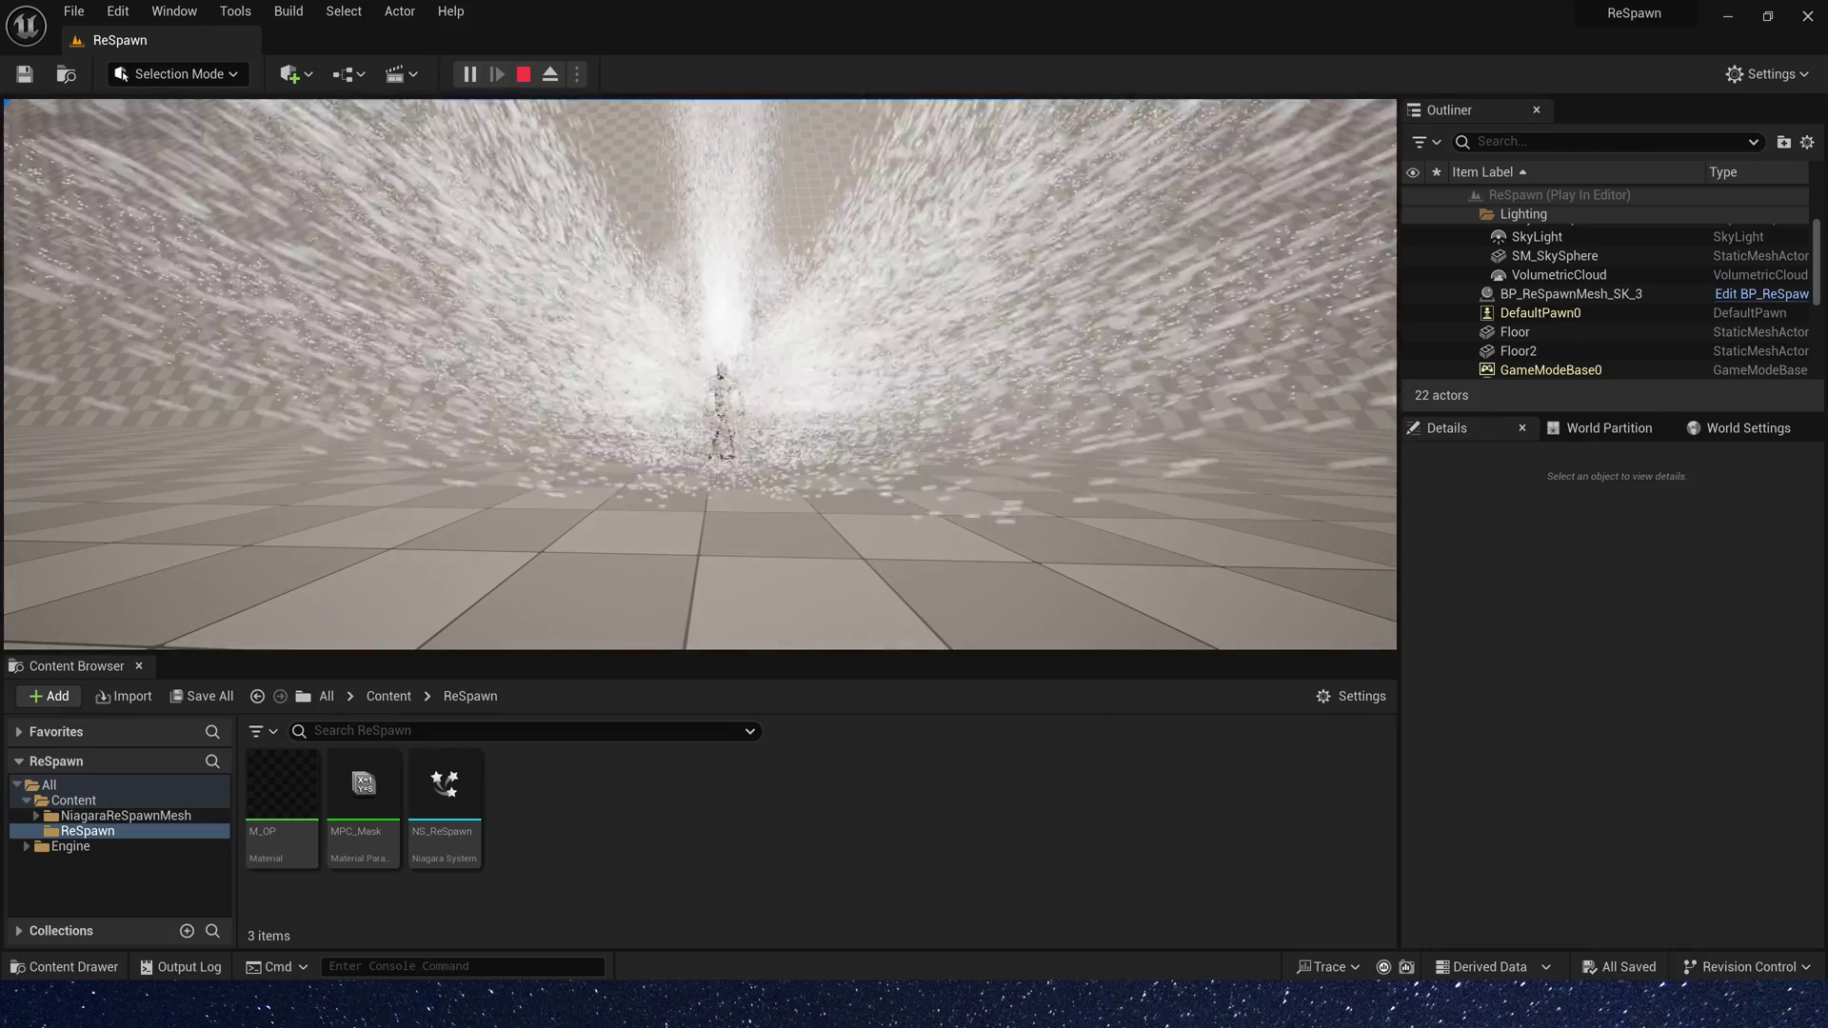
{"action": "key", "text": "Escape"}
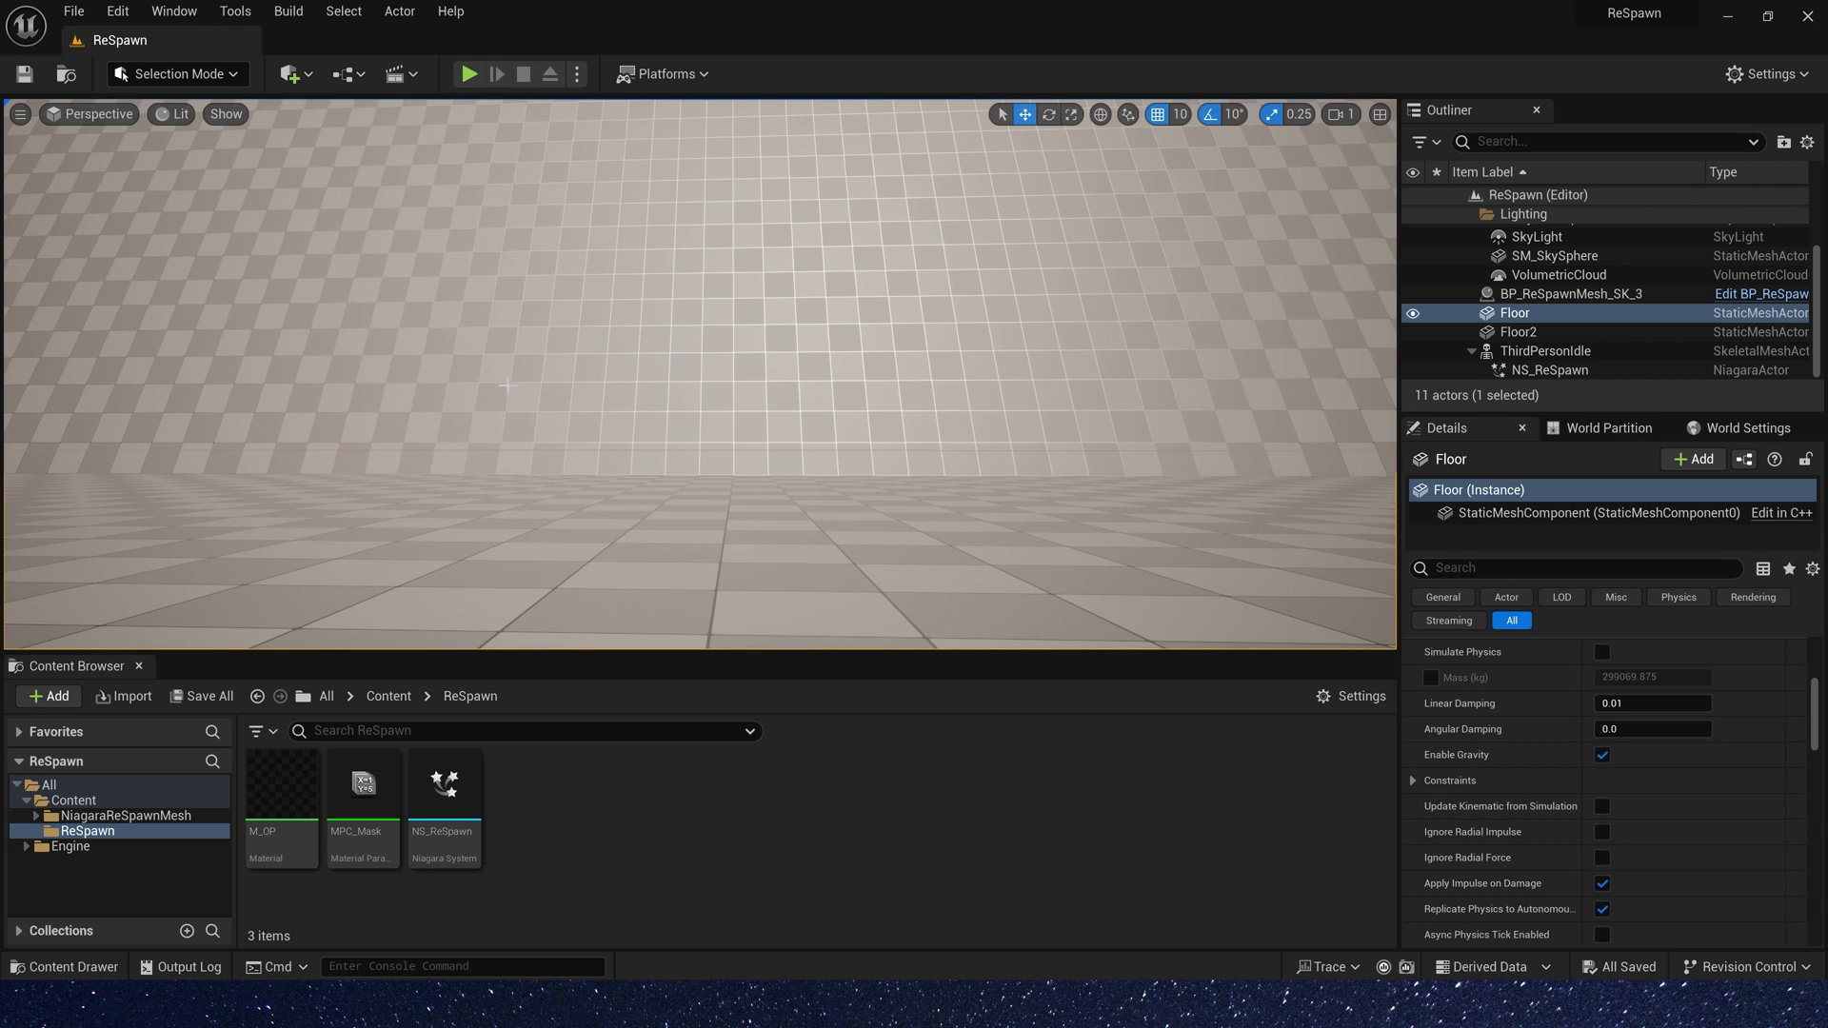
{"action": "left_click", "coordinate": [348, 73]}
{"action": "left_click", "coordinate": [428, 212]}
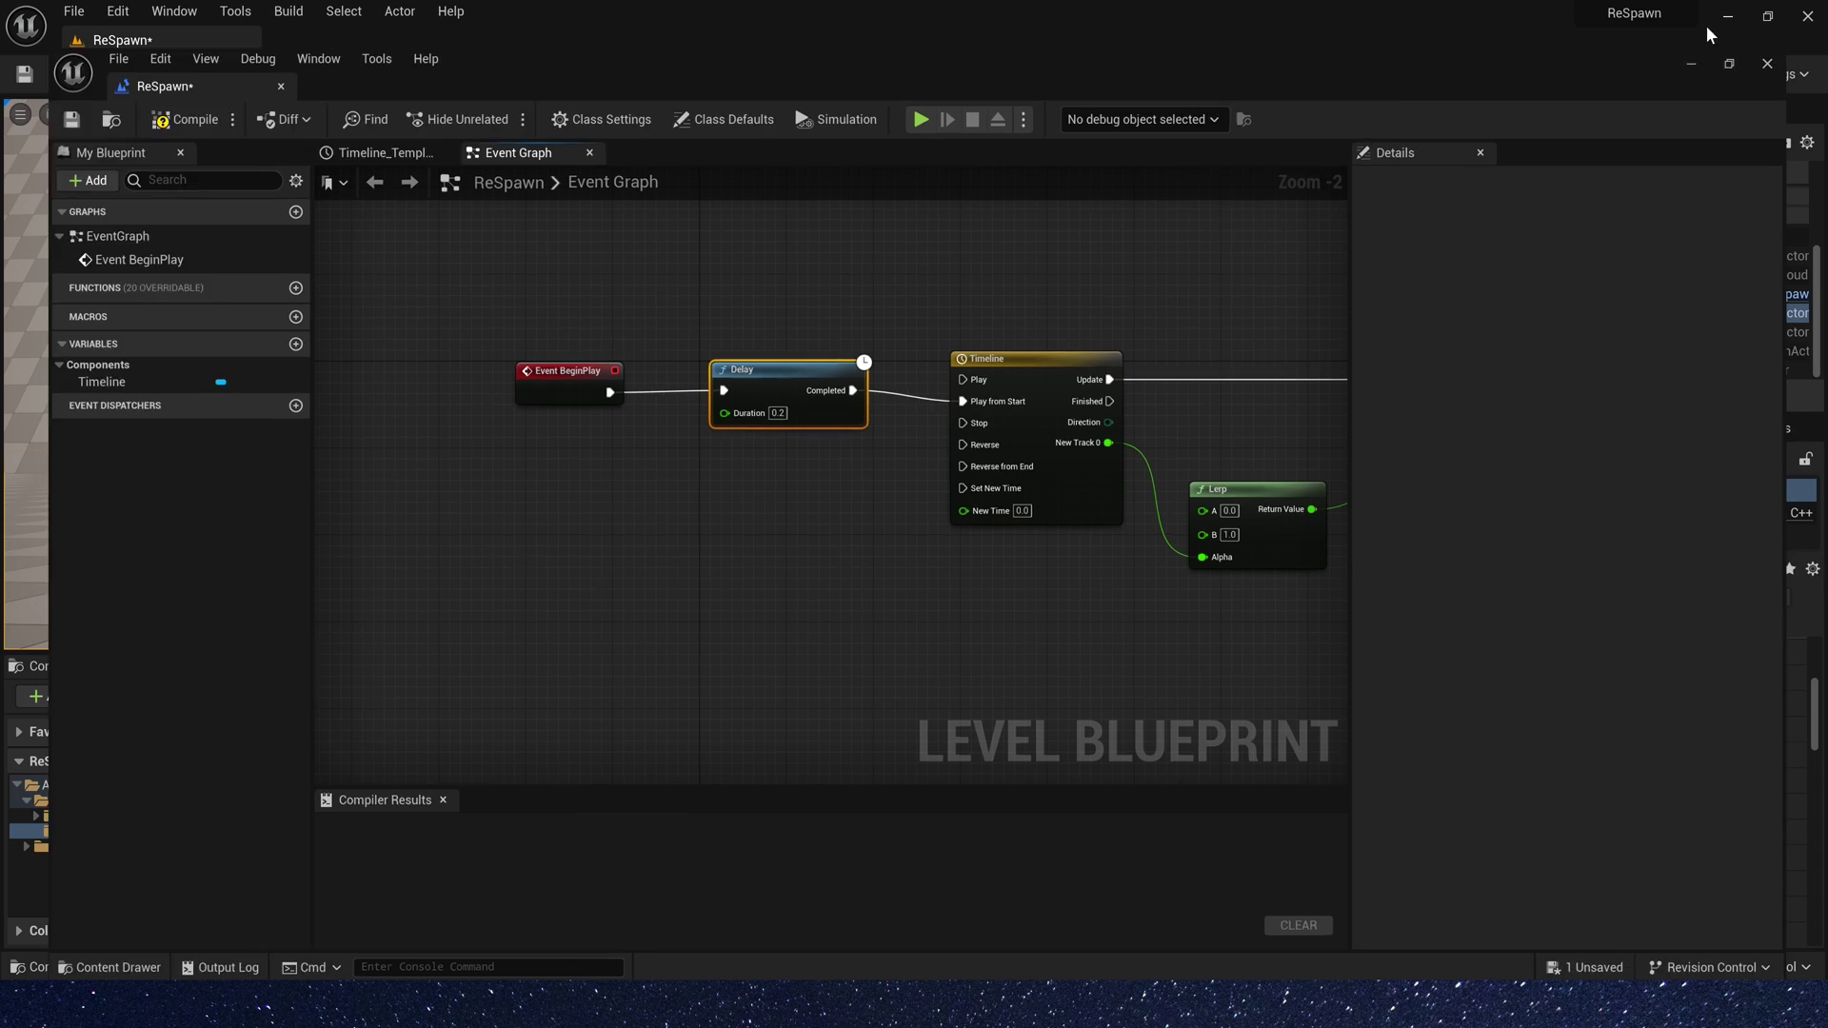
{"action": "left_click", "coordinate": [1728, 16]}
{"action": "double_click", "coordinate": [446, 829]}
{"action": "scroll", "coordinate": [754, 643], "scroll_direction": "down", "scroll_amount": 2}
{"action": "left_click_drag", "start_coordinate": [857, 815], "coordinate": [910, 815]}
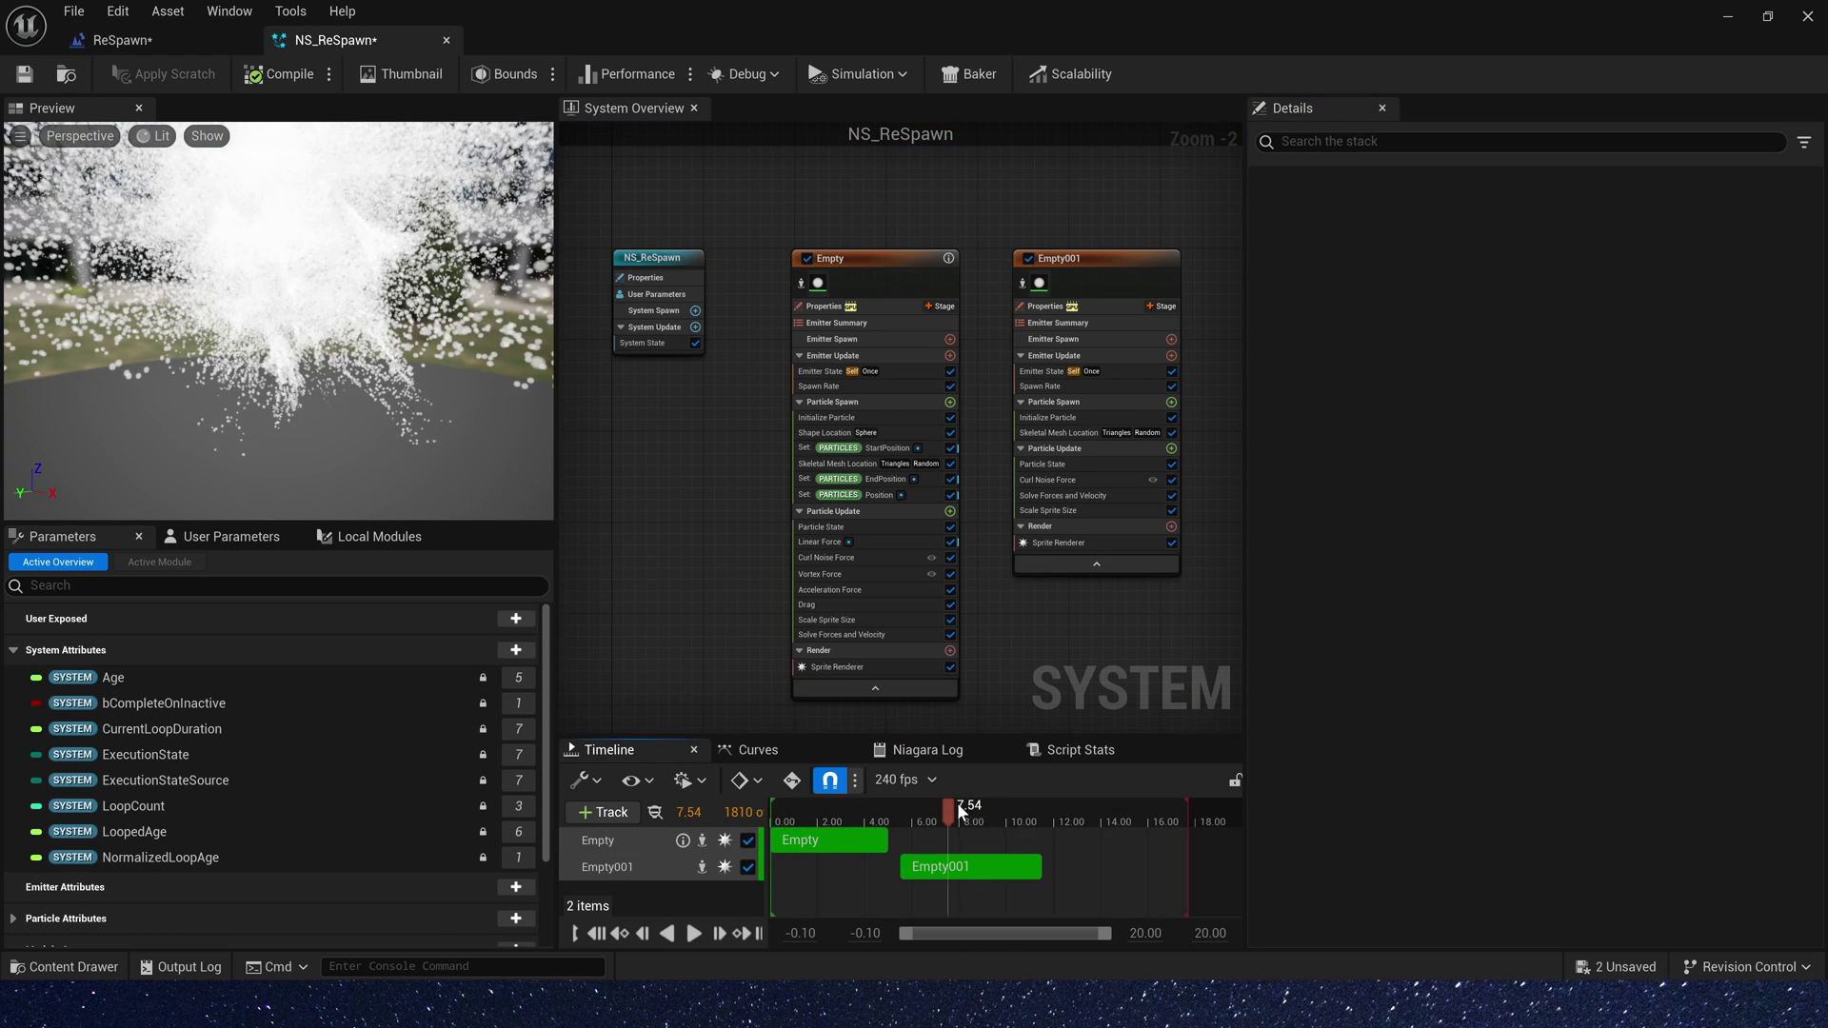
{"action": "left_click_drag", "start_coordinate": [958, 810], "coordinate": [1059, 809]}
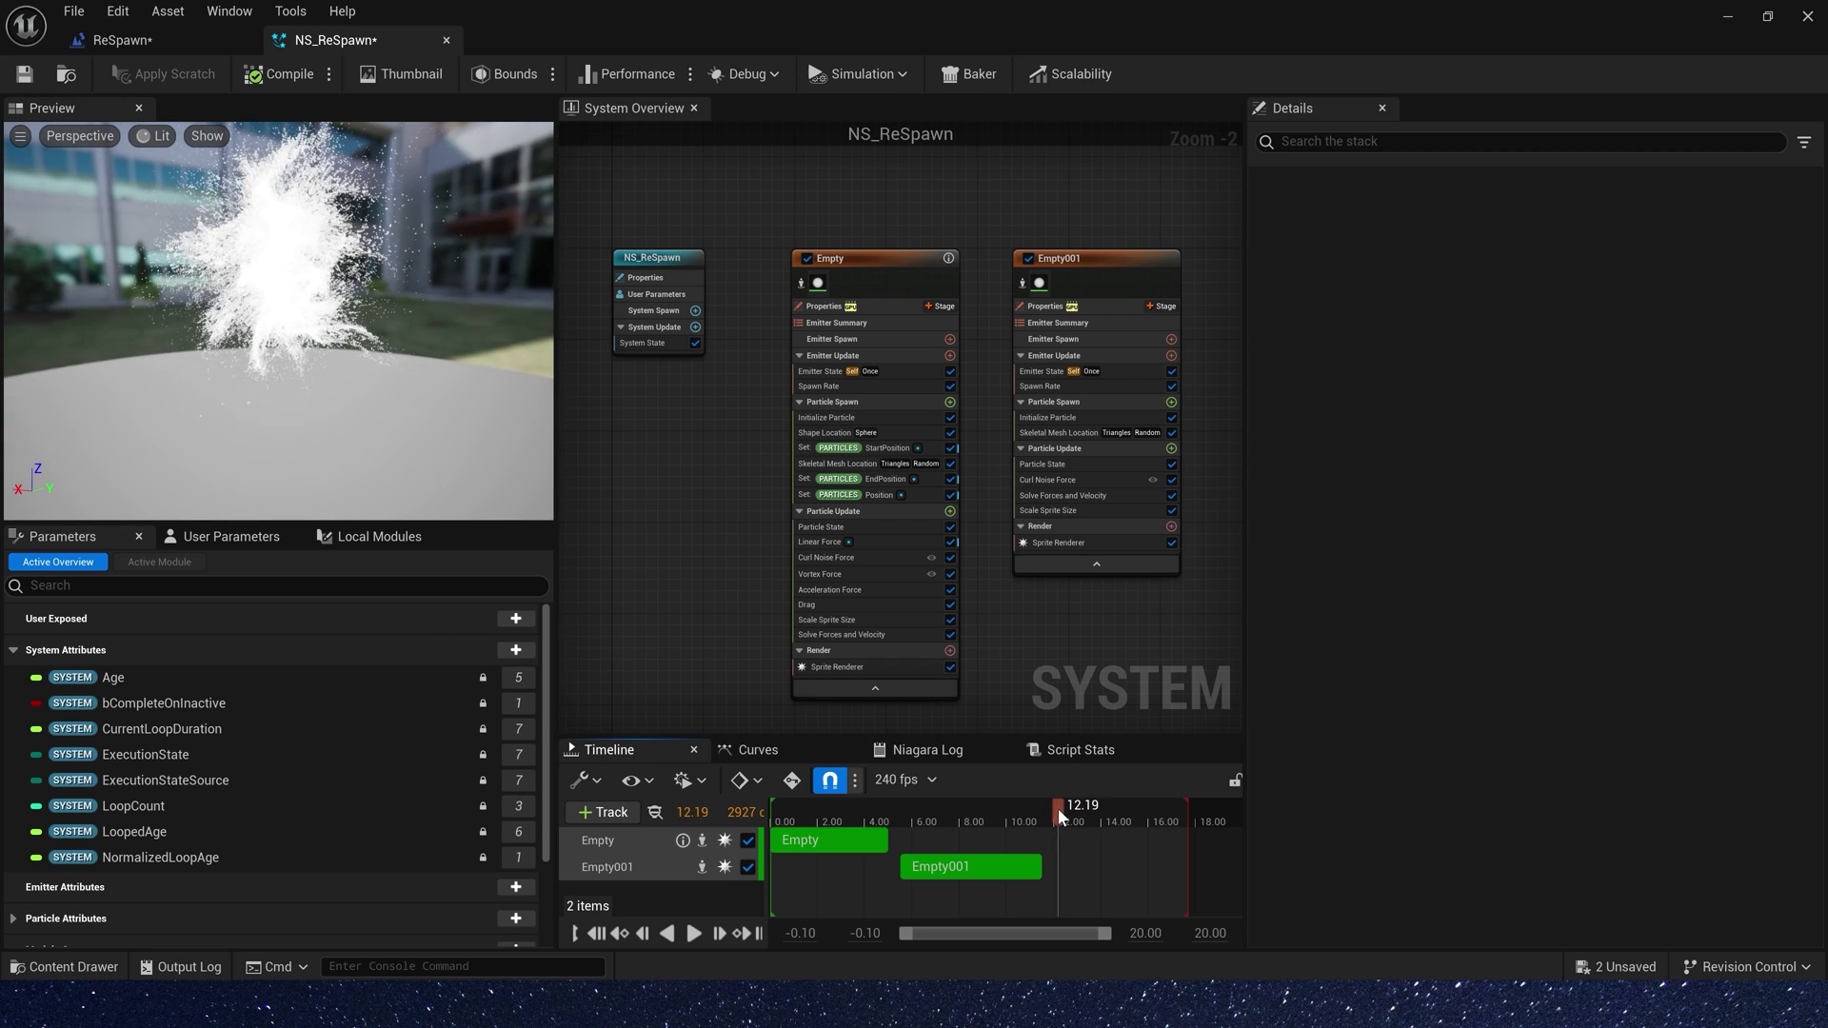
{"action": "left_click_drag", "start_coordinate": [168, 273], "coordinate": [149, 267]}
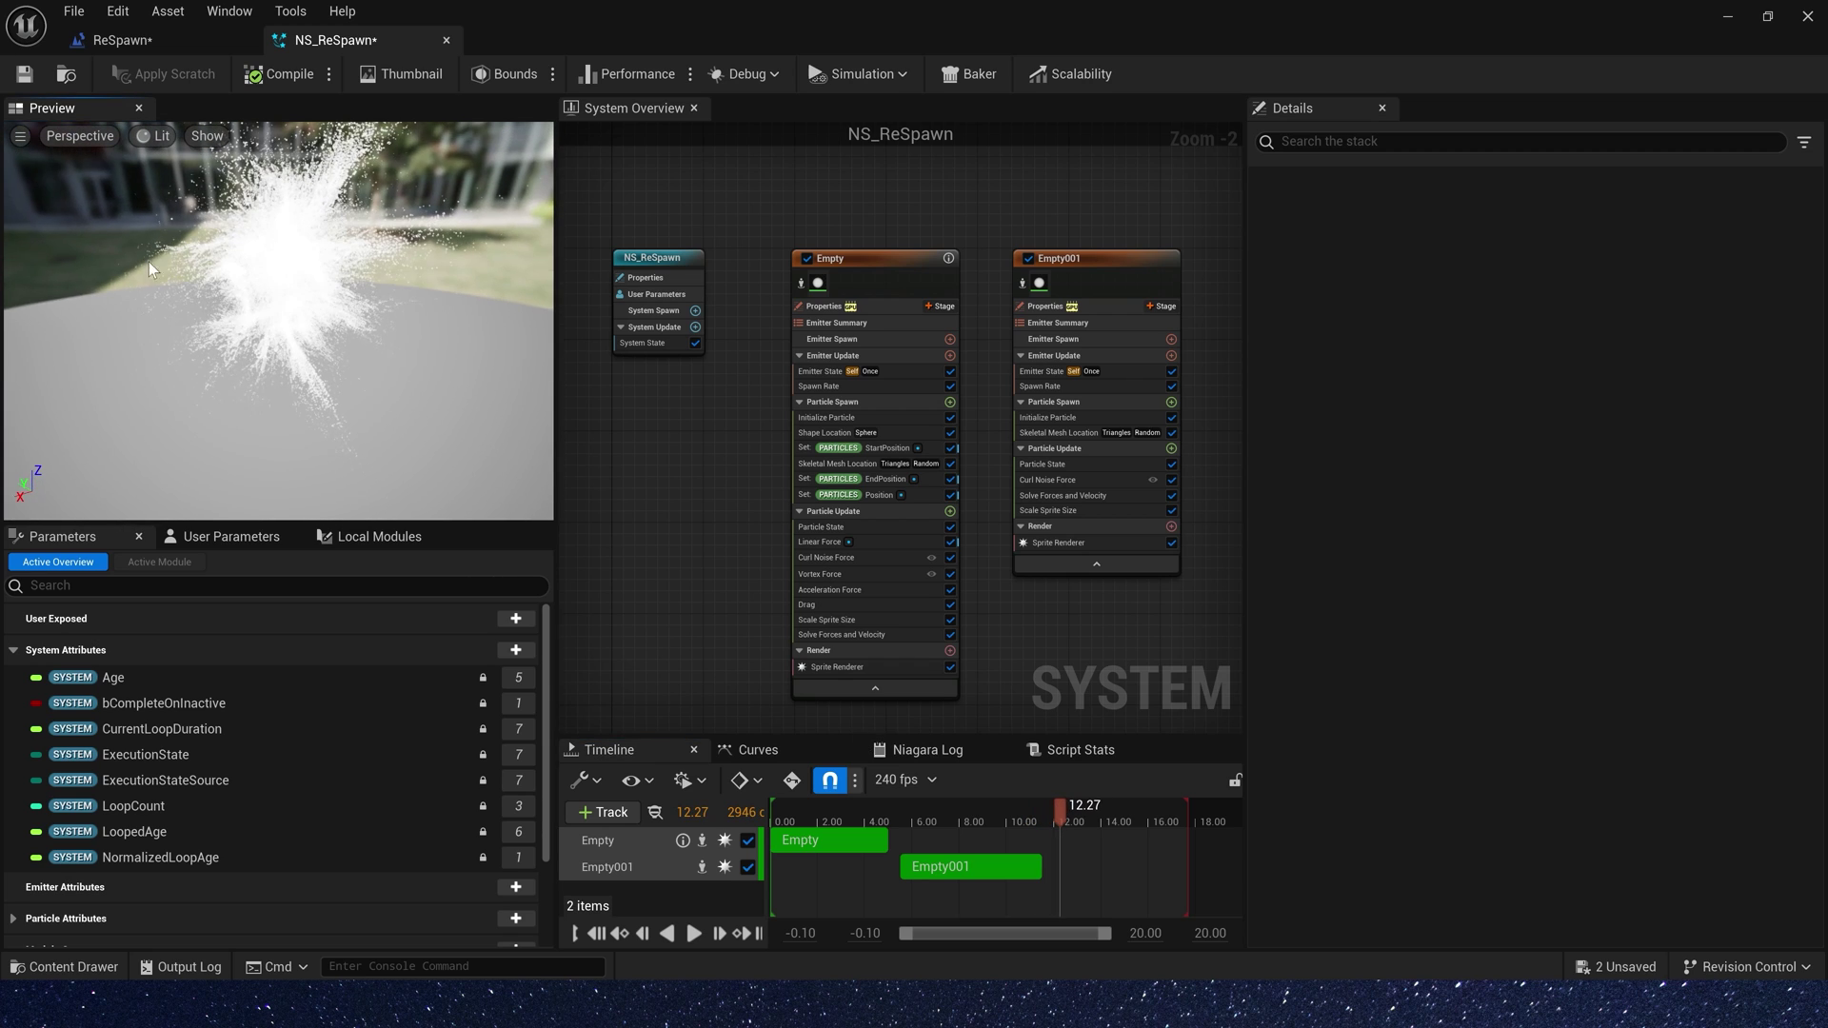
{"action": "left_click", "coordinate": [446, 42]}
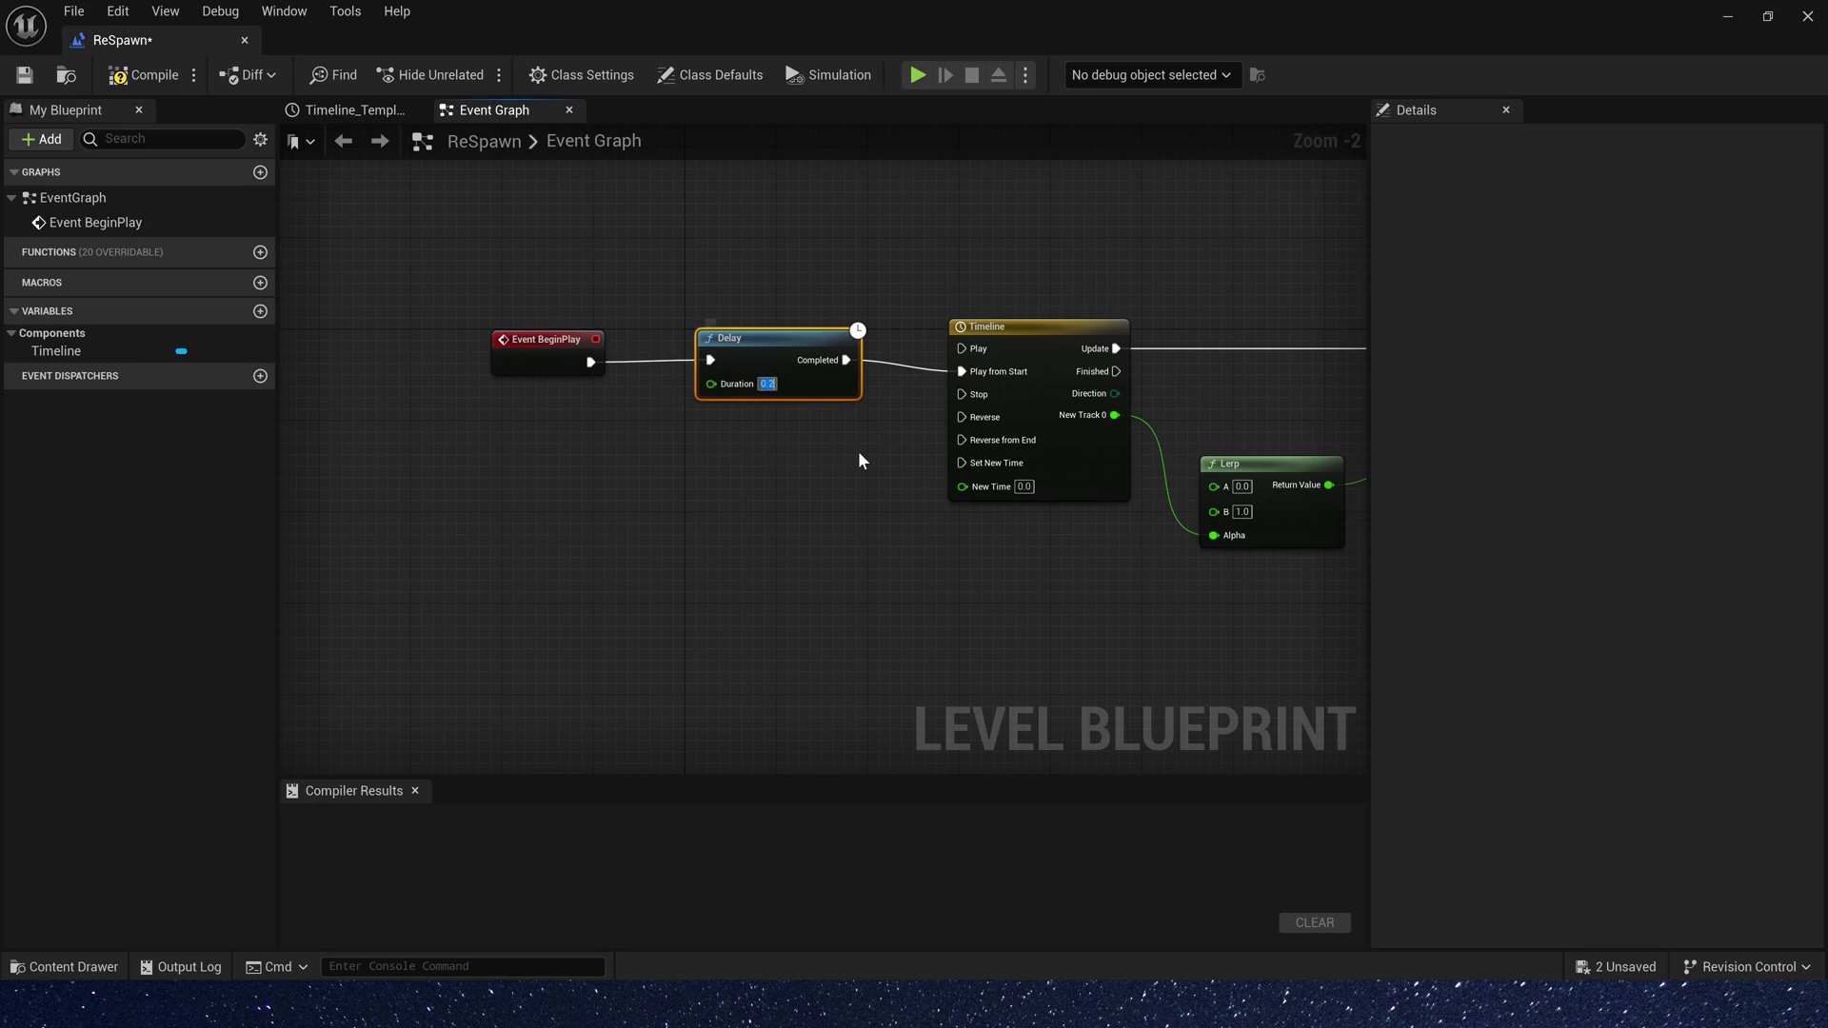
Set the Delay duration to 10, compile, and close the Level Blueprint.
{"action": "type", "text": "10"}
{"action": "key", "text": "Return"}
{"action": "left_click", "coordinate": [143, 75]}
{"action": "left_click", "coordinate": [24, 75]}
Play the level in the editor and expand the play view with F11.
{"action": "left_click", "coordinate": [245, 40]}
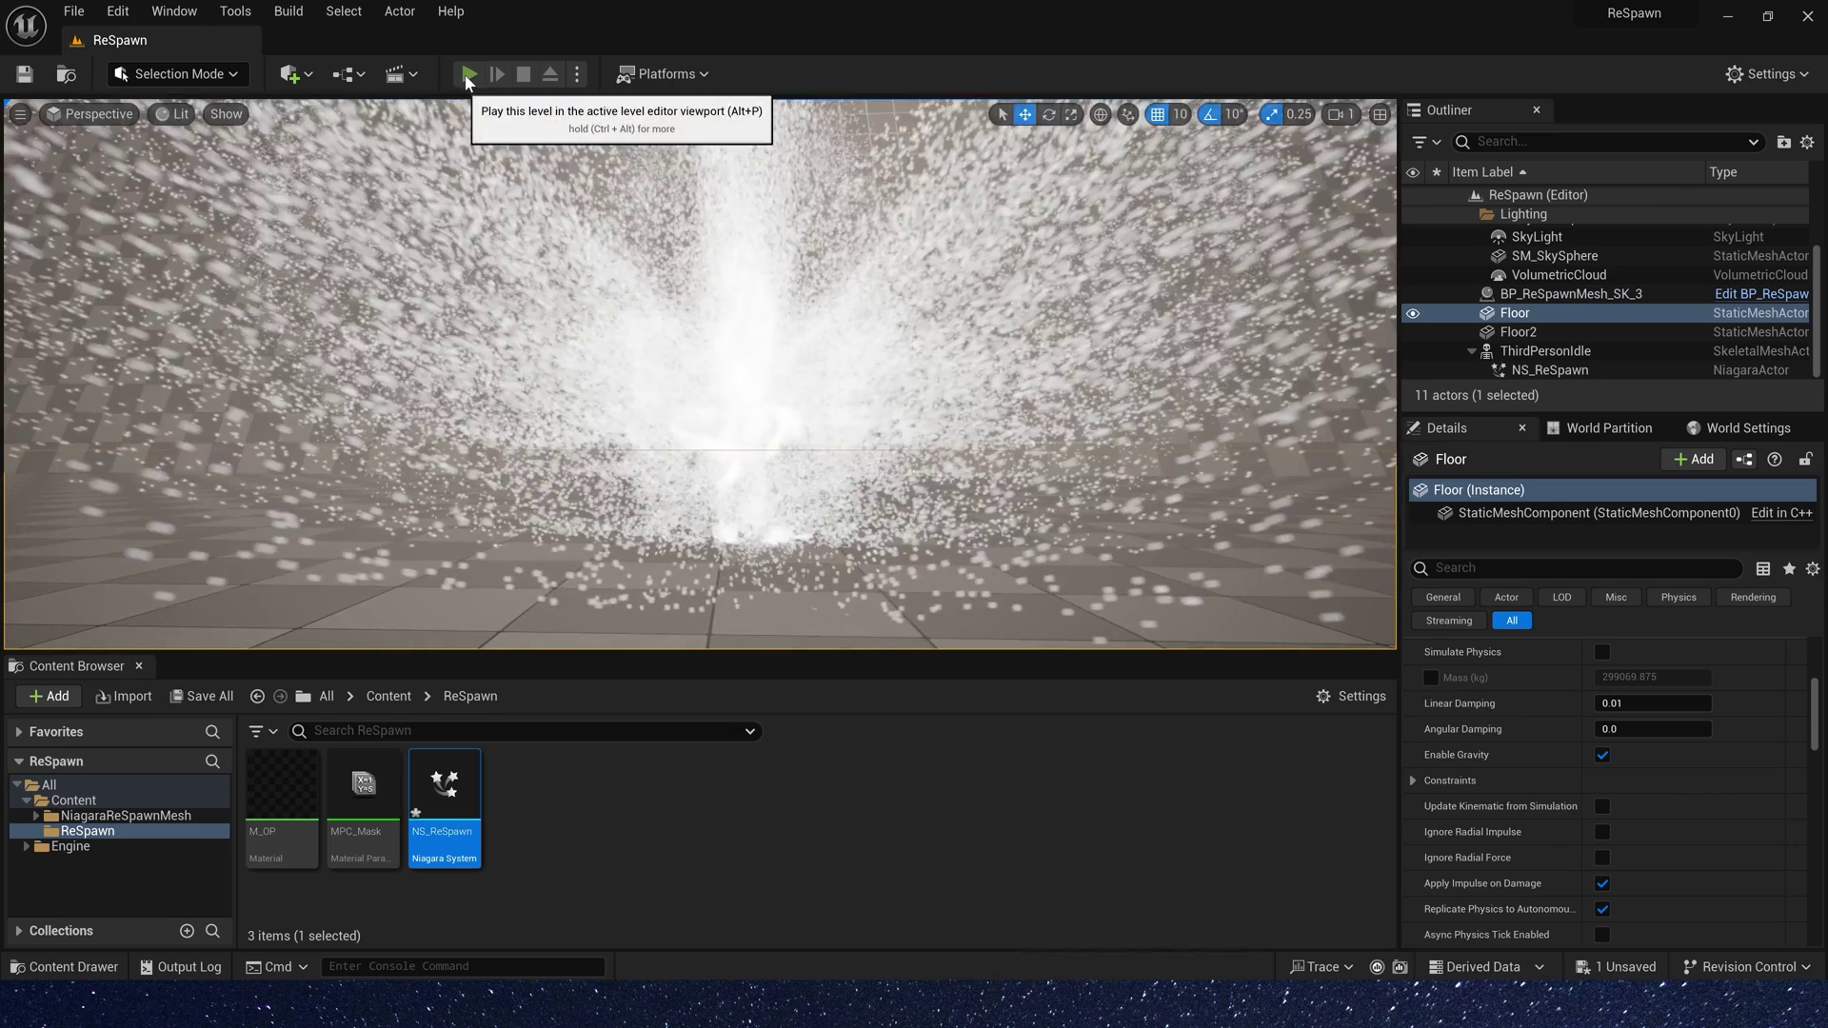
{"action": "left_click", "coordinate": [467, 73]}
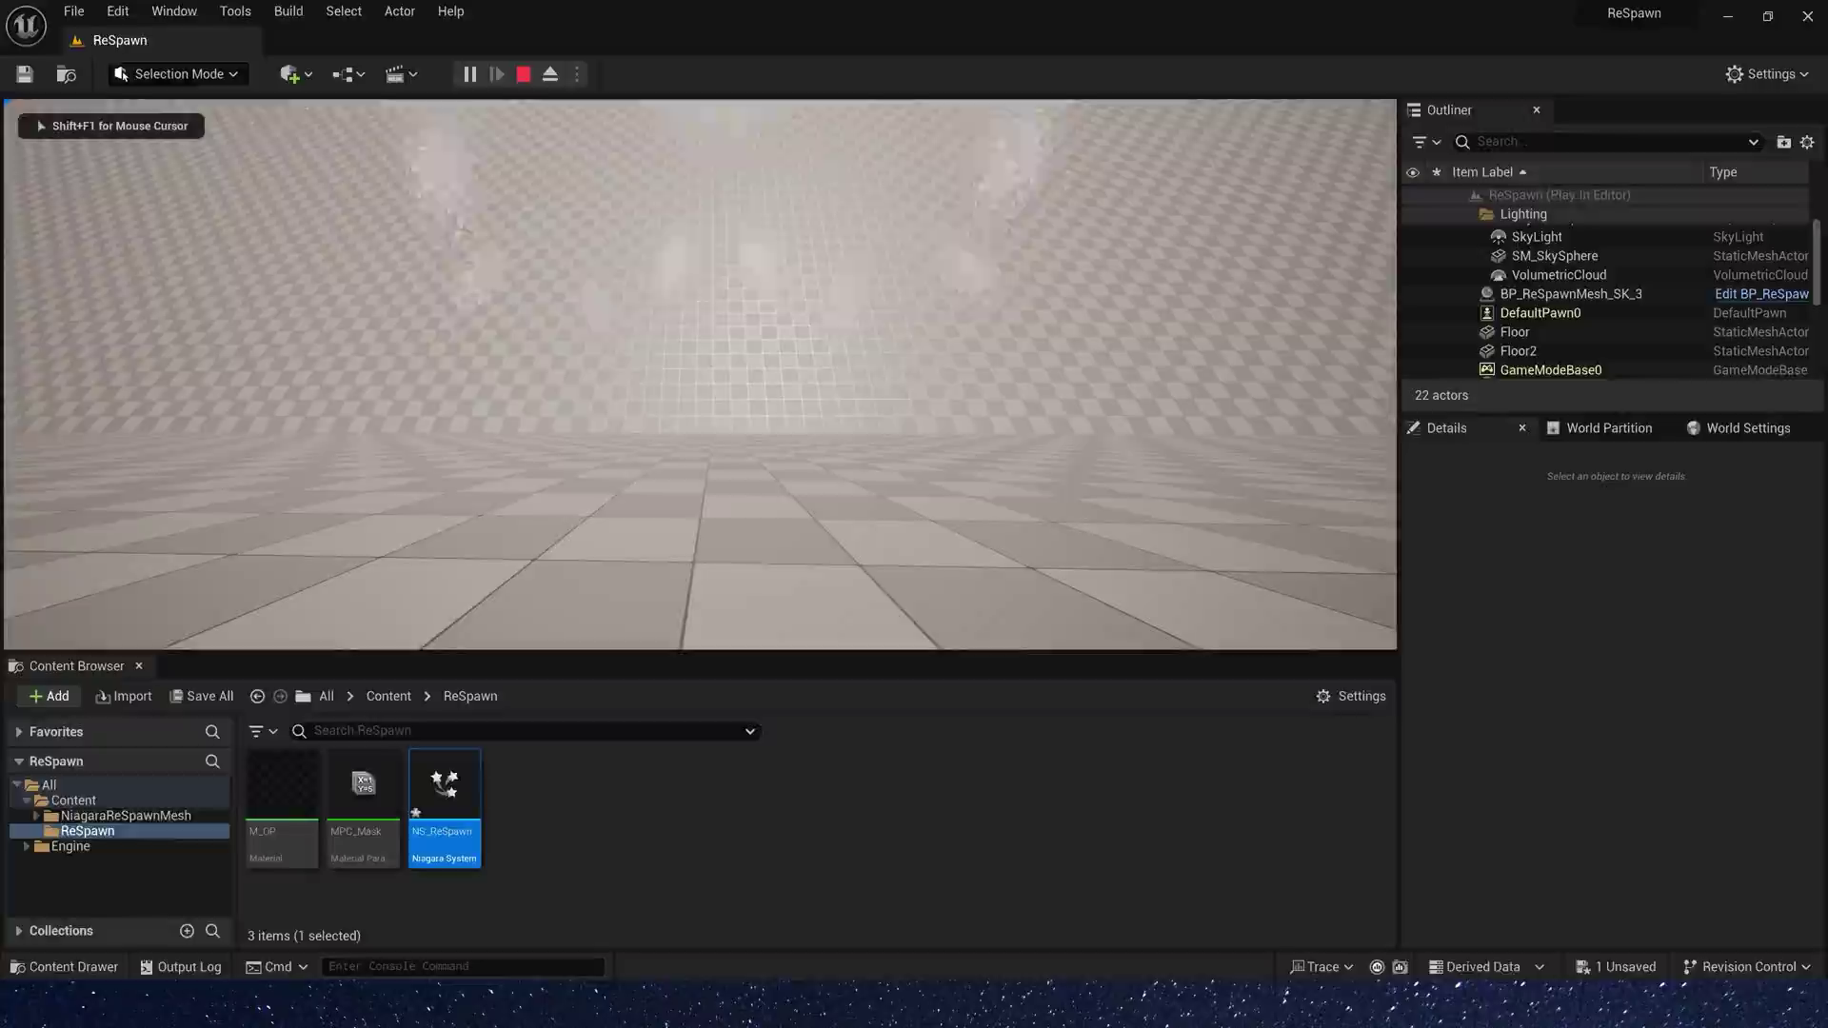
{"action": "key", "text": "shift+F1"}
{"action": "key", "text": "F11"}
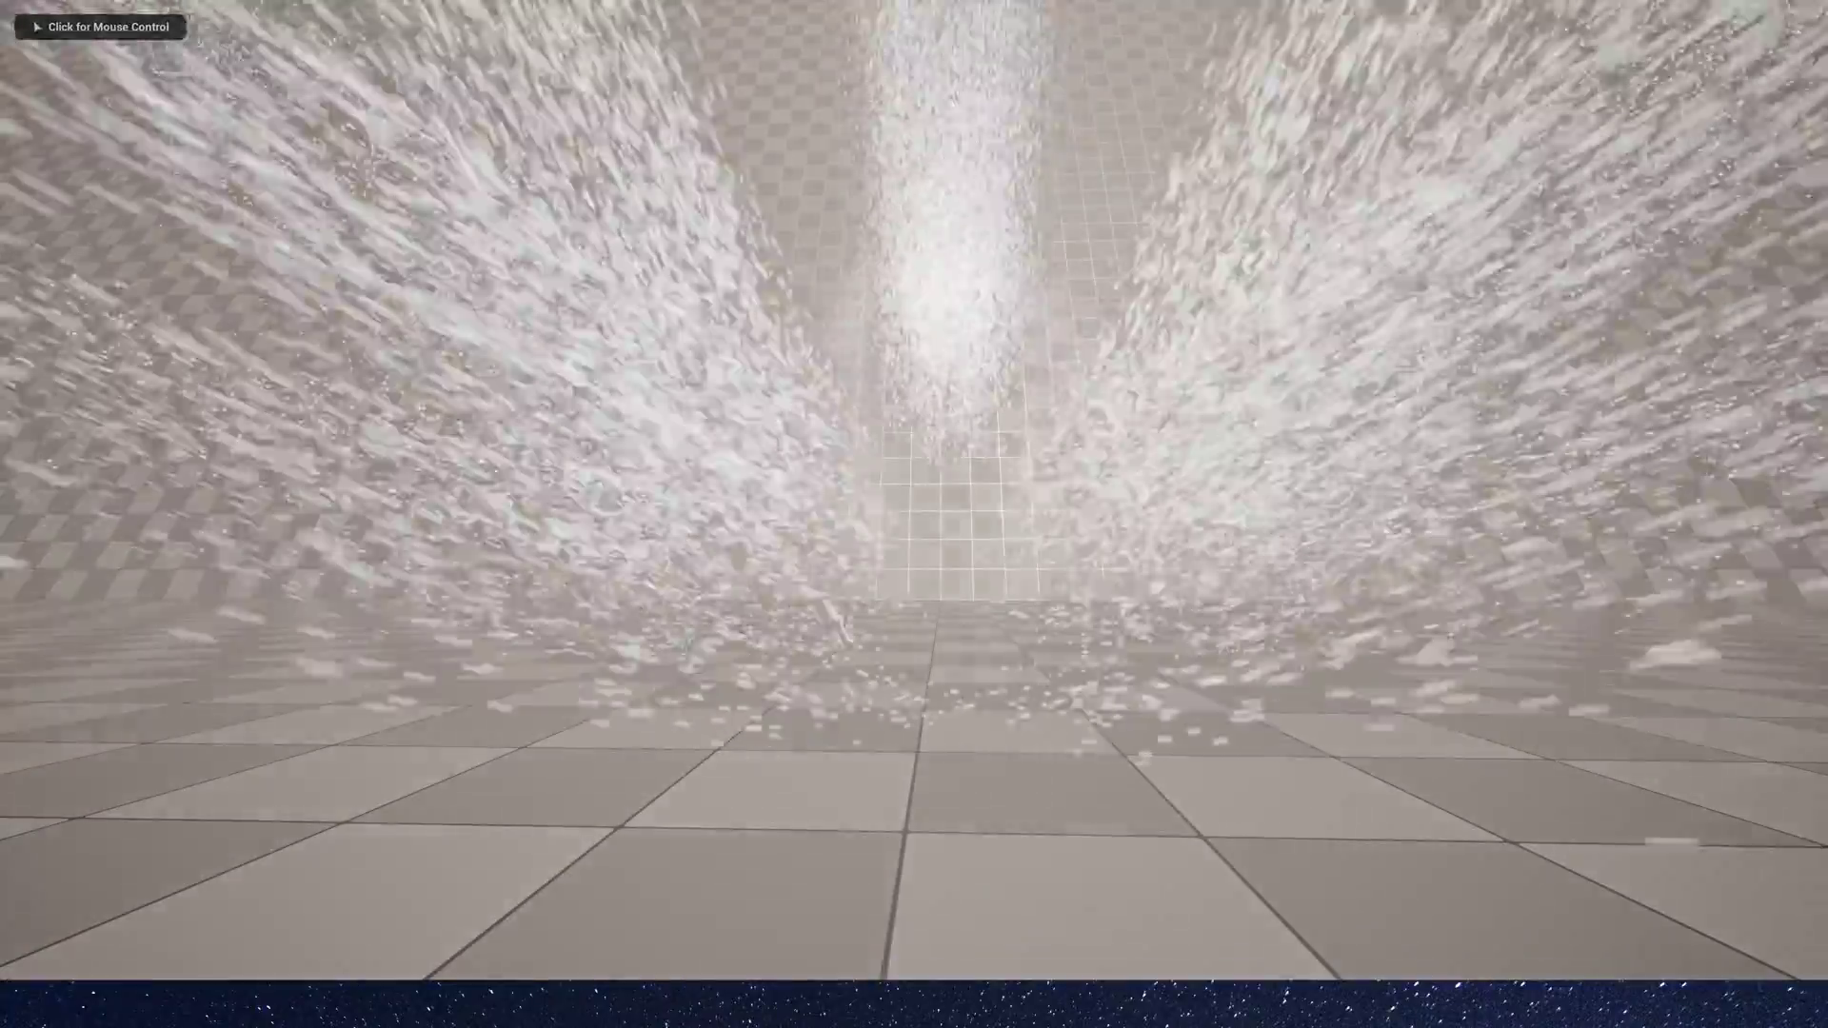